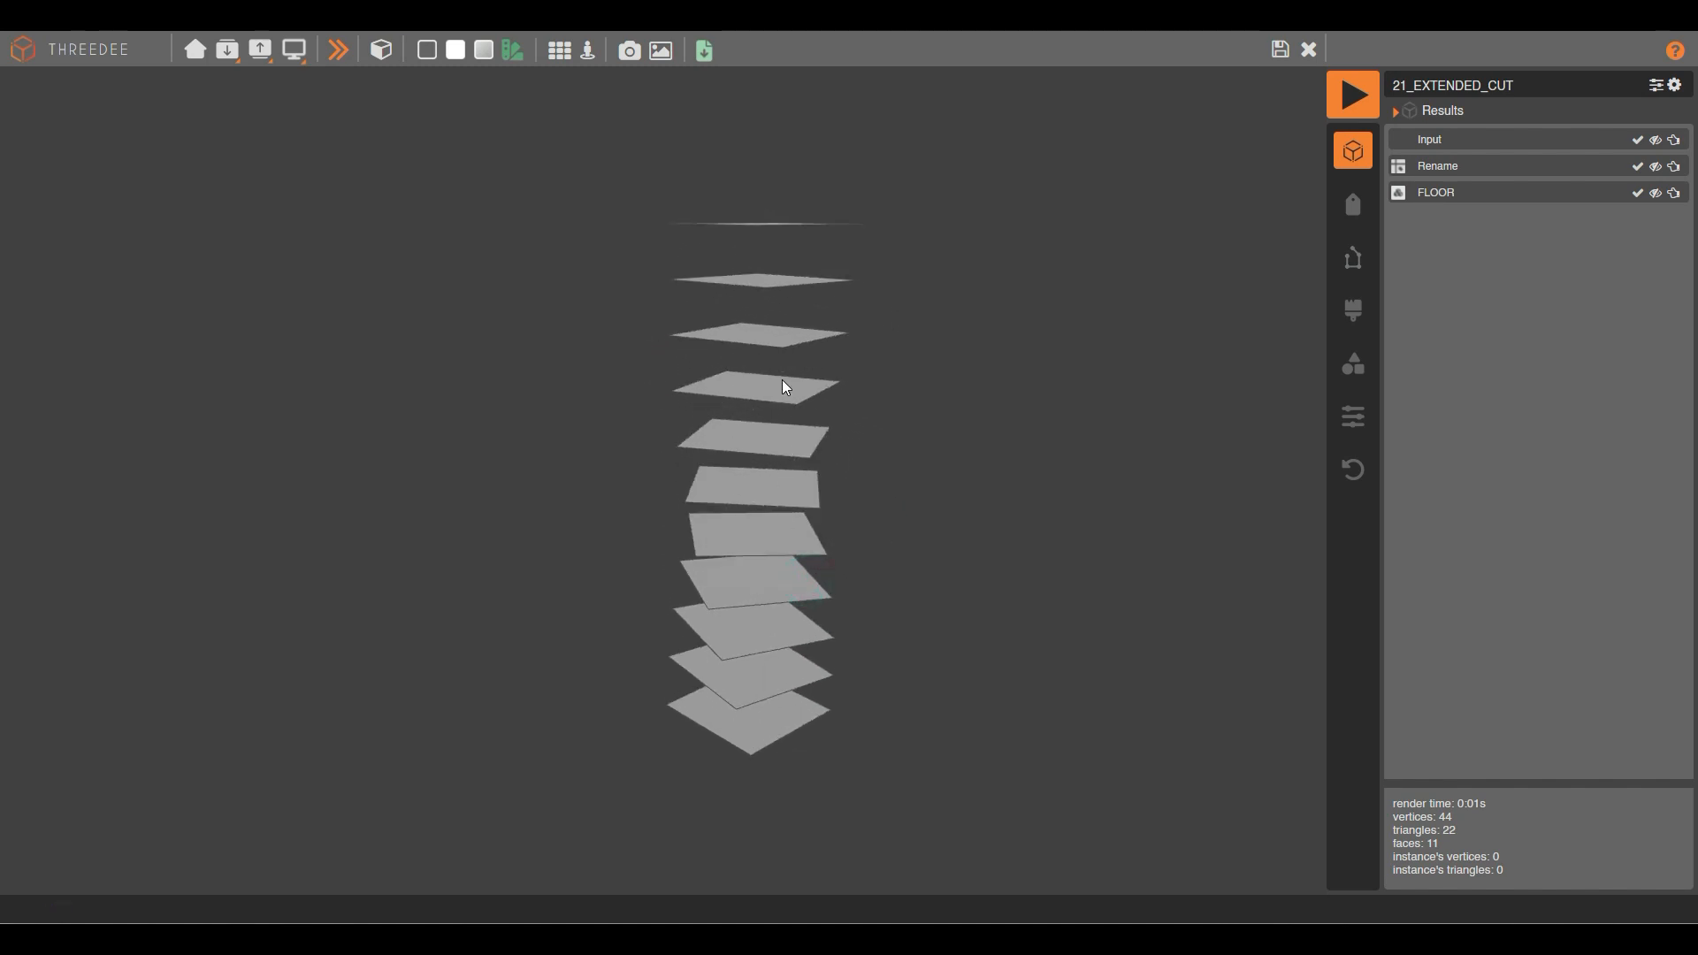
drag(784, 383, 784, 510)
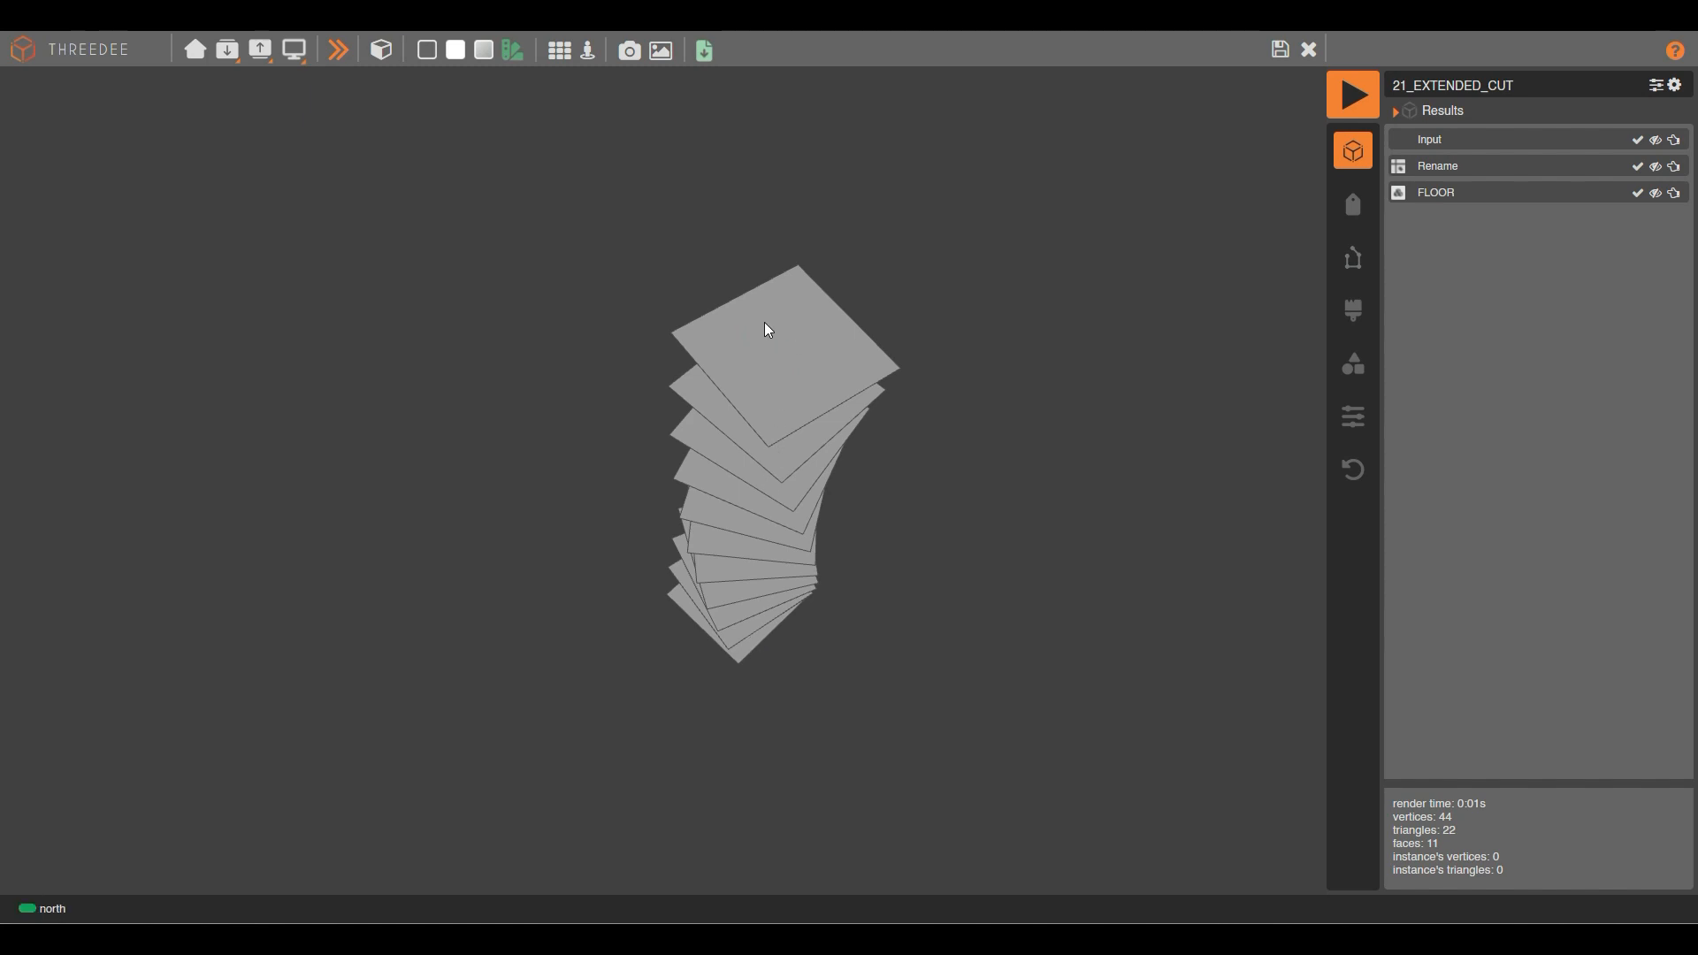
drag(758, 345, 781, 652)
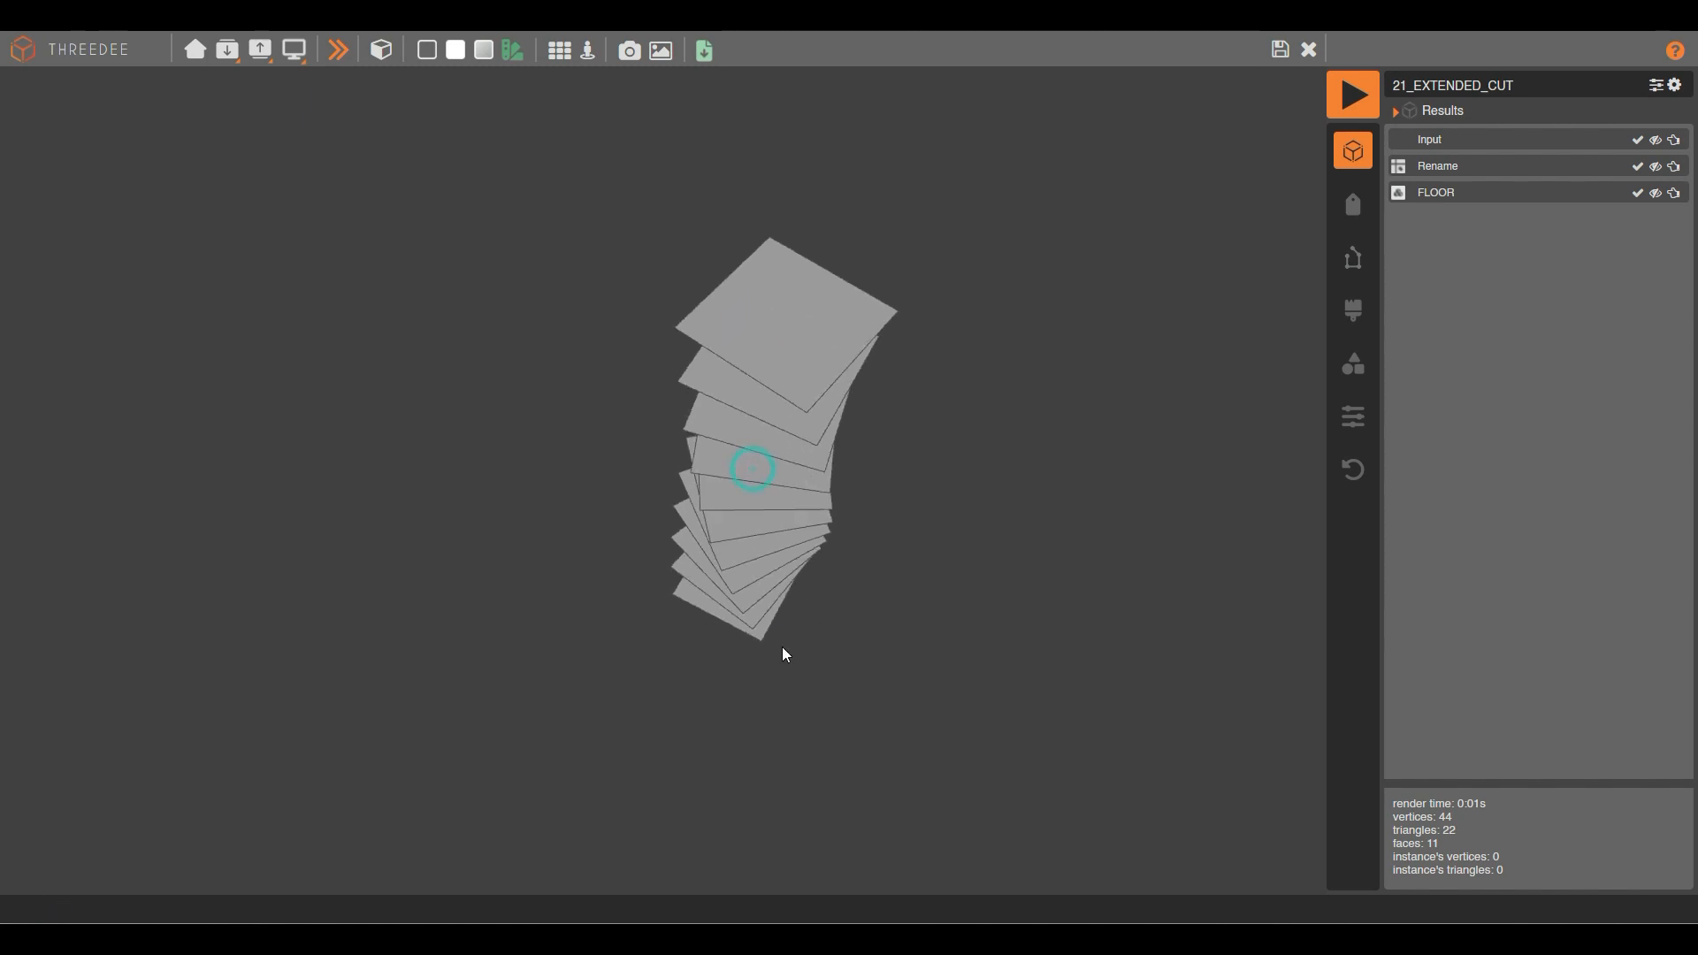
scroll(781, 633, up, 3)
drag(845, 337, 720, 345)
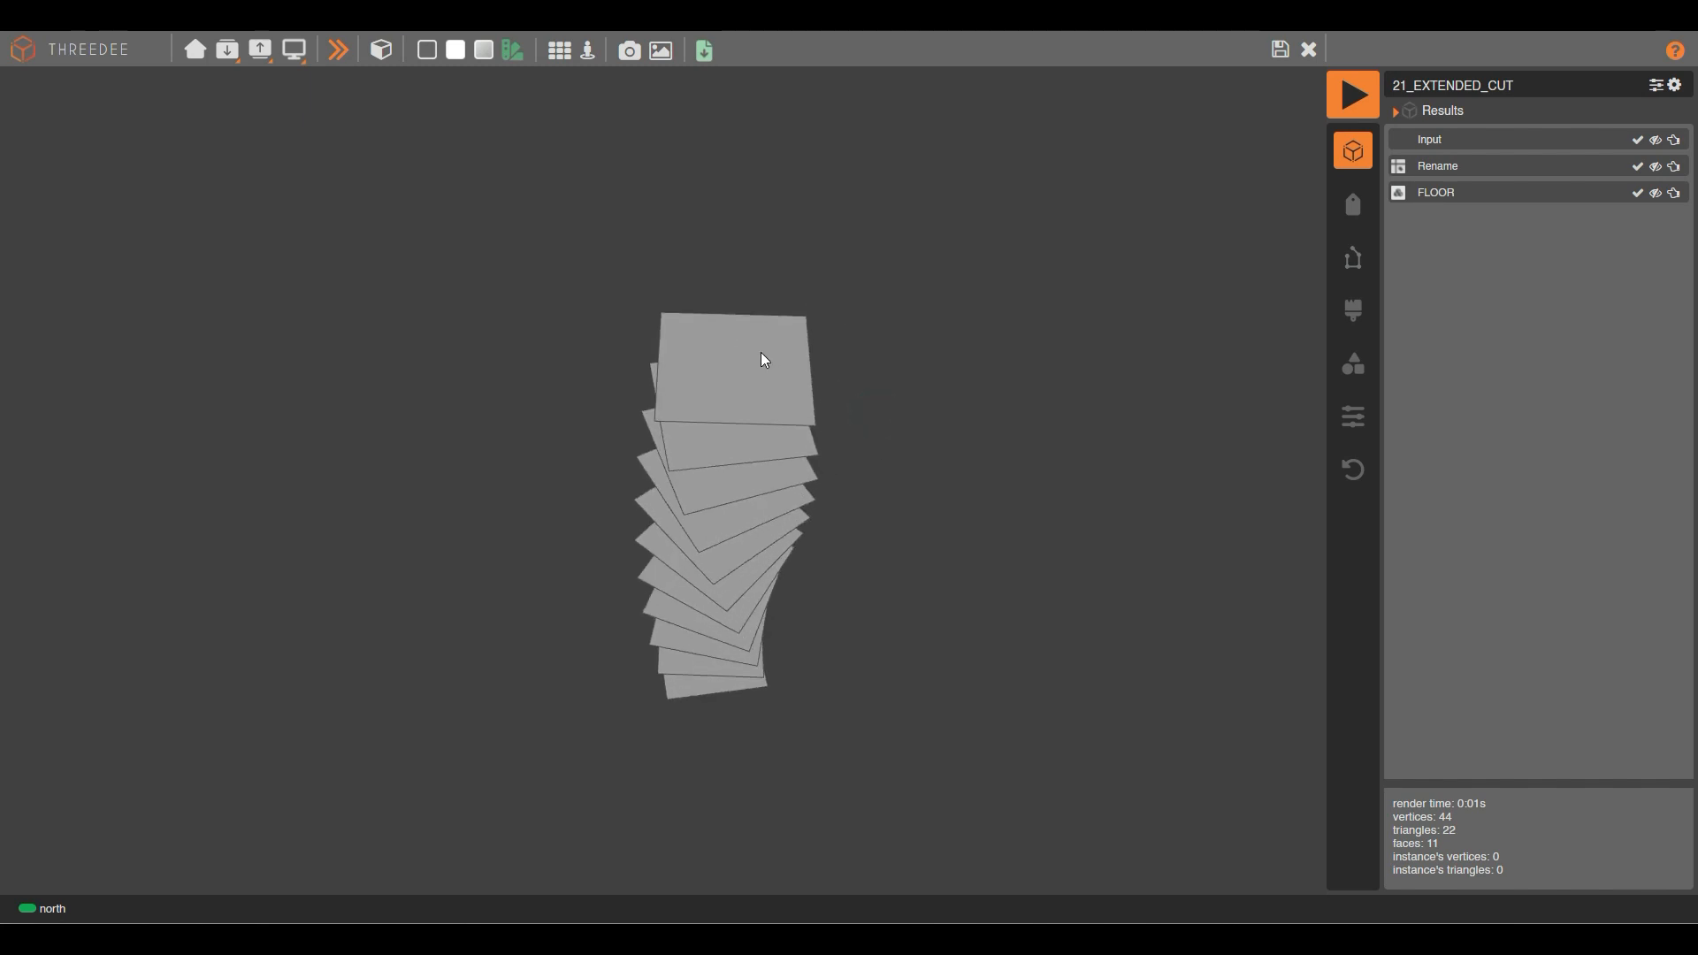
drag(746, 618, 772, 399)
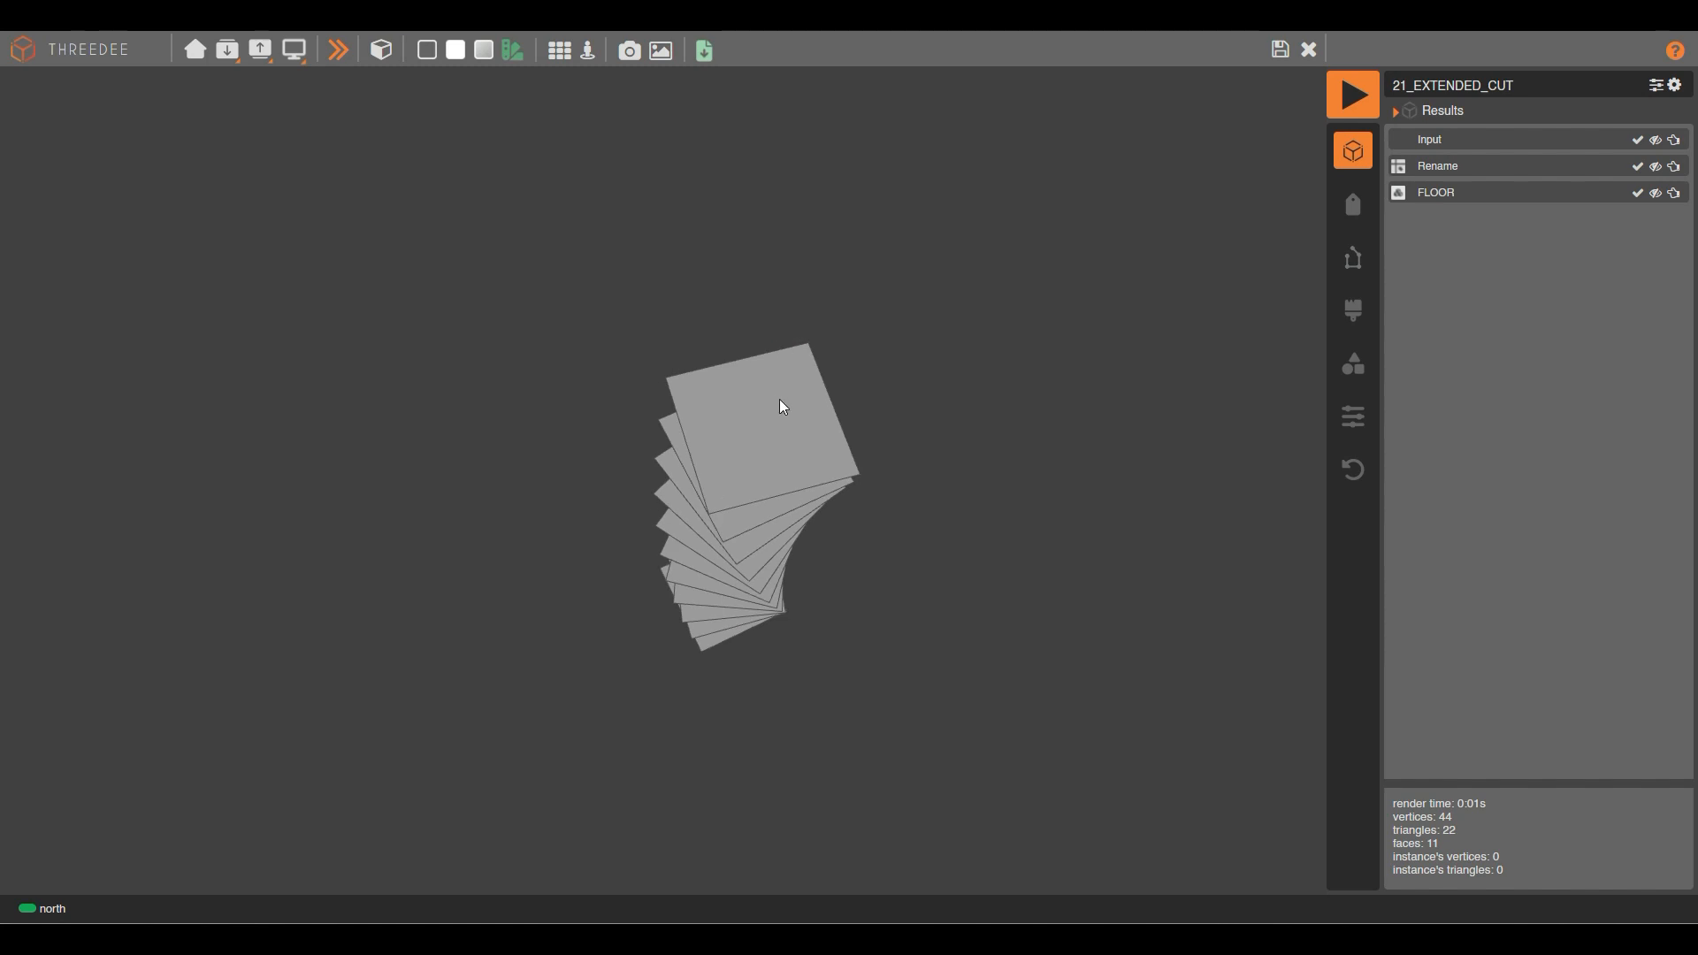
drag(656, 645, 746, 534)
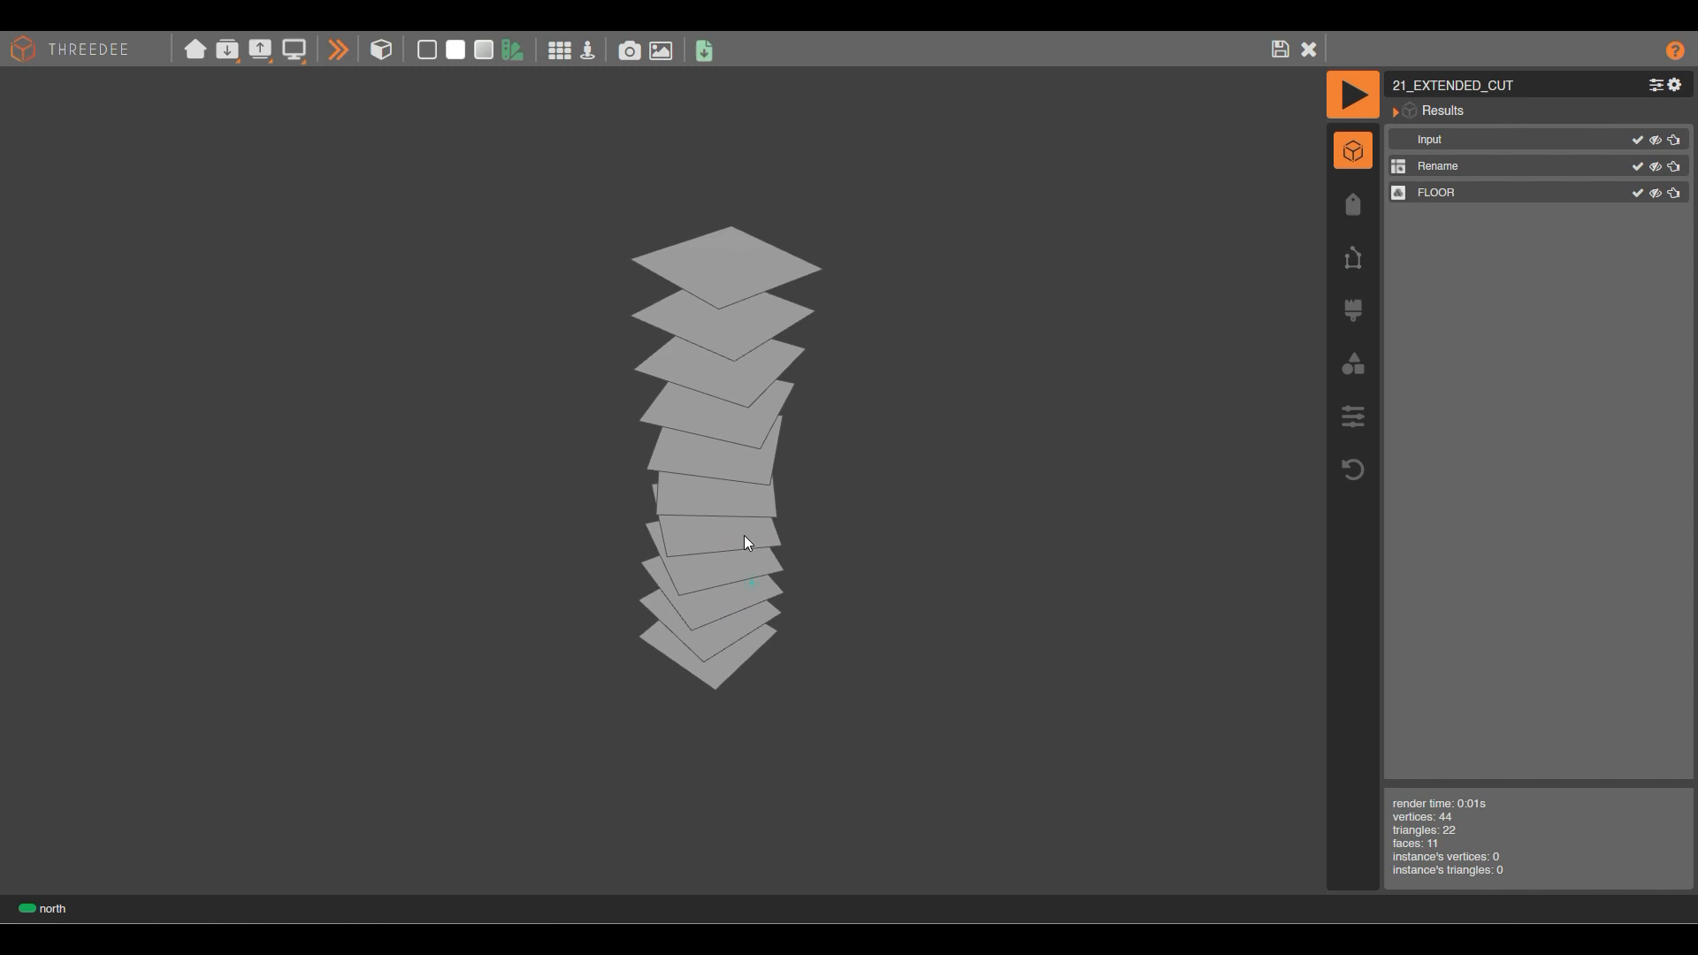
Return to the node graph and pan it into position, dismissing an unwanted node menu from Loop.
click(1280, 50)
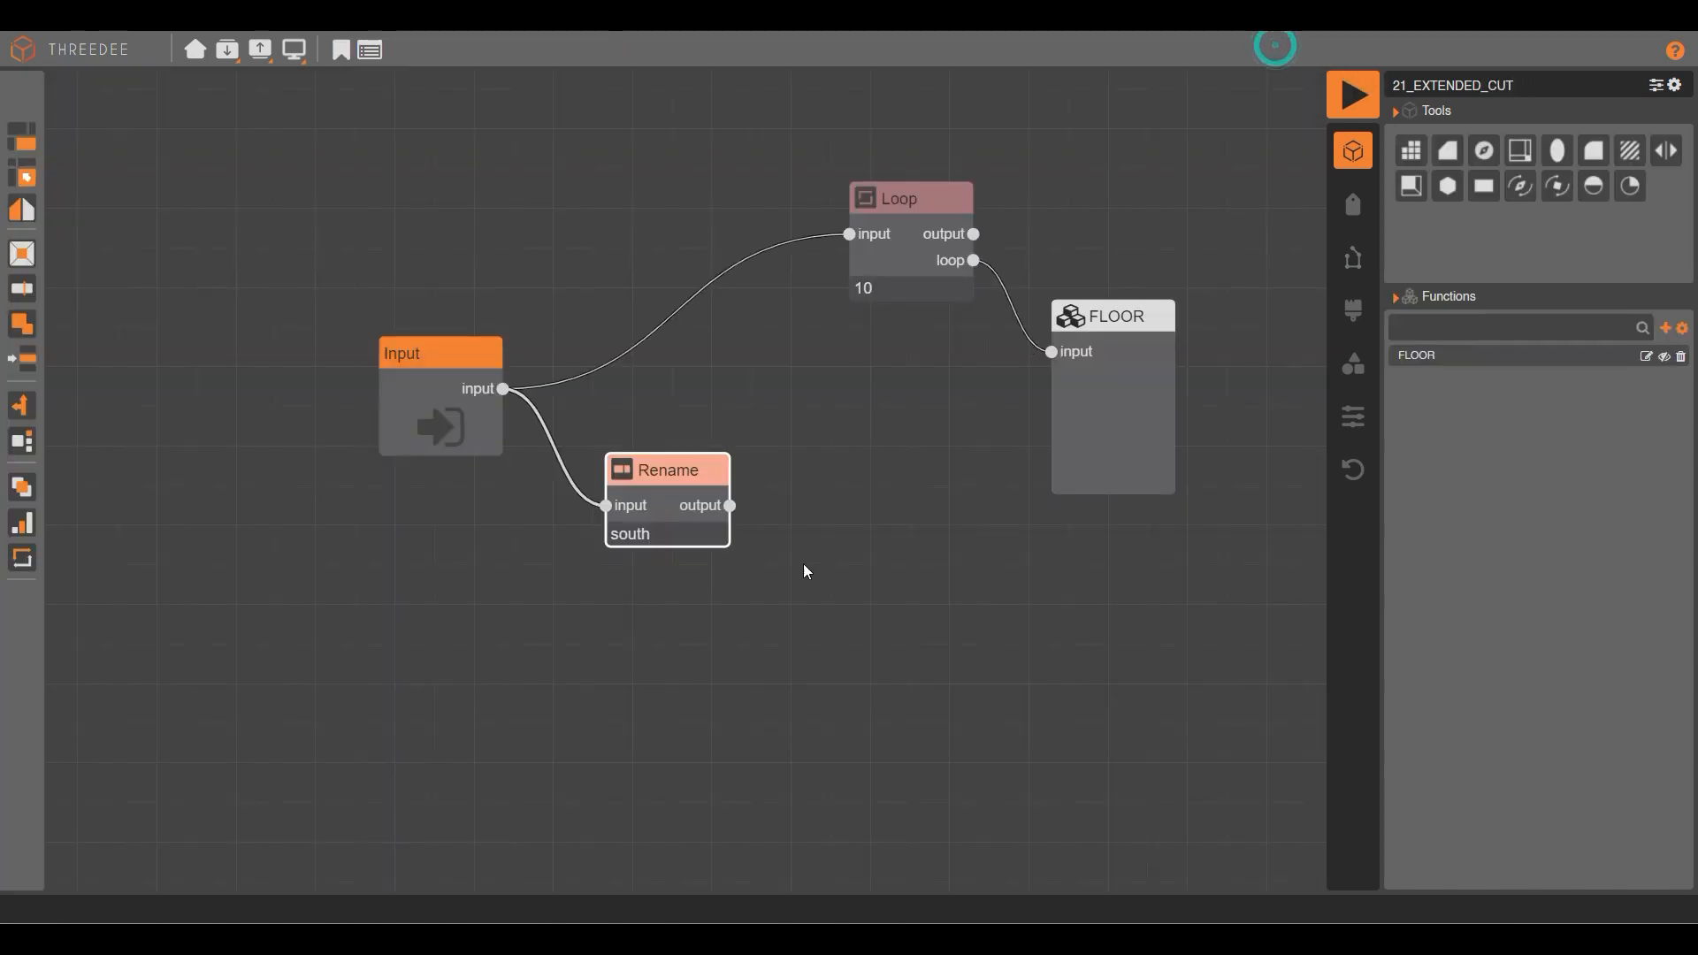
drag(988, 310, 770, 519)
drag(952, 500, 945, 510)
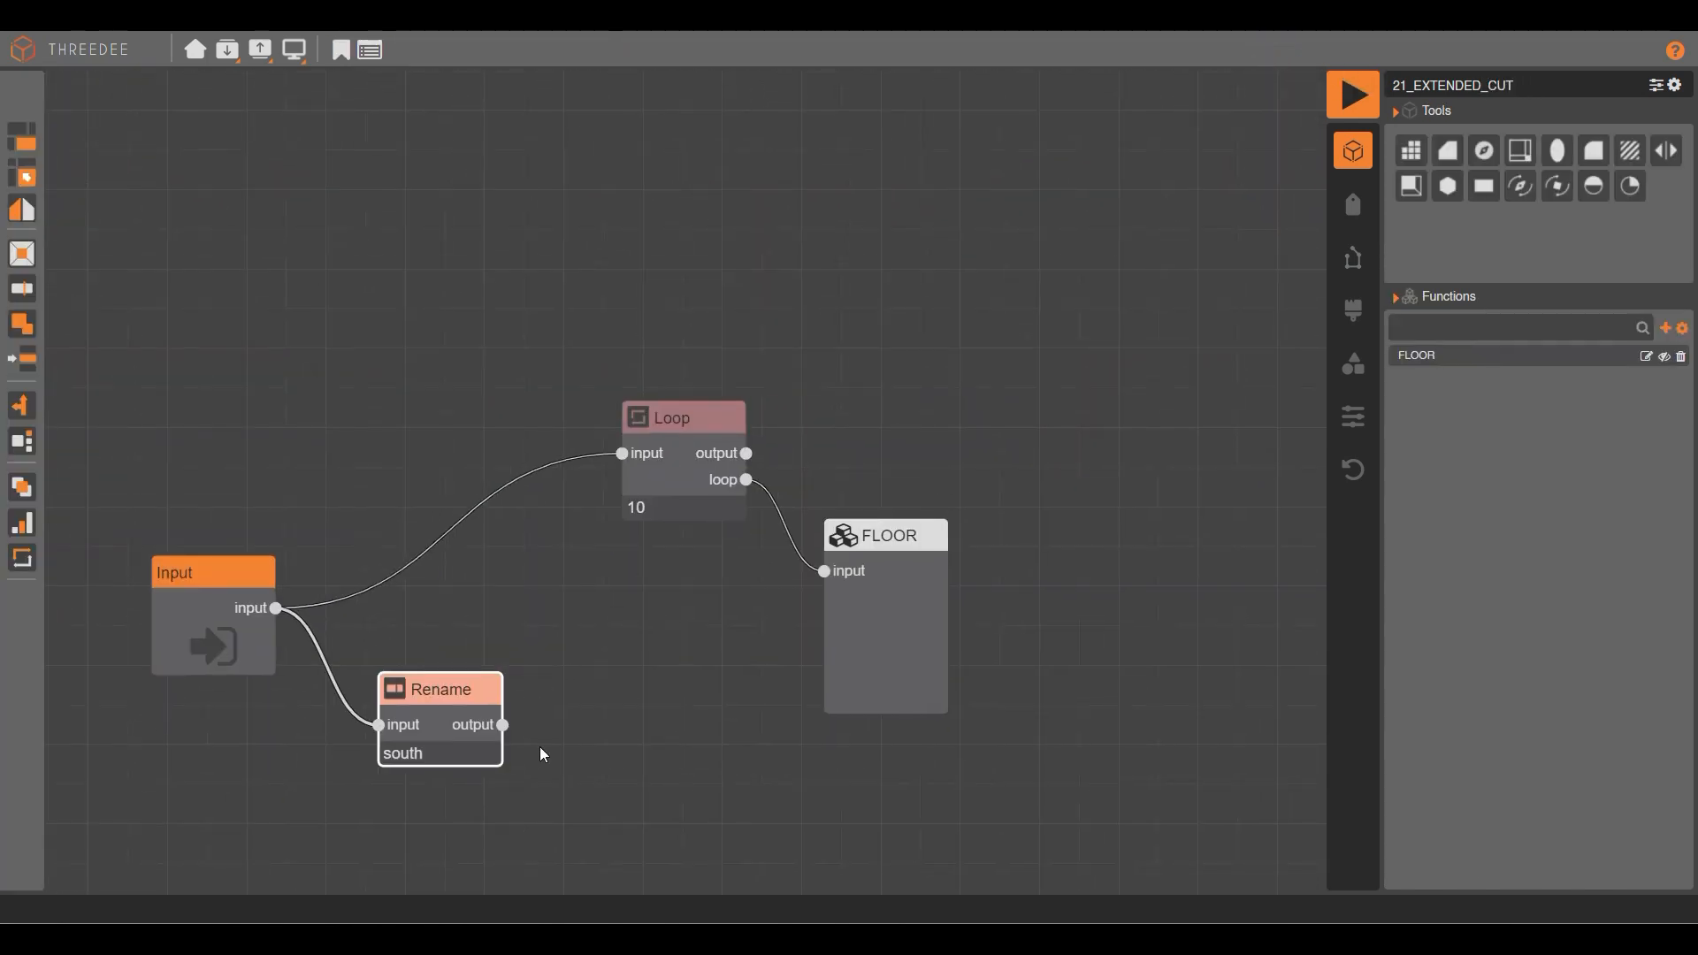
drag(747, 453, 851, 366)
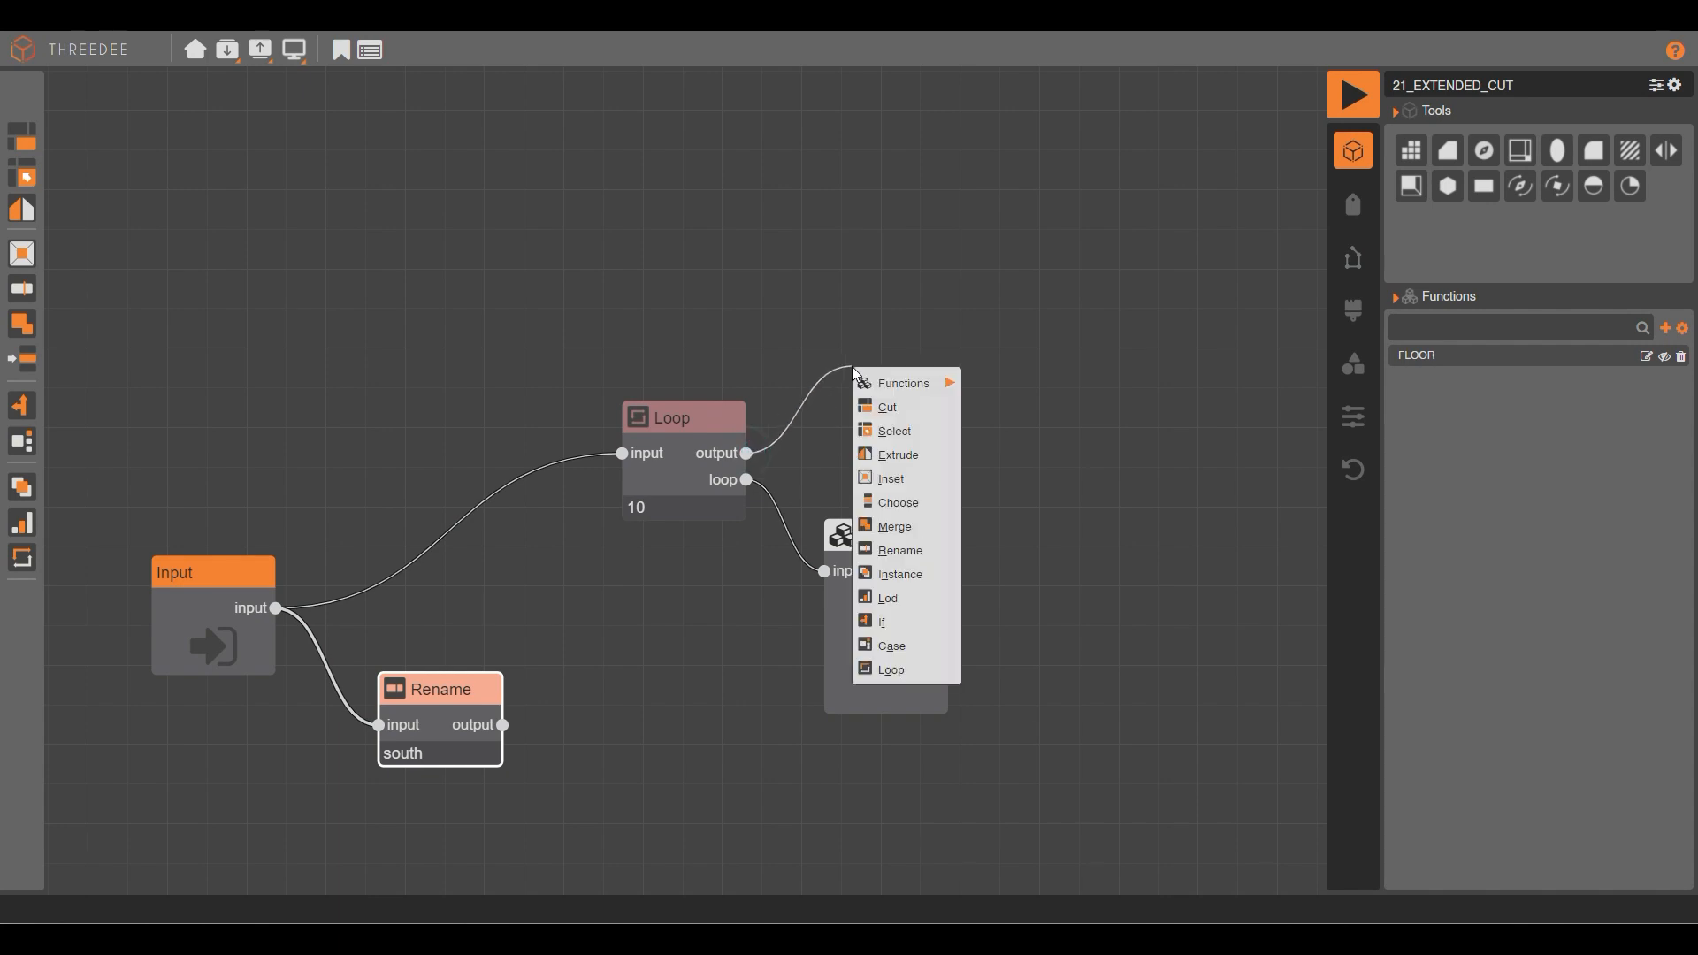
click(843, 273)
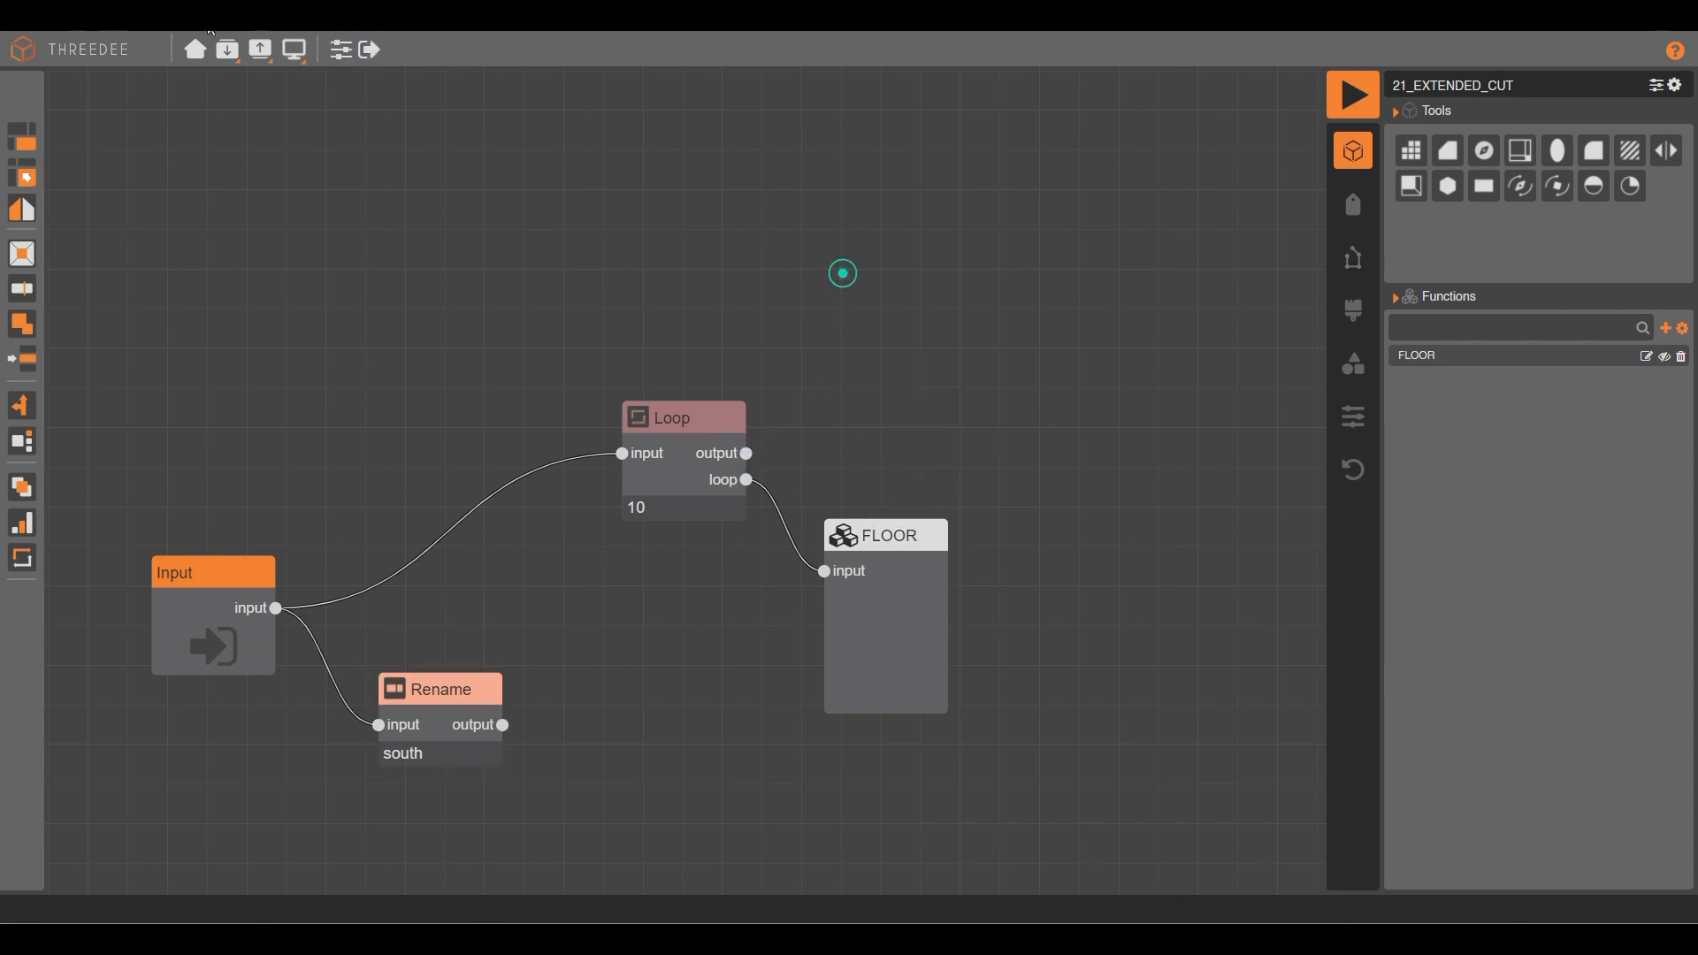
Render with face labels shown and inspect the bottom and top floors' labels.
click(1352, 93)
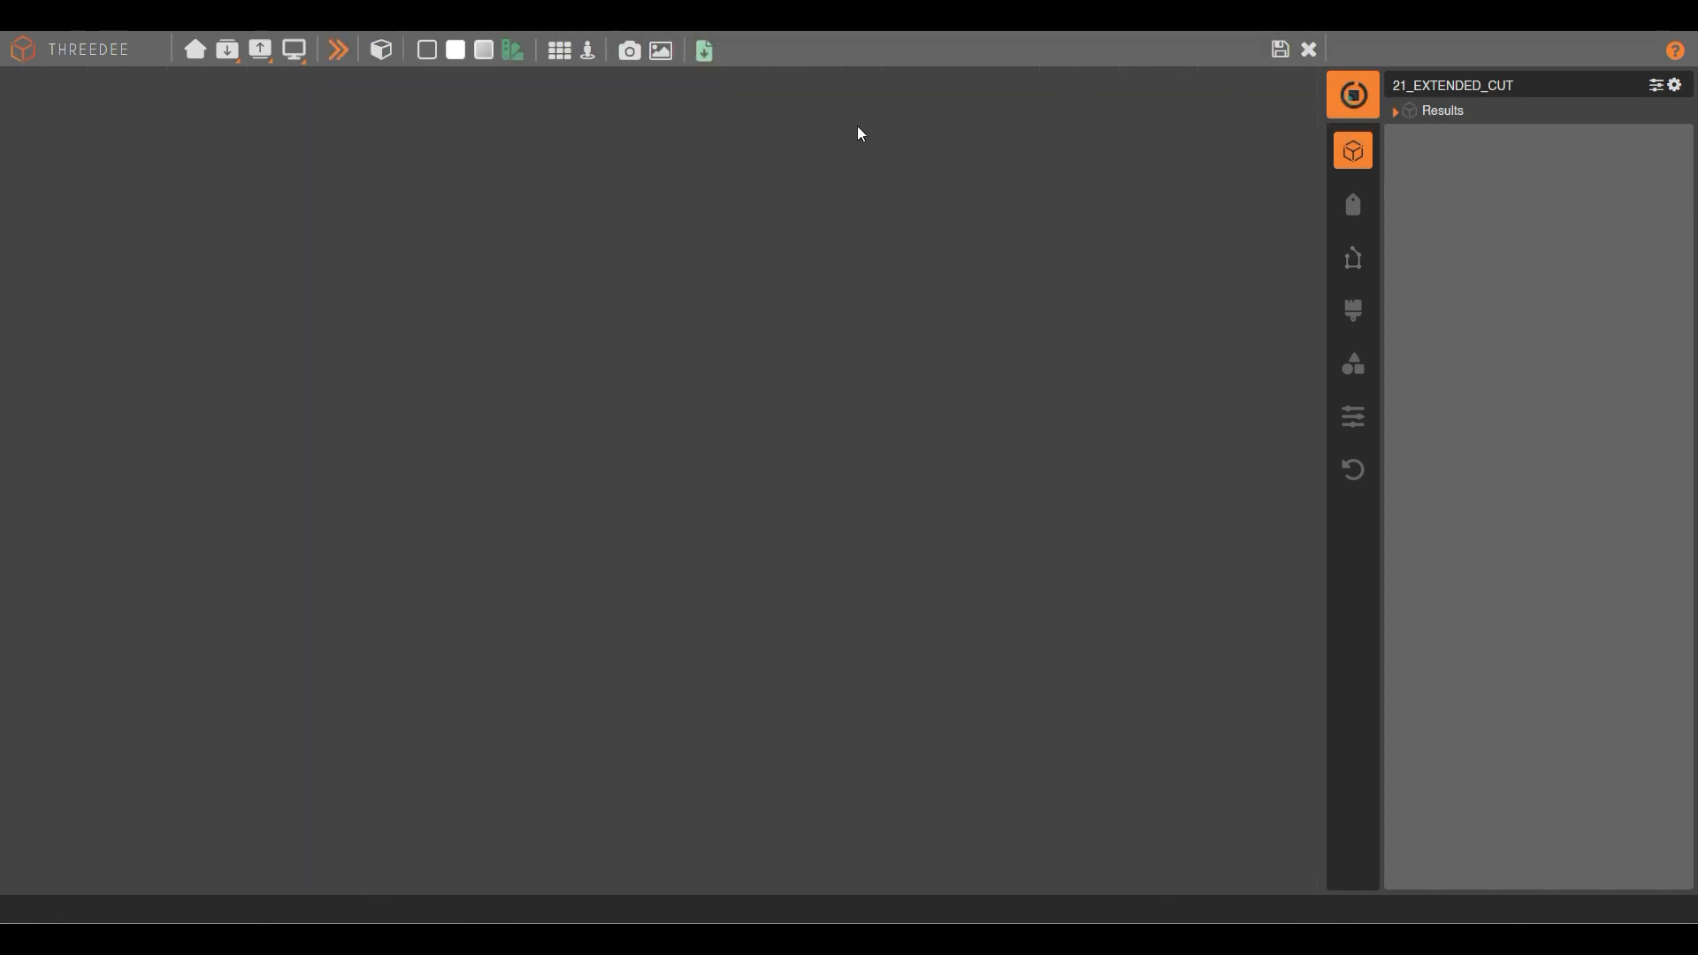
click(457, 48)
click(874, 260)
click(730, 677)
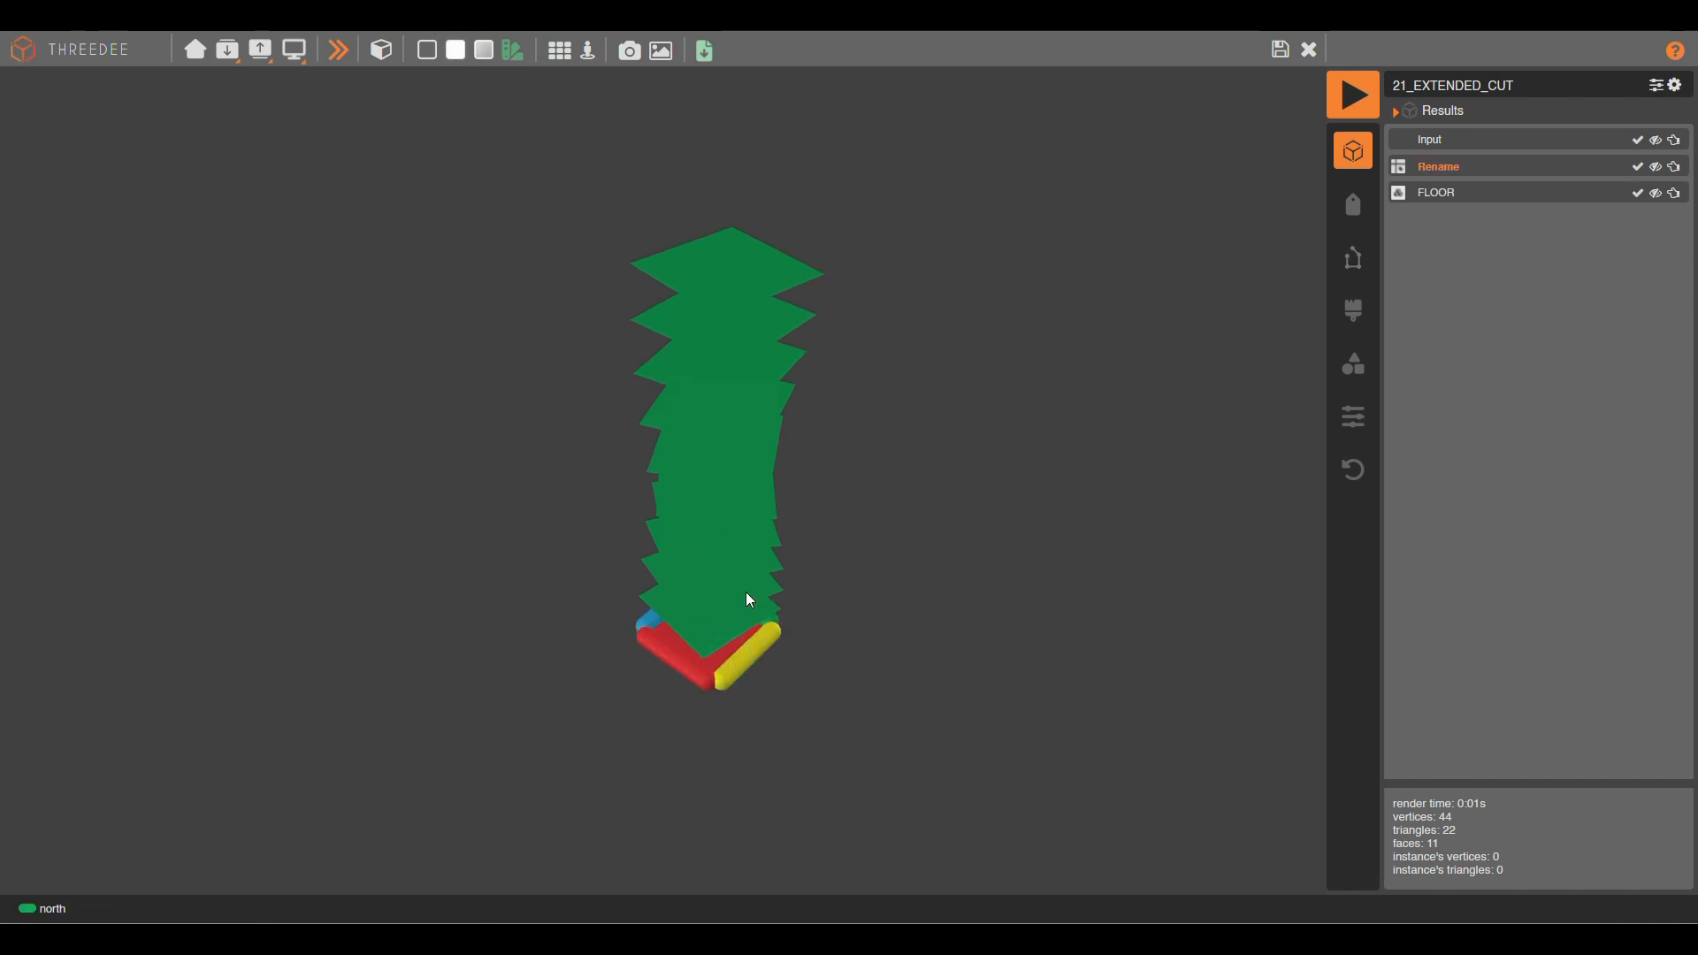
click(721, 269)
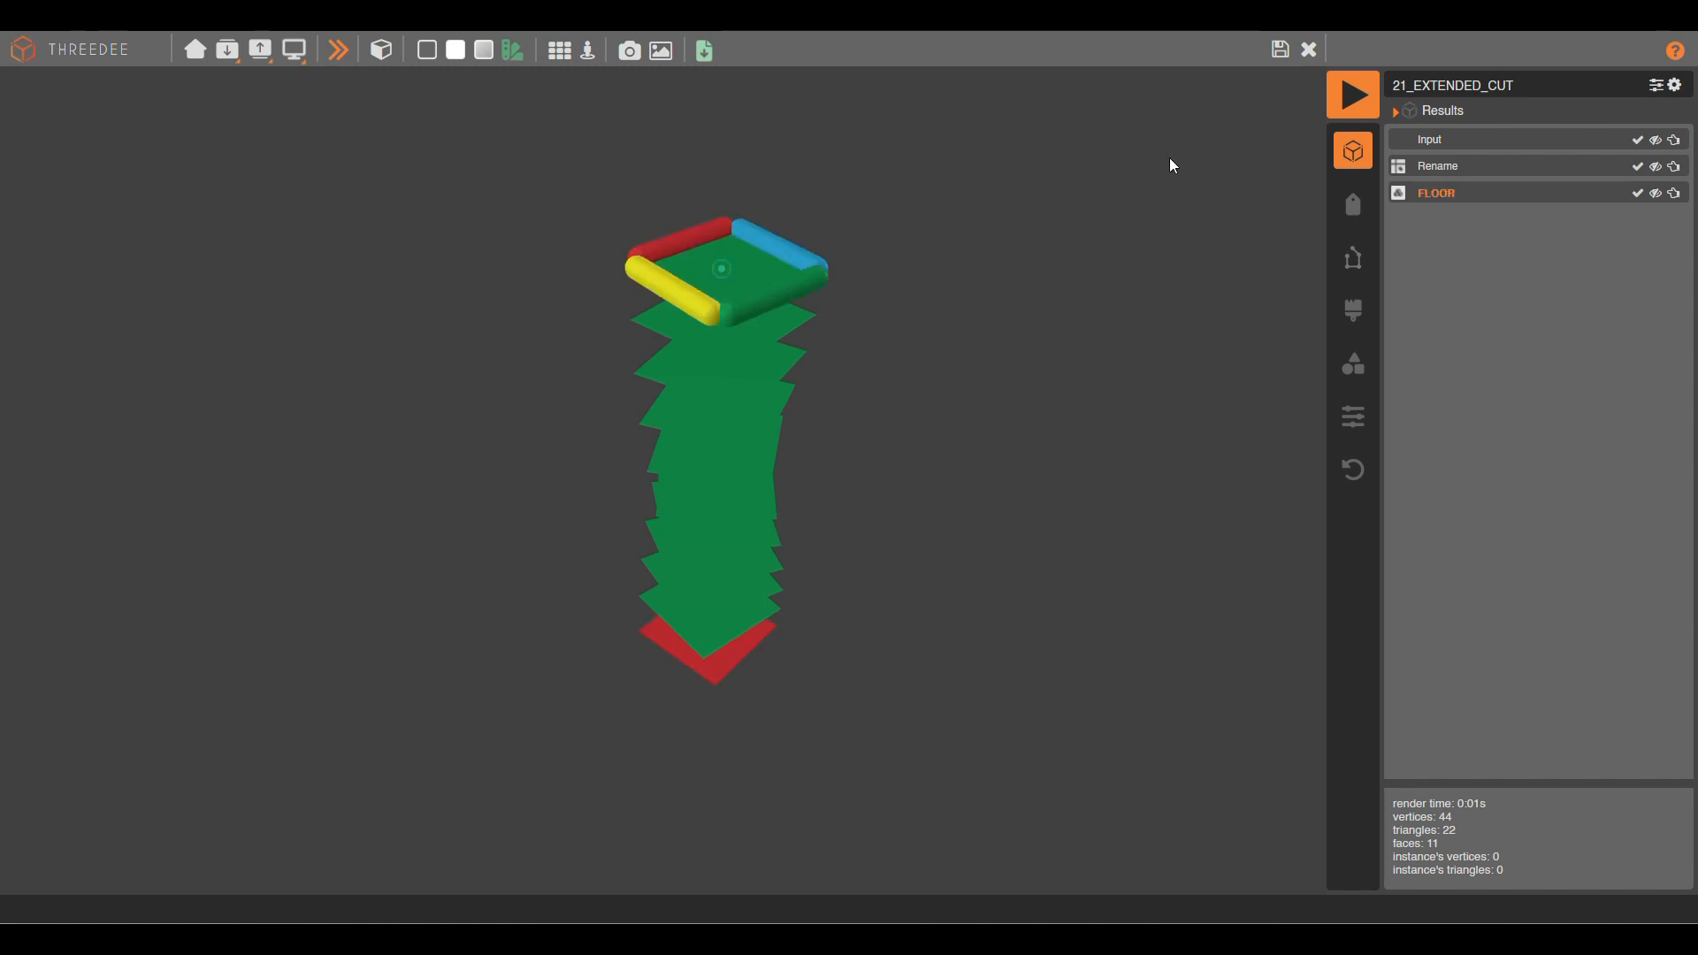
click(1307, 55)
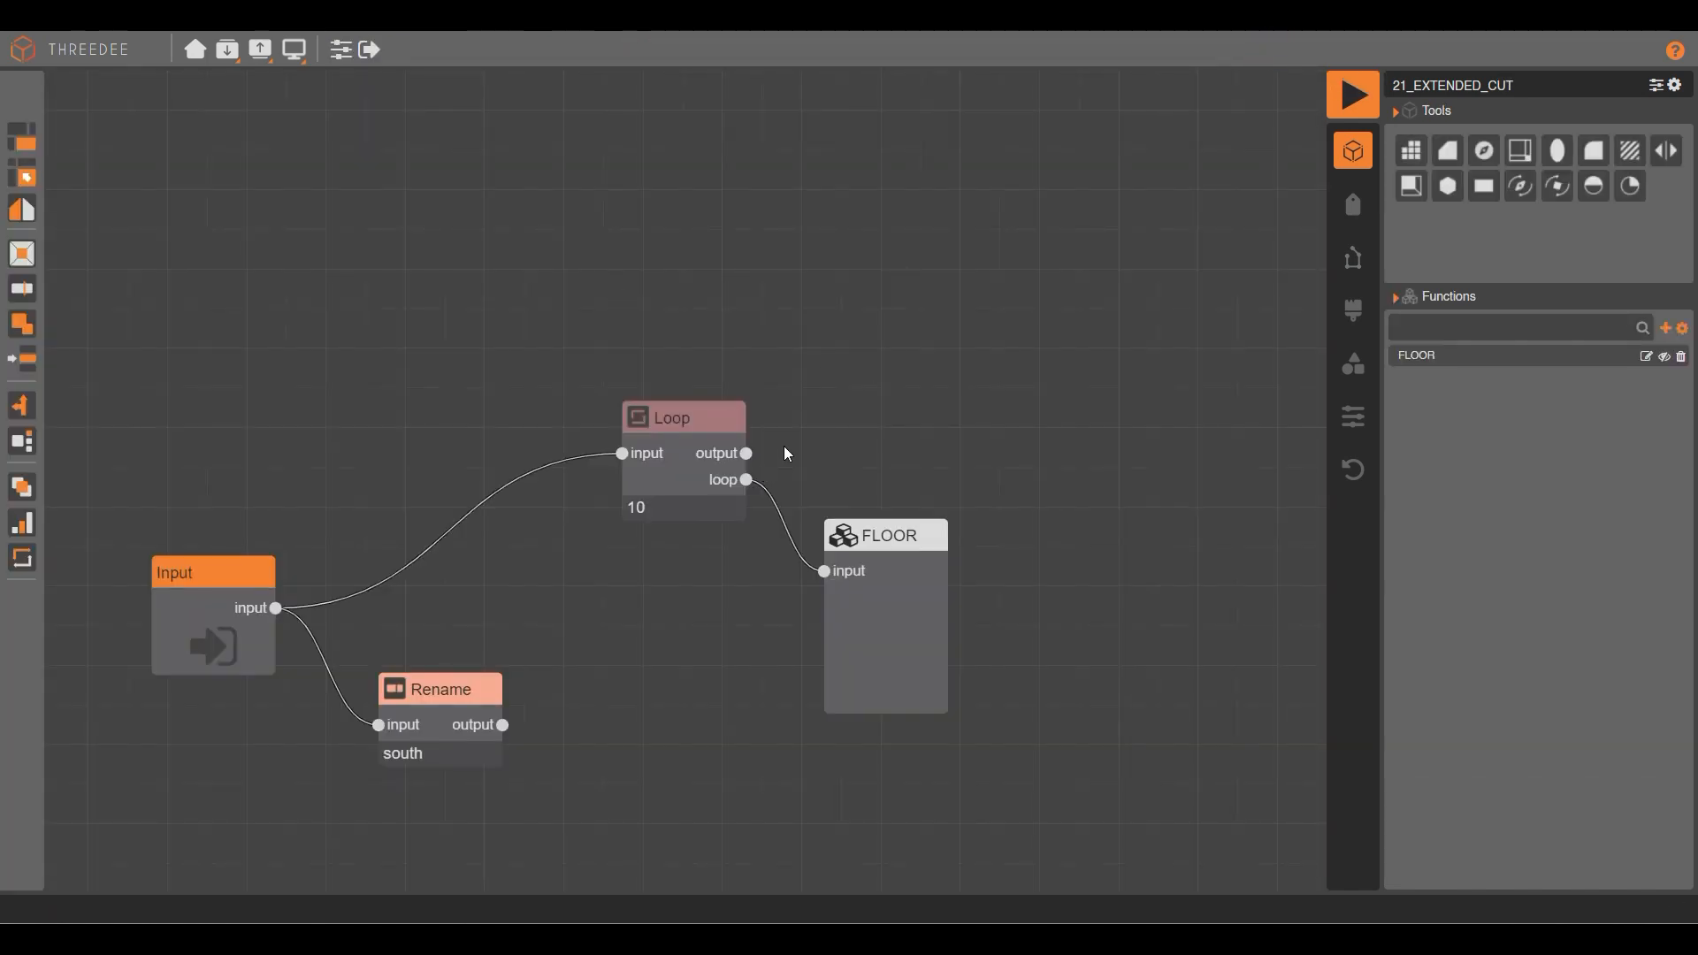
scroll(784, 446, up, 2)
Add a Select node on Loop's output that selects the north label.
drag(729, 457, 877, 301)
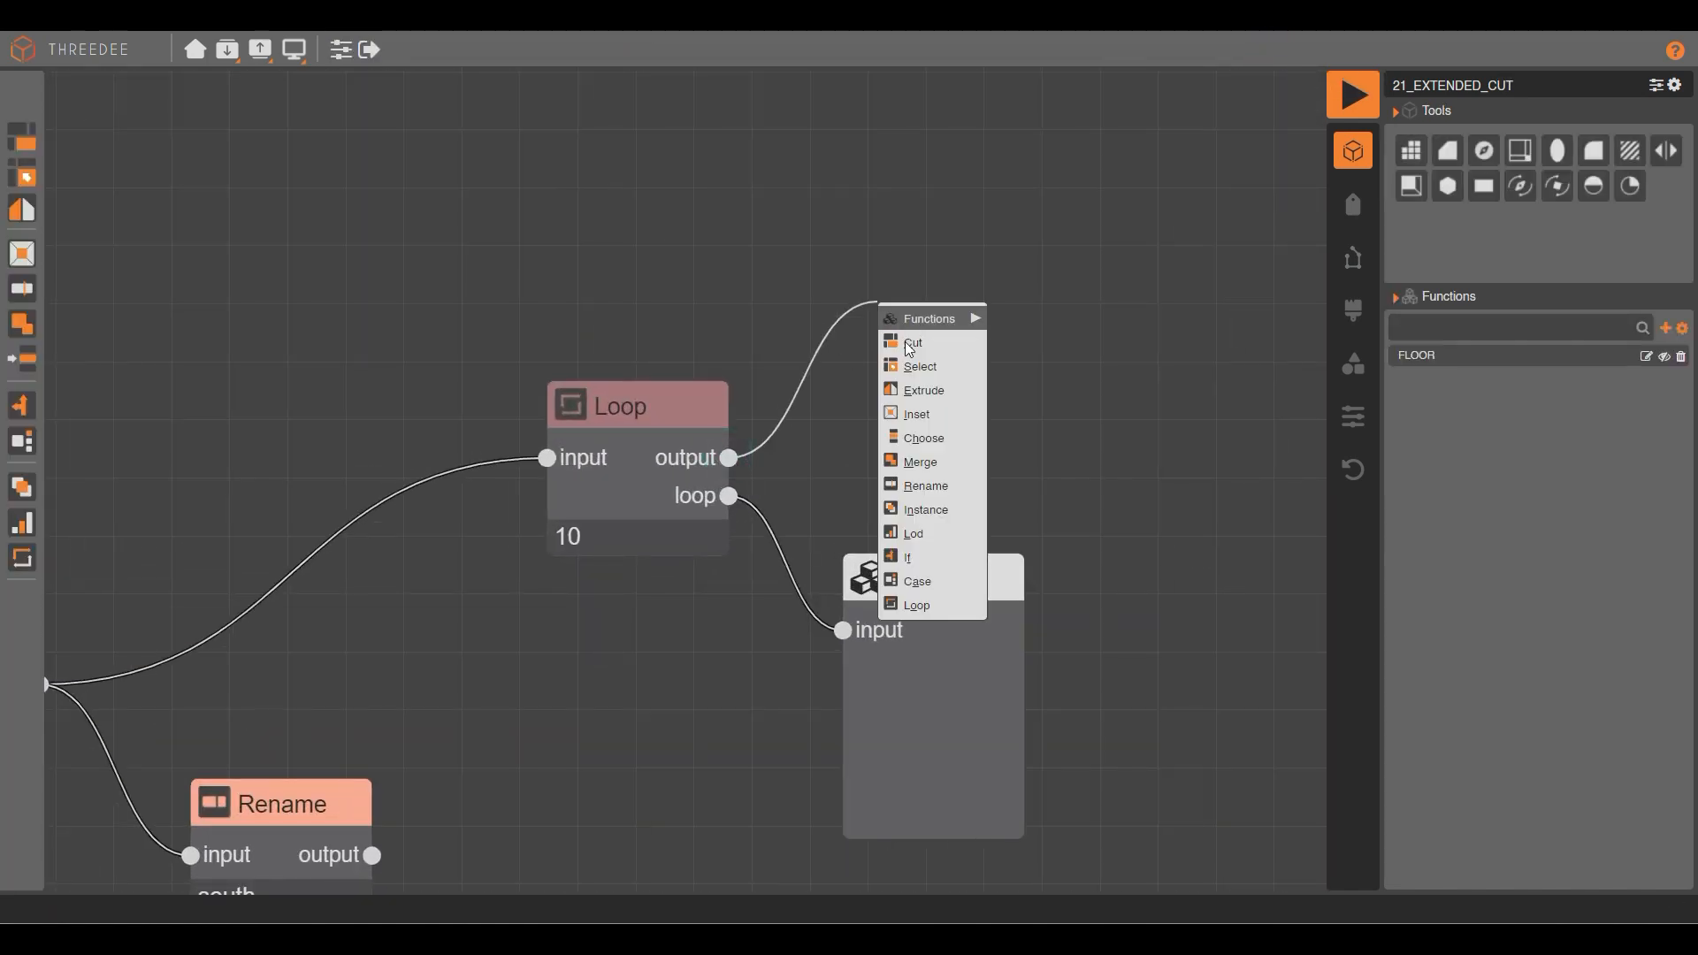
click(933, 365)
click(884, 418)
click(871, 576)
click(1006, 659)
Feed the north faces into an Inset node with distance 3.
drag(741, 380, 952, 492)
click(1015, 605)
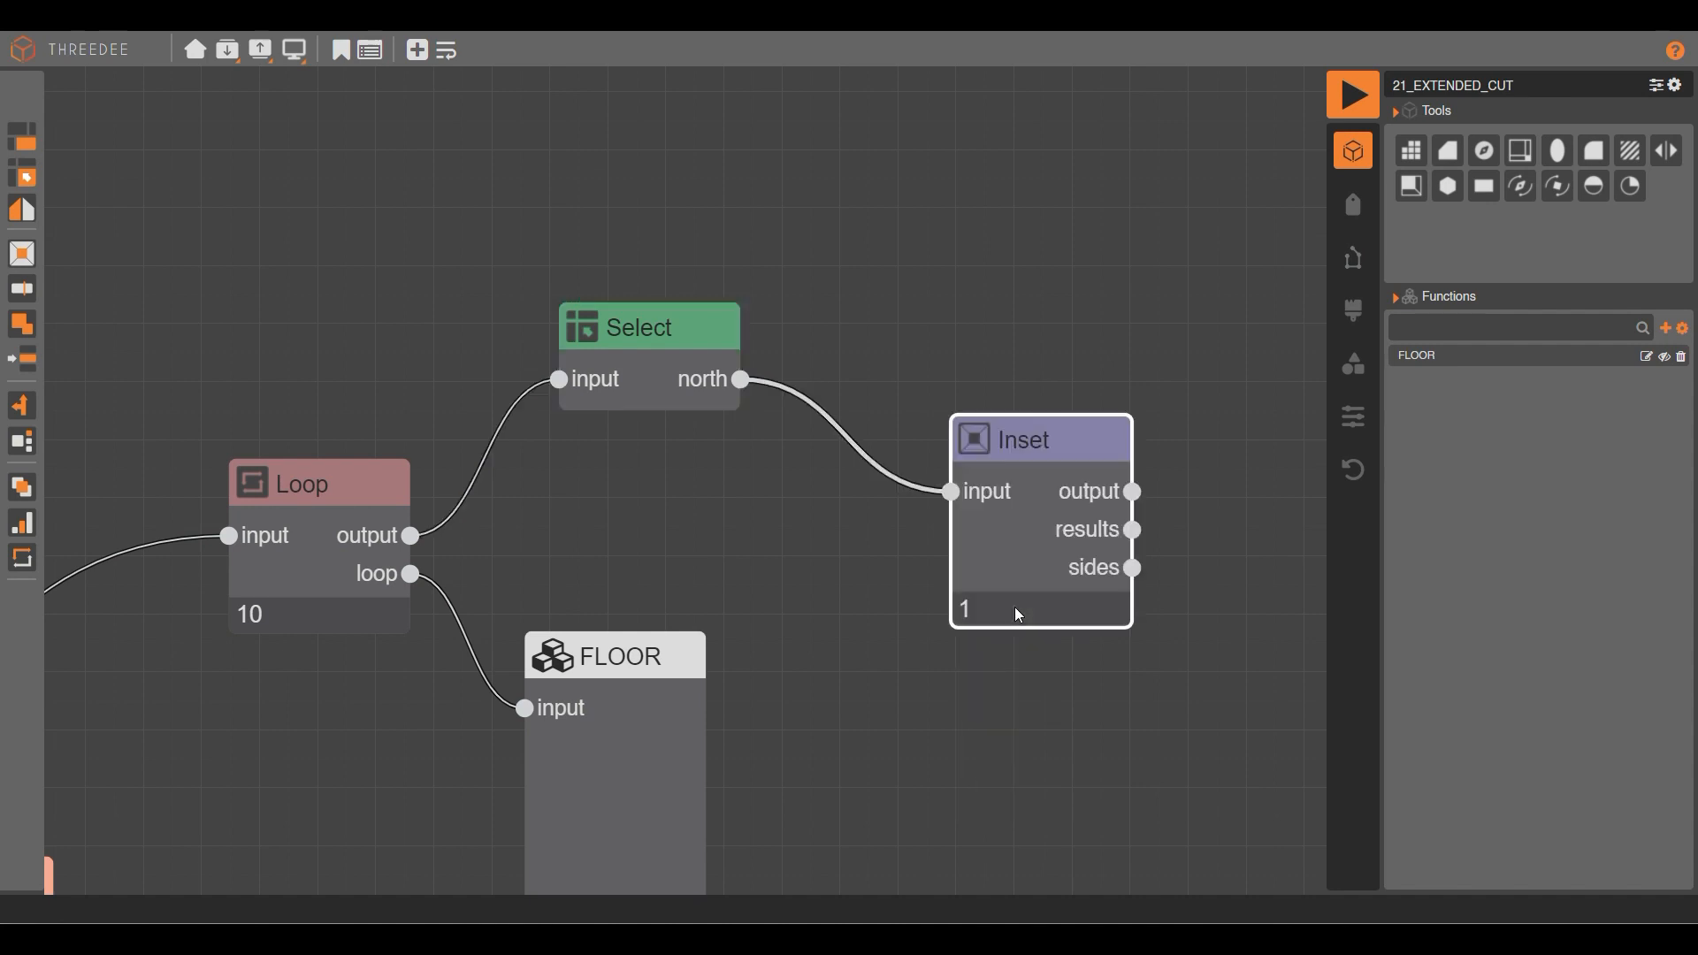
drag(670, 415, 572, 418)
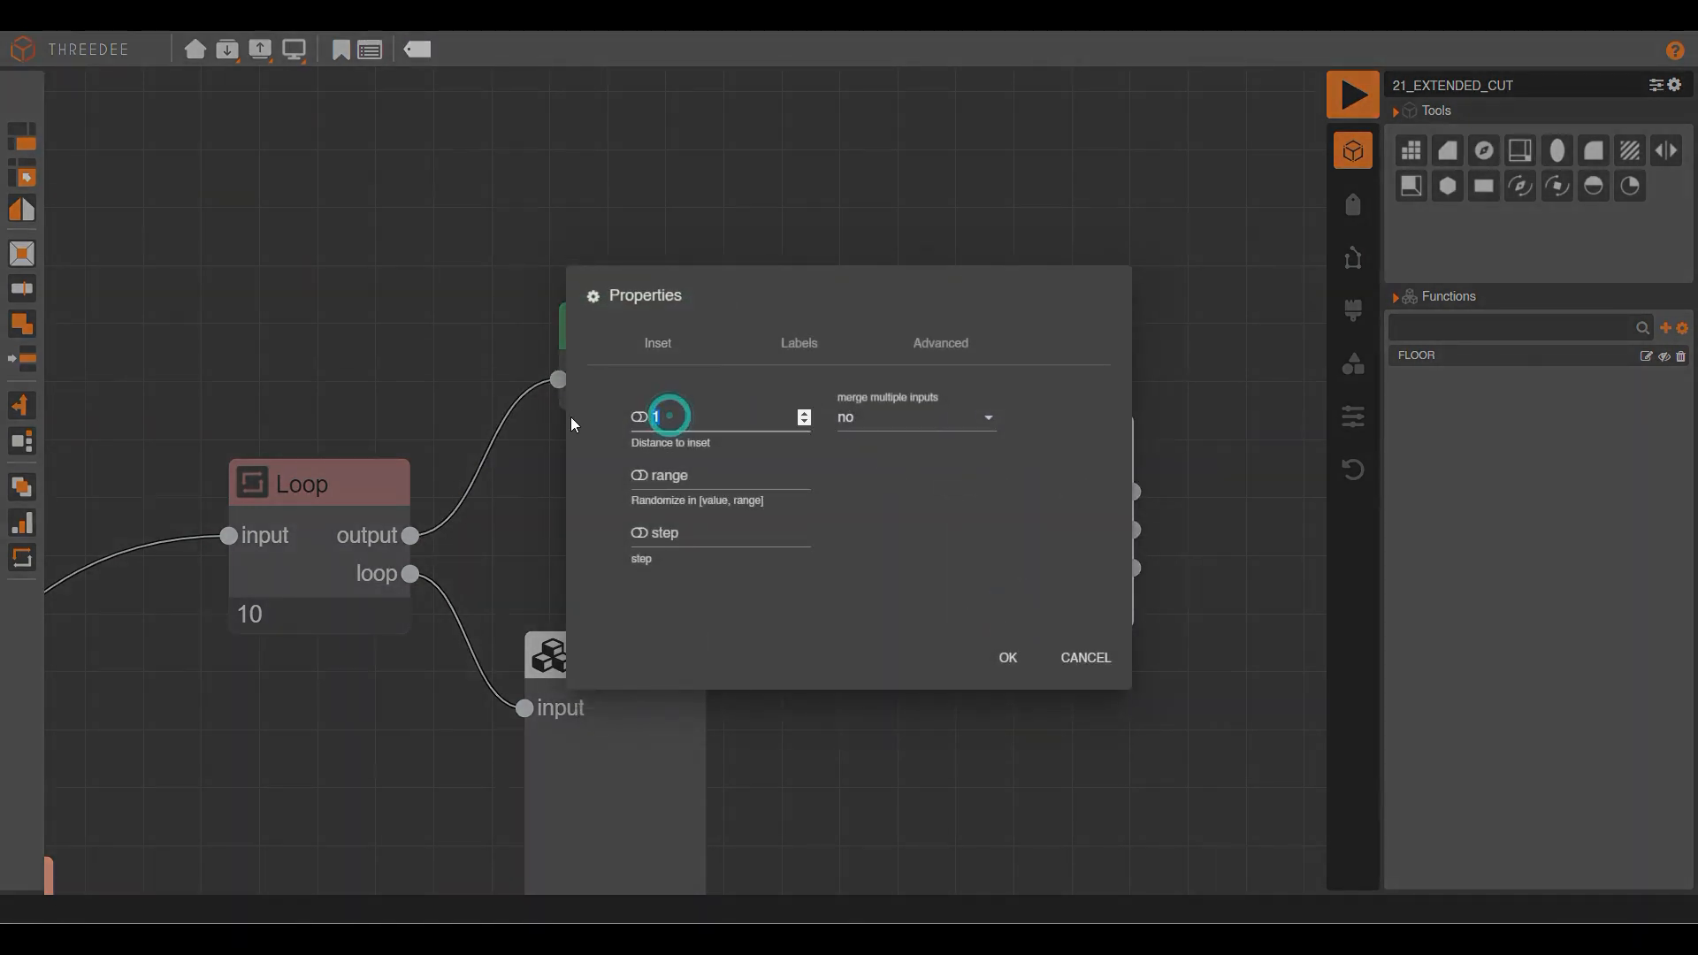
text(3)
click(1008, 657)
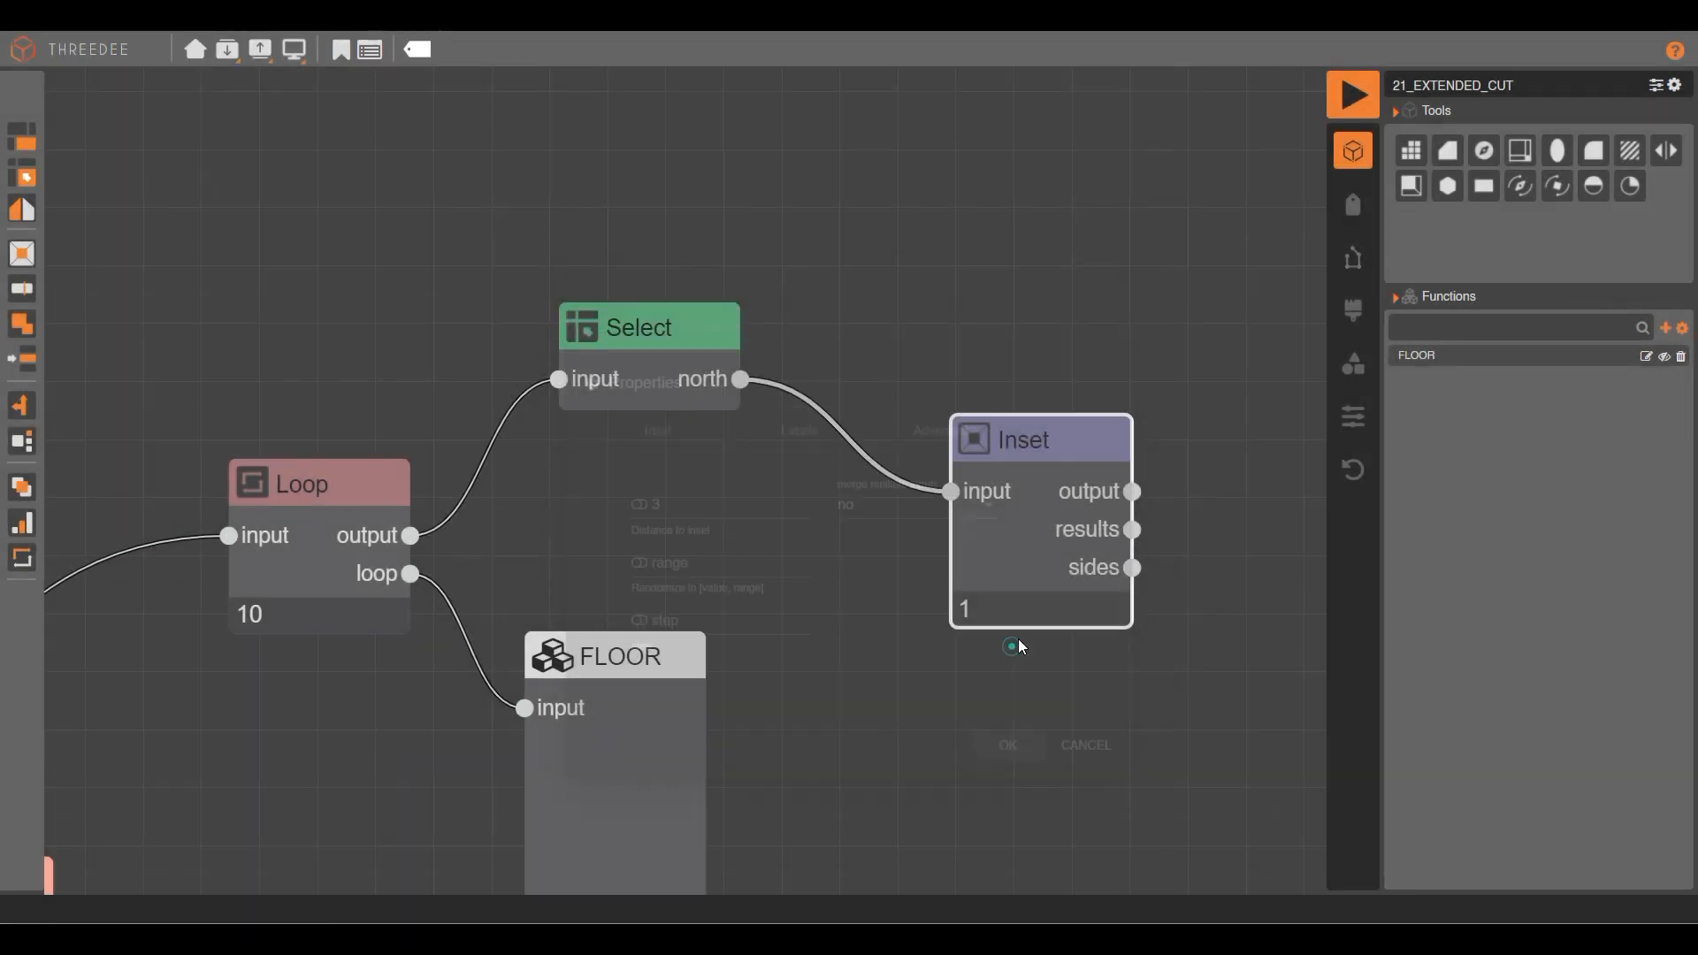
Rename the inset results to invisible and render the updated model.
drag(838, 516, 975, 362)
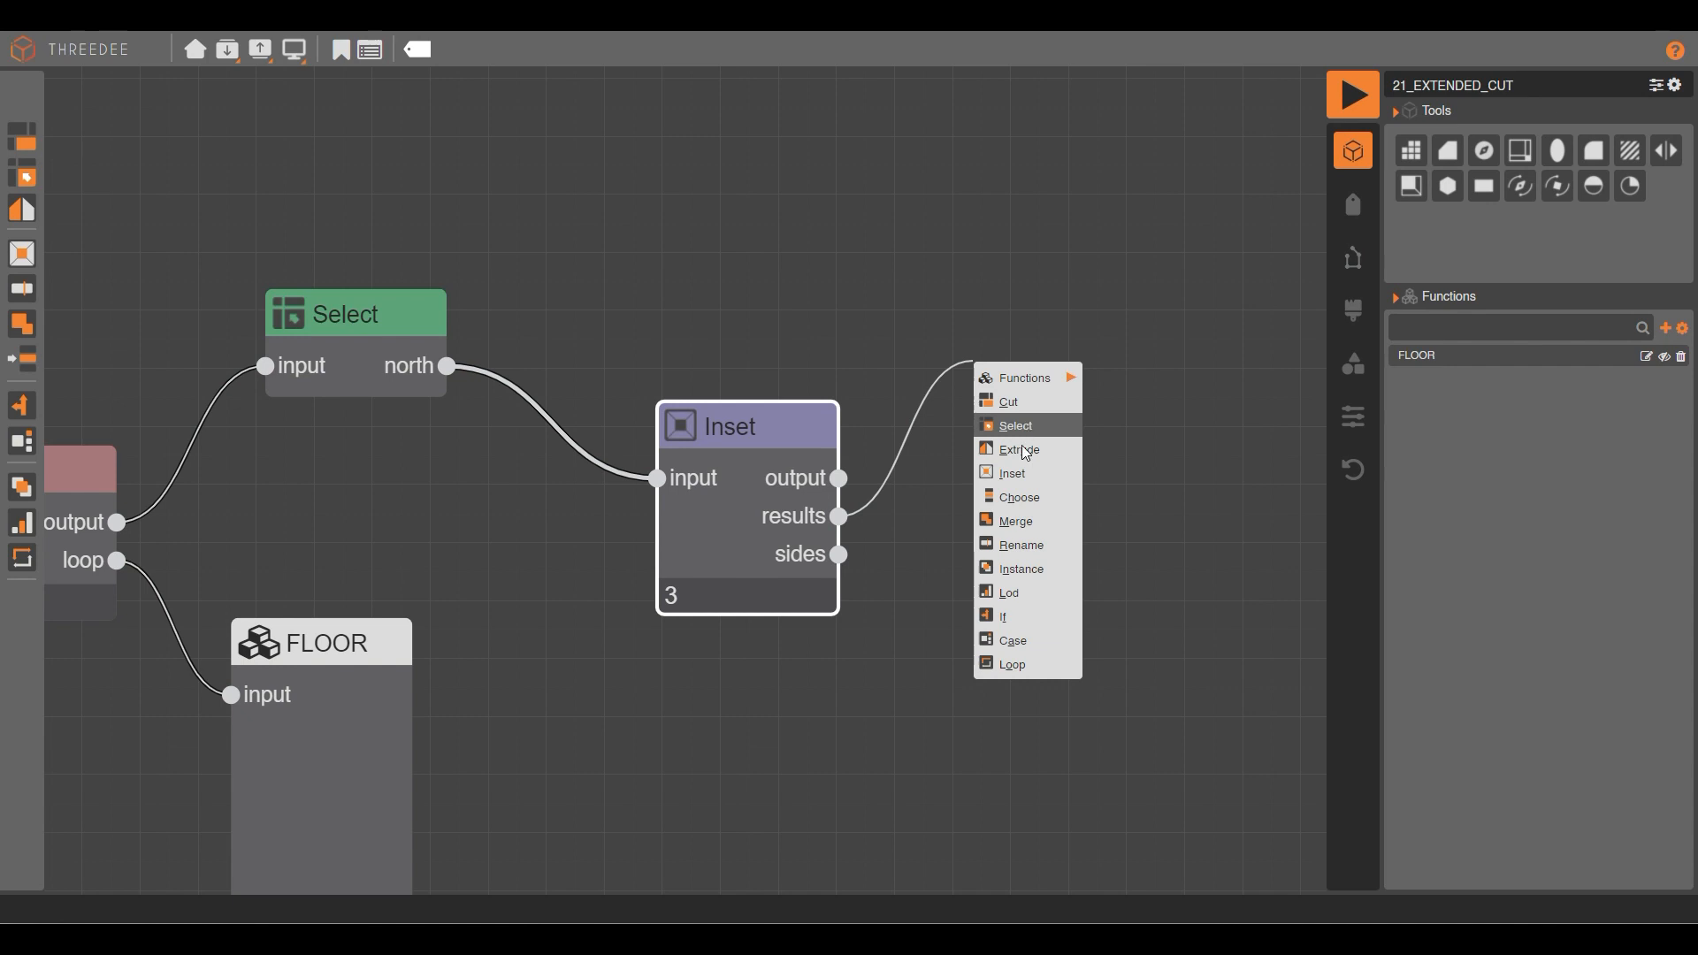
click(1031, 546)
click(707, 473)
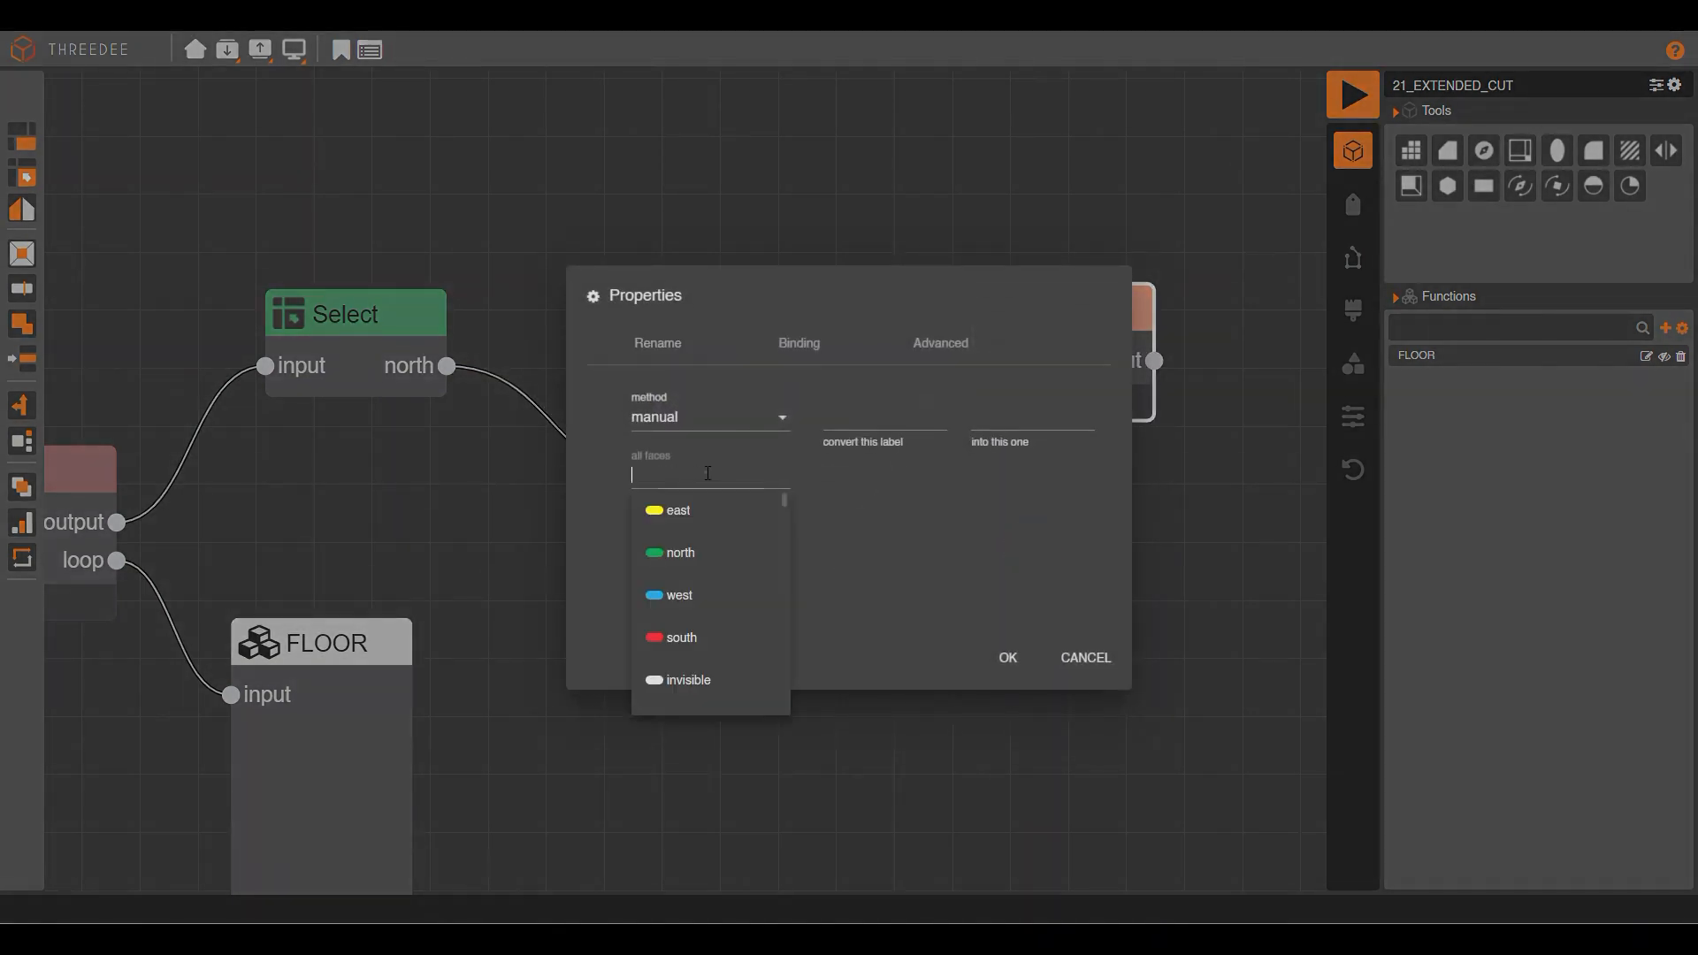
click(699, 681)
click(989, 664)
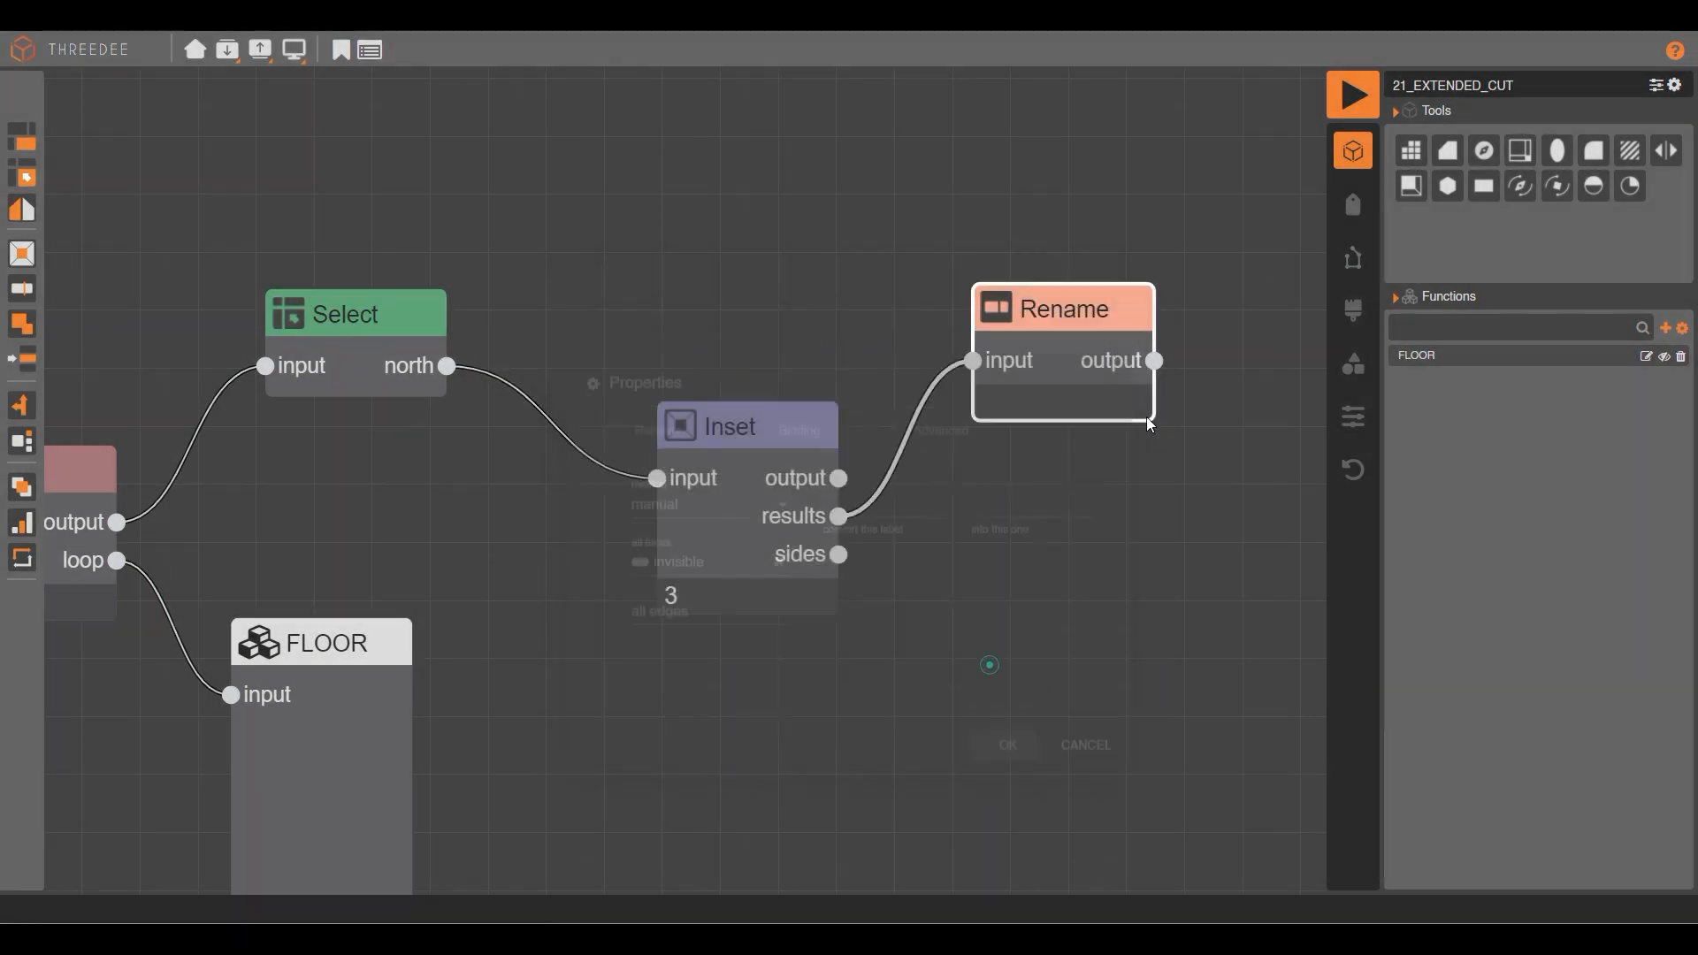
click(1352, 93)
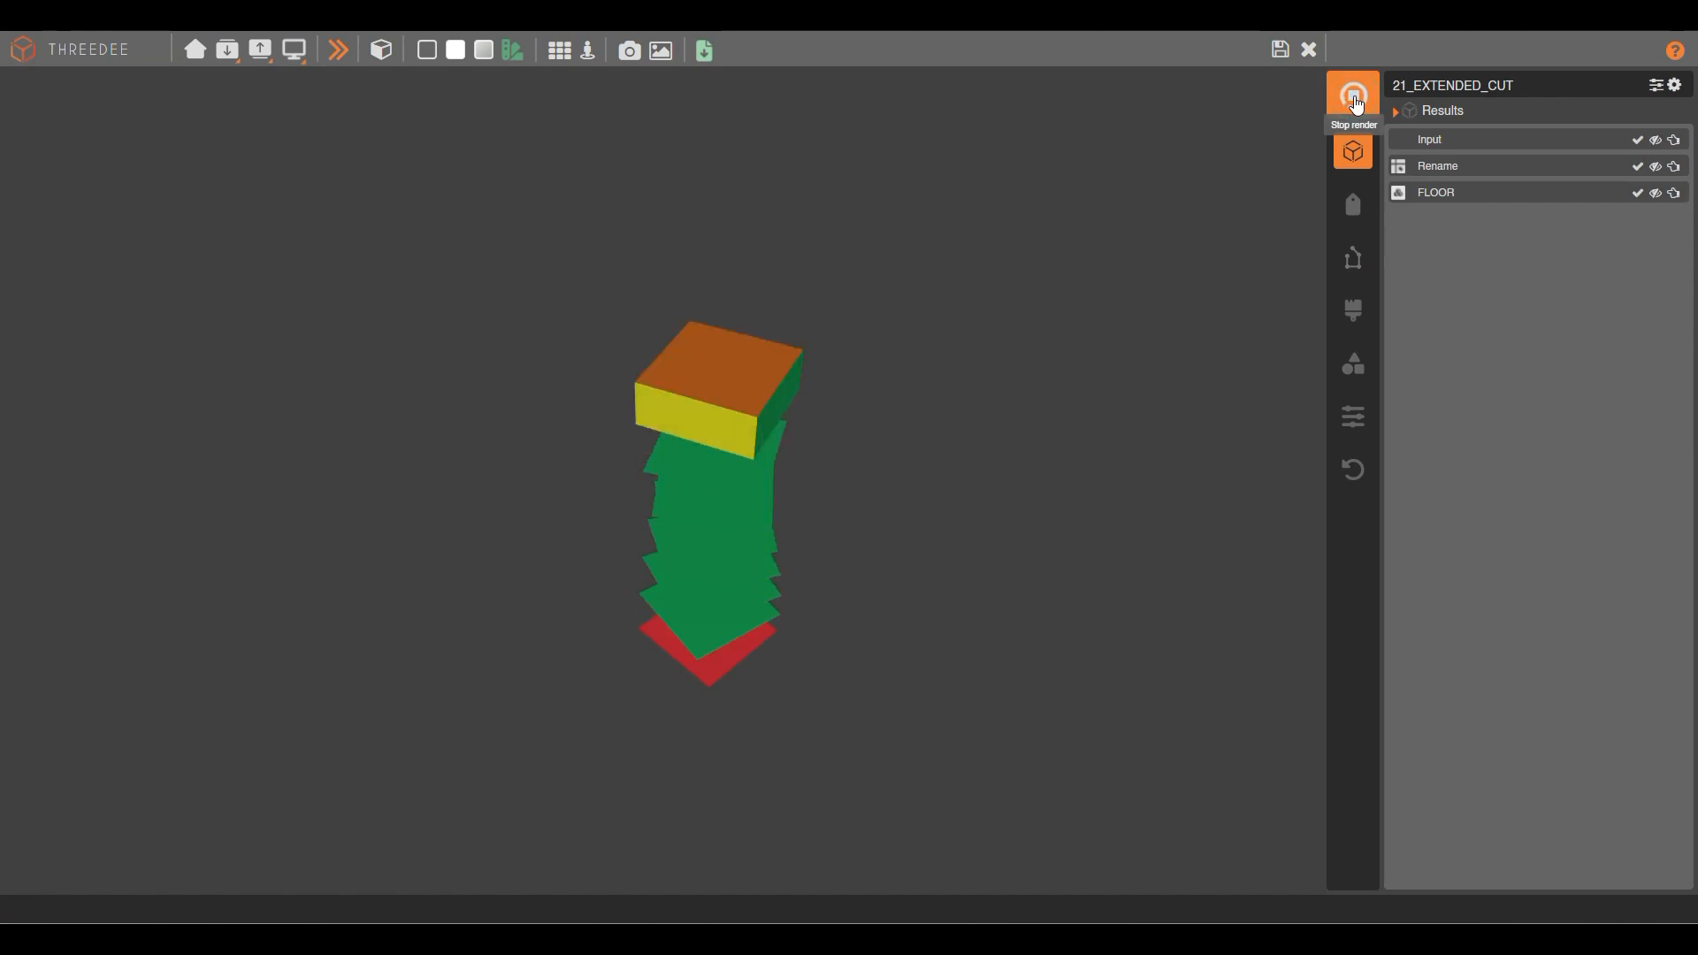
Switch the preview to wireframe and orbit around the stack, checking the bottom floor's opening.
drag(707, 256, 787, 522)
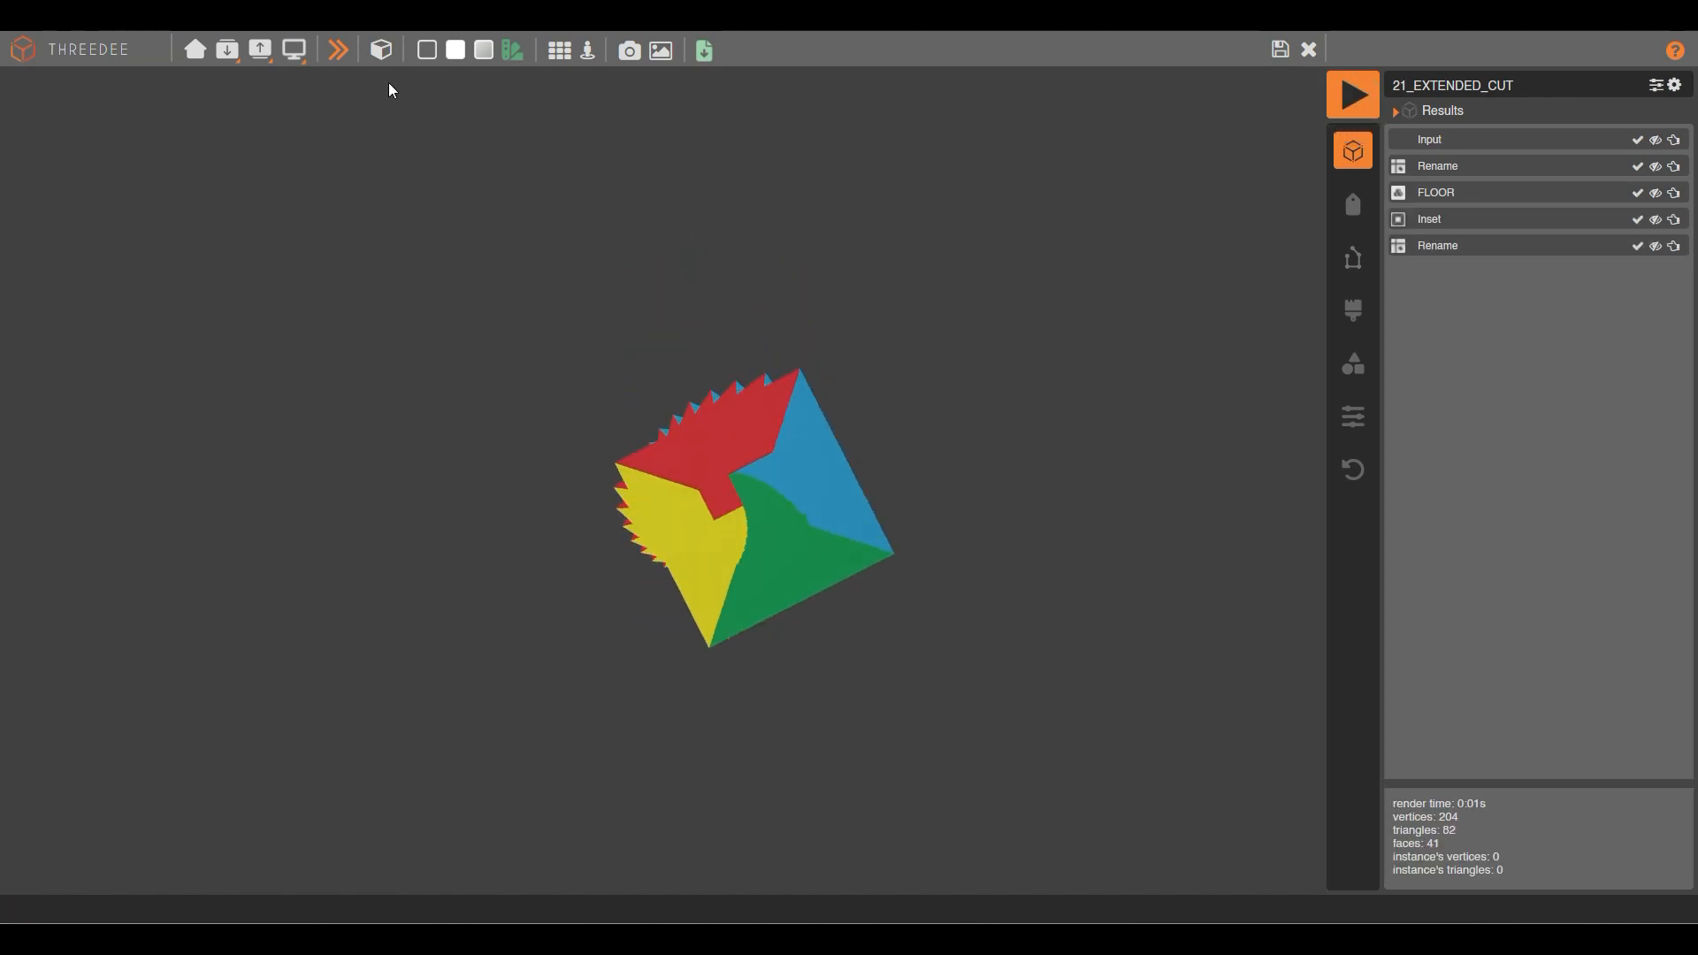
click(426, 53)
drag(793, 449, 741, 412)
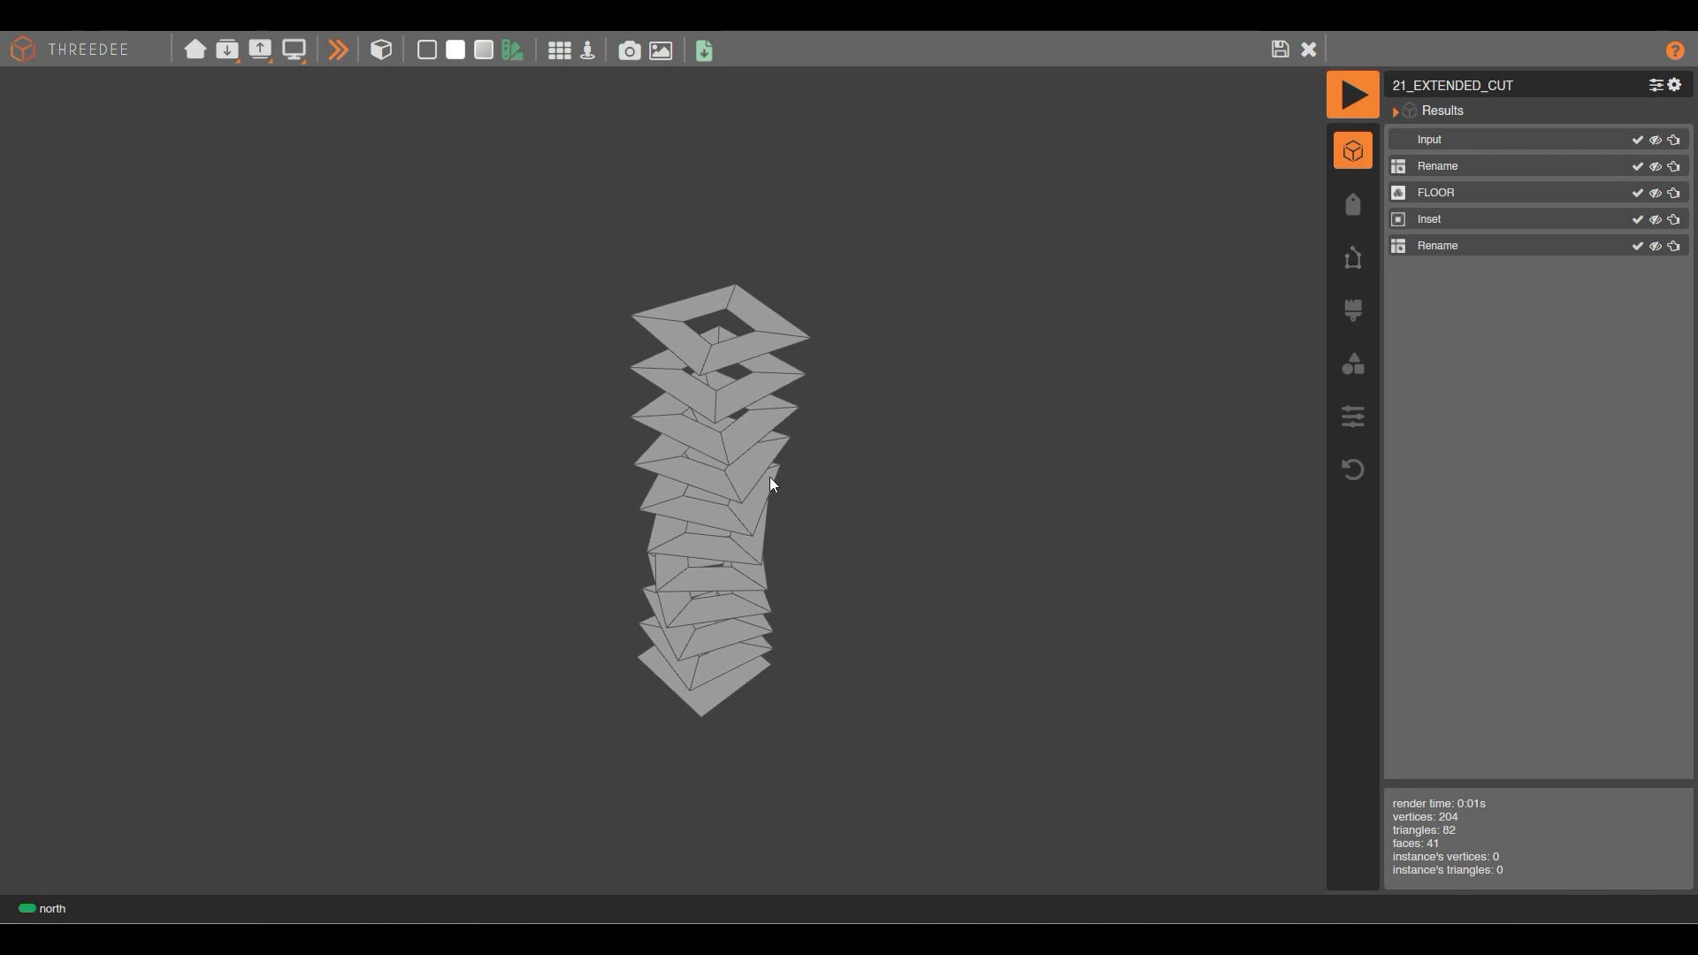
drag(803, 390, 751, 429)
drag(581, 504, 712, 311)
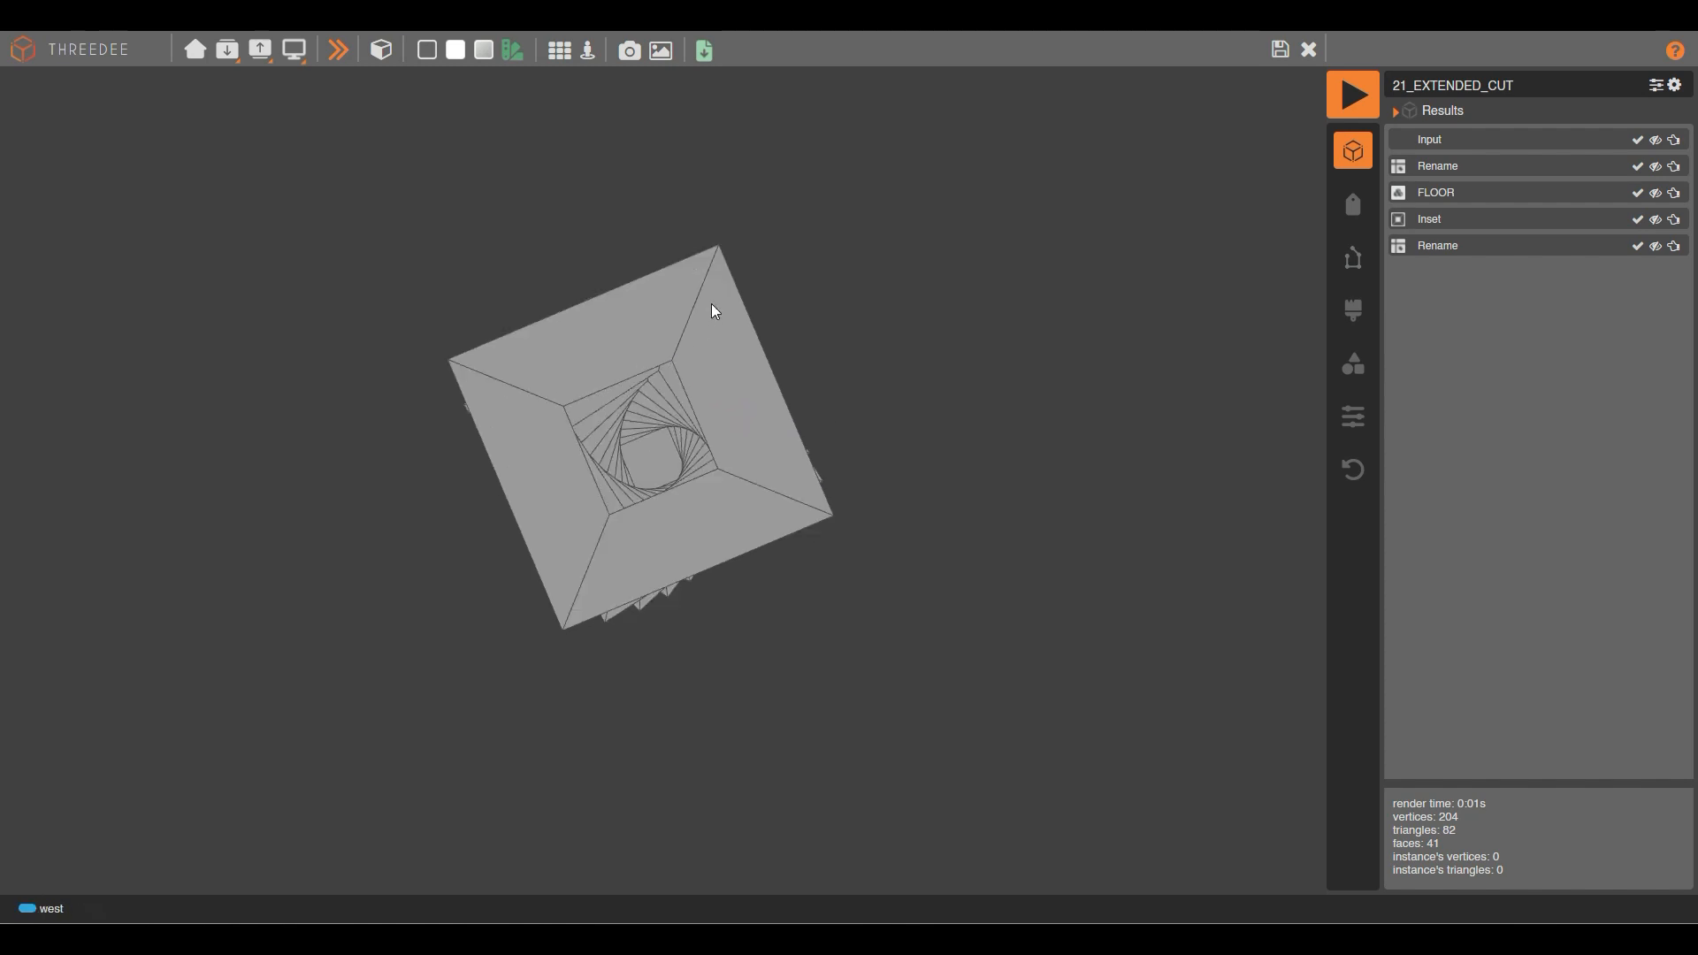
drag(796, 349, 762, 625)
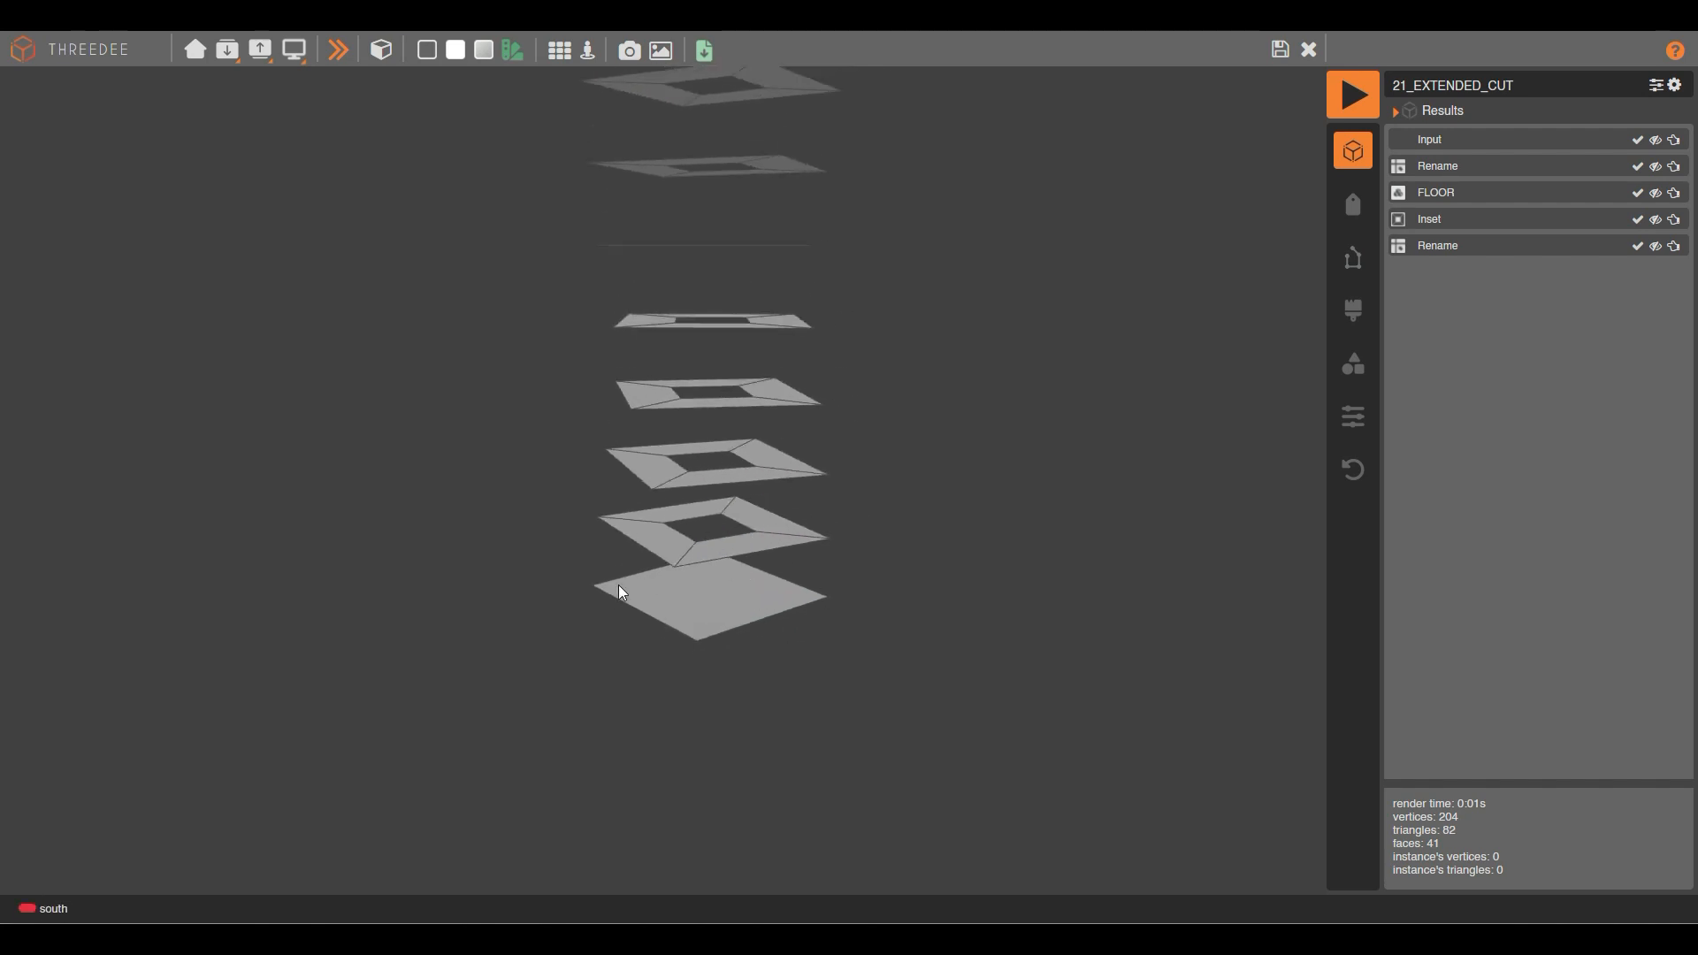
click(696, 597)
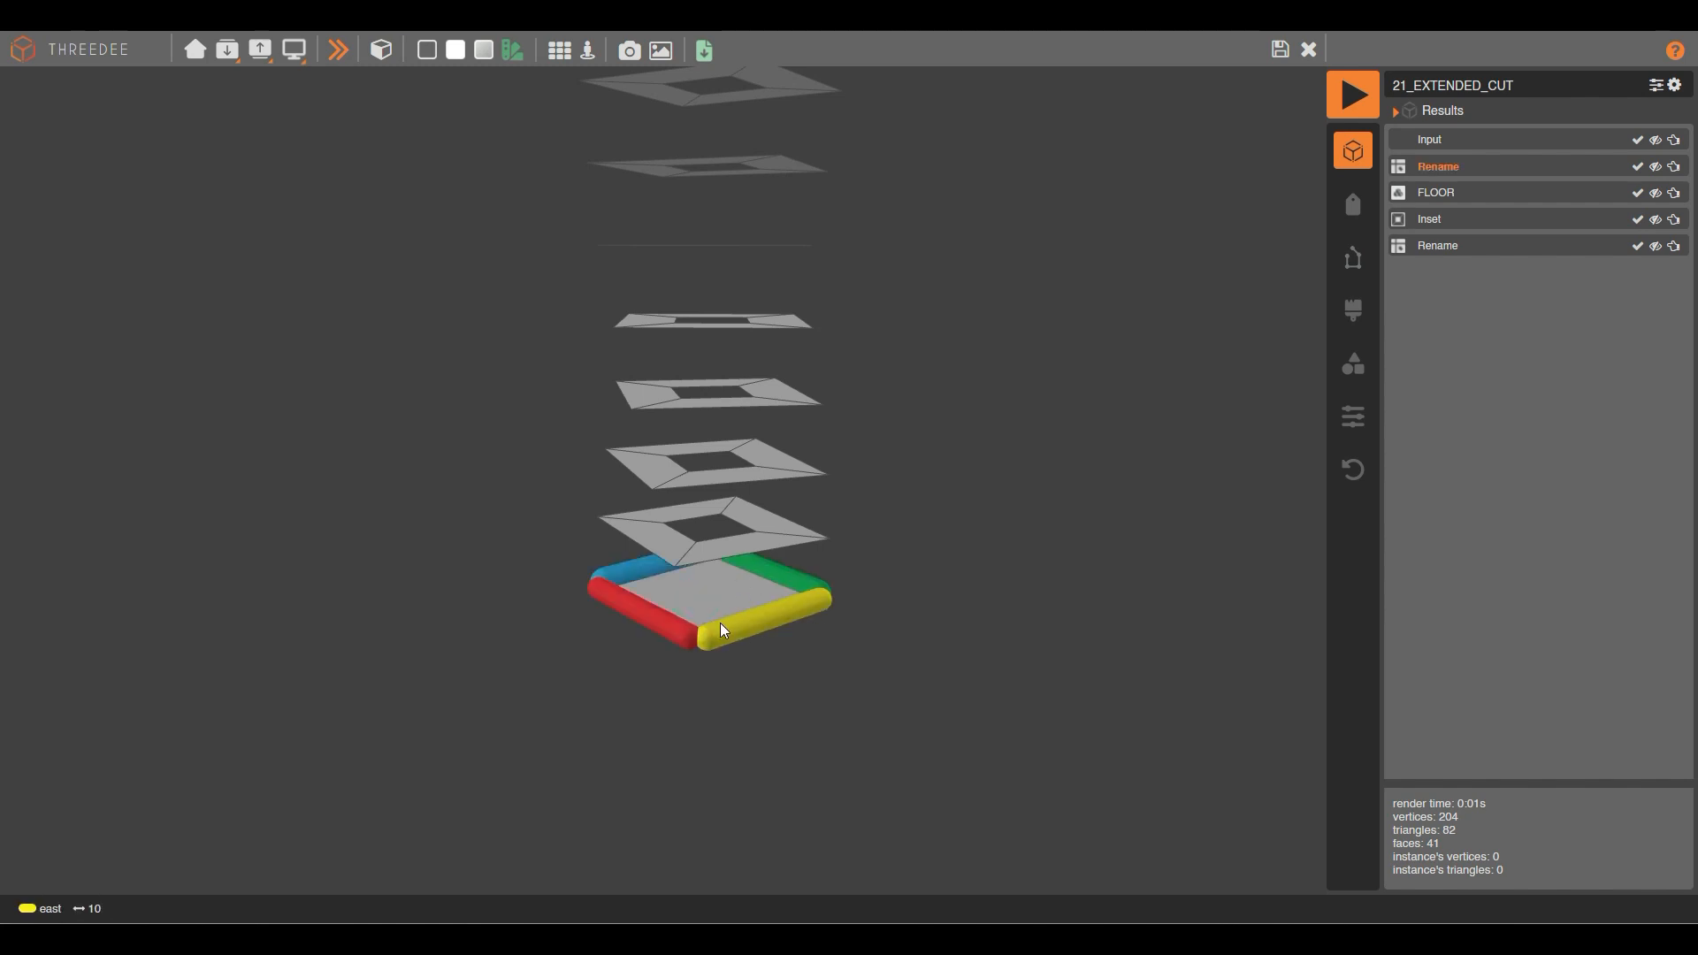
mouse_move(743, 247)
mouse_down()
mouse_move(754, 534)
mouse_move(791, 386)
mouse_up()
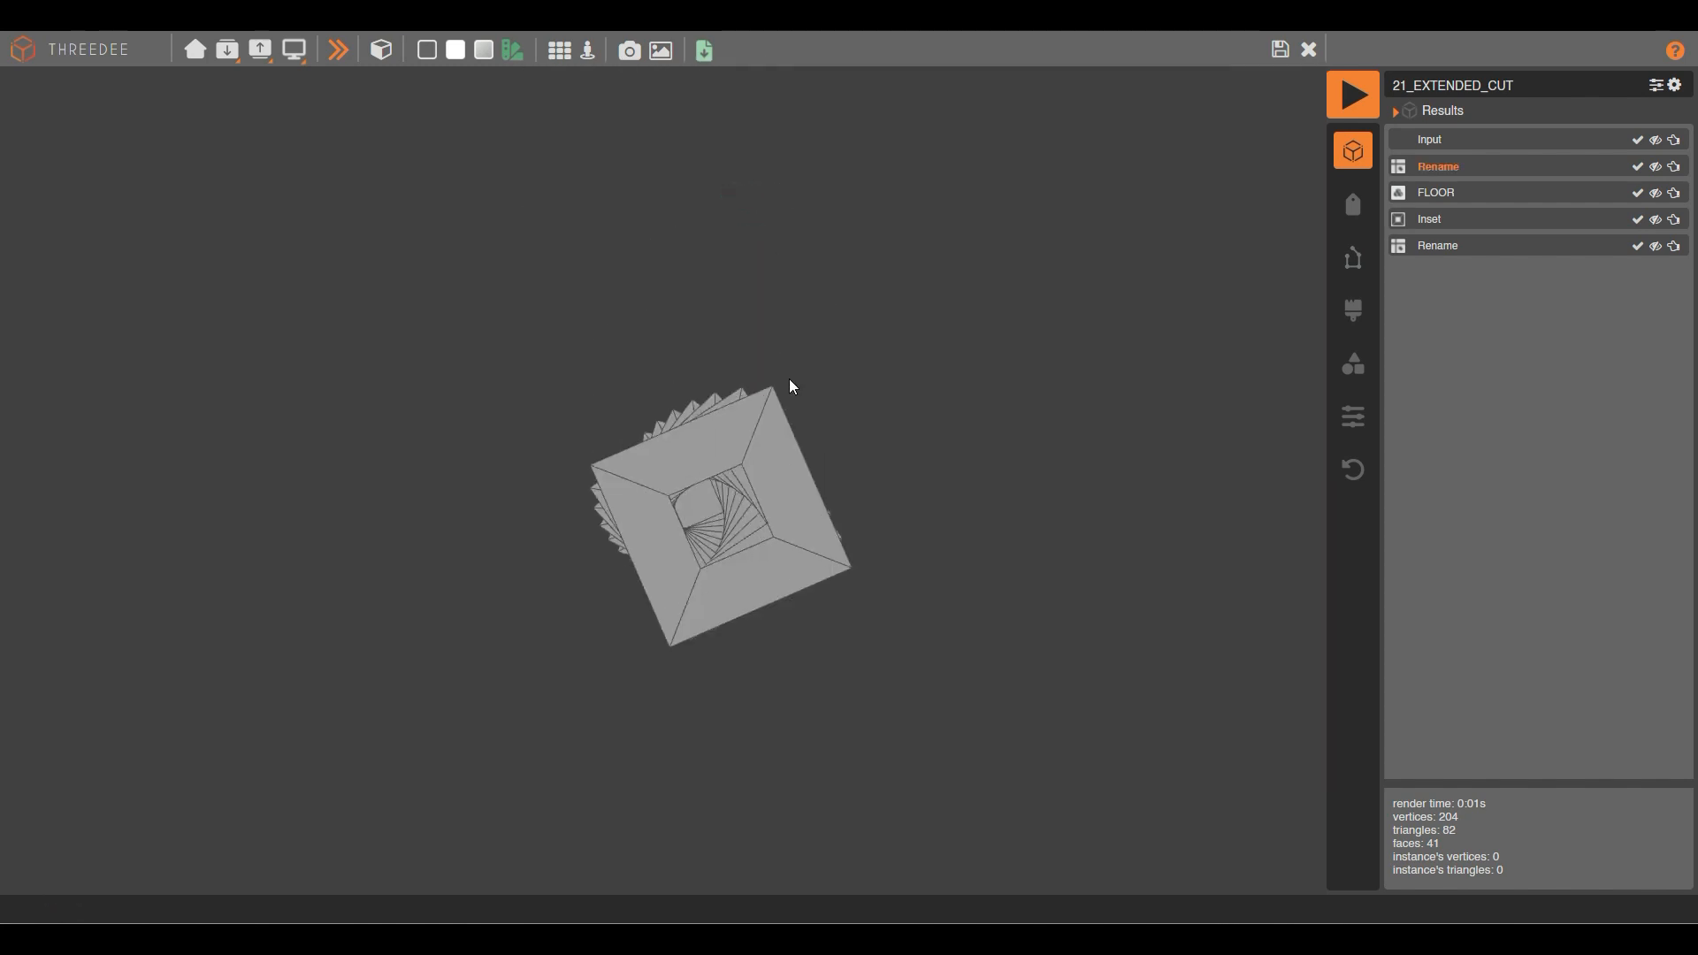
click(1281, 59)
Remove the Loop-to-Select and Select-to-Inset connections.
scroll(590, 470, down, 3)
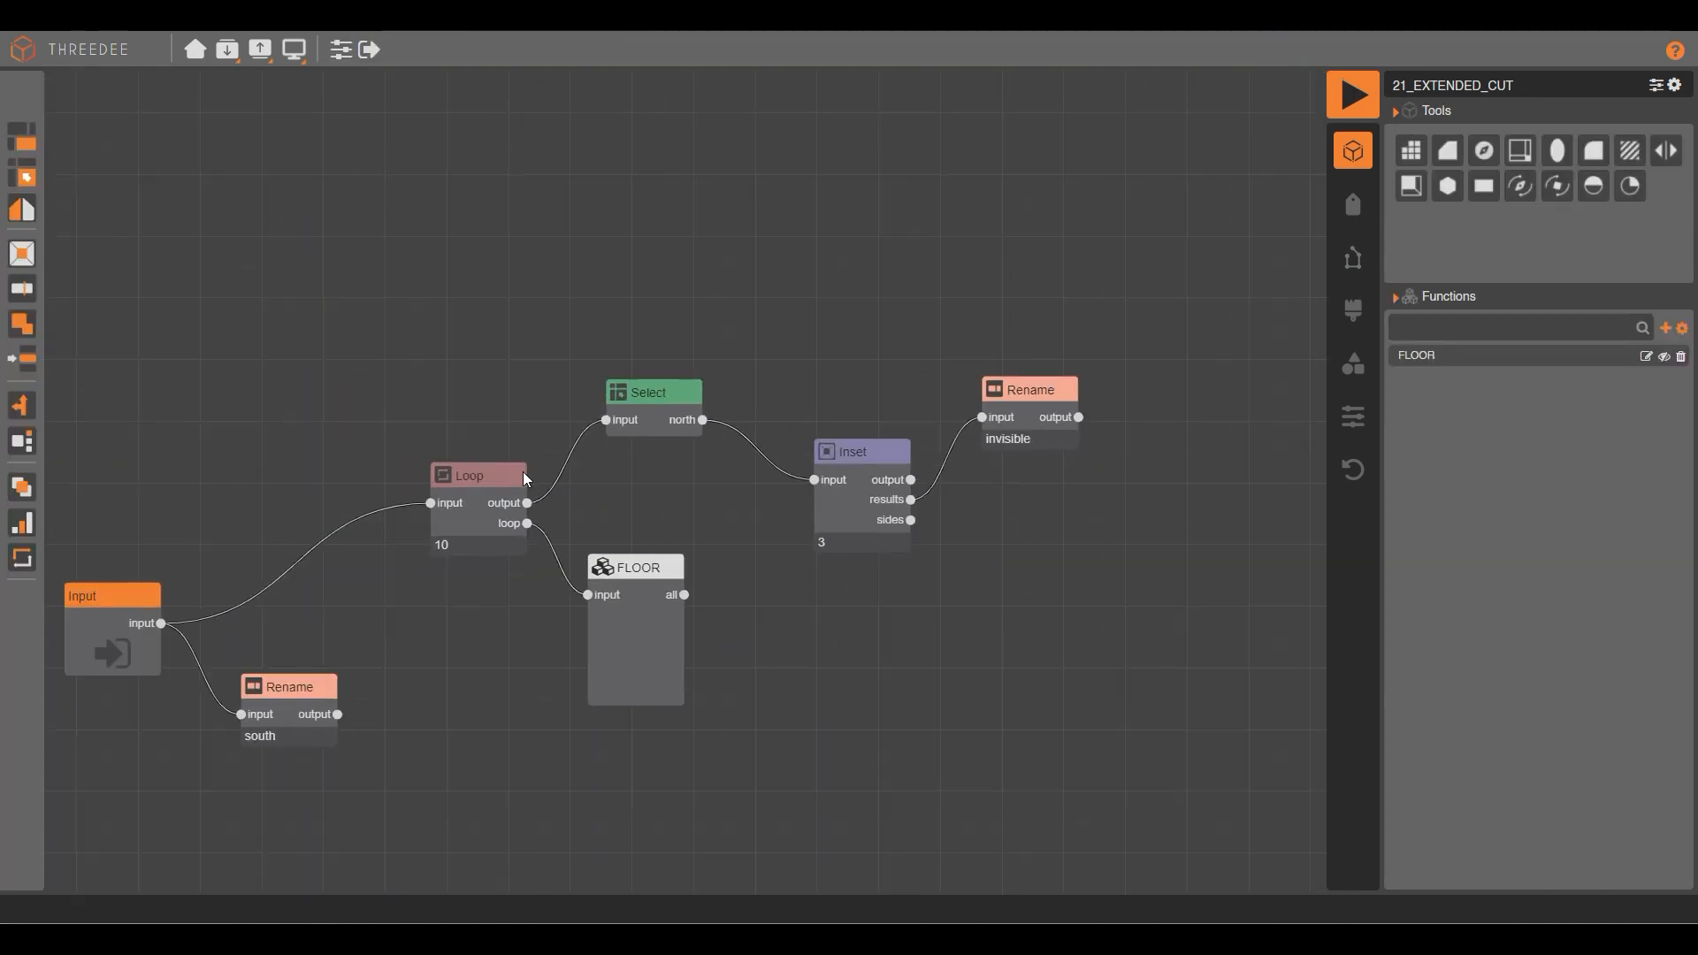
scroll(698, 506, up, 4)
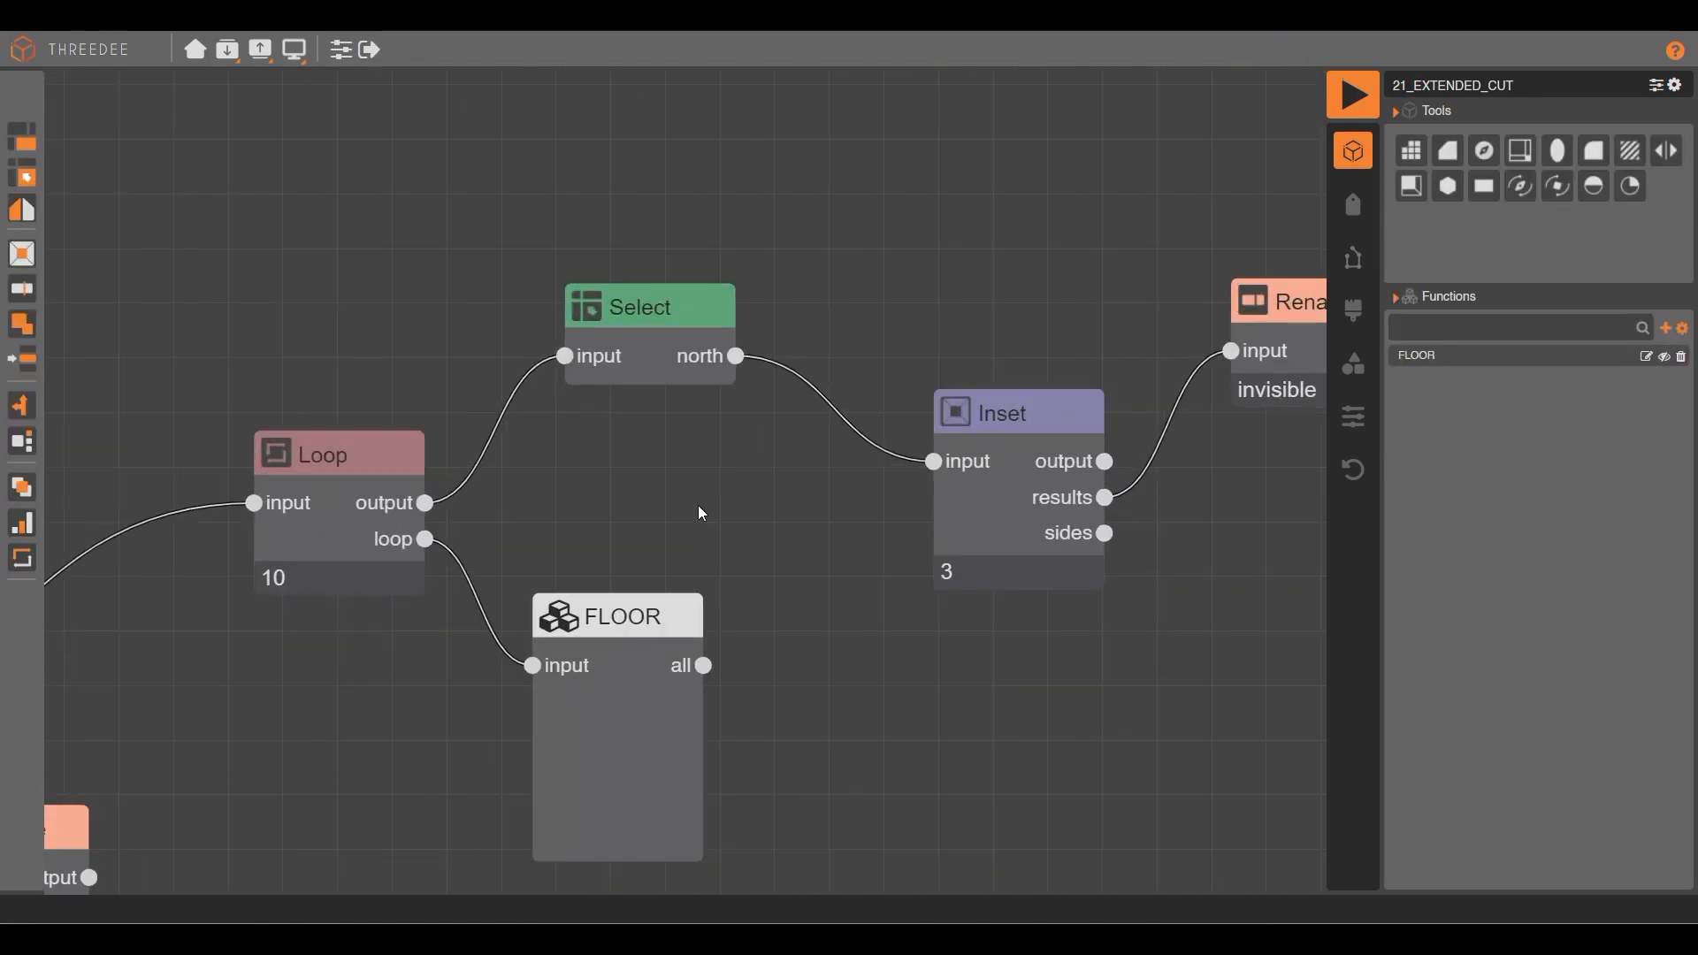
click(562, 355)
drag(584, 539, 840, 264)
scroll(531, 552, down, 5)
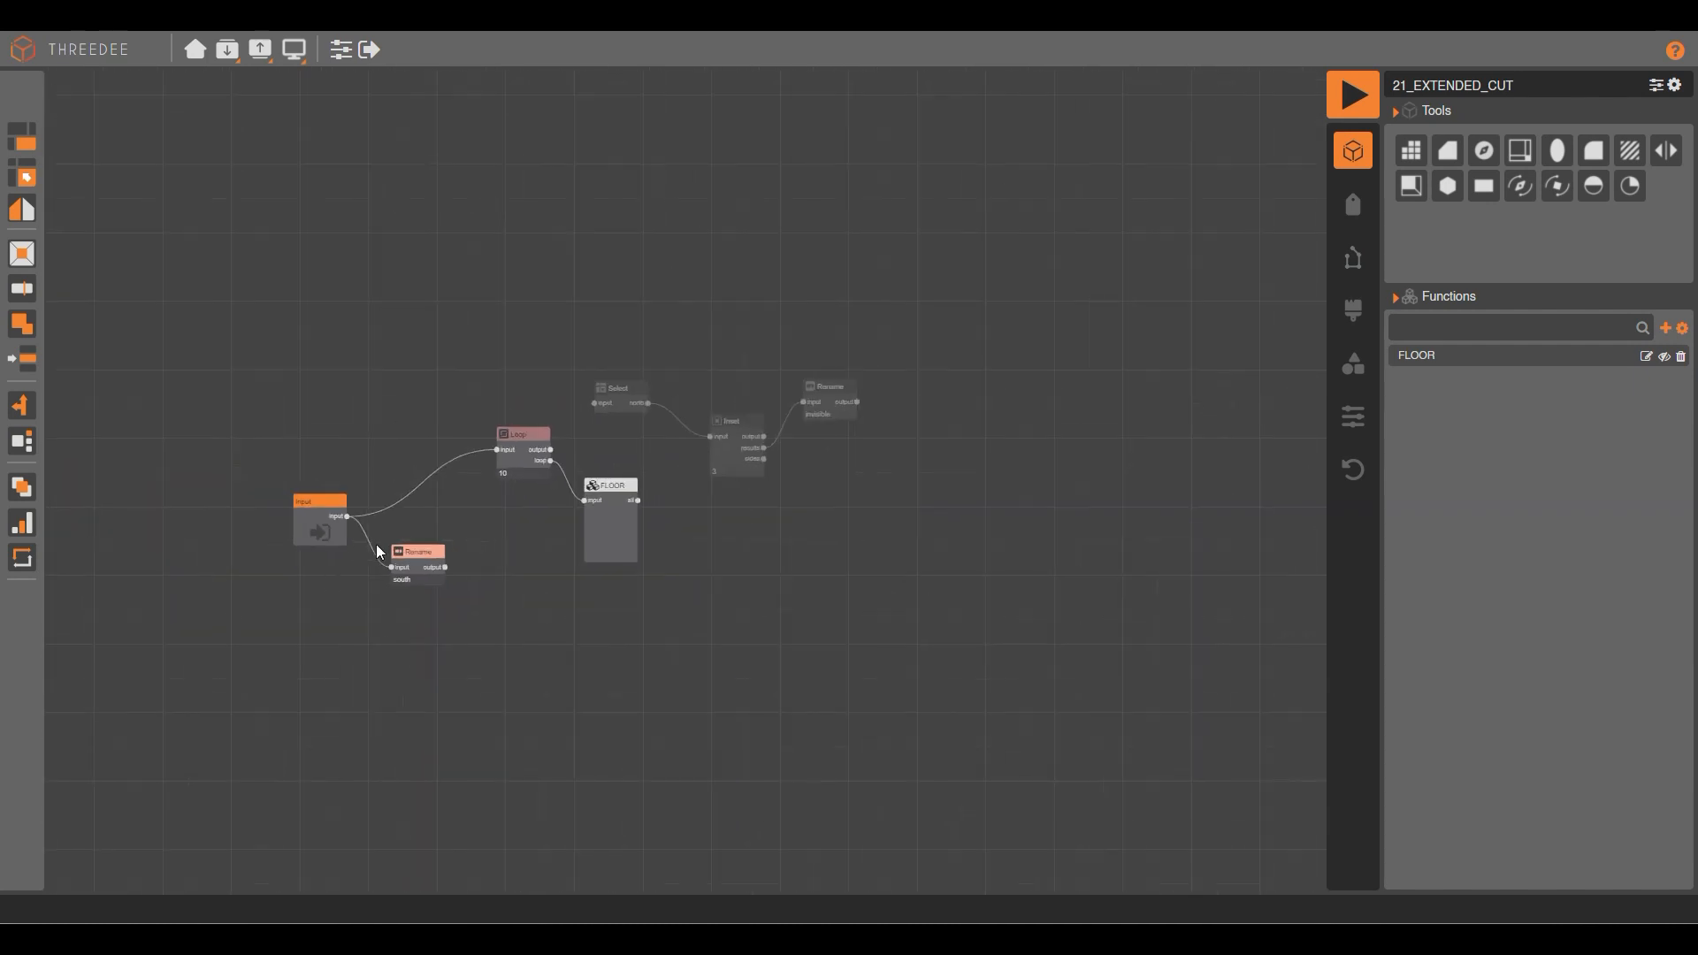
click(424, 560)
scroll(425, 560, up, 5)
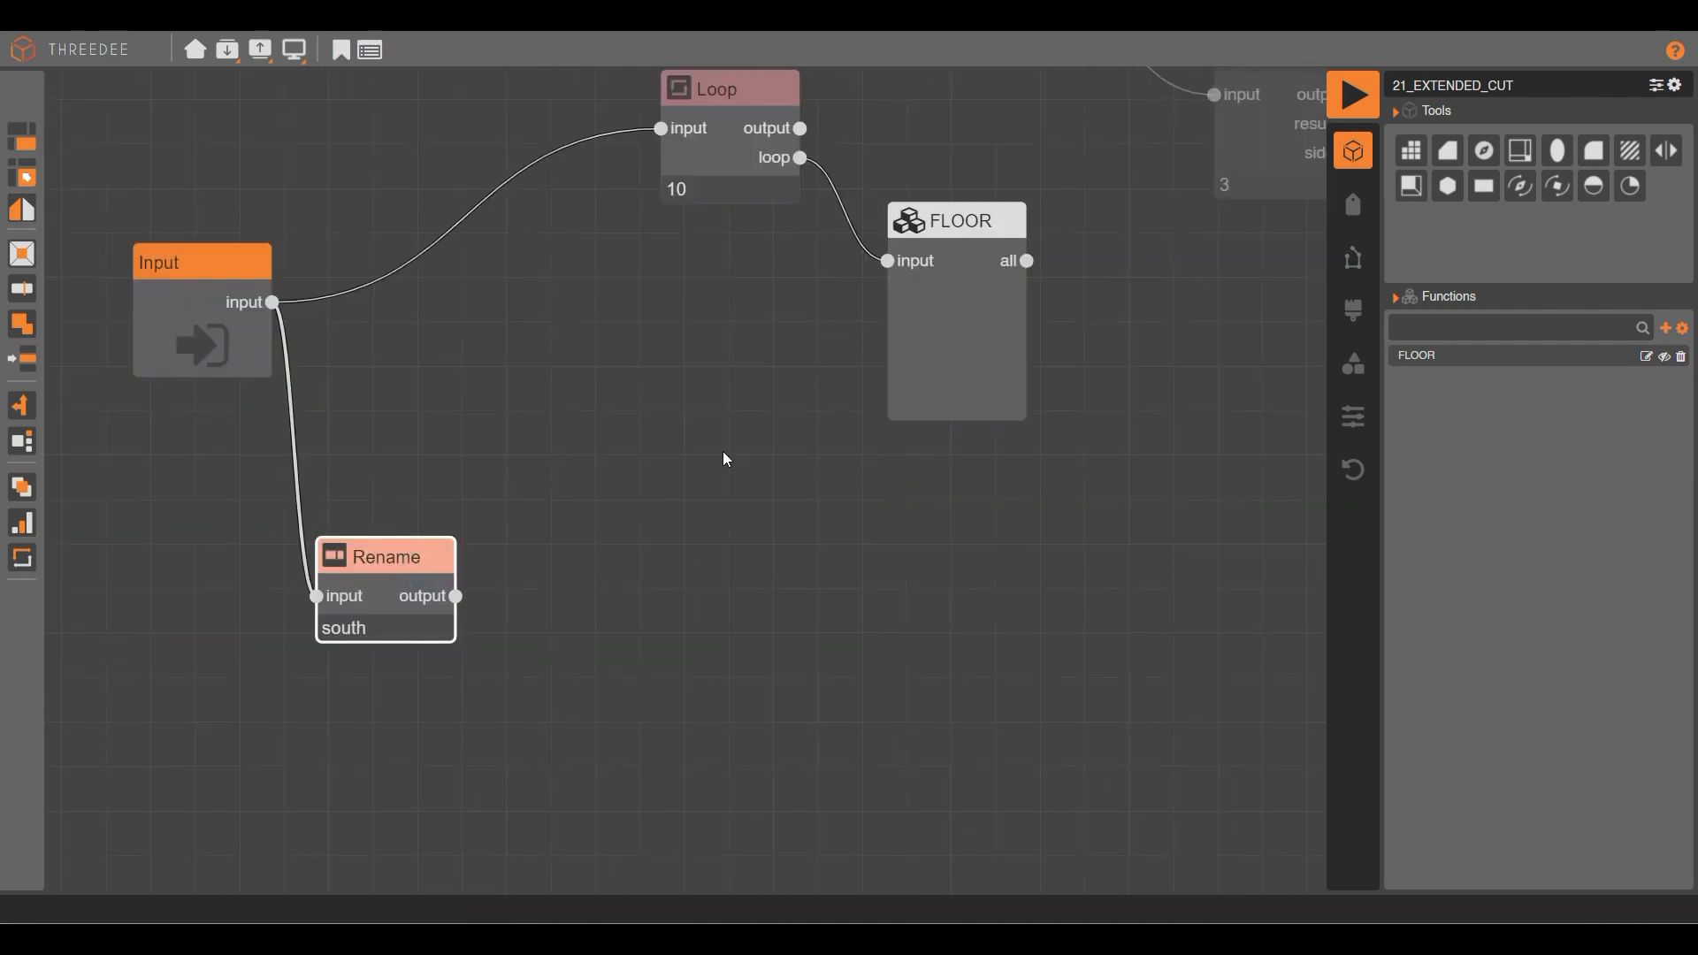
scroll(747, 464, down, 3)
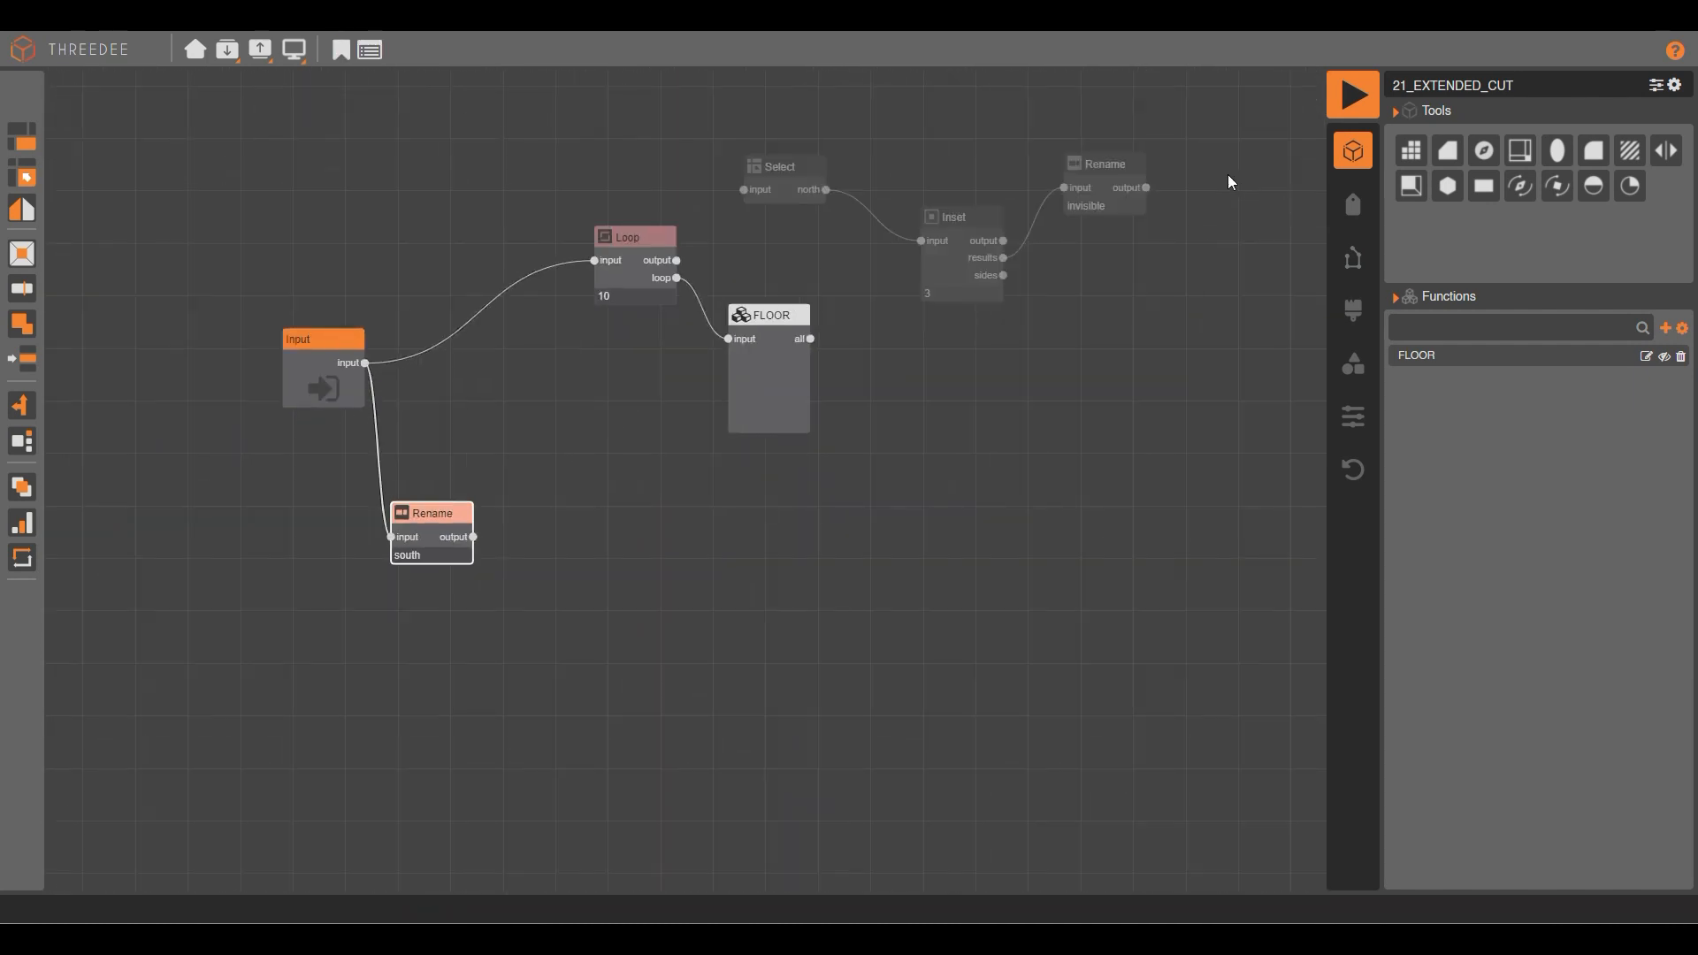
click(921, 238)
Move Inset and Rename below the south Rename, wire it into Inset, and render.
drag(1196, 380, 986, 189)
drag(983, 248, 522, 667)
scroll(542, 571, up, 3)
drag(428, 516, 546, 605)
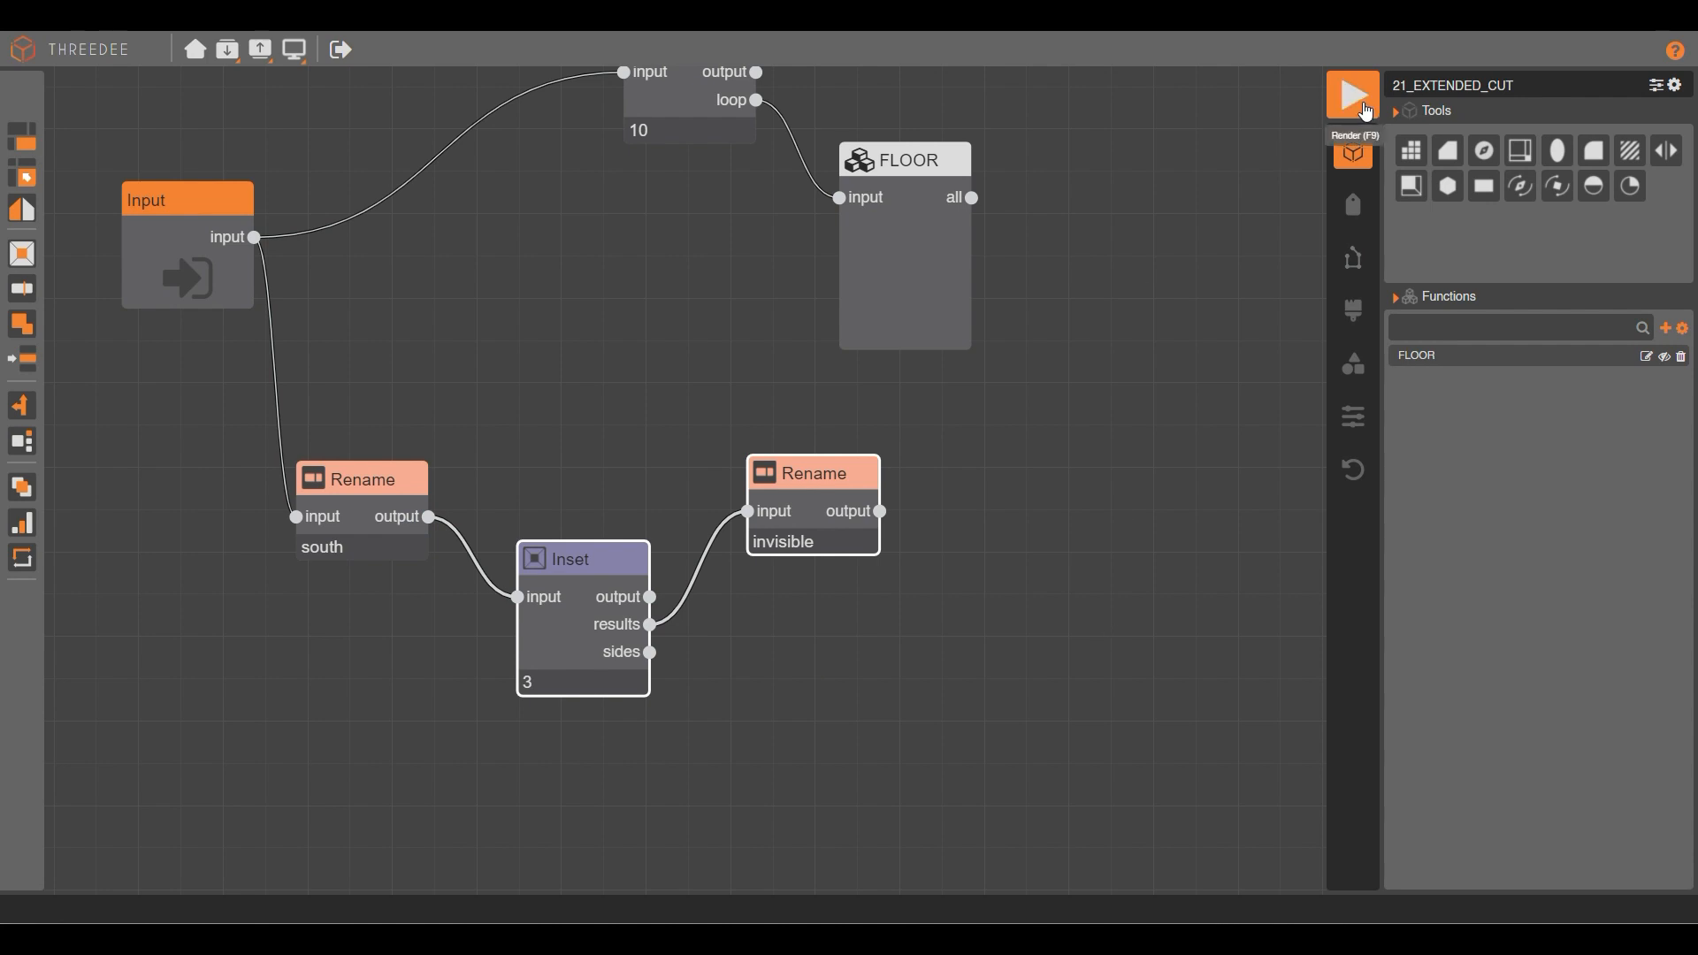
click(1367, 112)
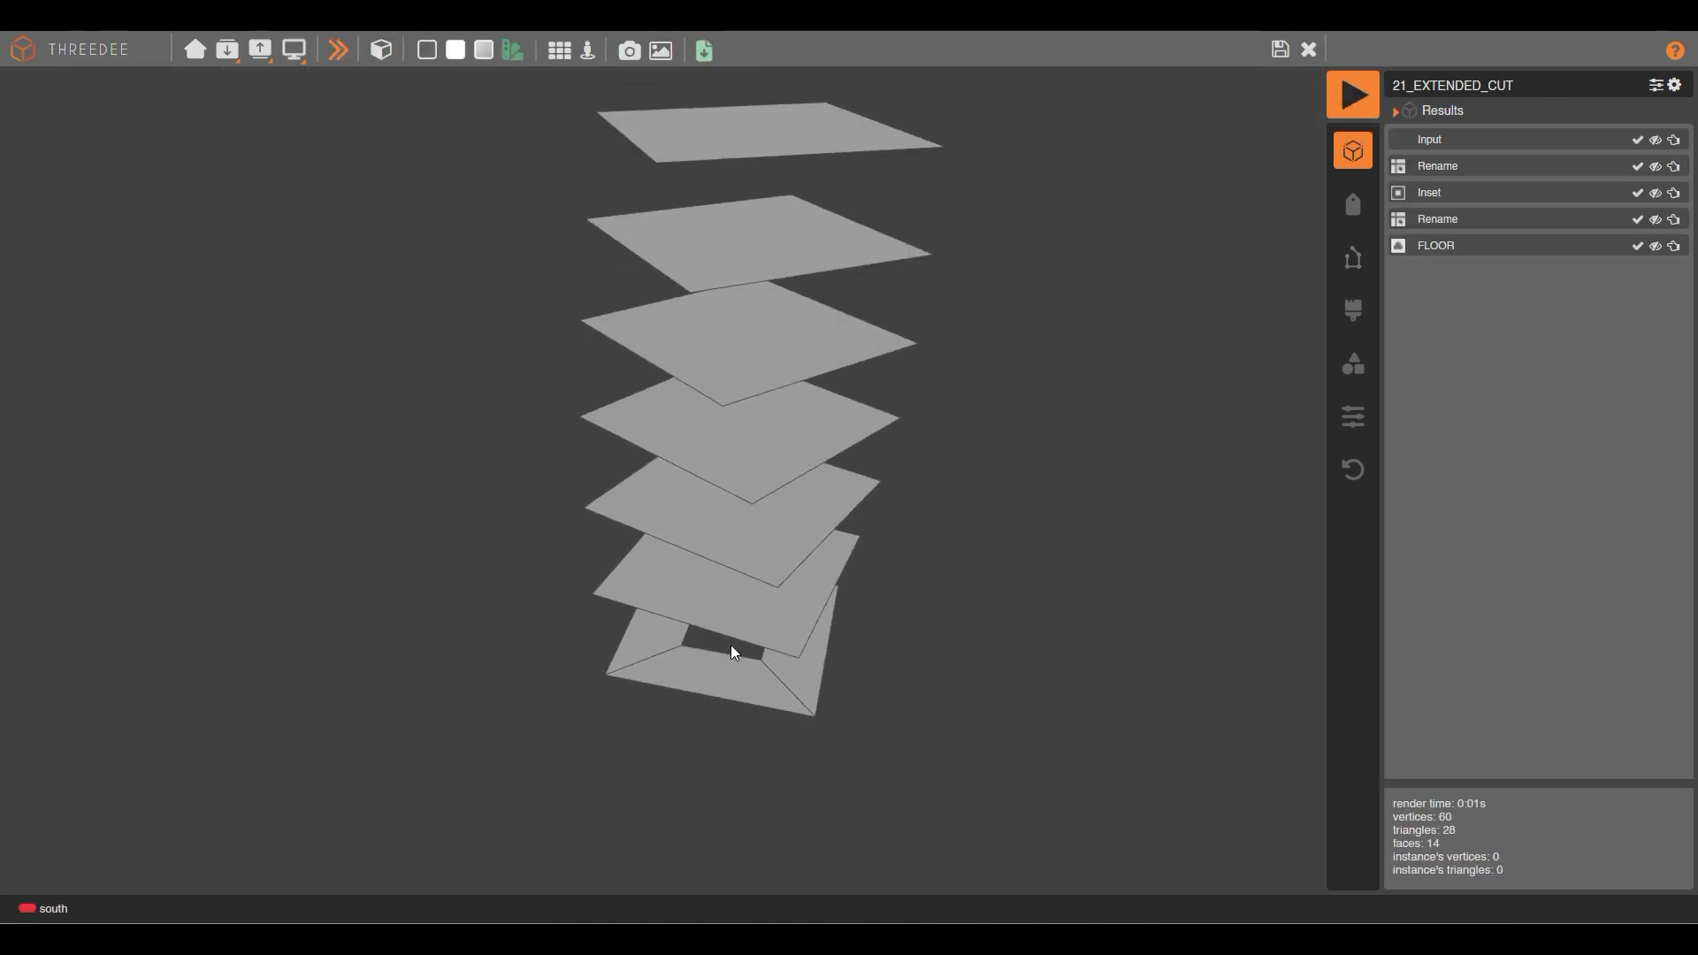
Back on the graph, shift the nodes down and delete the invisible Rename node.
click(1278, 48)
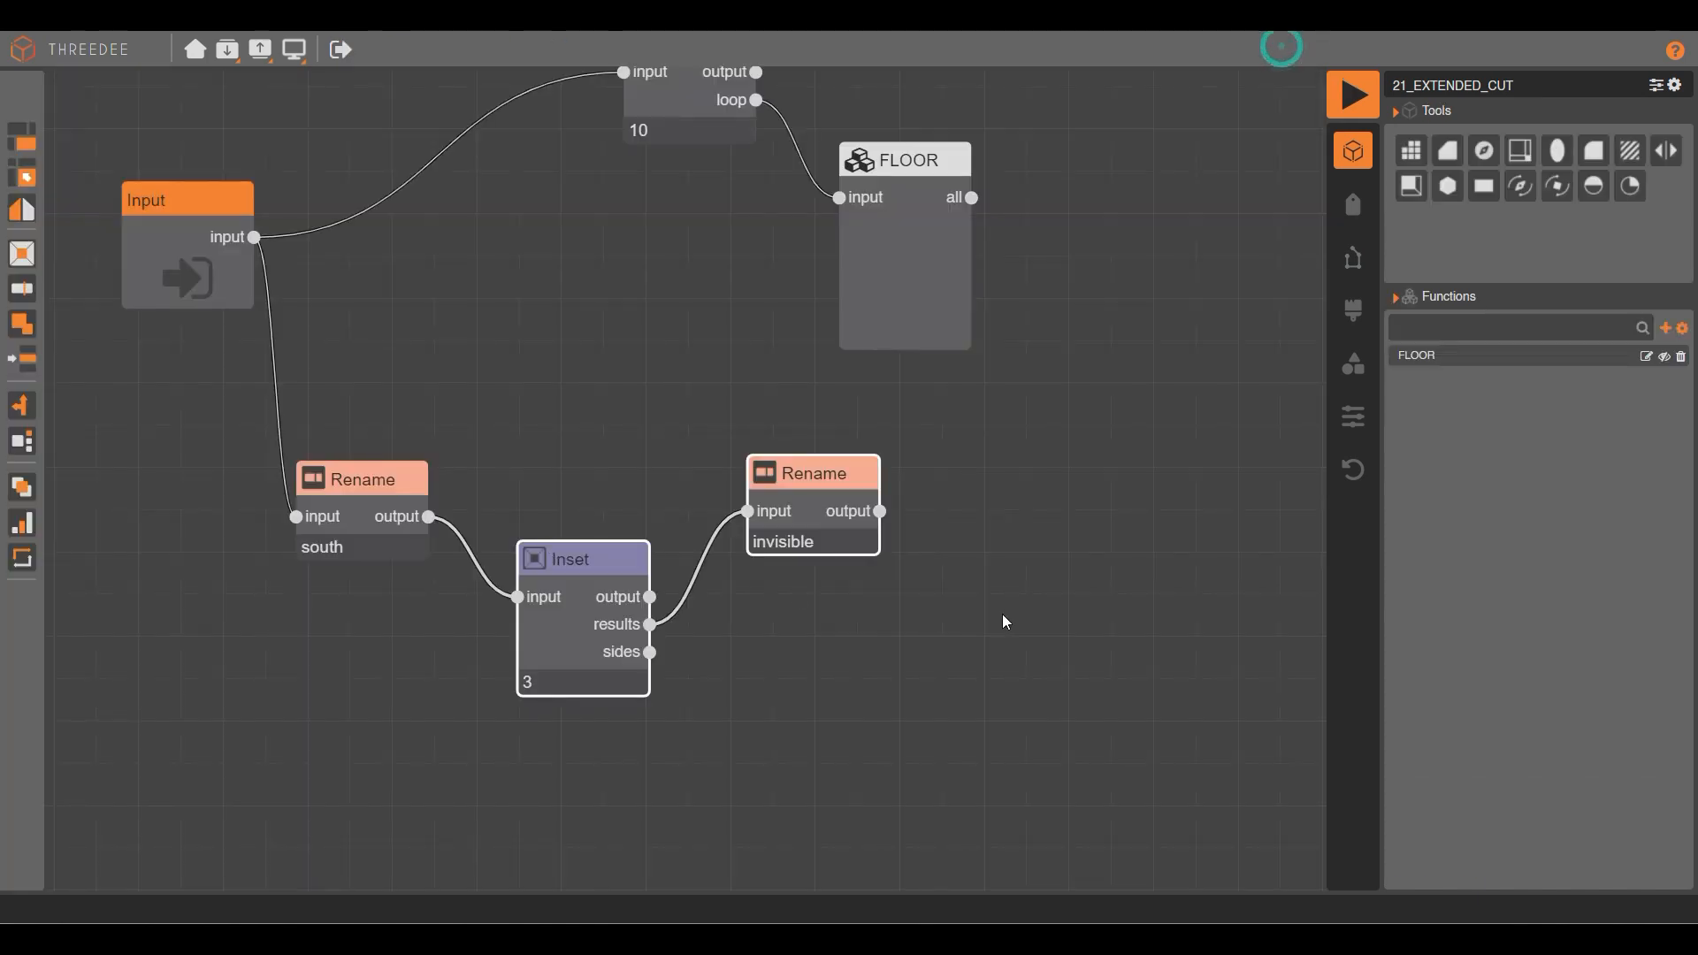
drag(849, 506, 828, 570)
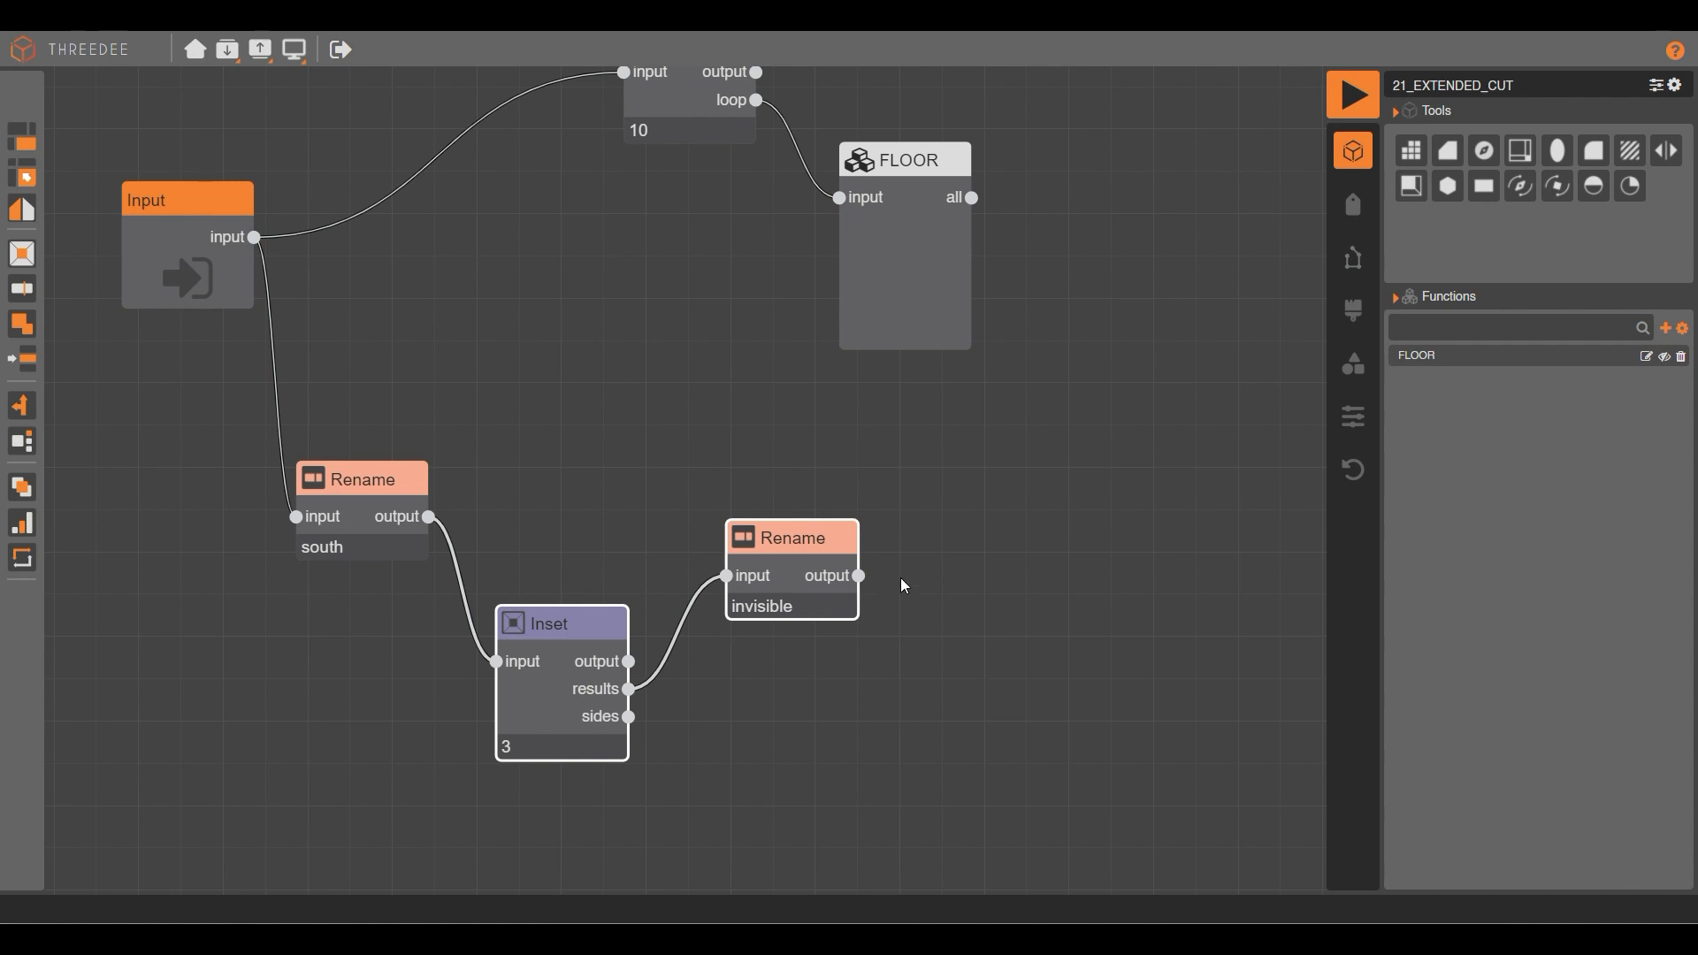
click(813, 587)
key(Delete)
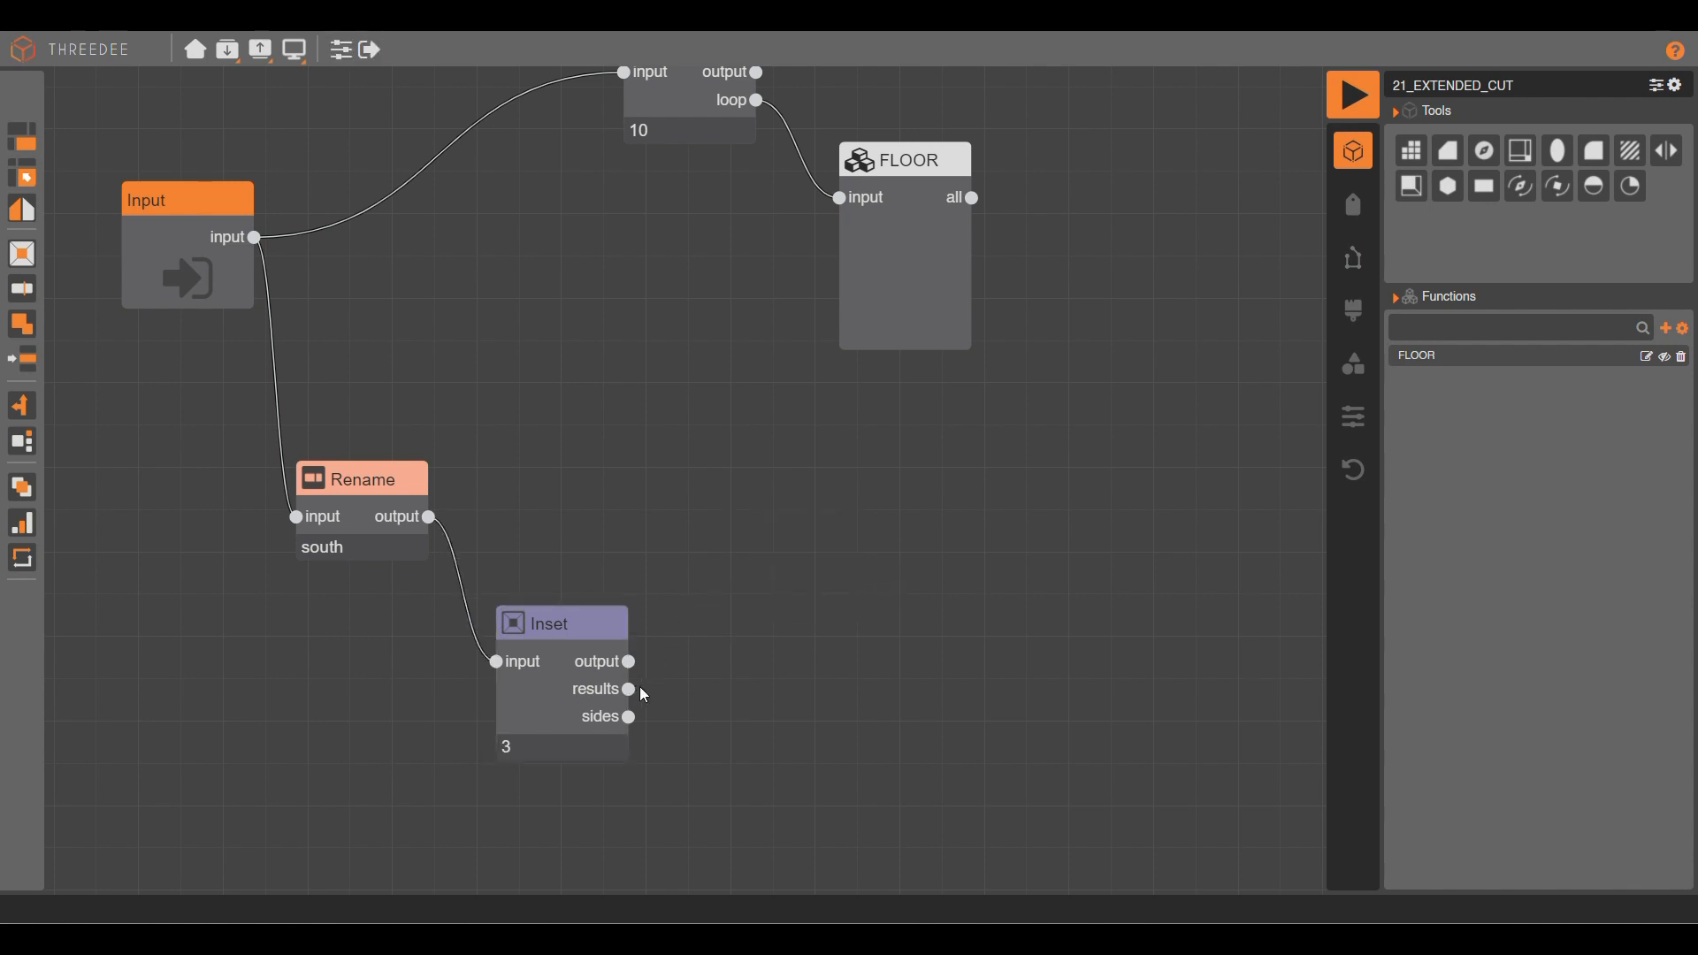
Add a Cut node on Inset's results and begin its drawing with a 10 by 10 compass.
drag(629, 688, 827, 528)
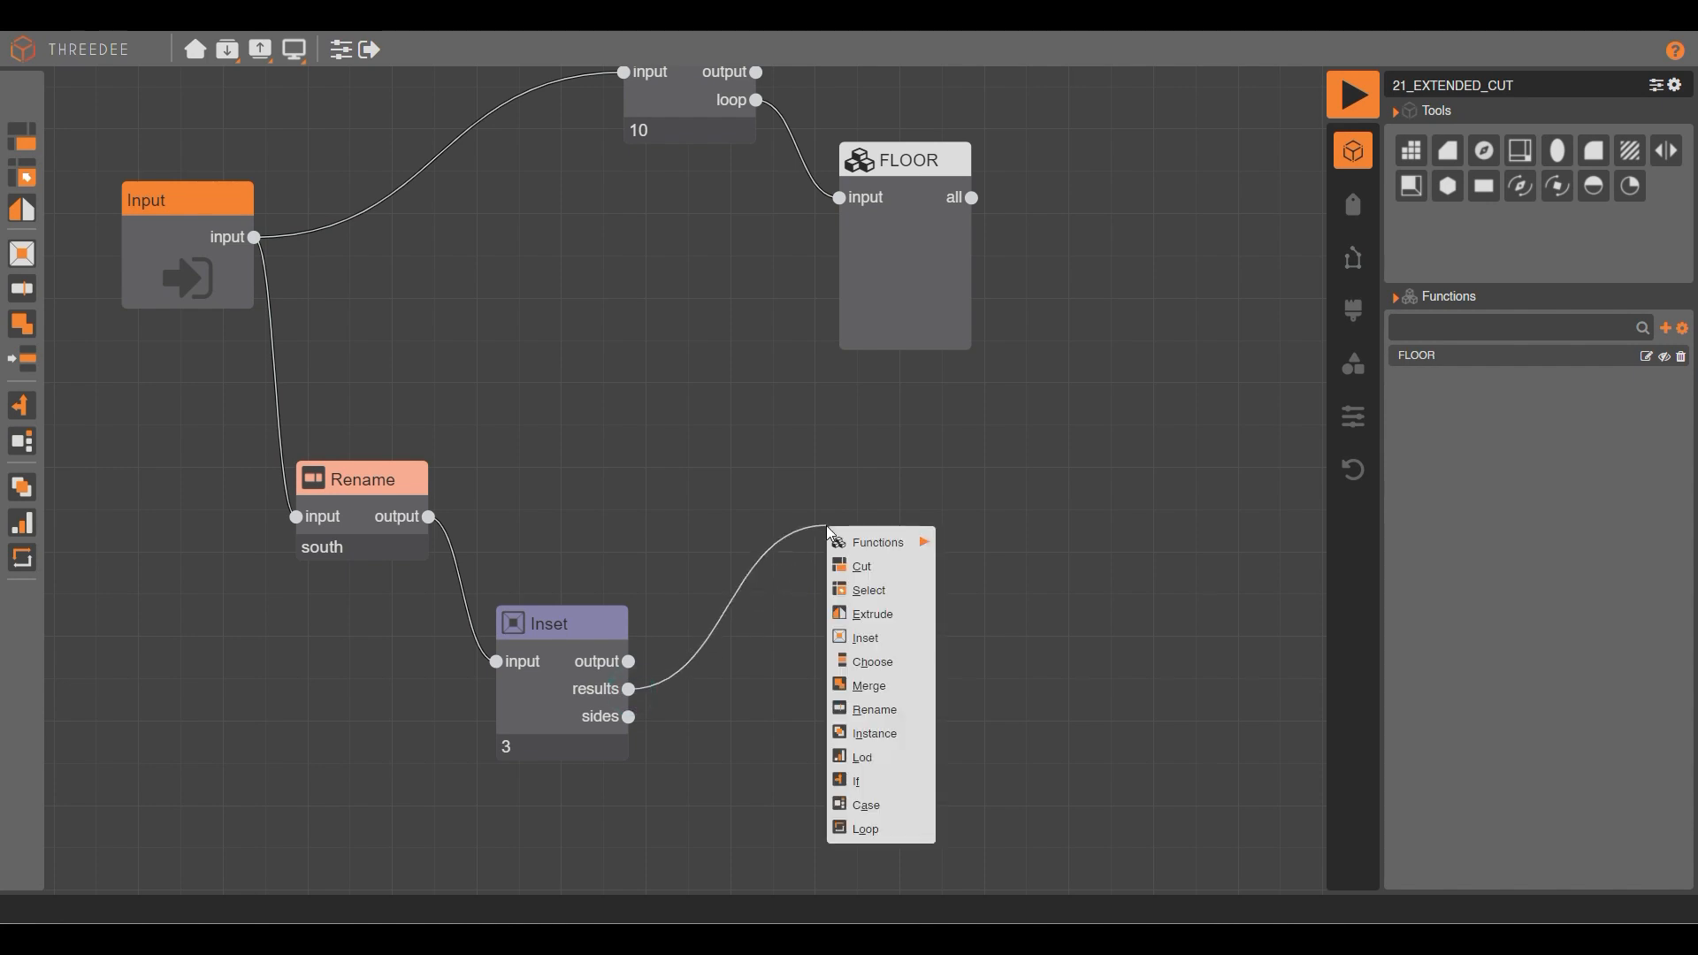
click(880, 566)
double_click(874, 557)
click(370, 49)
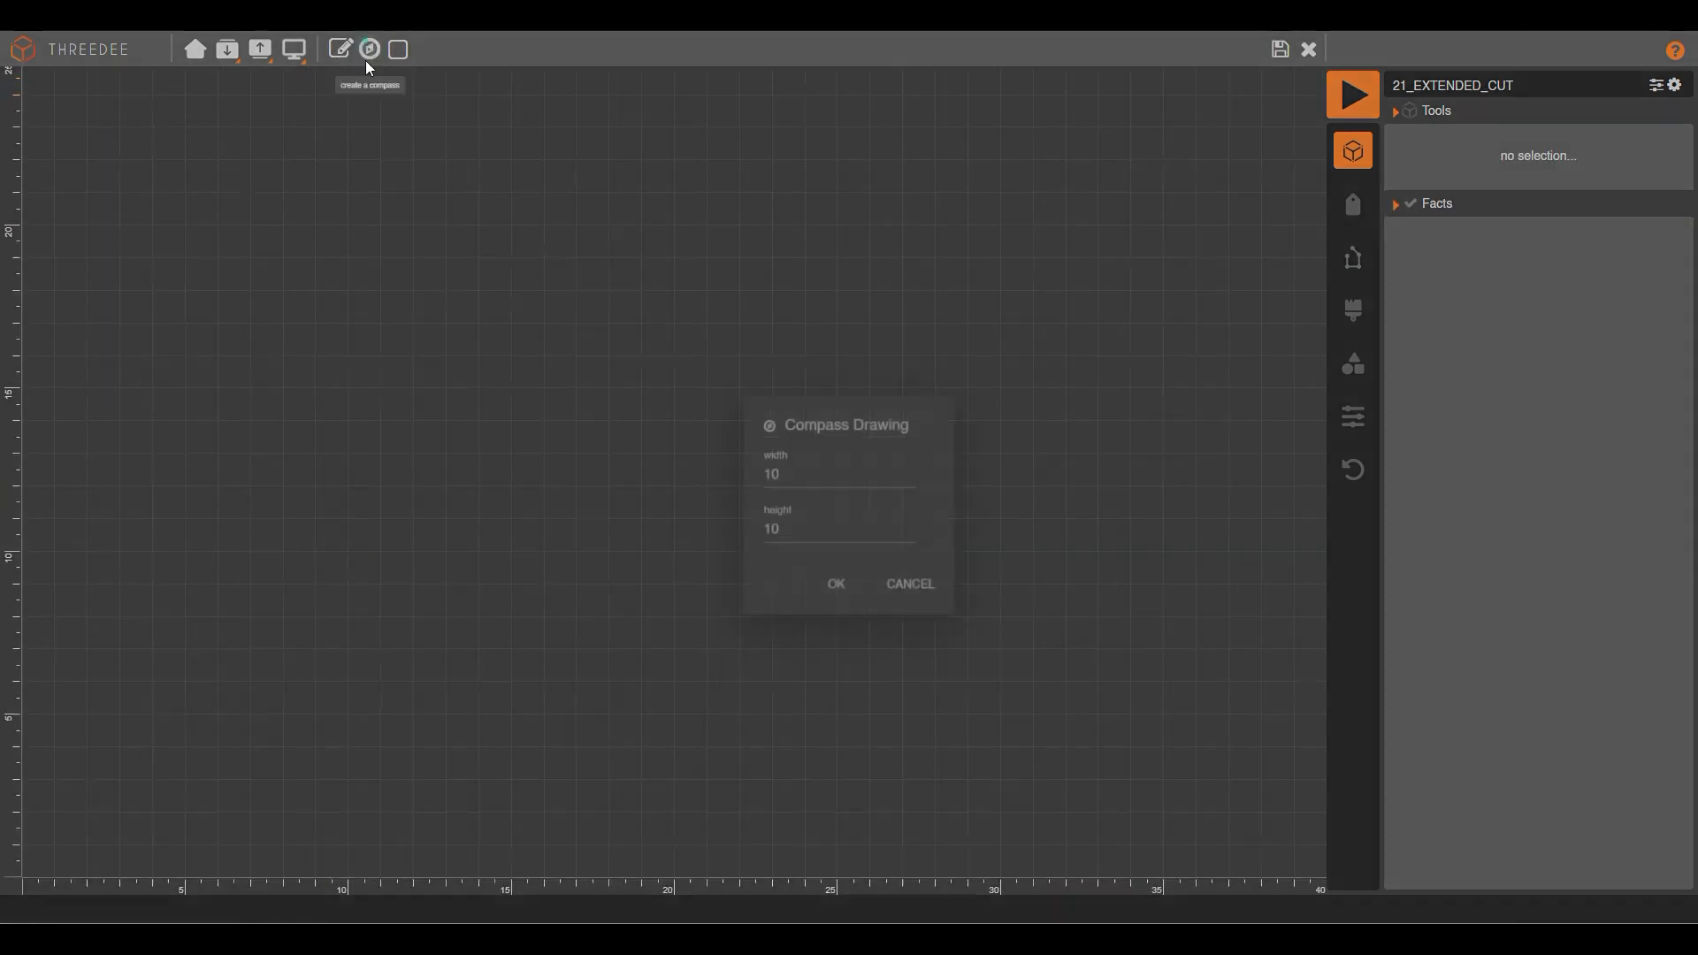
Confirm the 10 by 10 square and add a top horizontal cut parallel at fixed distance to the top edge.
click(829, 555)
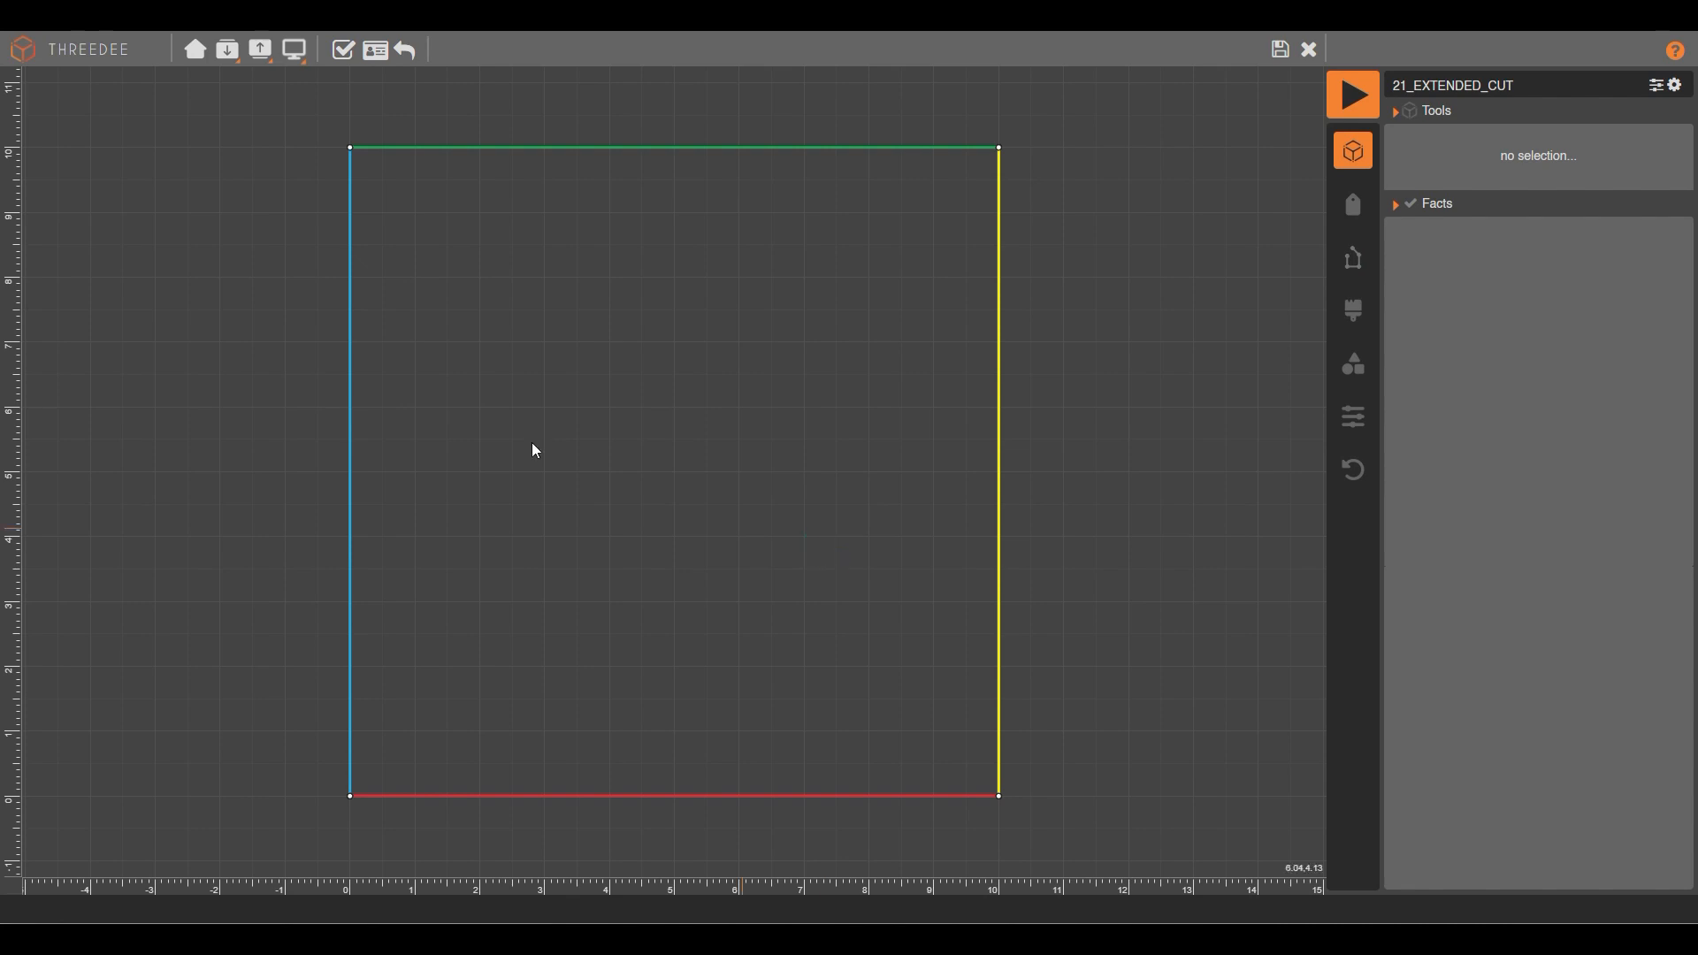
mouse_move(274, 258)
mouse_down()
mouse_move(629, 239)
mouse_move(1058, 238)
mouse_move(1109, 256)
mouse_up()
click(747, 250)
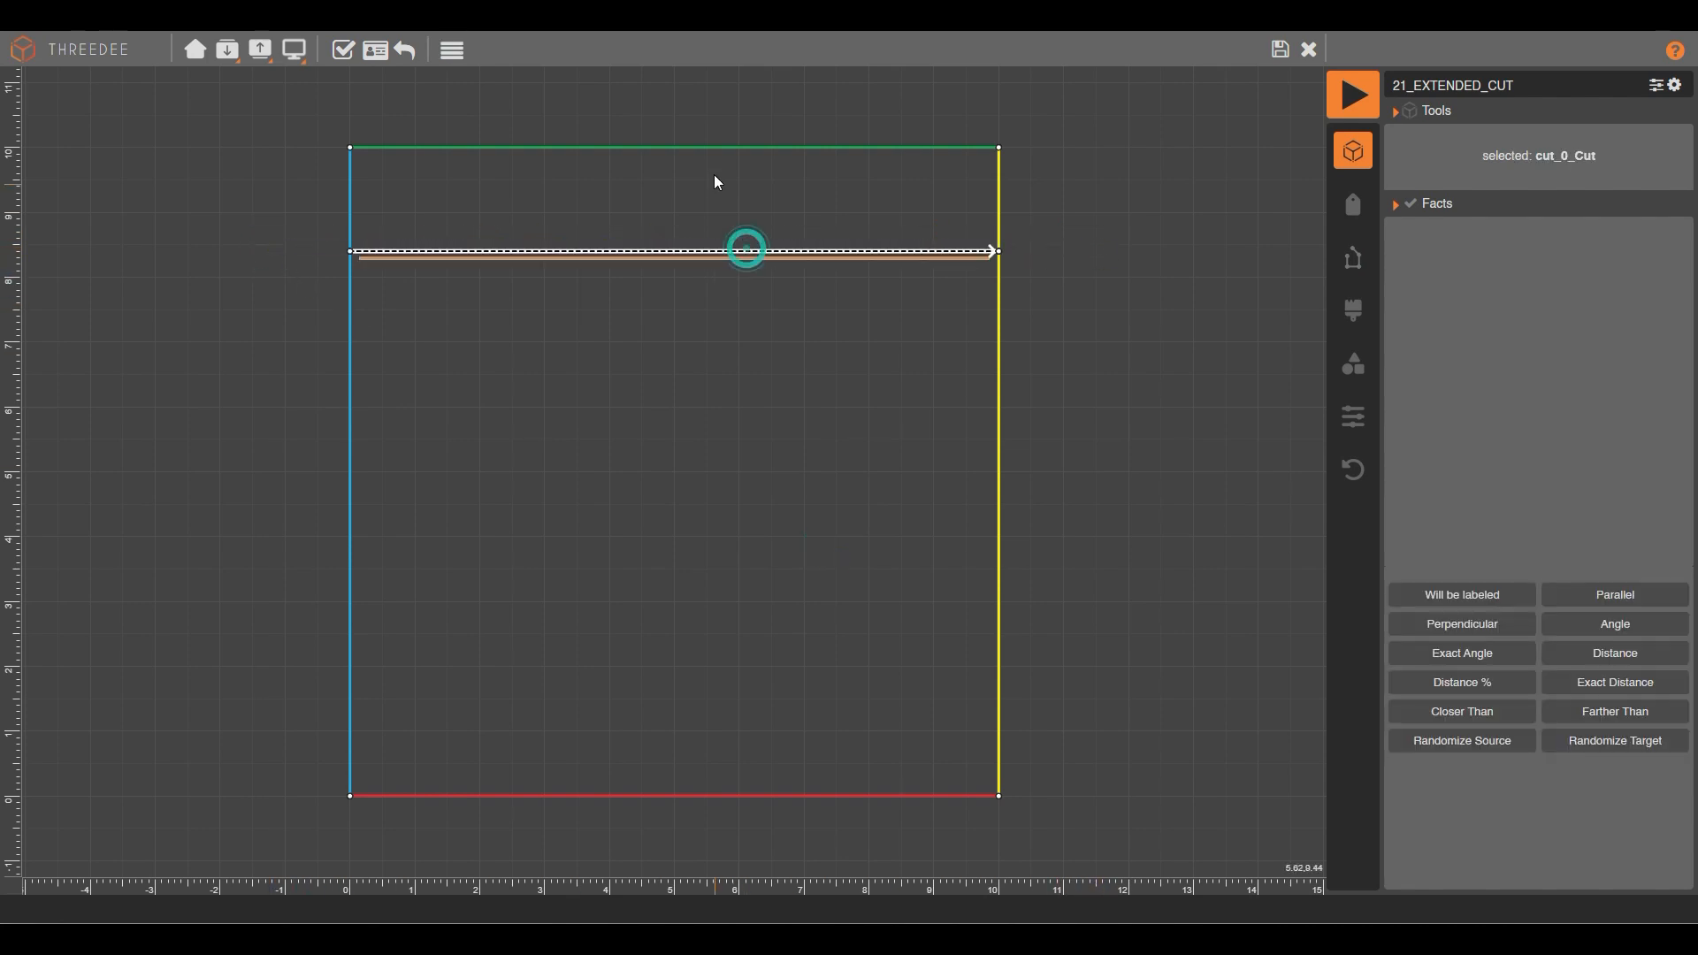
shift+click(713, 146)
click(1489, 592)
click(1485, 602)
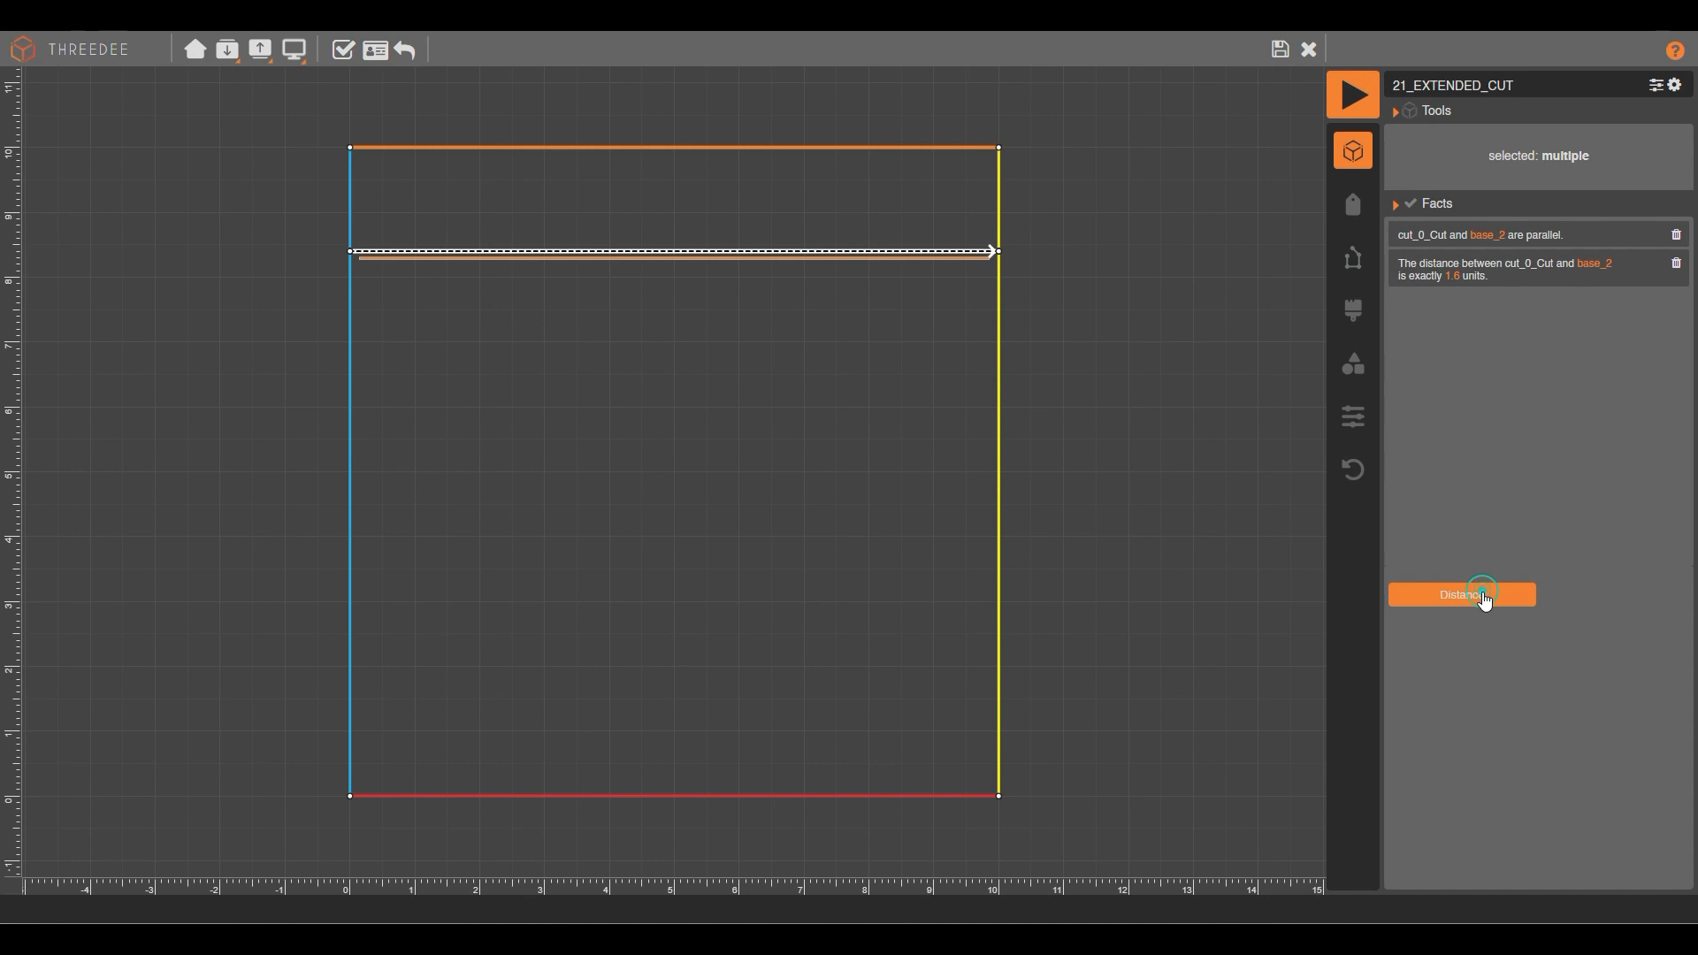
click(1452, 276)
text(0)
click(842, 533)
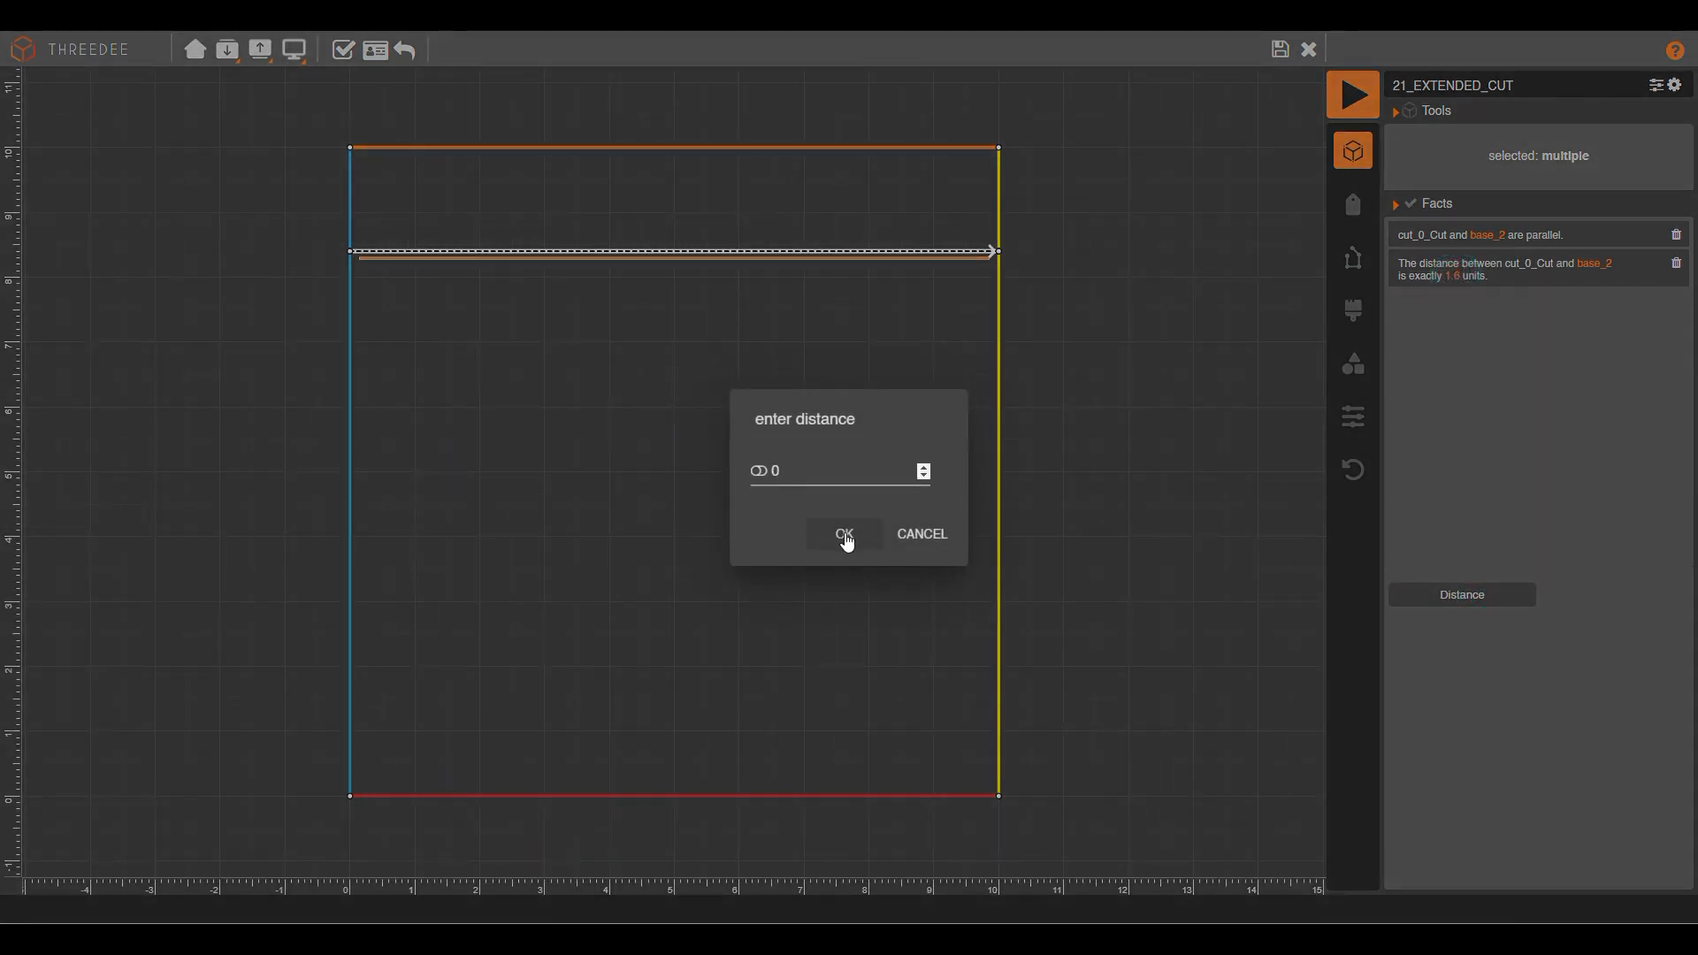
Add a bottom horizontal cut kept parallel to and exactly 2 units above the bottom edge.
drag(245, 670, 1160, 669)
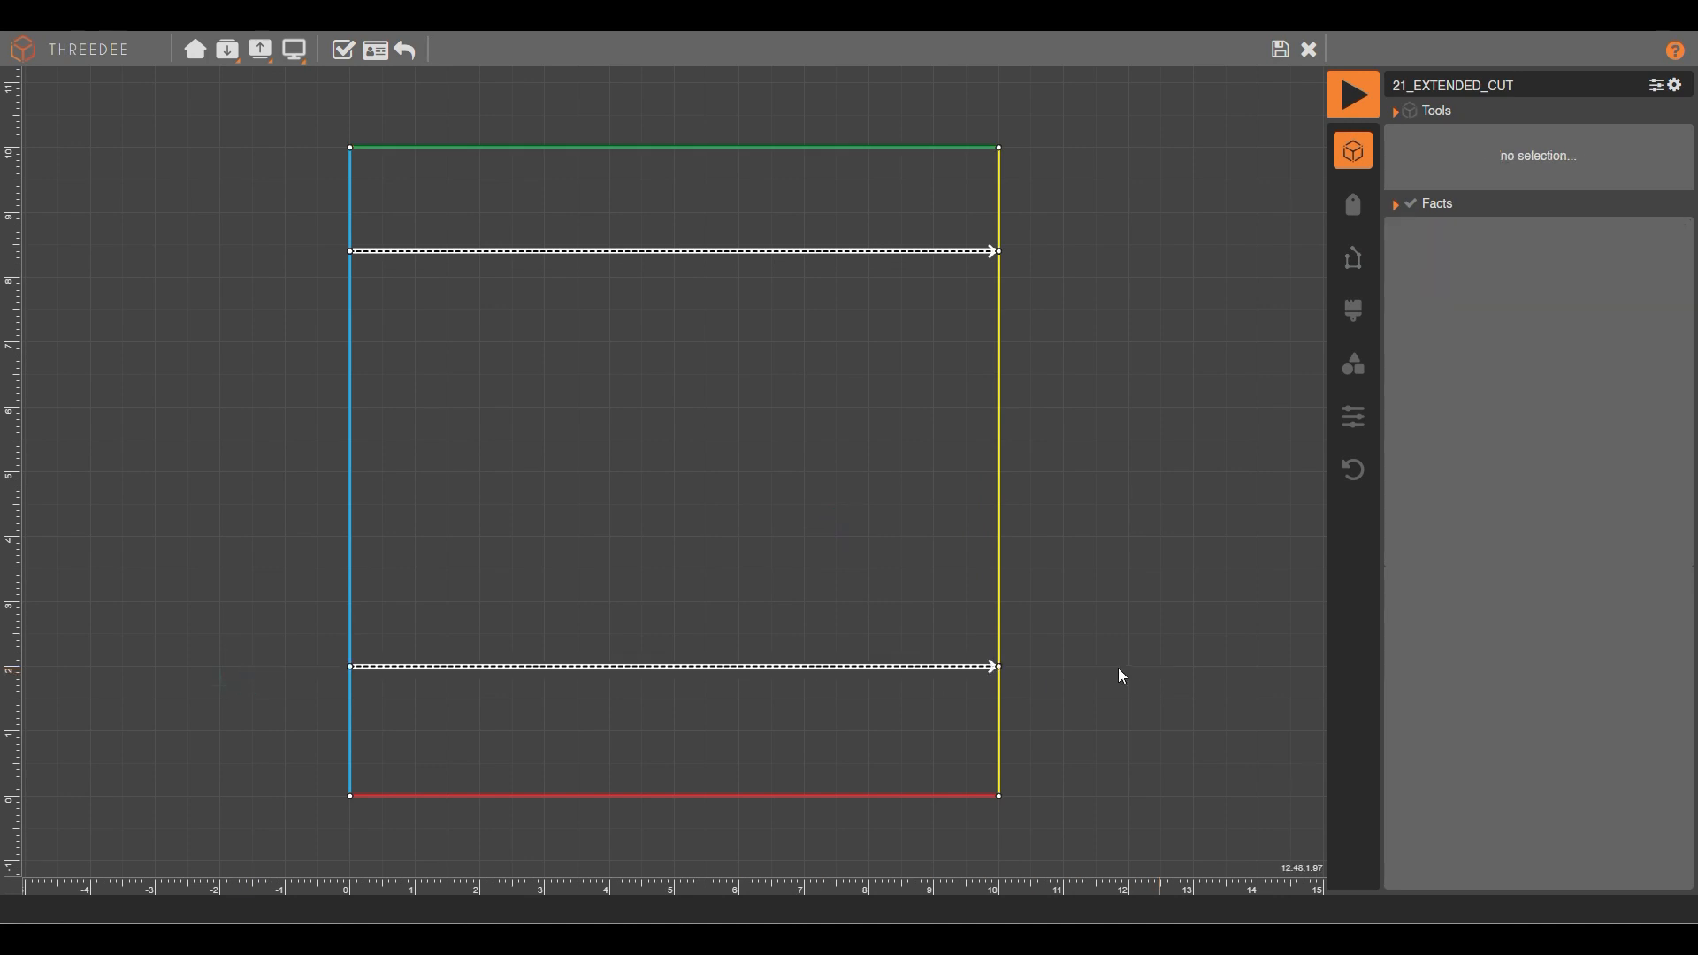
click(926, 653)
click(928, 668)
shift+click(931, 794)
click(1462, 595)
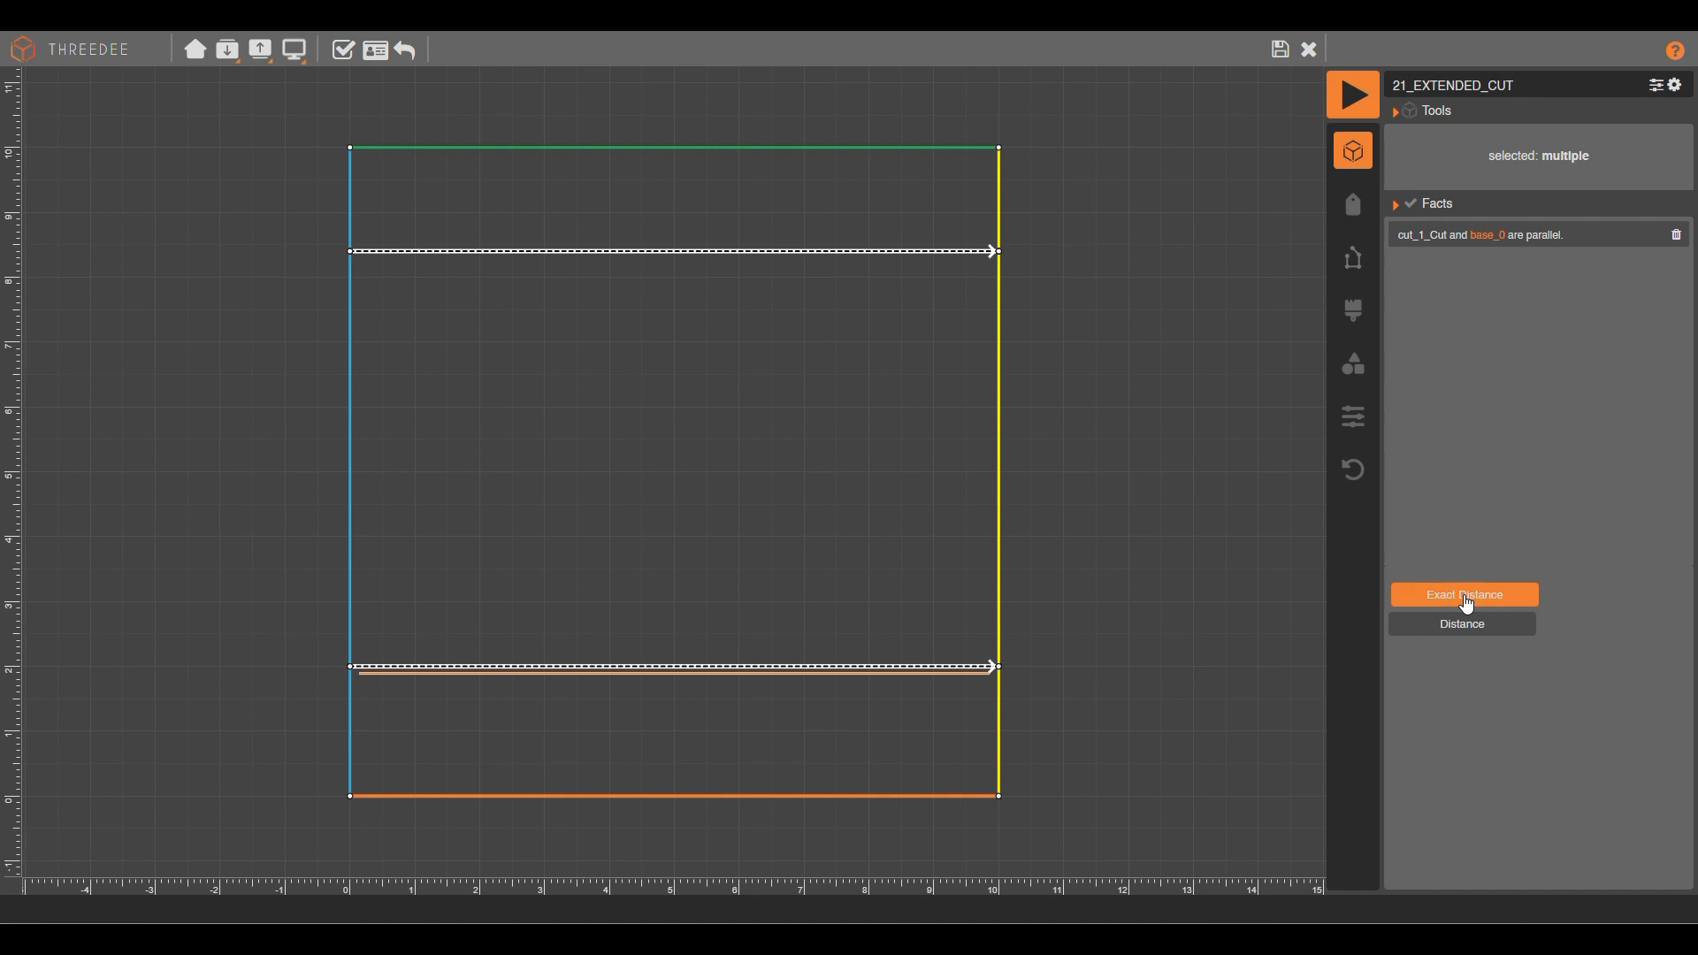
click(1463, 595)
click(1447, 277)
text(0)
key(Return)
Draw a left vertical cut kept parallel at a fixed distance from the left edge.
click(459, 667)
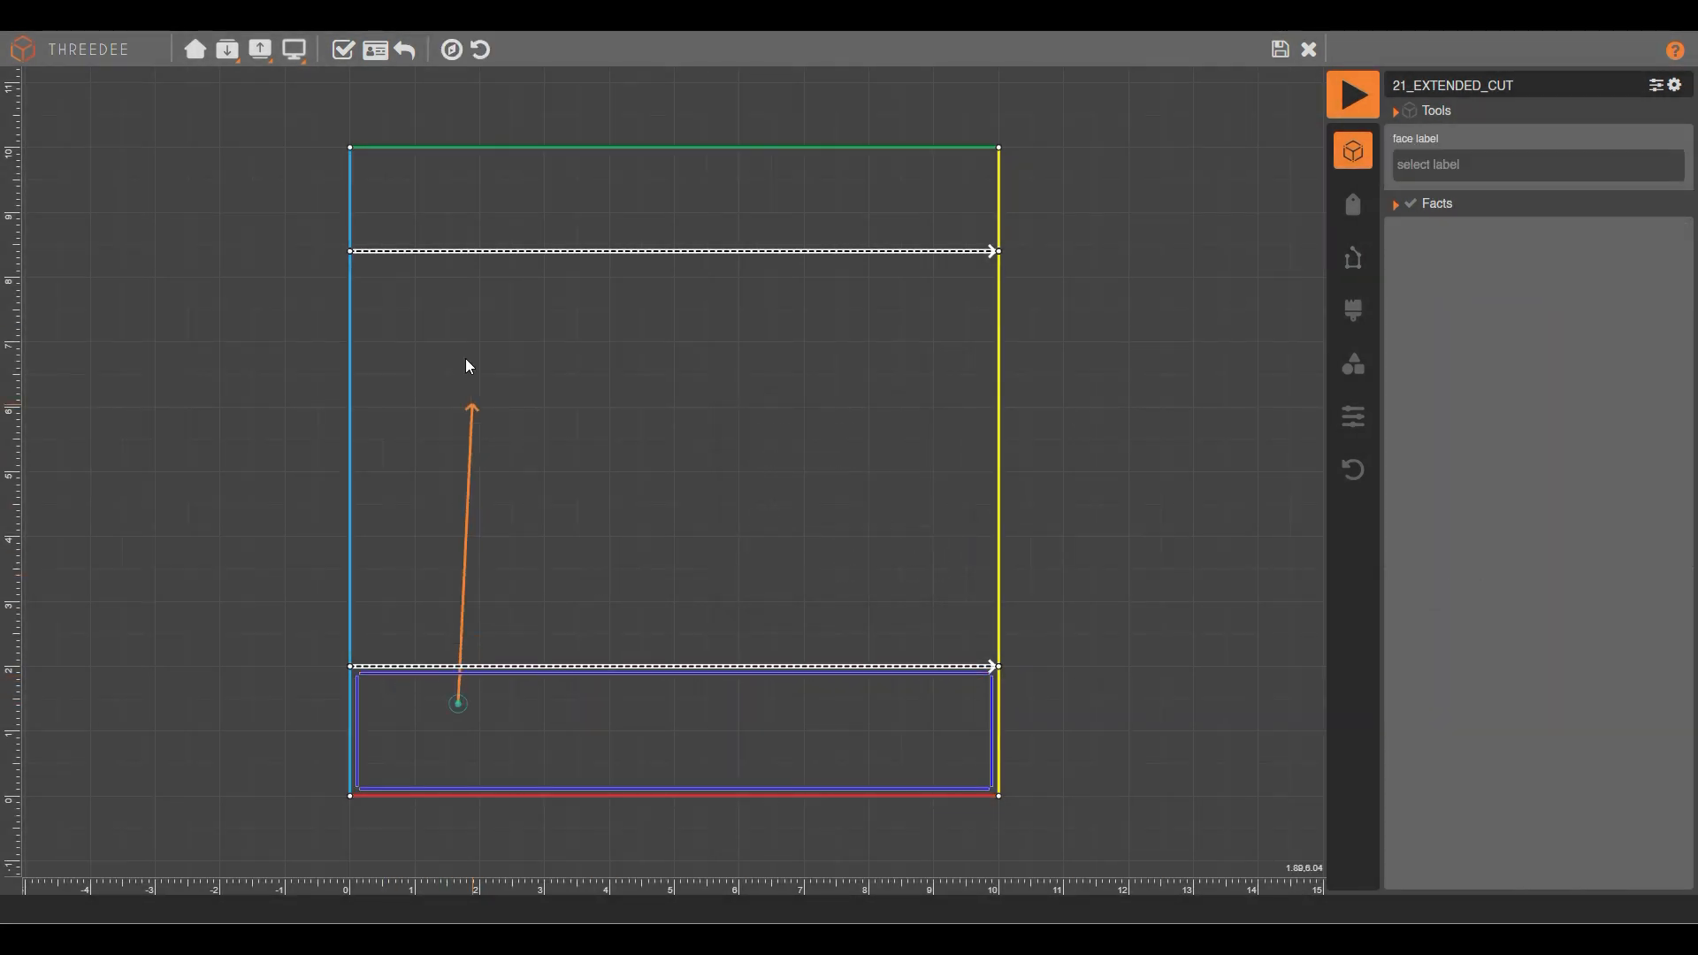
click(460, 252)
click(459, 313)
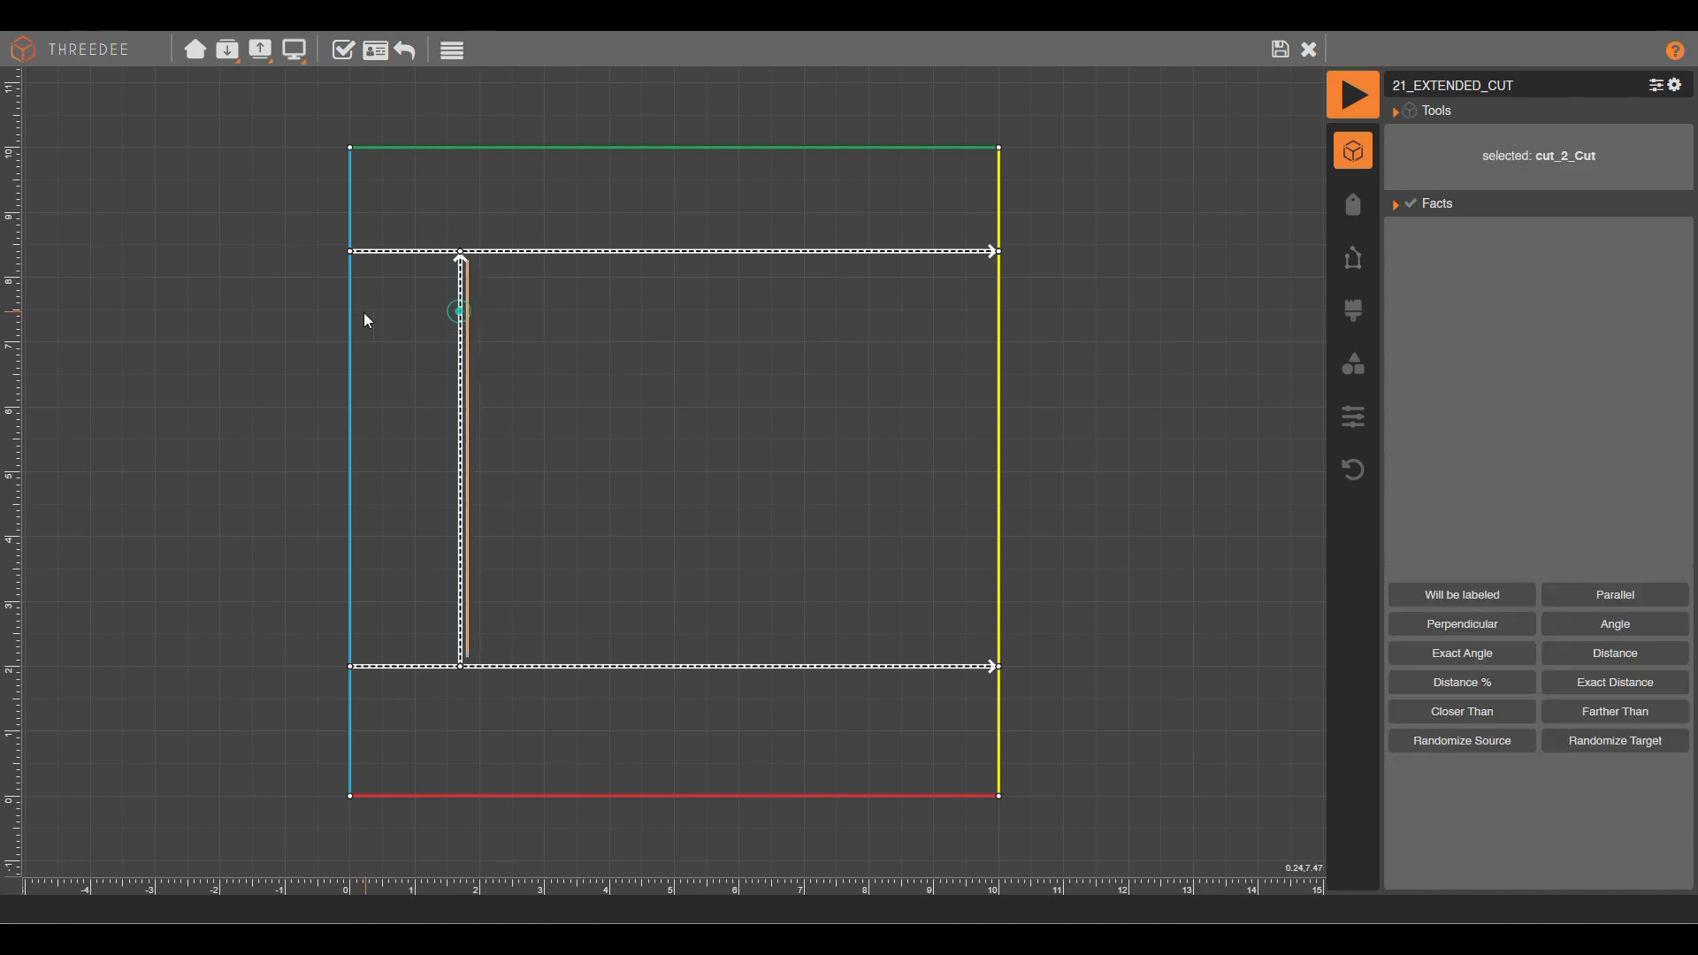
shift+click(347, 307)
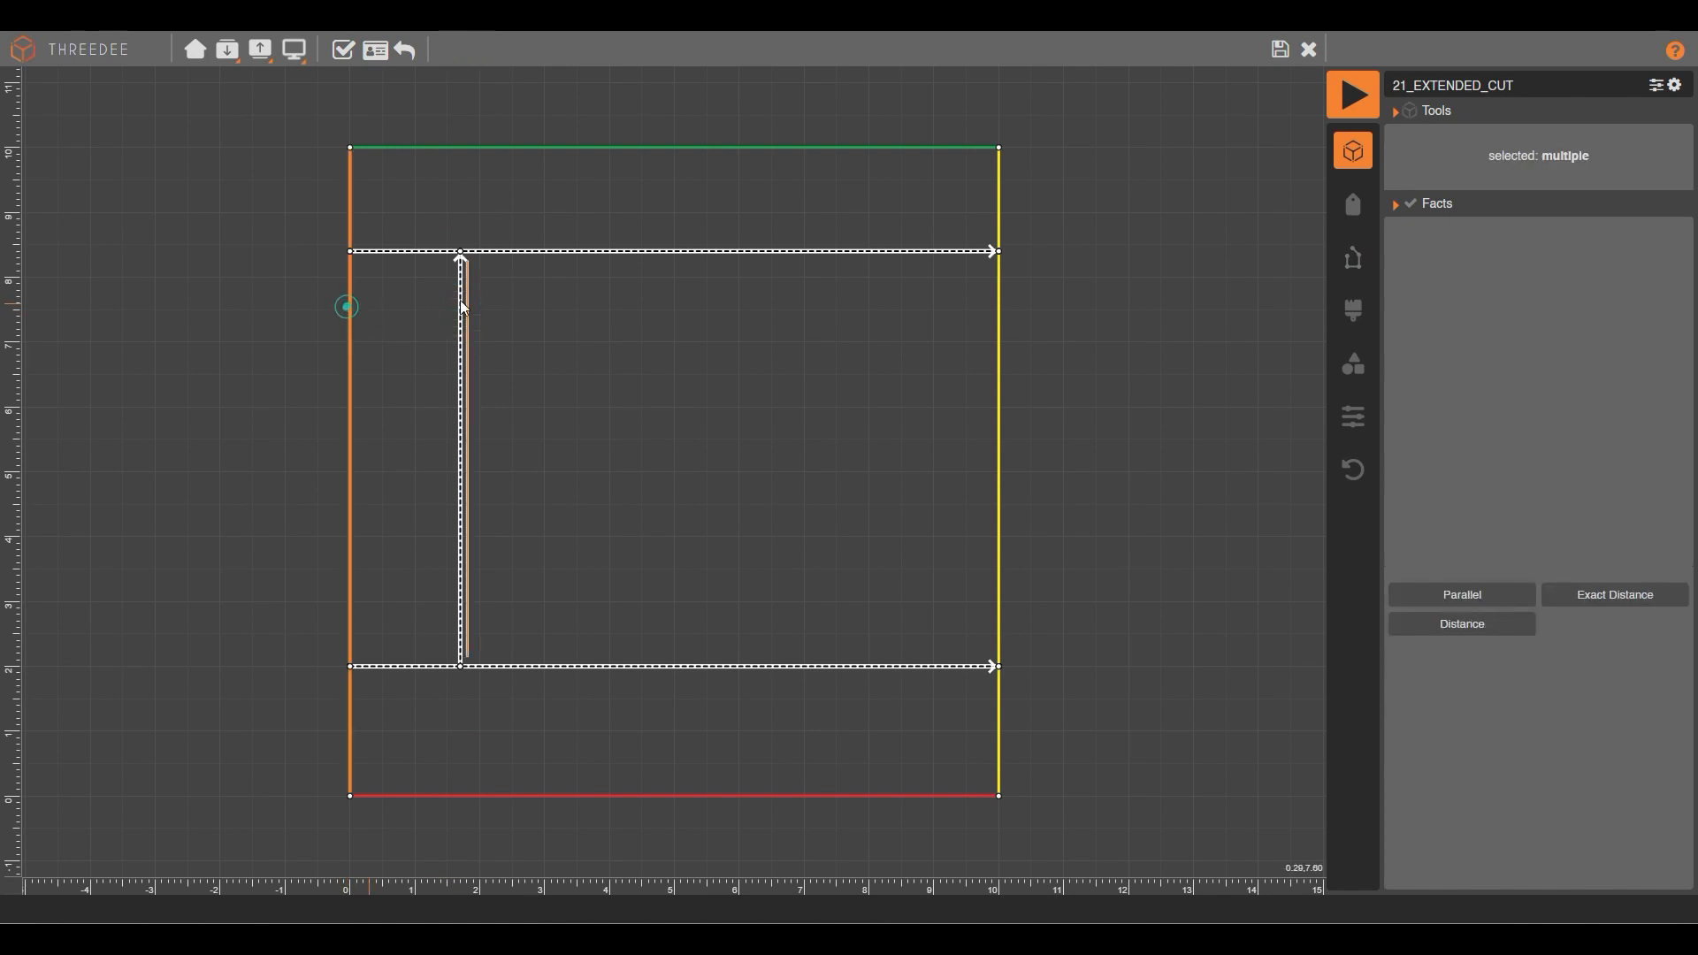
click(1472, 602)
click(1470, 598)
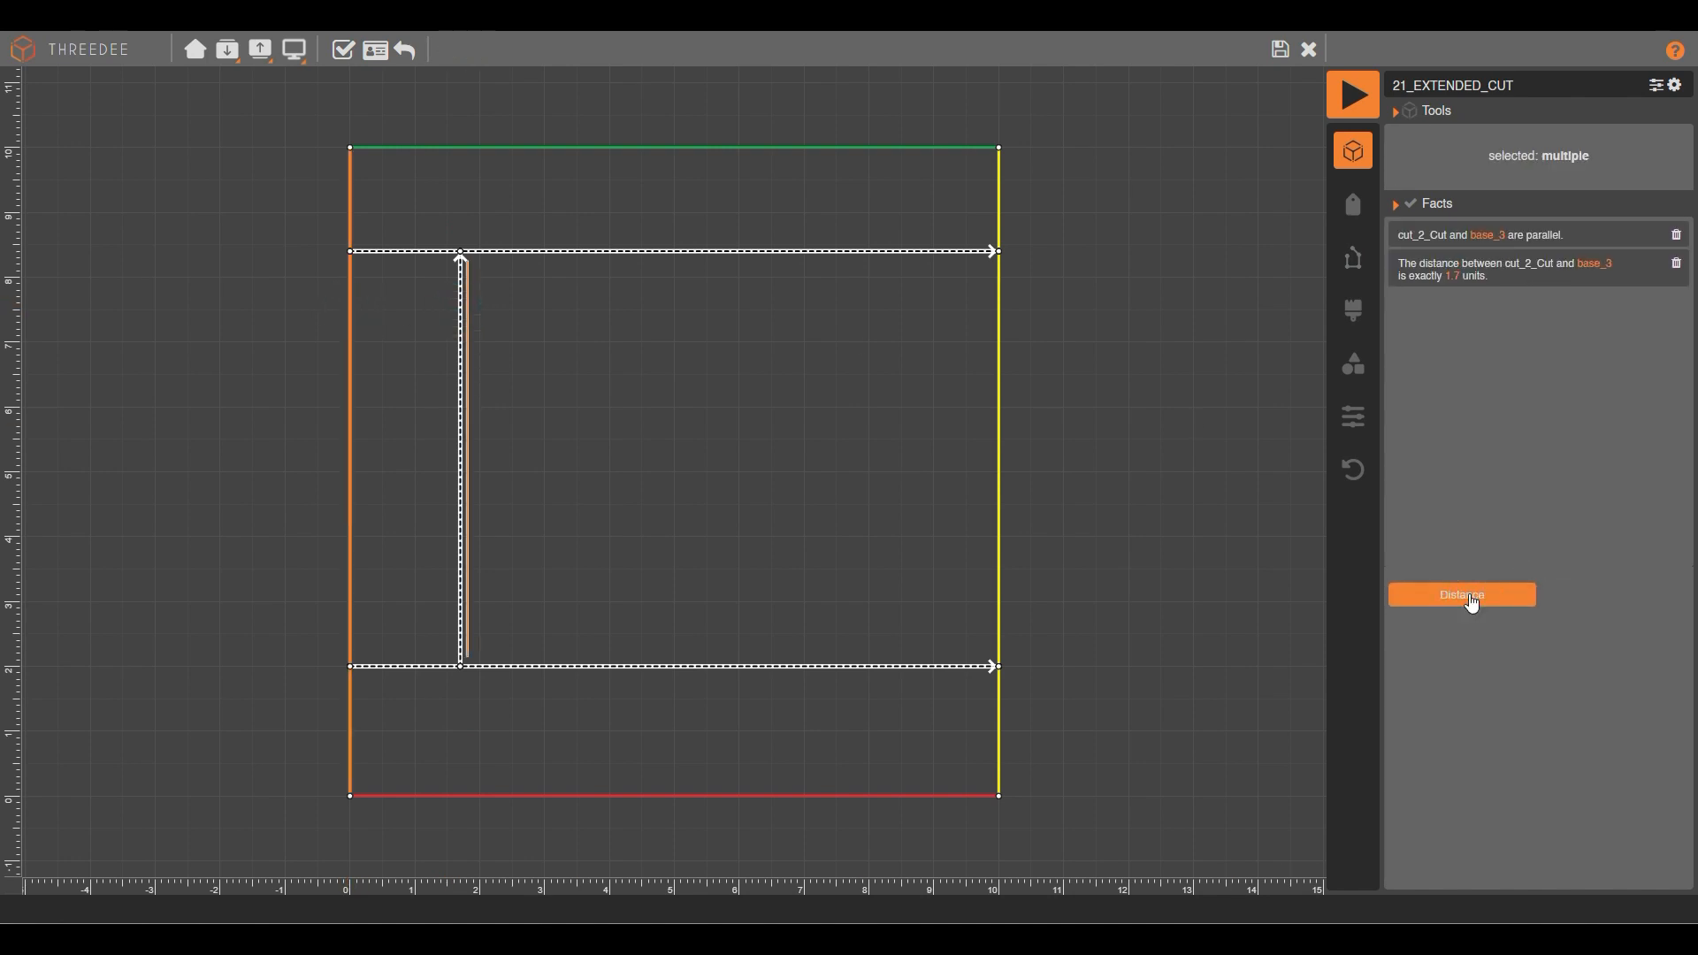
click(1452, 275)
text(0)
Draw a right vertical cut kept parallel at a fixed distance from the right edge.
drag(879, 702, 885, 255)
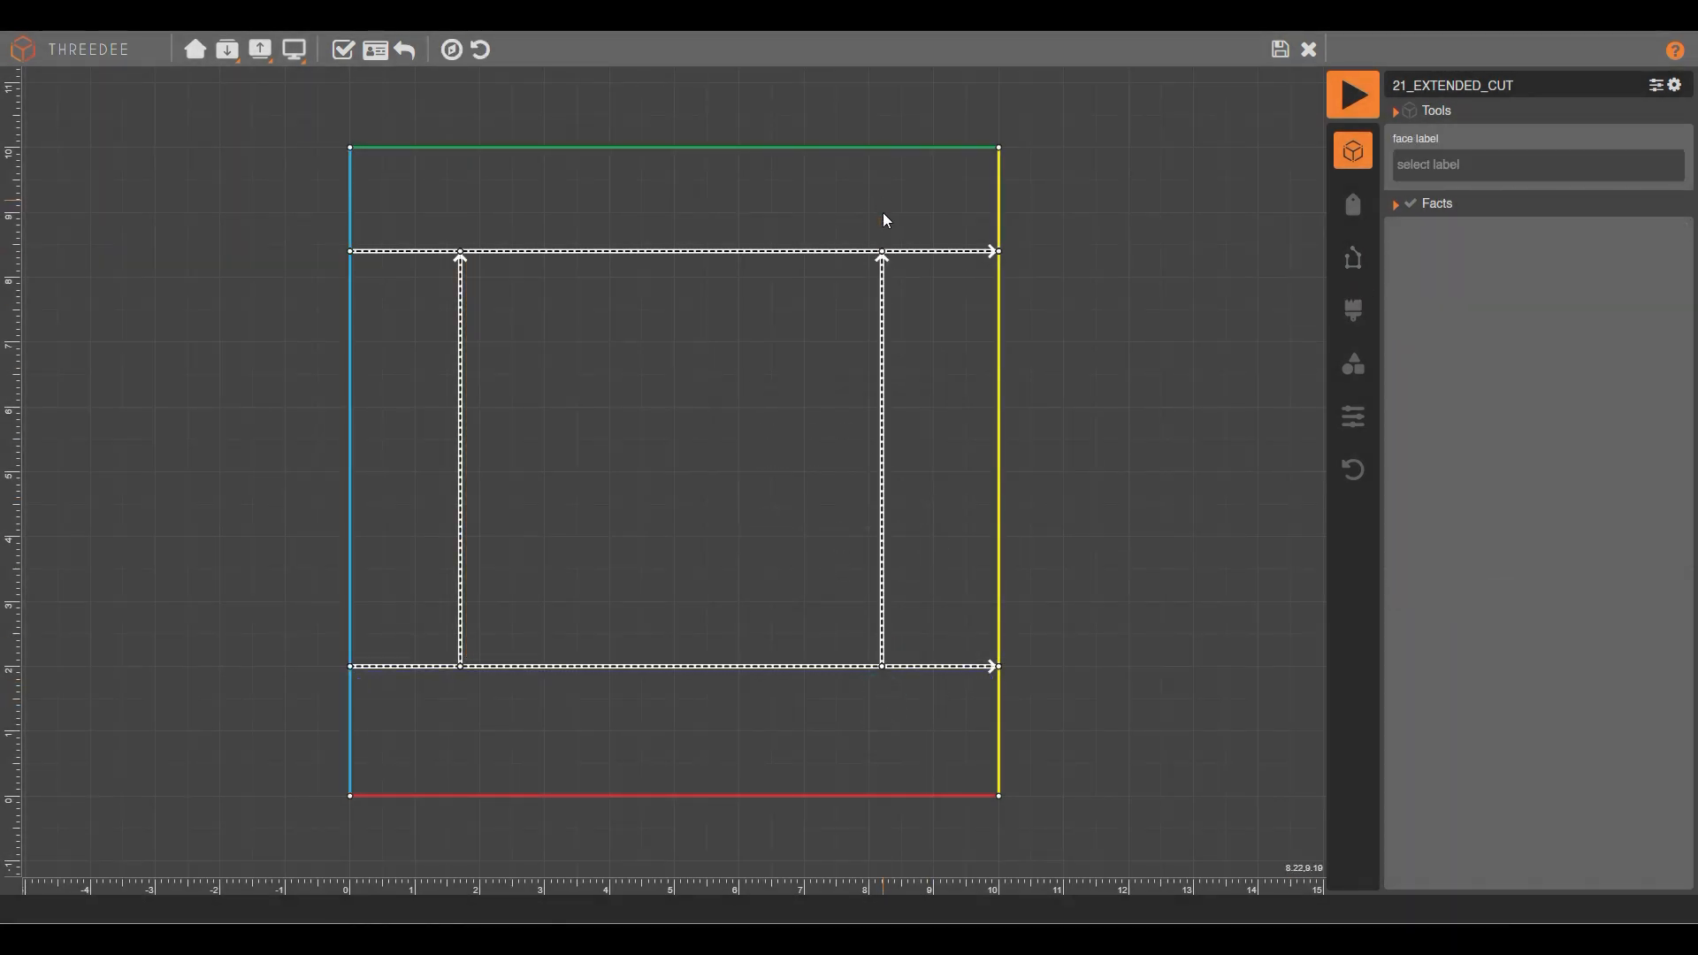
click(882, 320)
shift+click(990, 326)
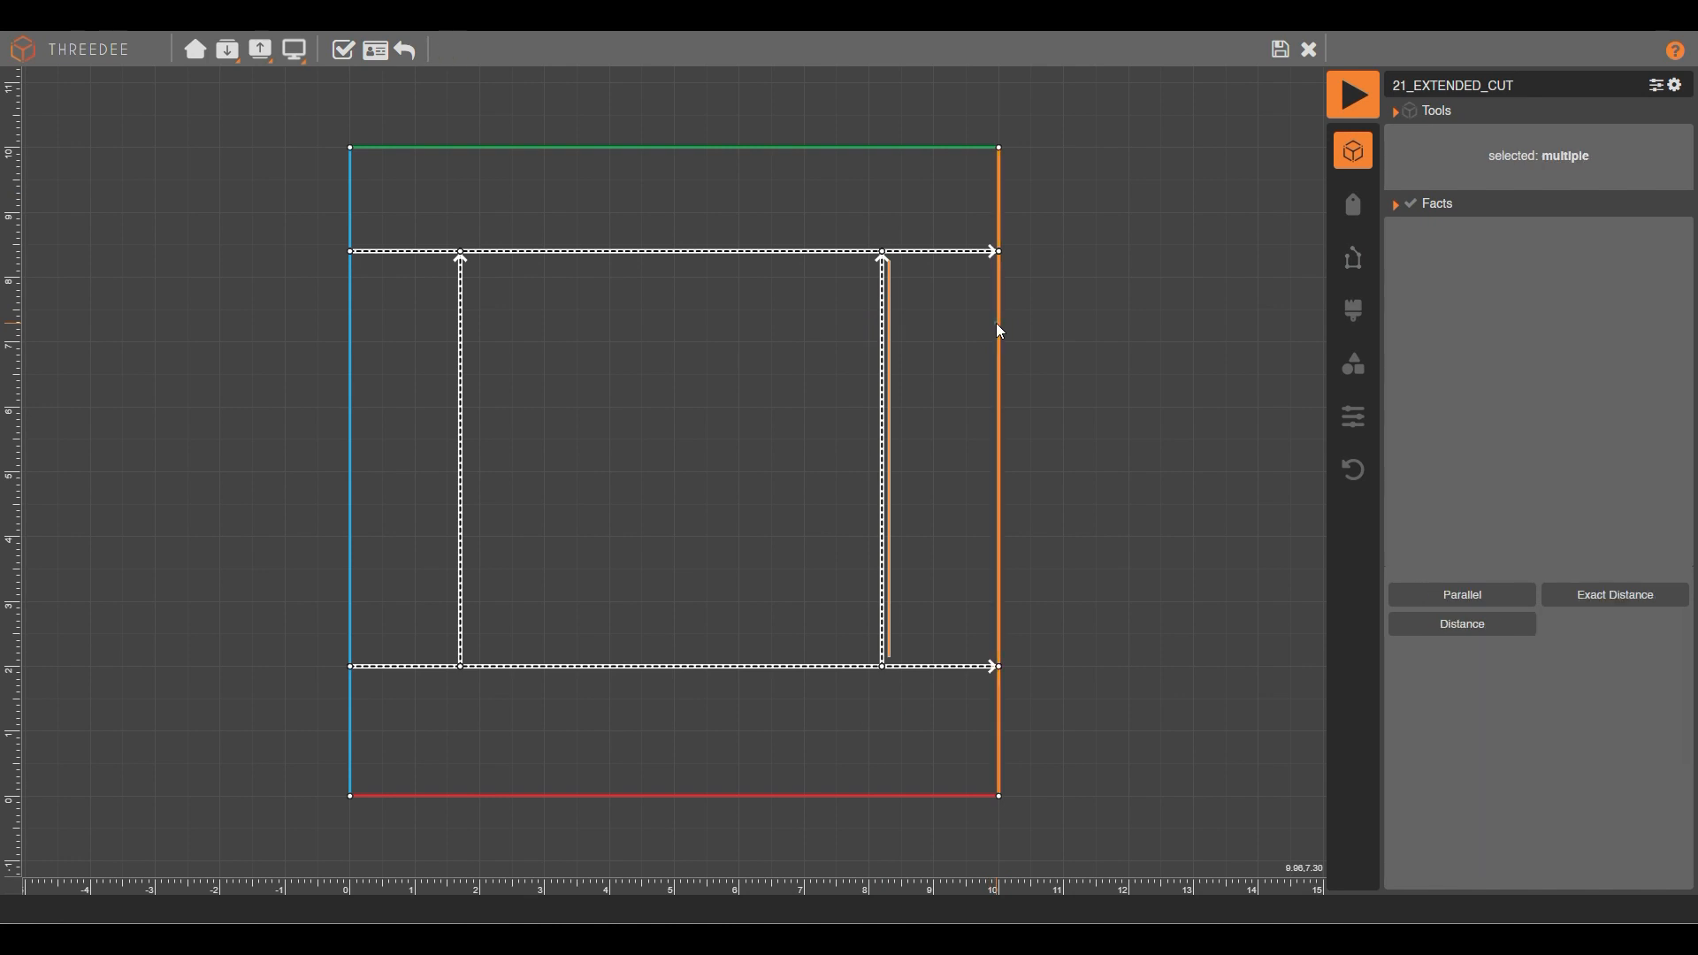
click(1465, 595)
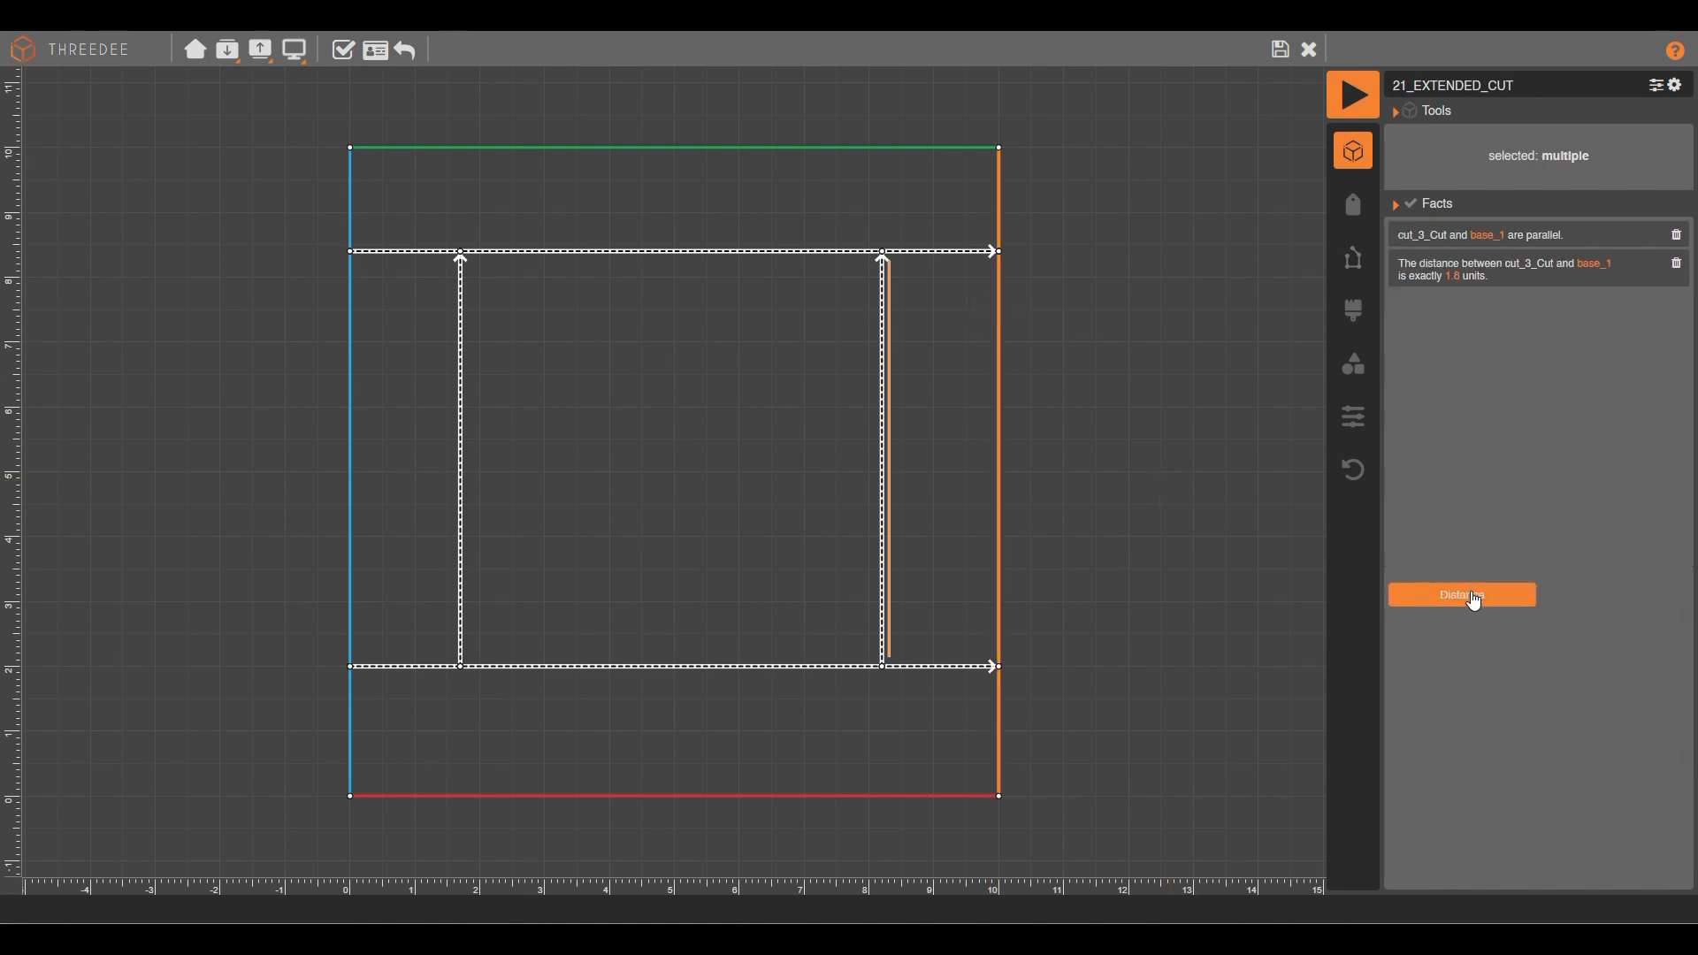
click(1452, 275)
text(0)
click(844, 534)
Label the inner square face invisible, save the drawing, and render the model.
click(459, 390)
click(703, 404)
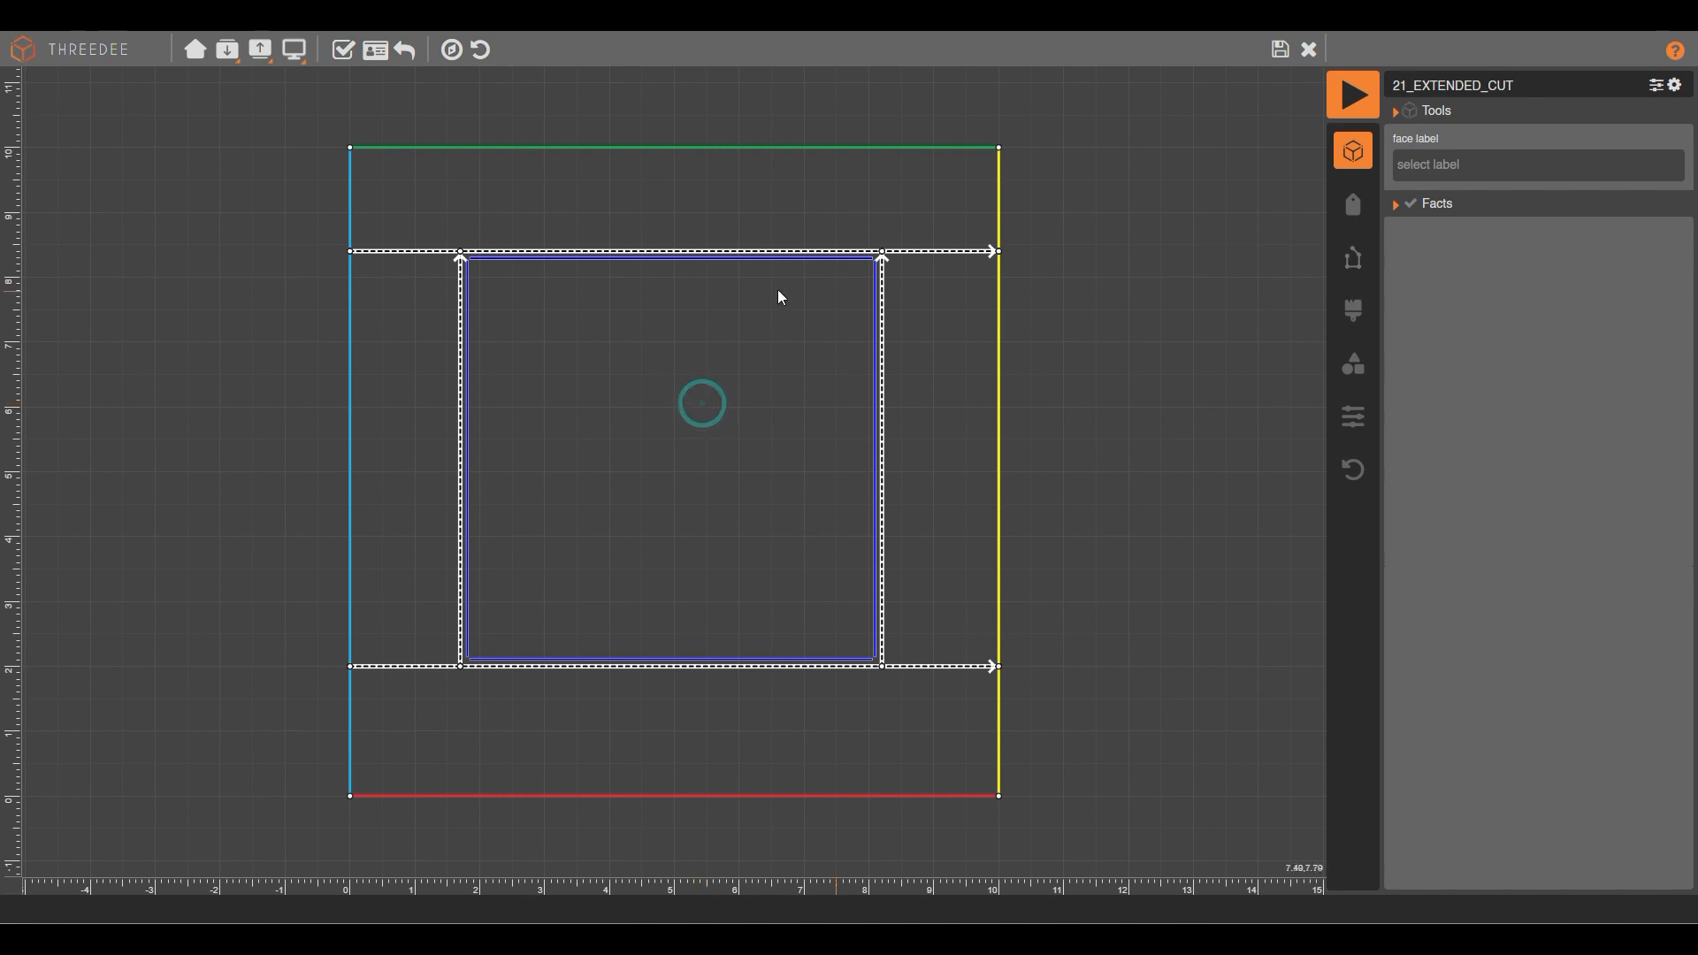
click(1459, 164)
click(1467, 385)
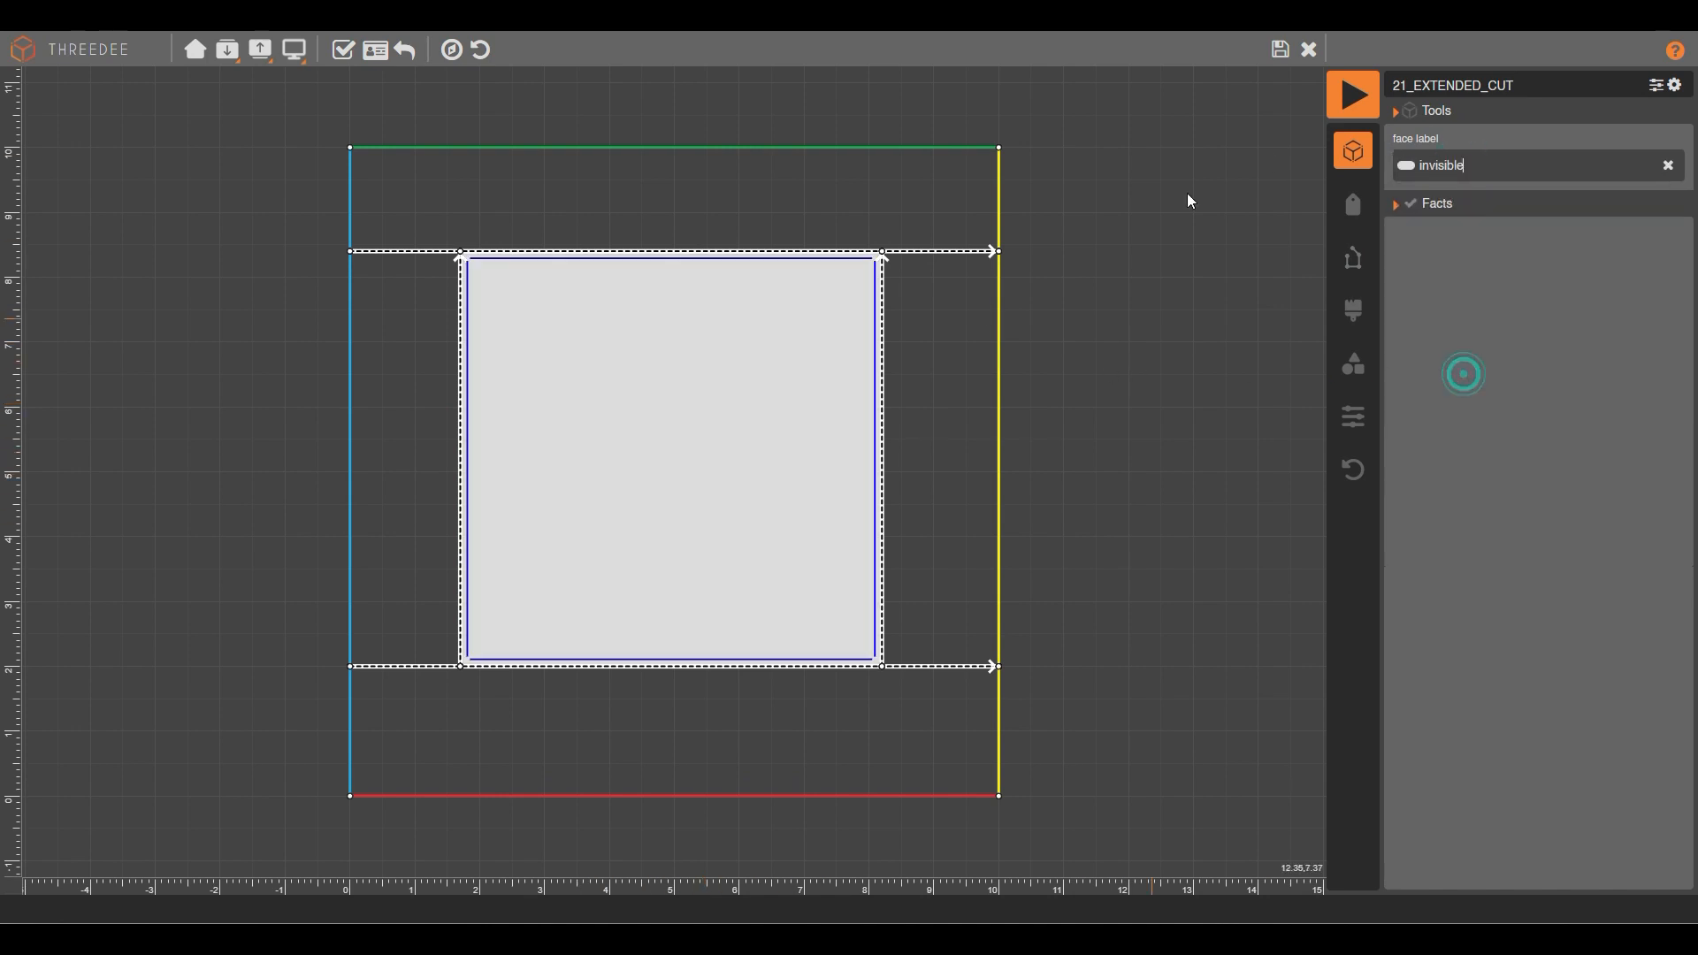
click(1281, 51)
click(1353, 94)
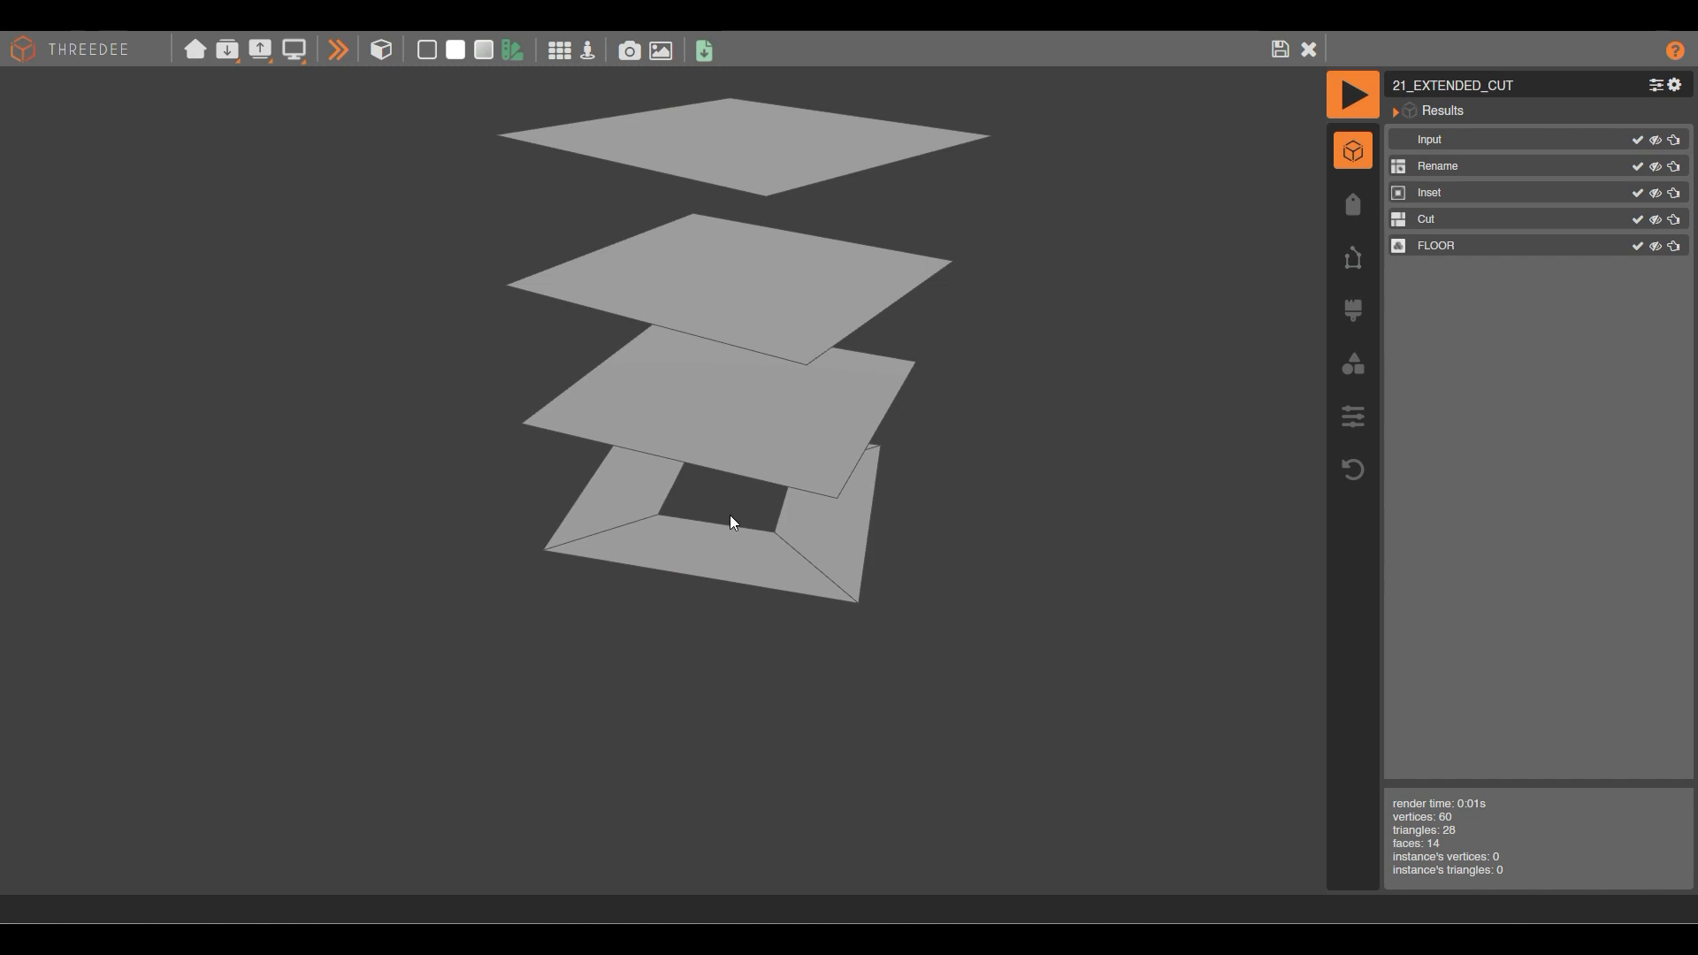
Turn on extended cut for the Cut node and rearrange the Cut and Inset nodes.
click(1280, 50)
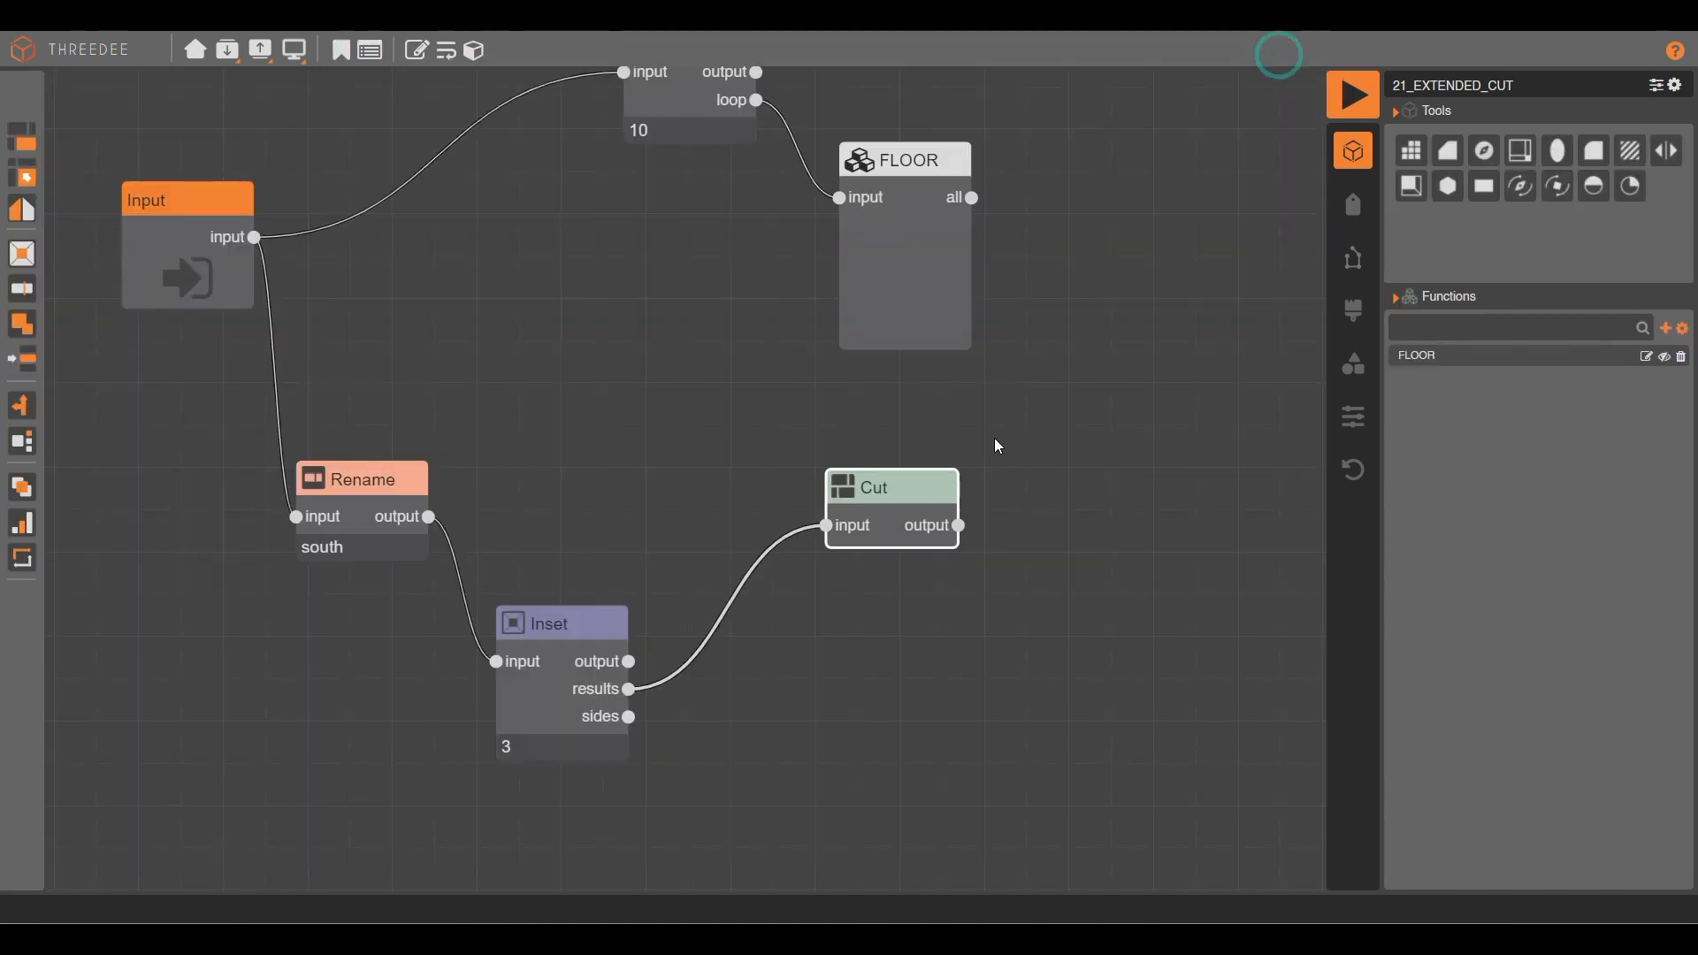
drag(907, 495, 1096, 568)
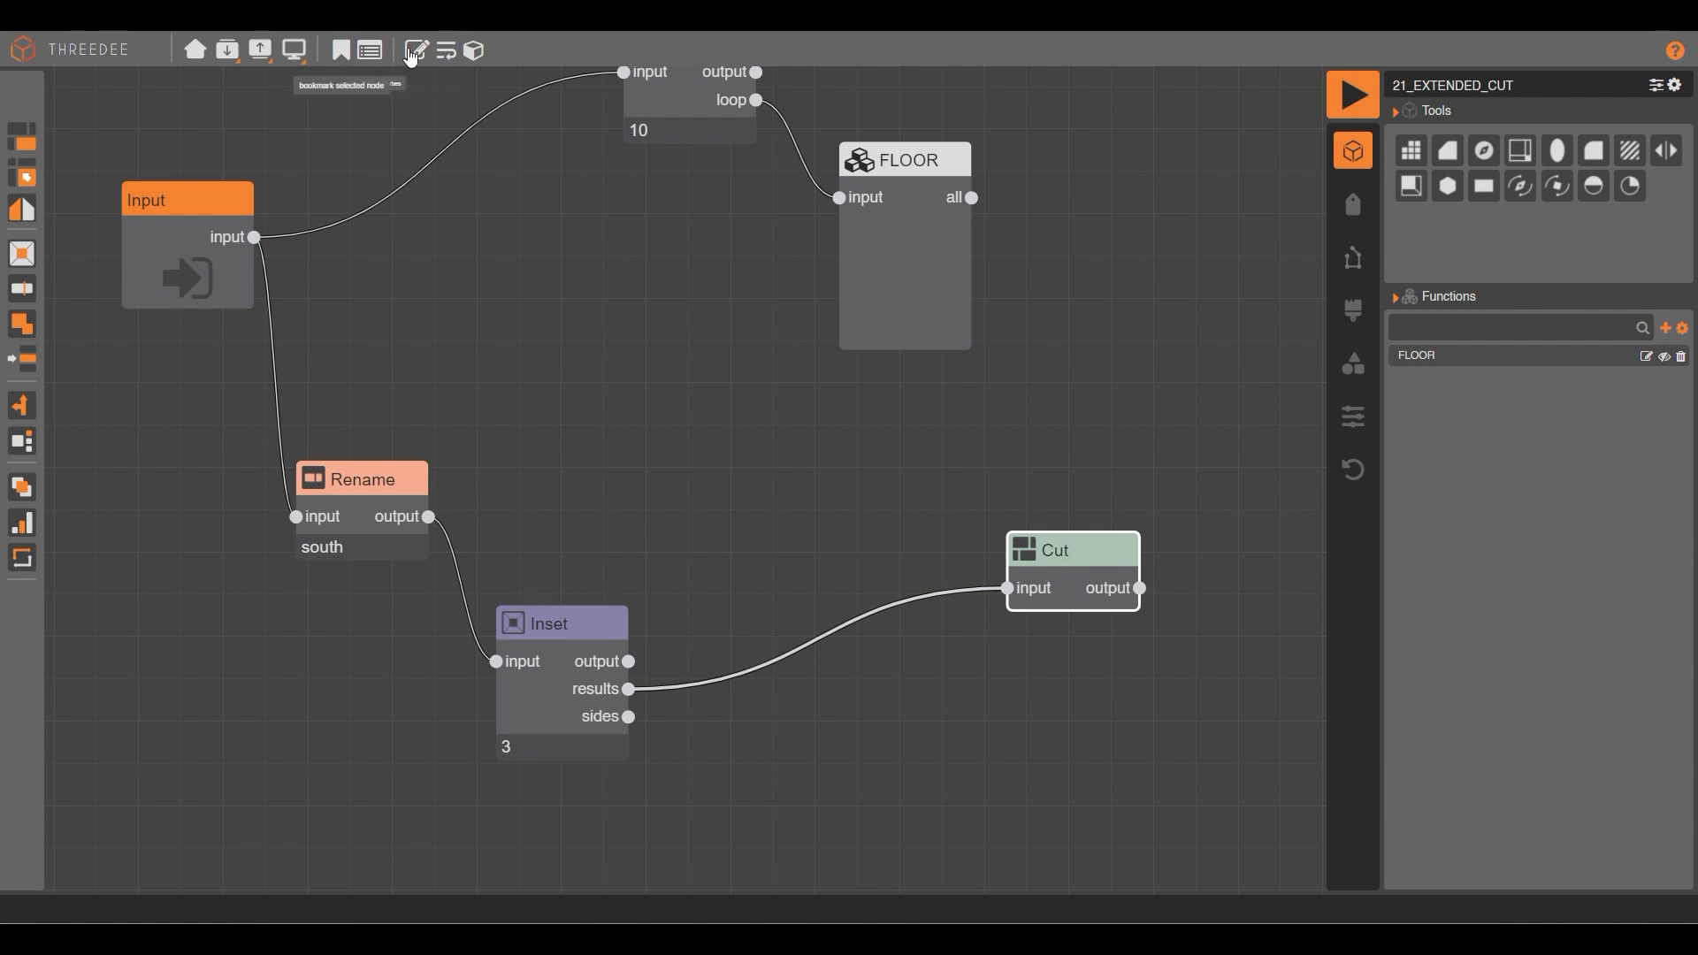
click(475, 51)
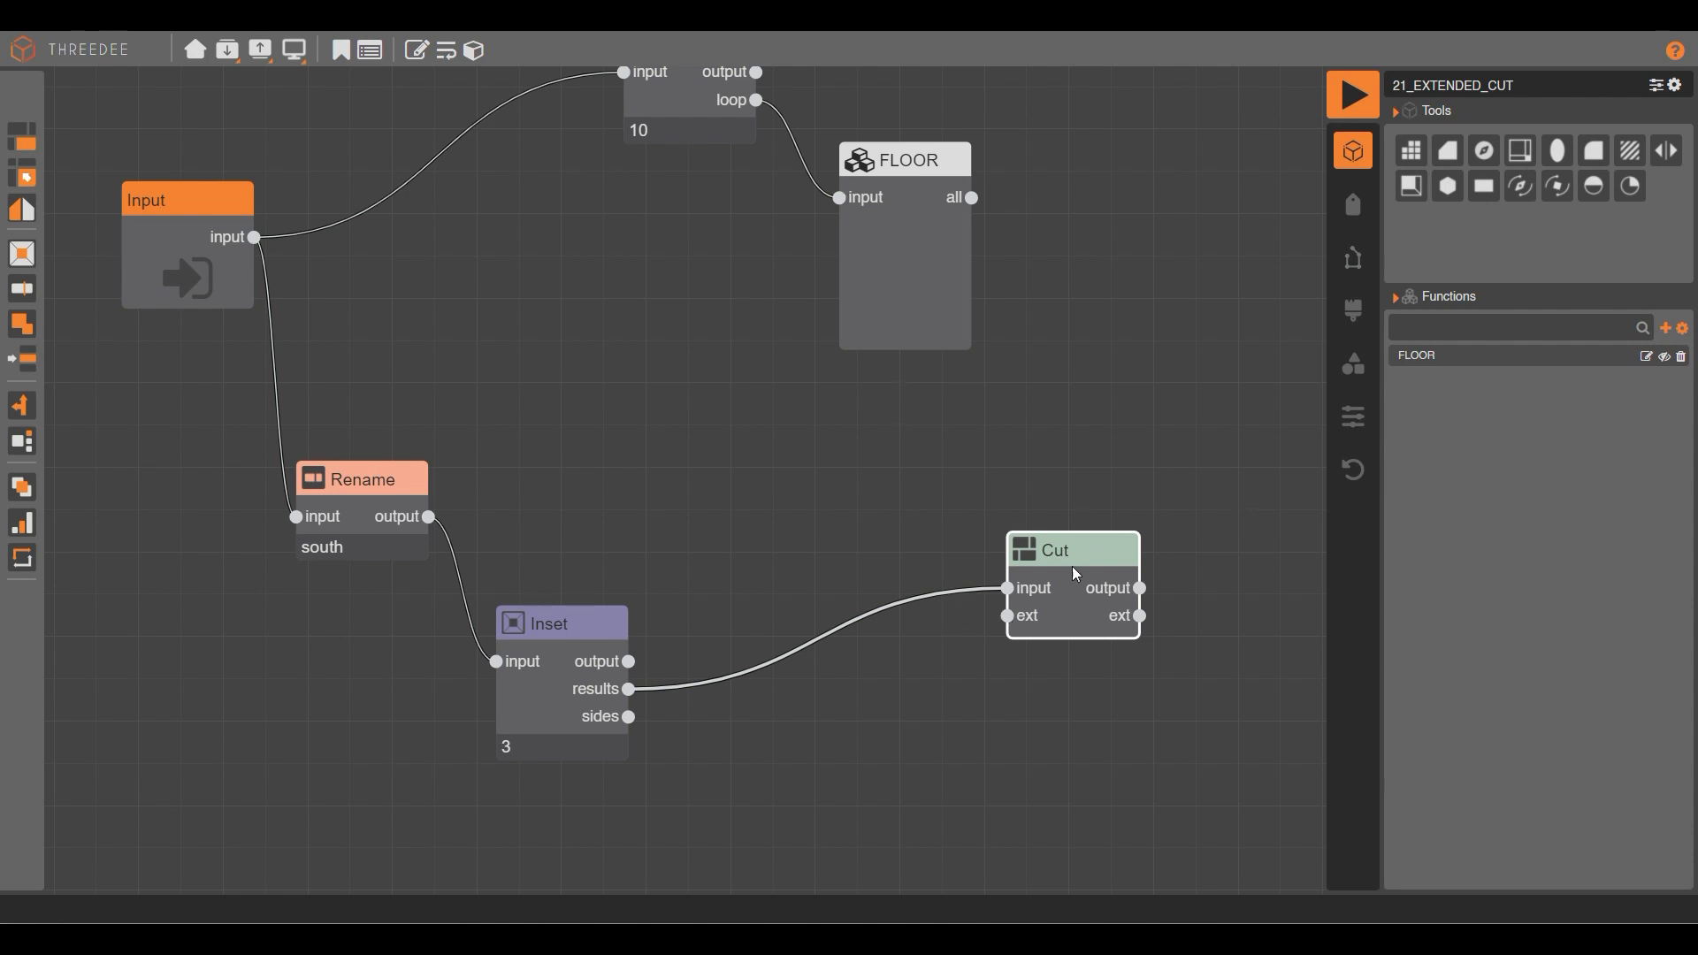
scroll(737, 580, down, 2)
drag(993, 600, 1096, 576)
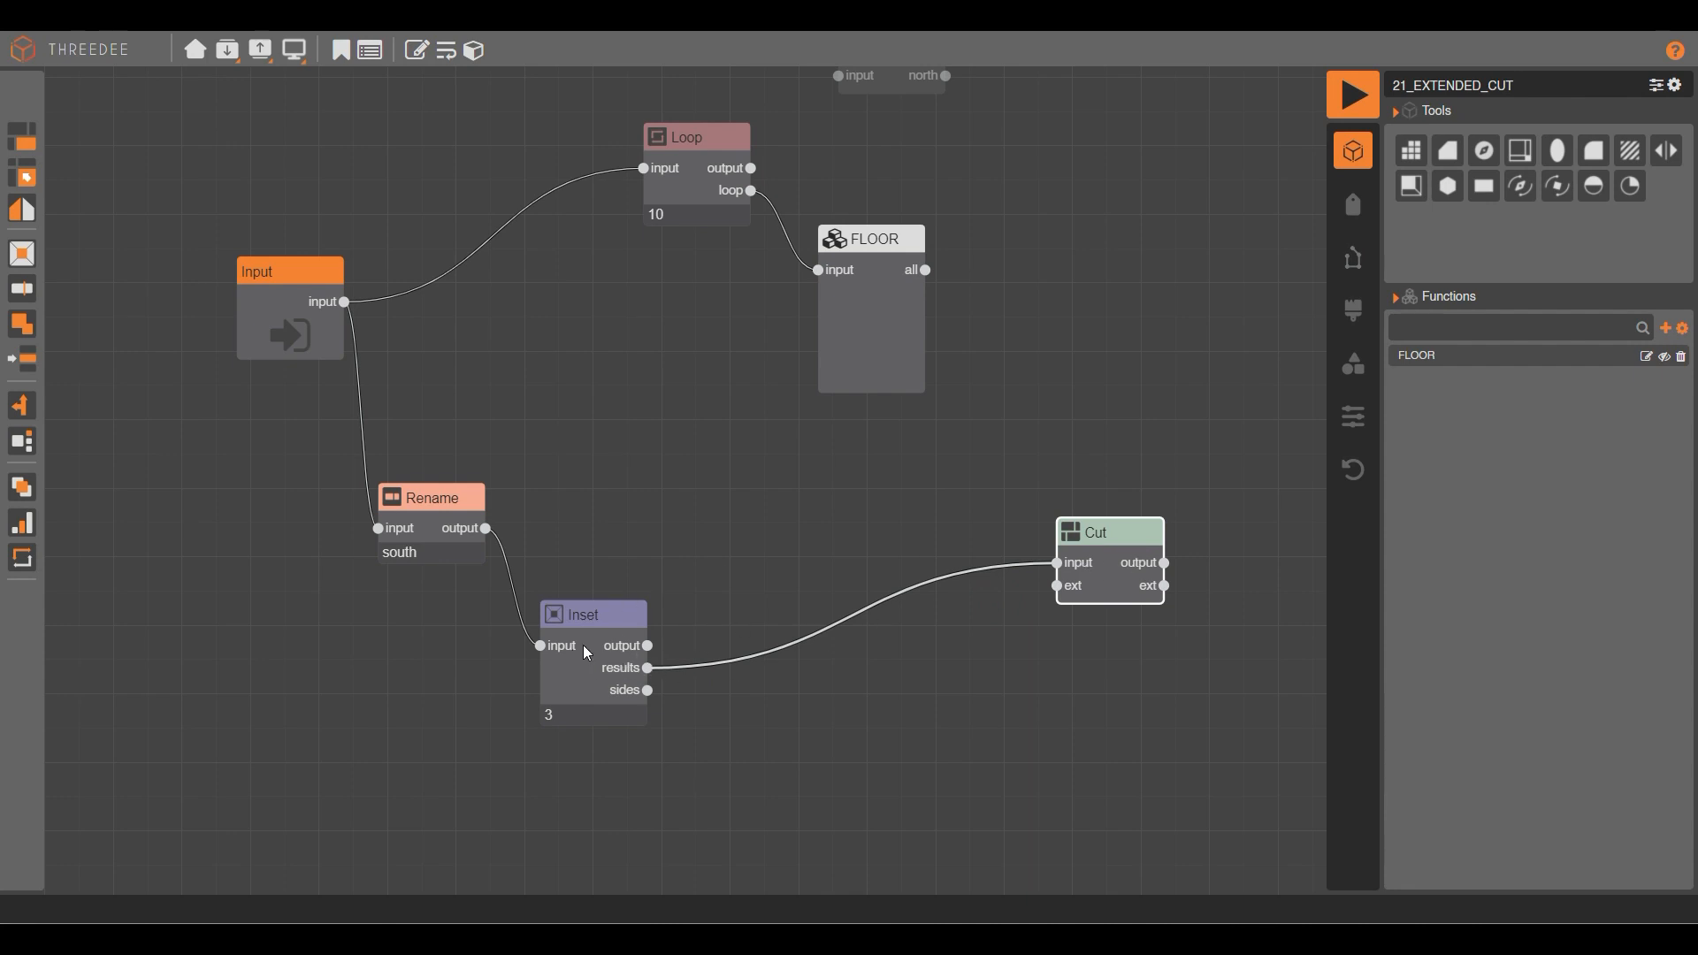
drag(586, 652, 638, 687)
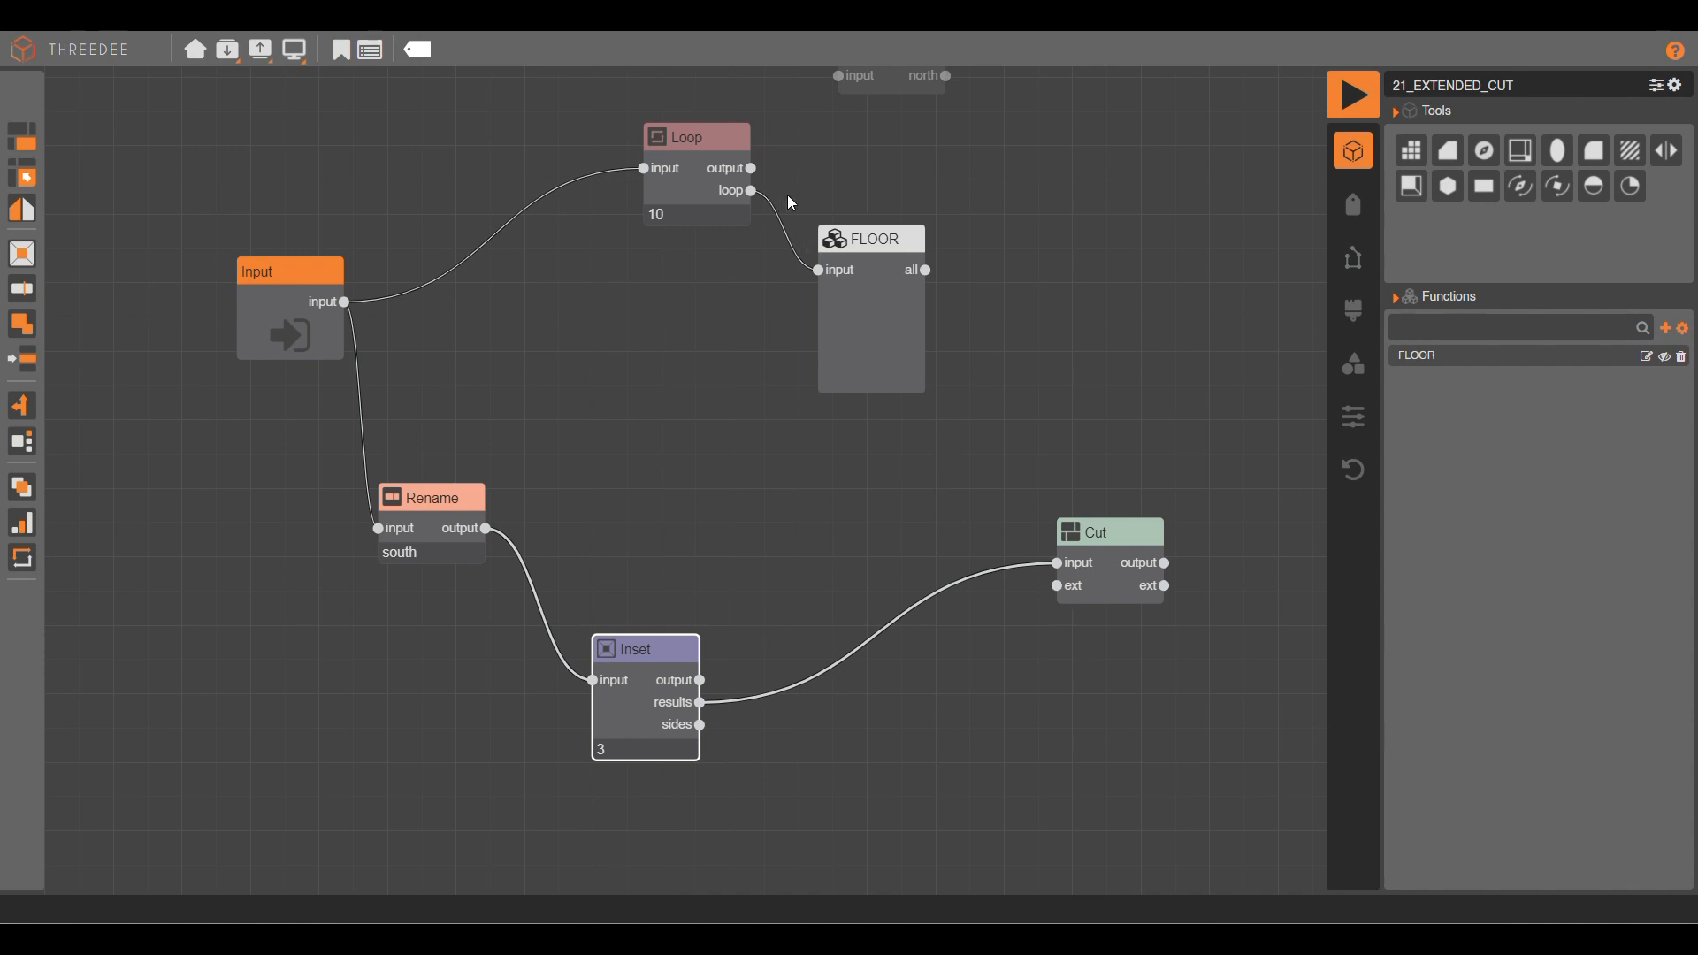
Wire Loop's output into the Select node and its north output into Cut's ext input.
drag(889, 150, 830, 239)
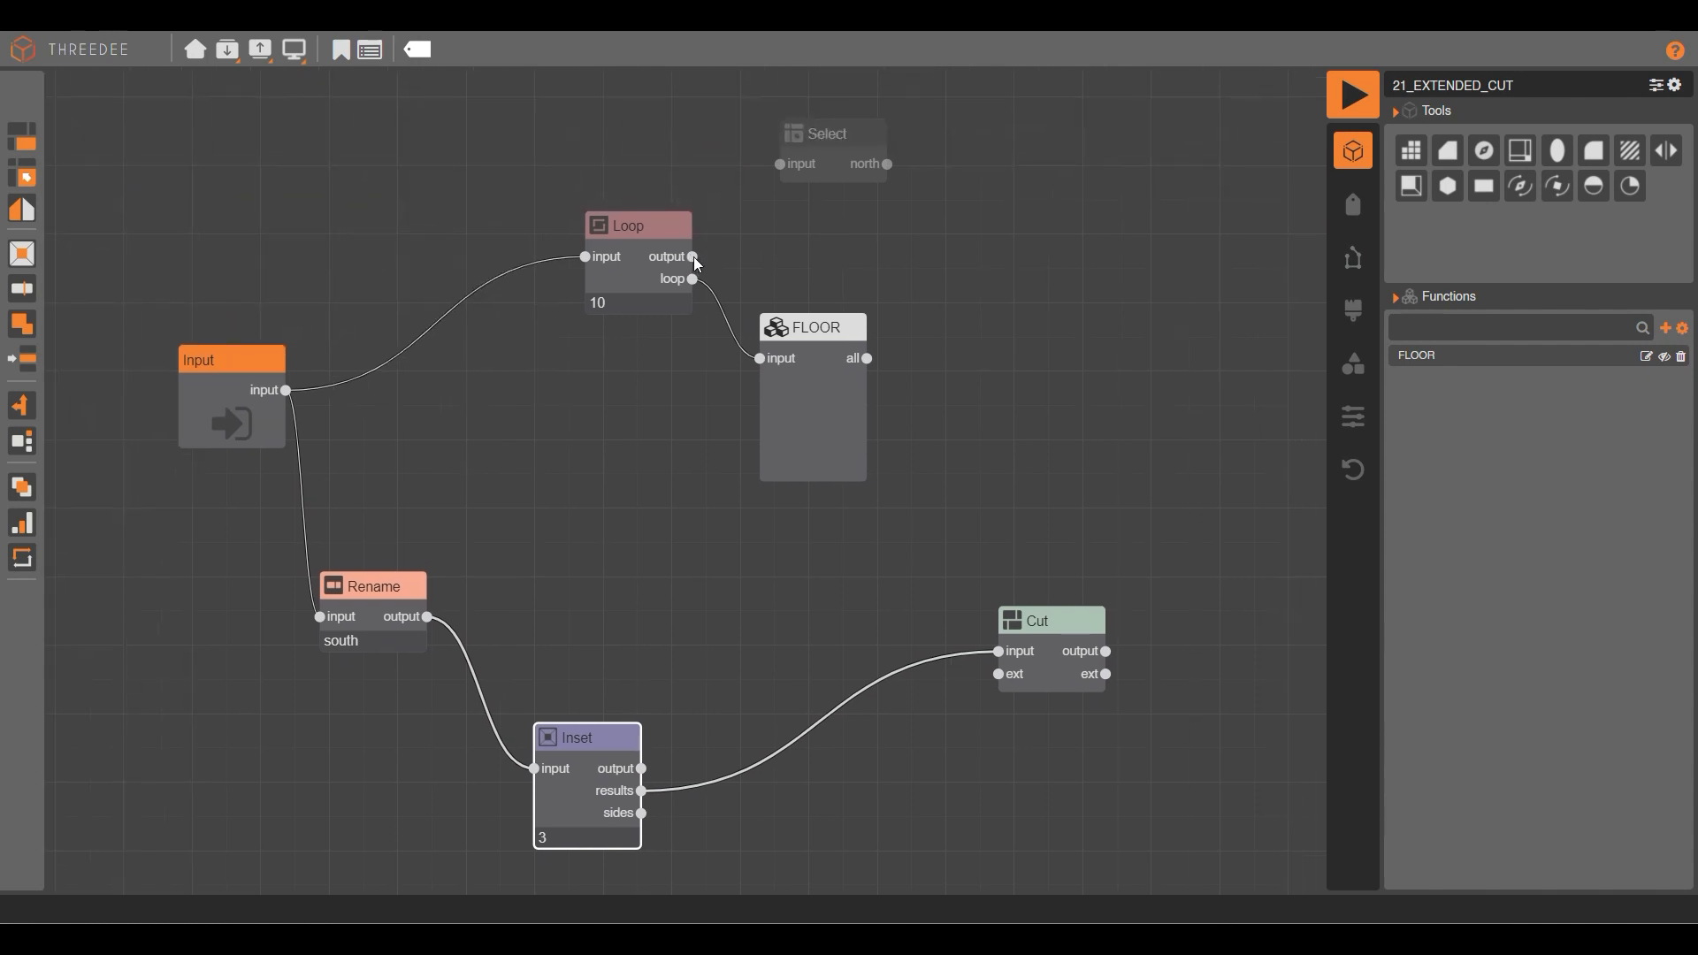
drag(793, 168, 782, 164)
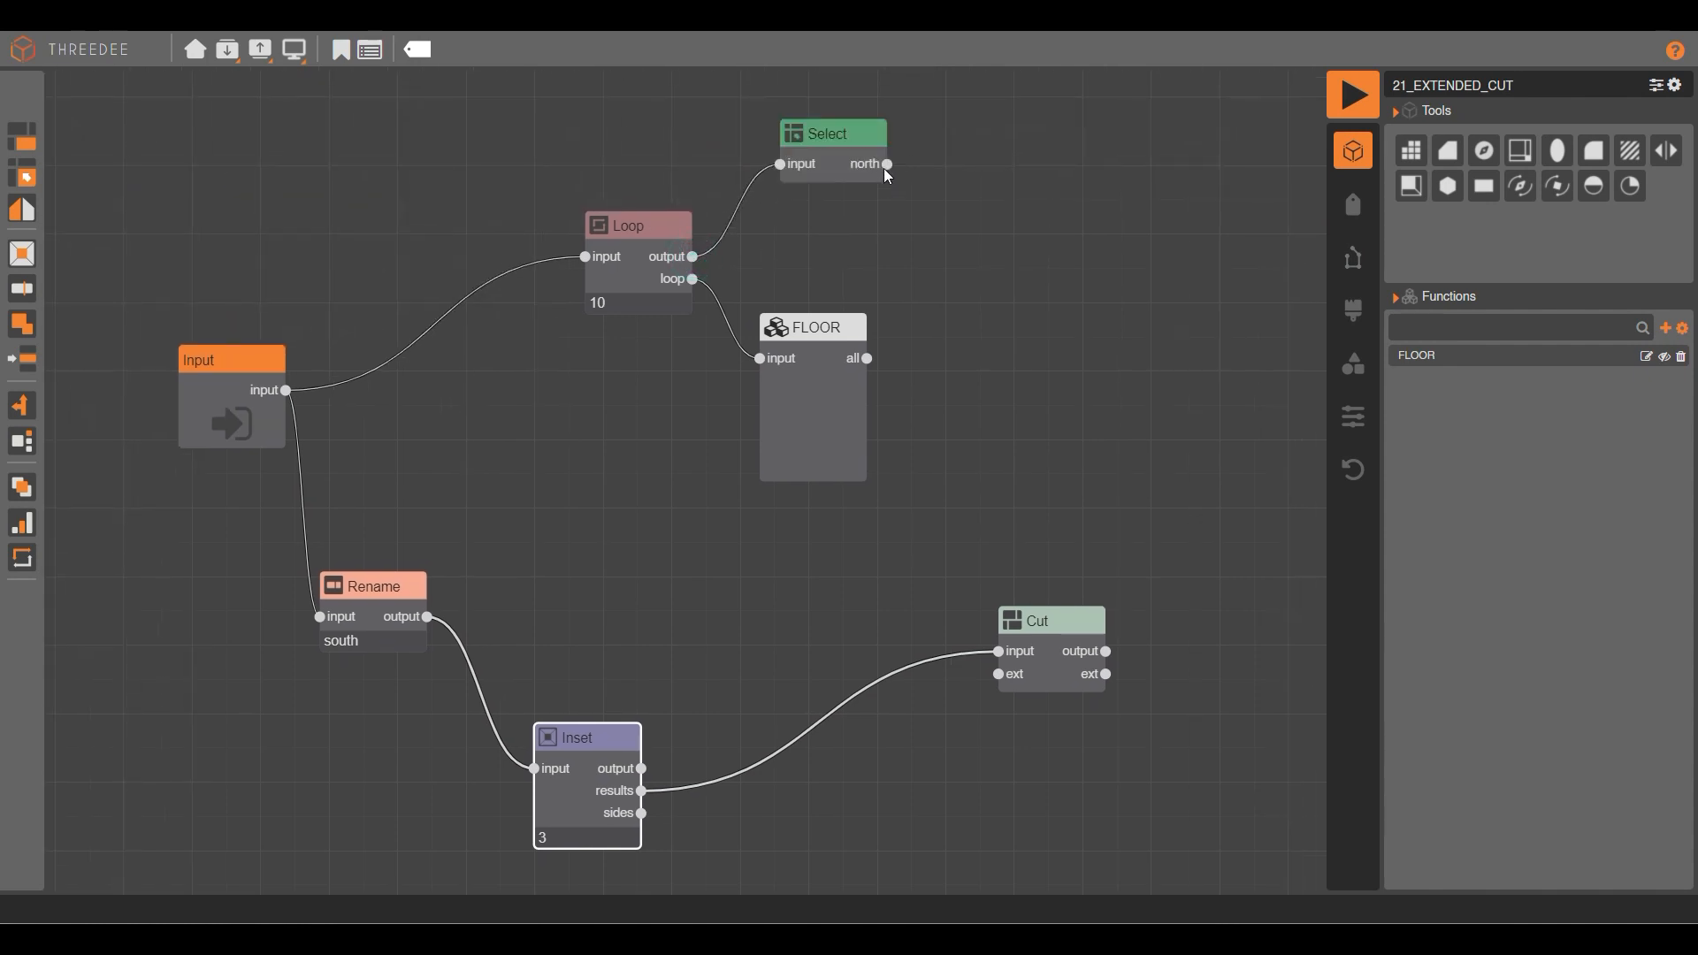
drag(828, 156, 998, 674)
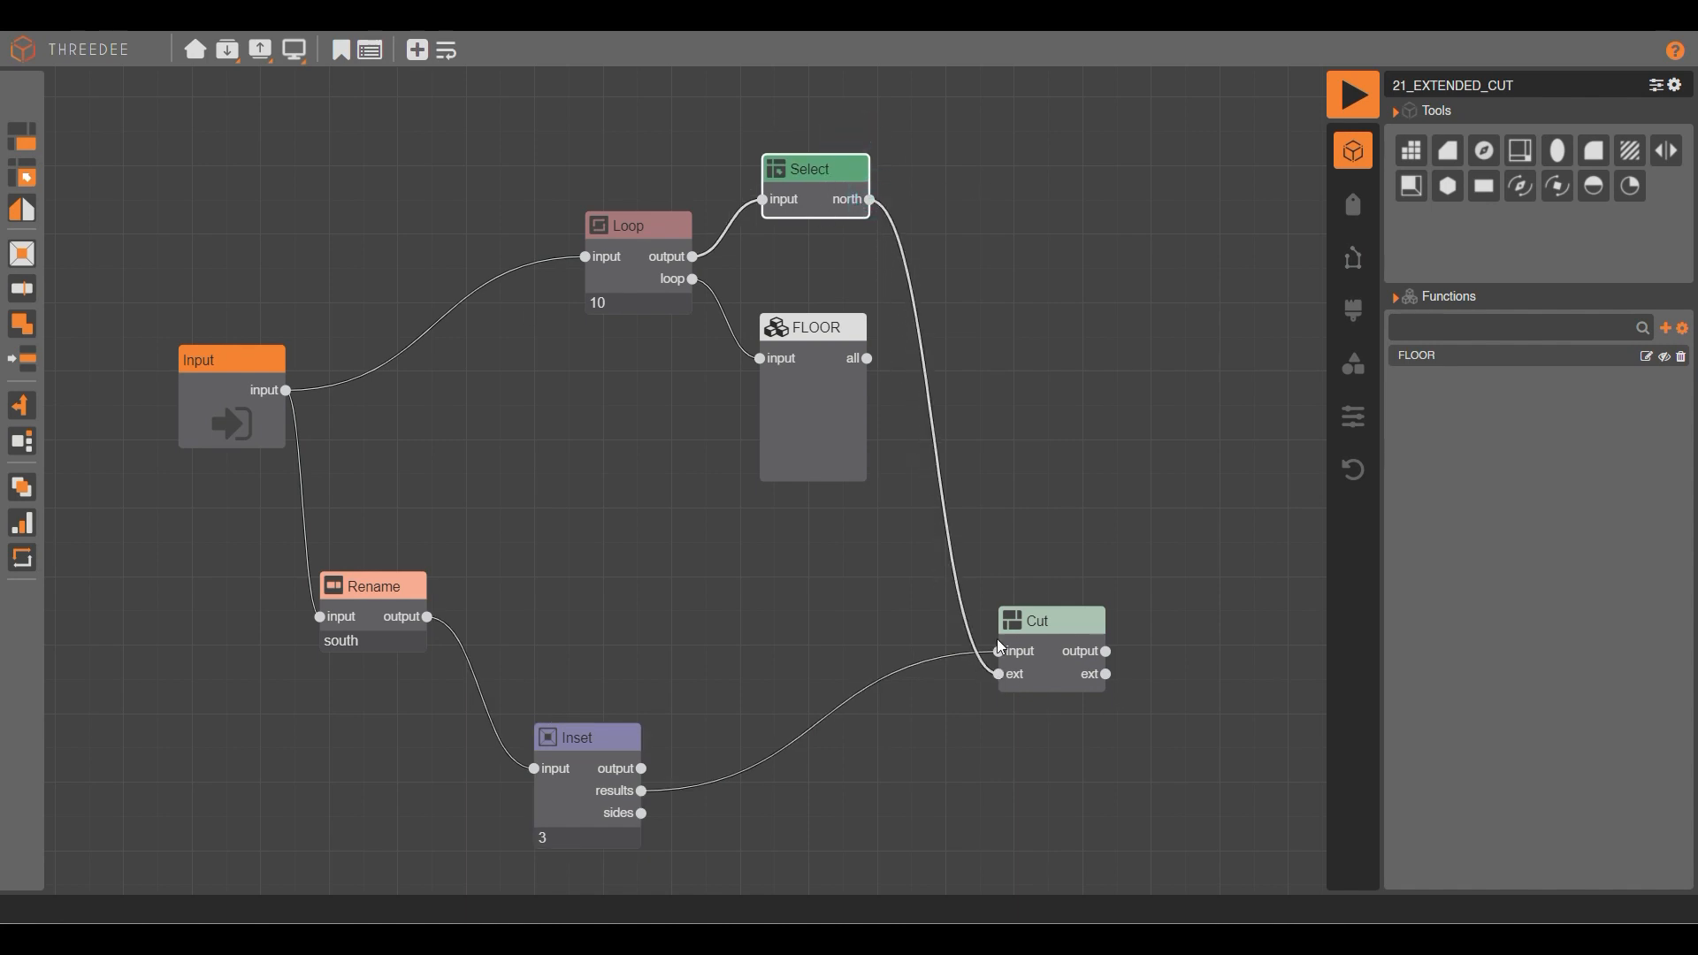
click(1351, 93)
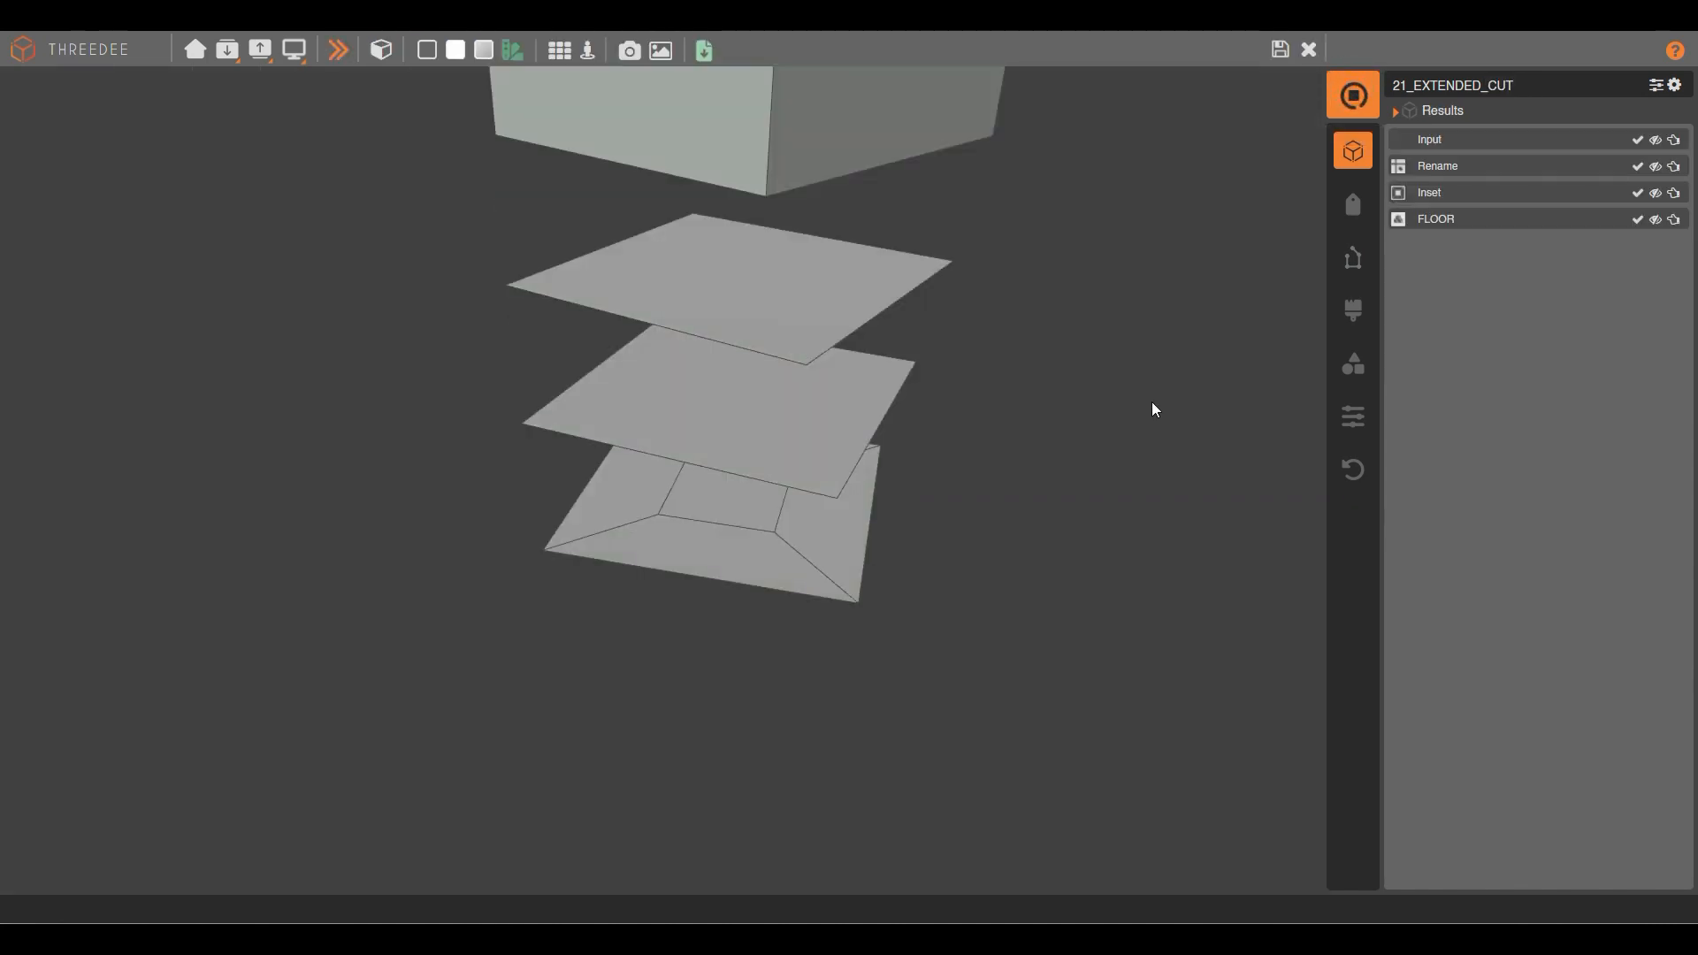
drag(773, 241, 764, 522)
scroll(765, 516, up, 5)
click(814, 537)
drag(957, 471, 930, 460)
scroll(941, 440, down, 8)
drag(856, 231, 688, 529)
scroll(685, 522, up, 4)
right_drag(691, 510, 711, 507)
scroll(711, 508, down, 4)
mouse_move(699, 509)
mouse_down()
mouse_move(672, 550)
mouse_move(724, 518)
mouse_move(741, 354)
mouse_move(744, 553)
mouse_move(912, 471)
mouse_up()
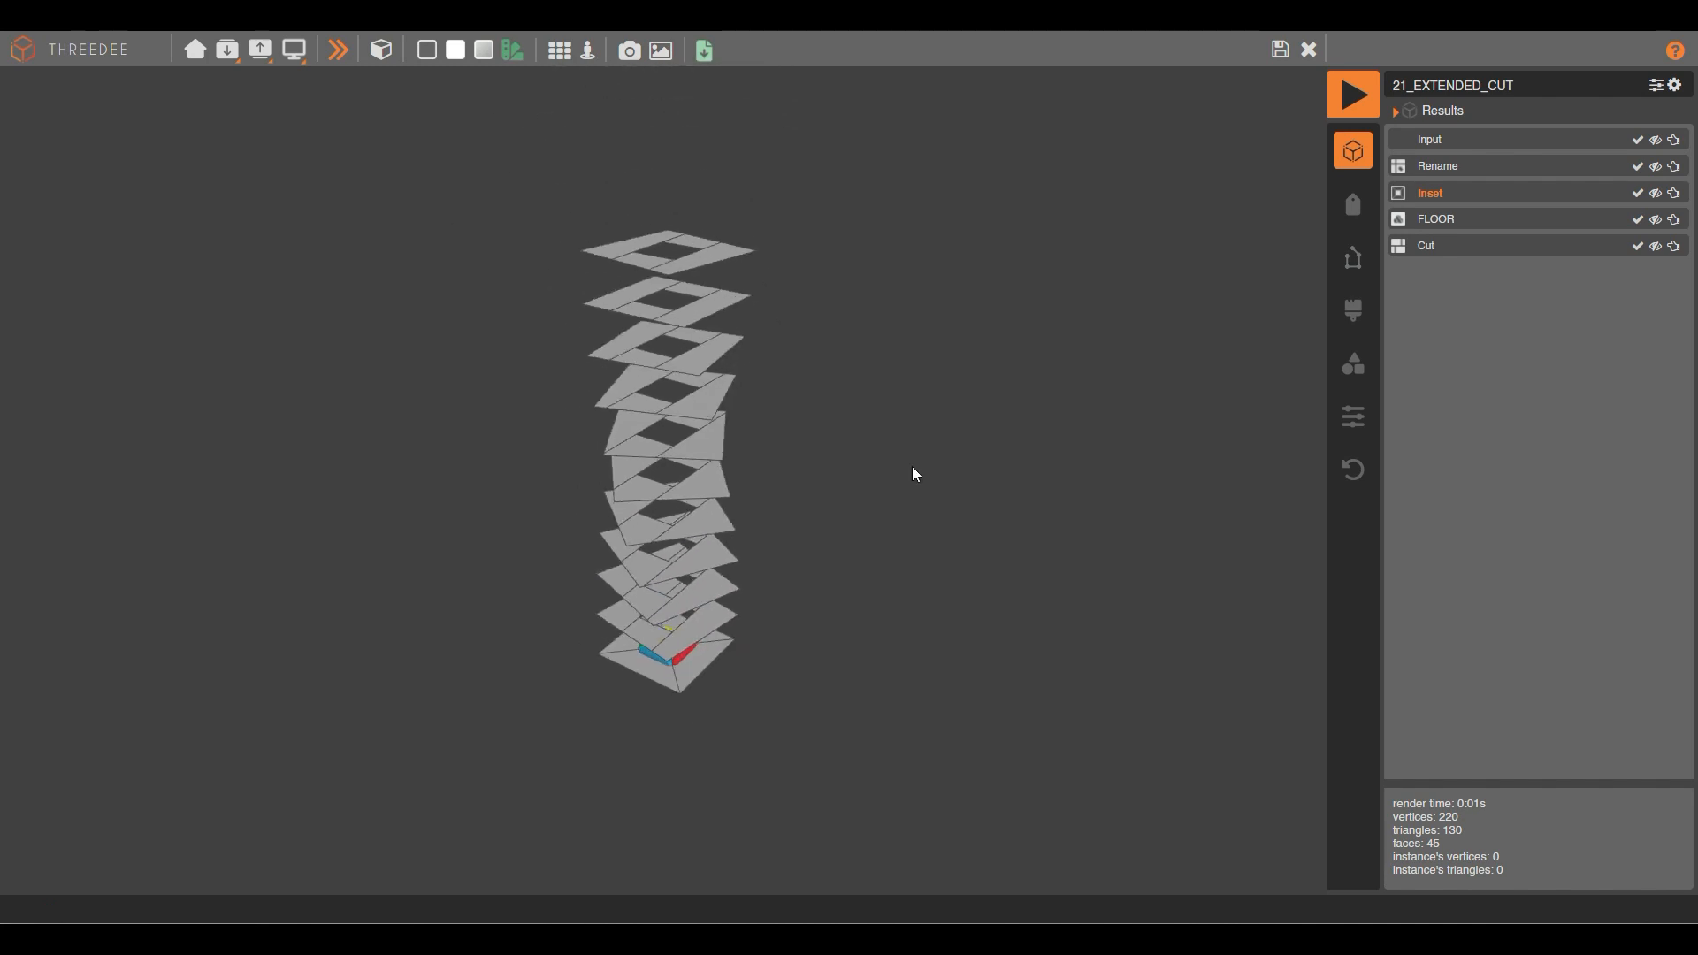
mouse_move(608, 440)
mouse_down()
mouse_move(809, 449)
mouse_move(824, 435)
mouse_move(704, 269)
mouse_move(638, 268)
mouse_up()
drag(733, 380, 707, 566)
scroll(708, 566, up, 4)
right_drag(687, 560, 698, 500)
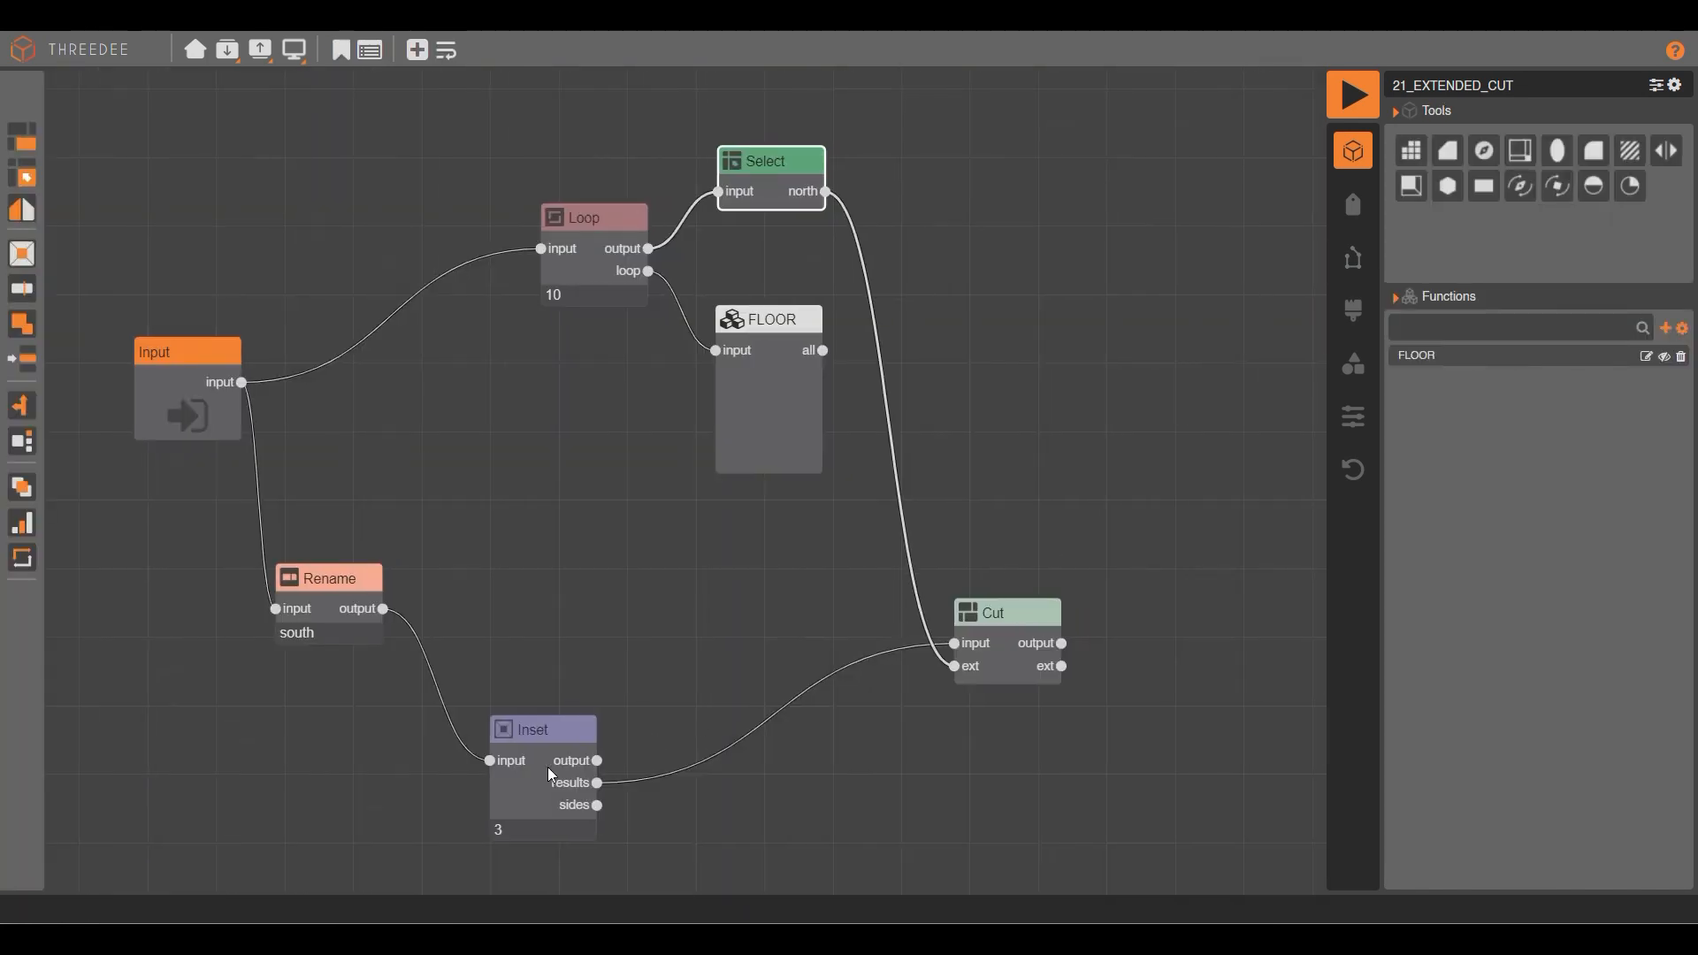
drag(549, 776, 607, 673)
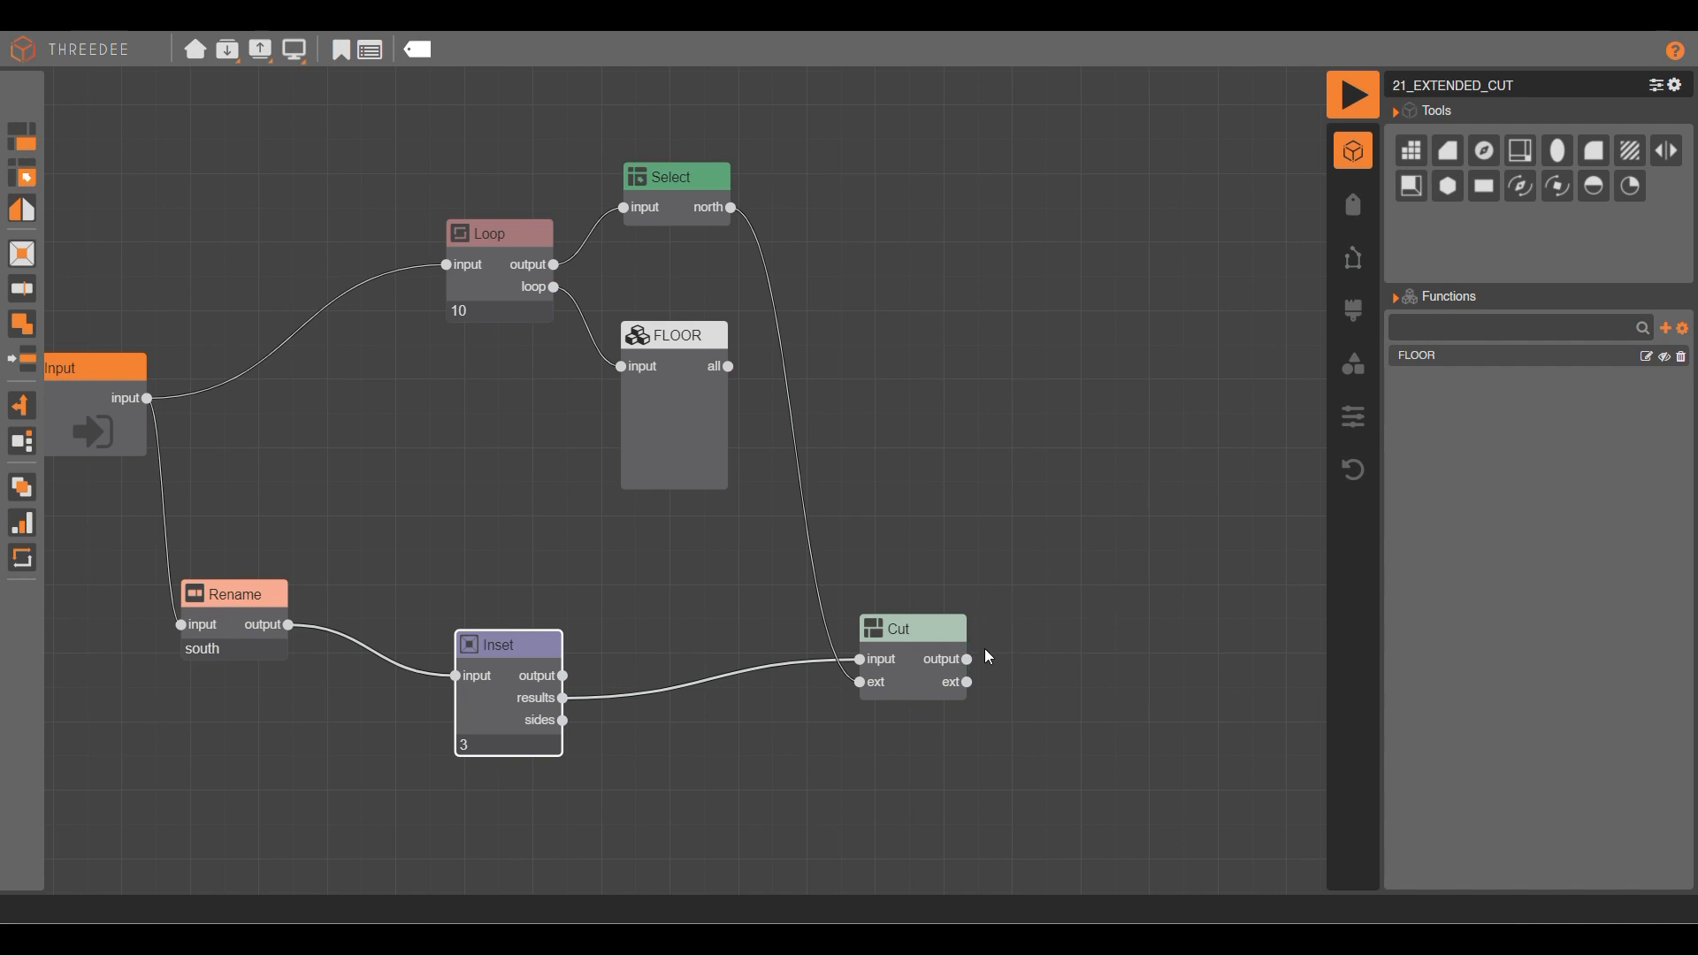
Add an Extrude node on Cut's output using amount 40, then render the model.
drag(967, 660, 1073, 467)
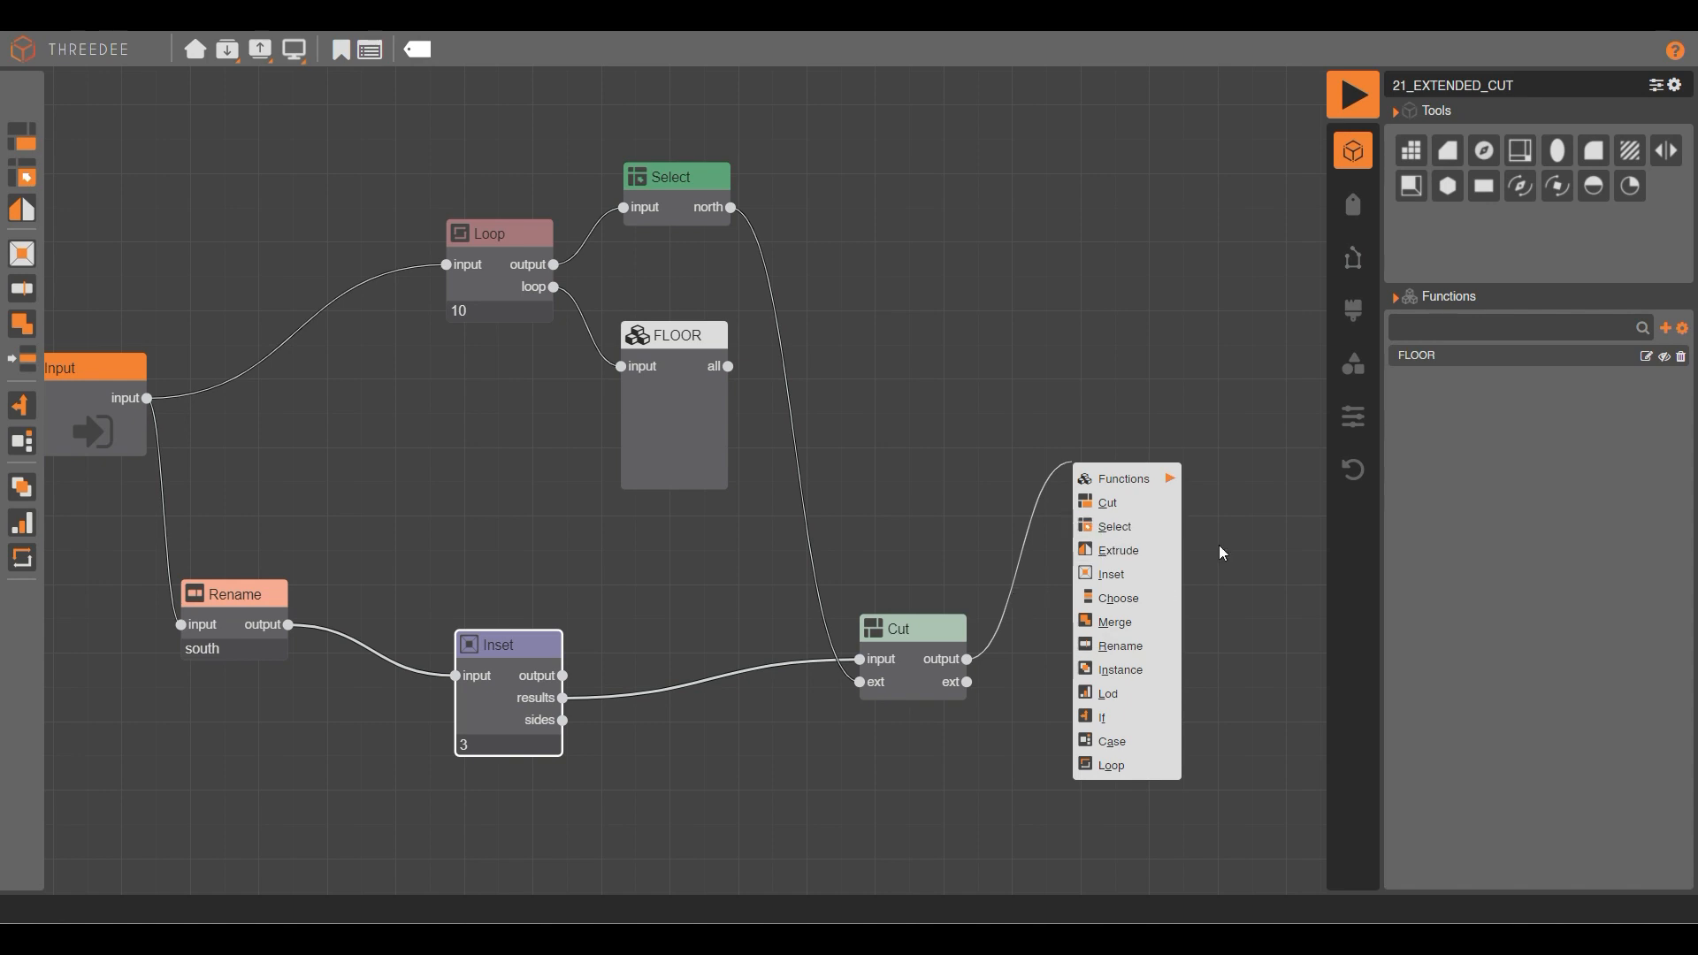
click(1138, 554)
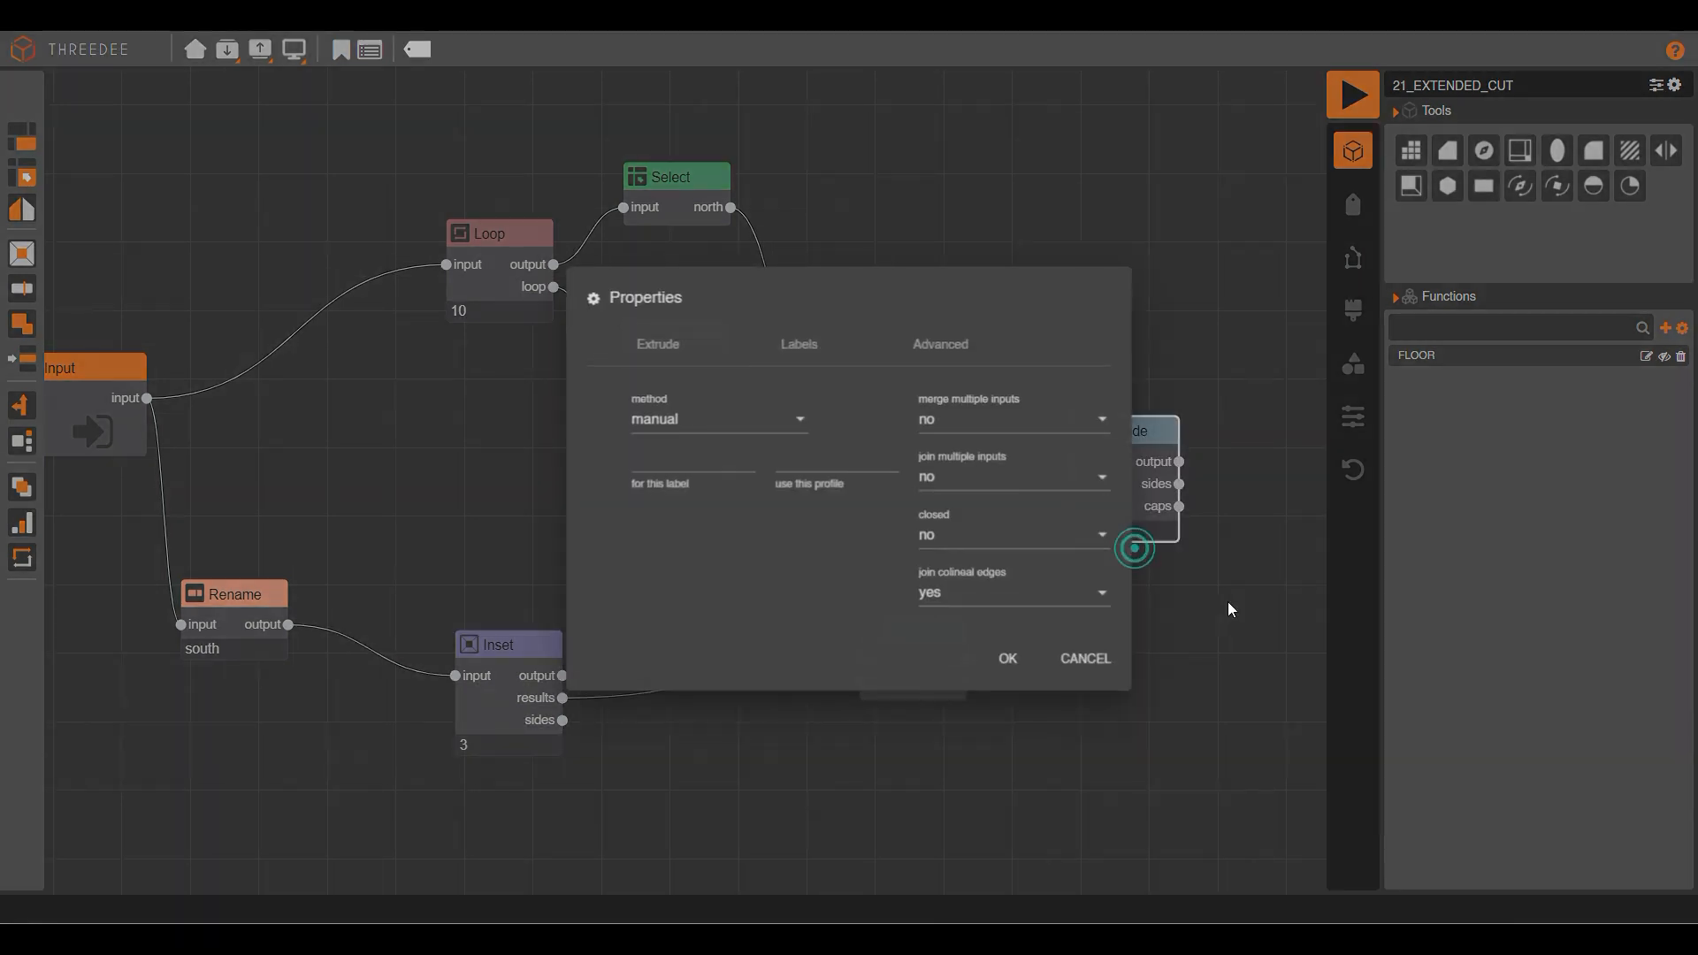
click(677, 428)
click(676, 448)
click(704, 474)
text(40)
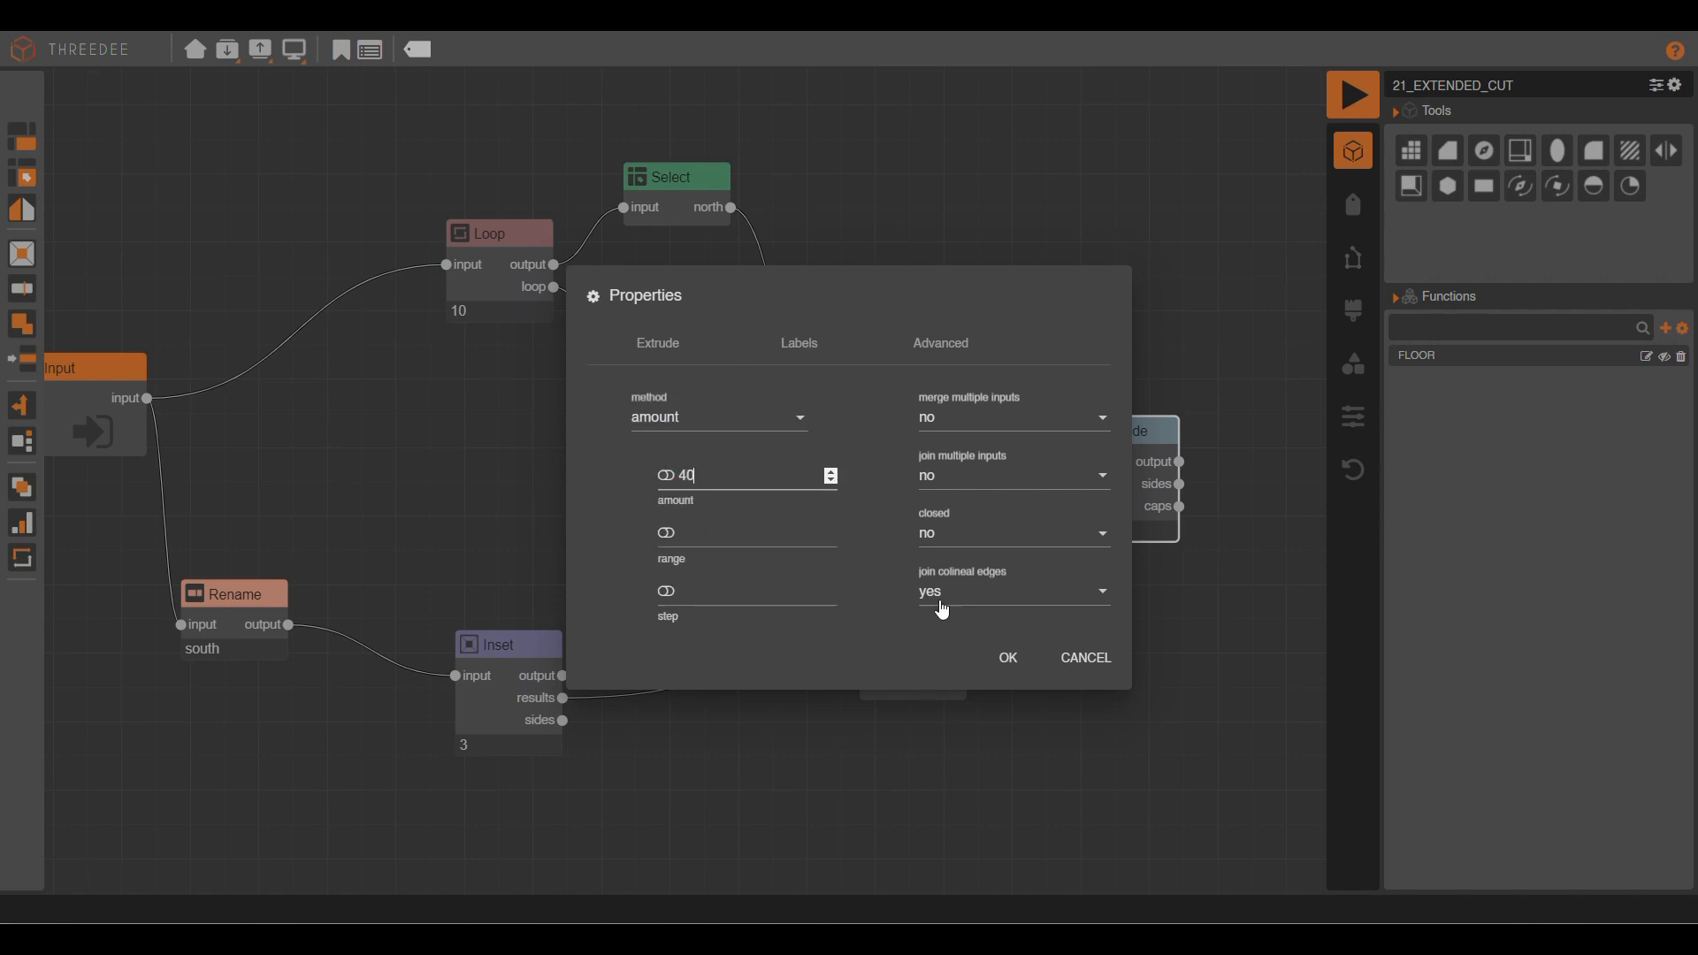
click(1009, 658)
click(1353, 96)
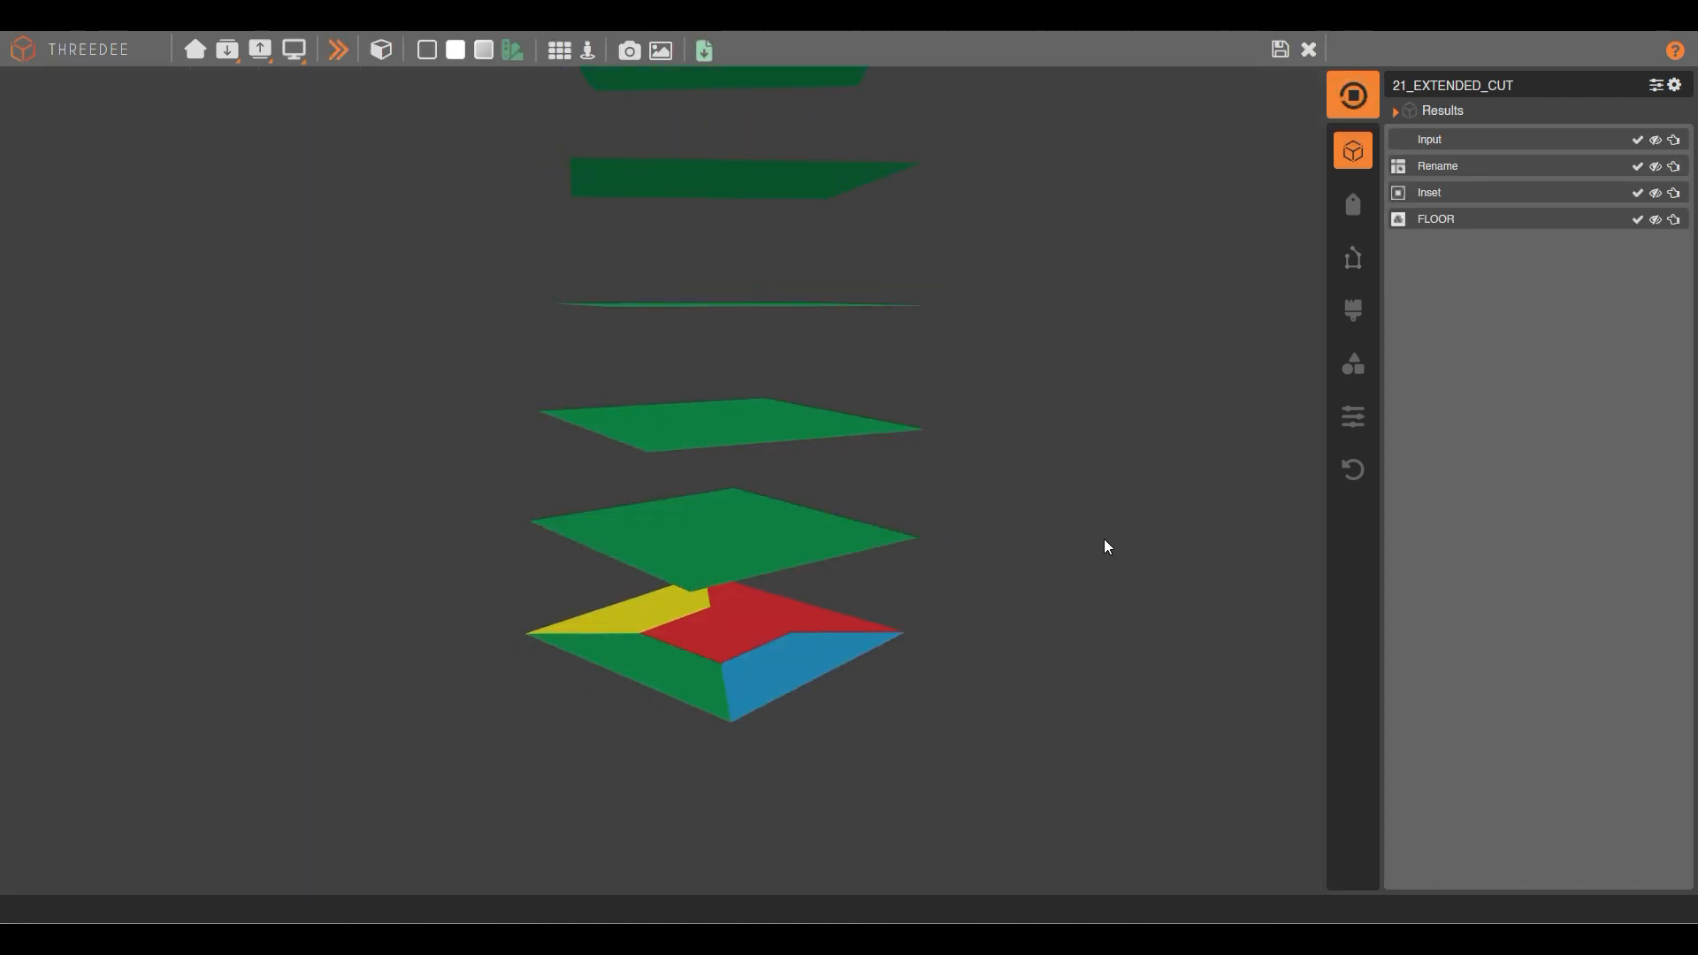
drag(785, 190, 771, 437)
right_drag(771, 437, 789, 338)
scroll(761, 437, up, 5)
drag(761, 437, 770, 507)
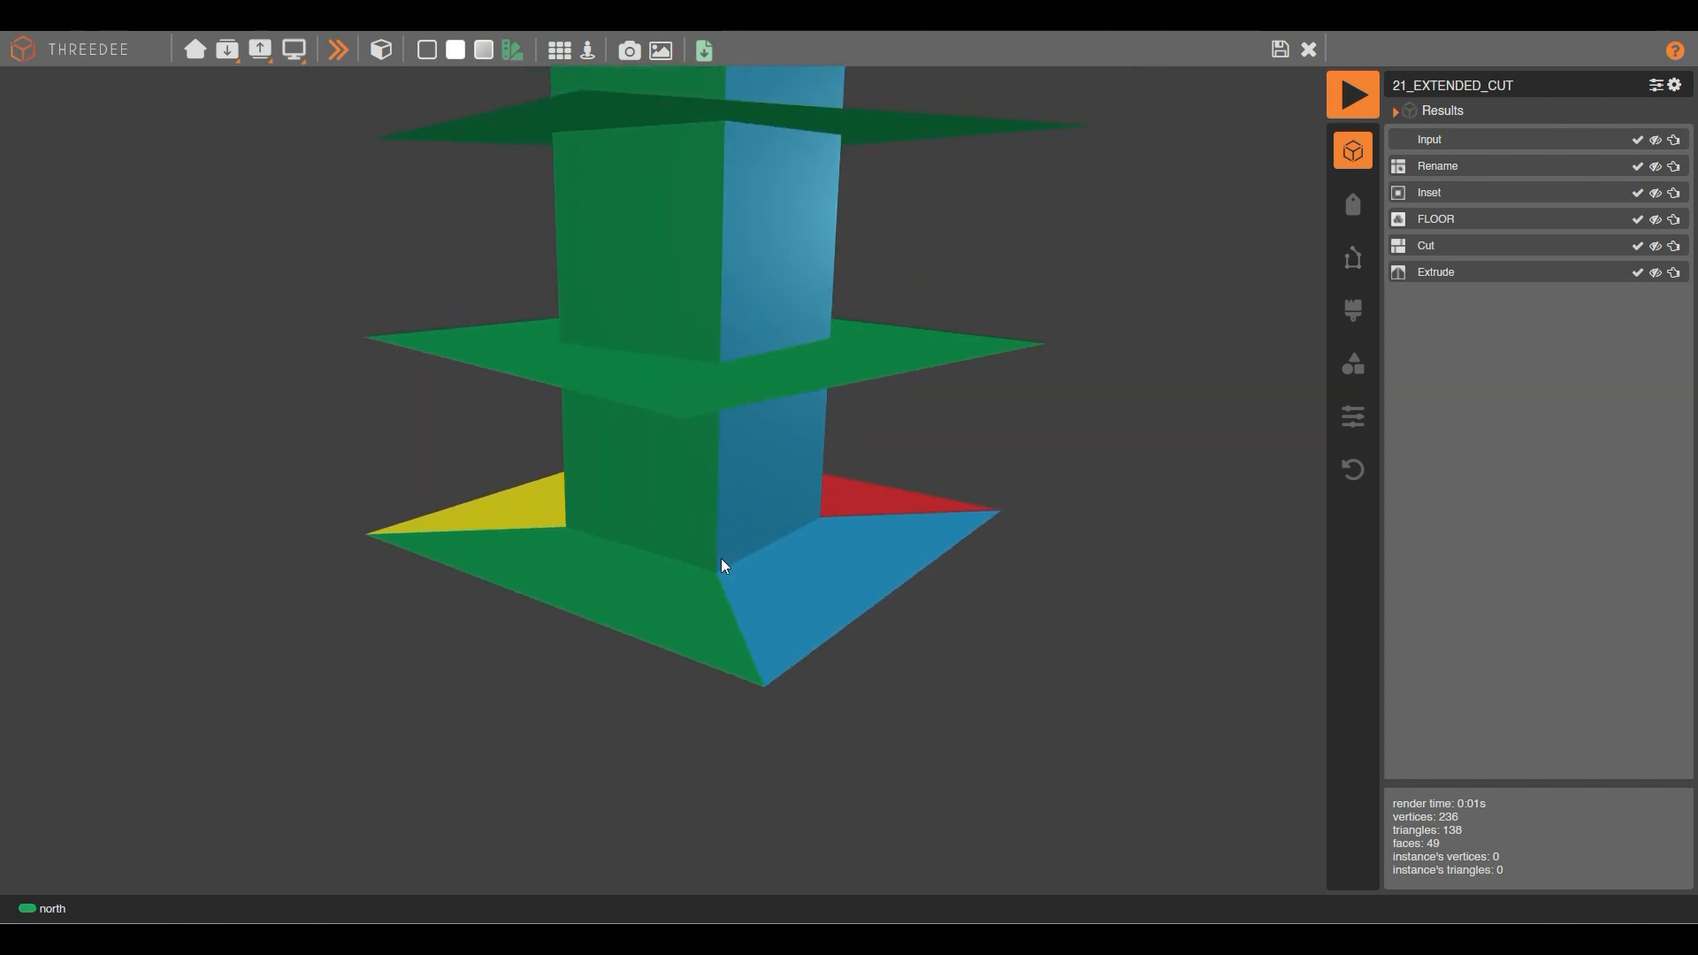
scroll(817, 694, down, 8)
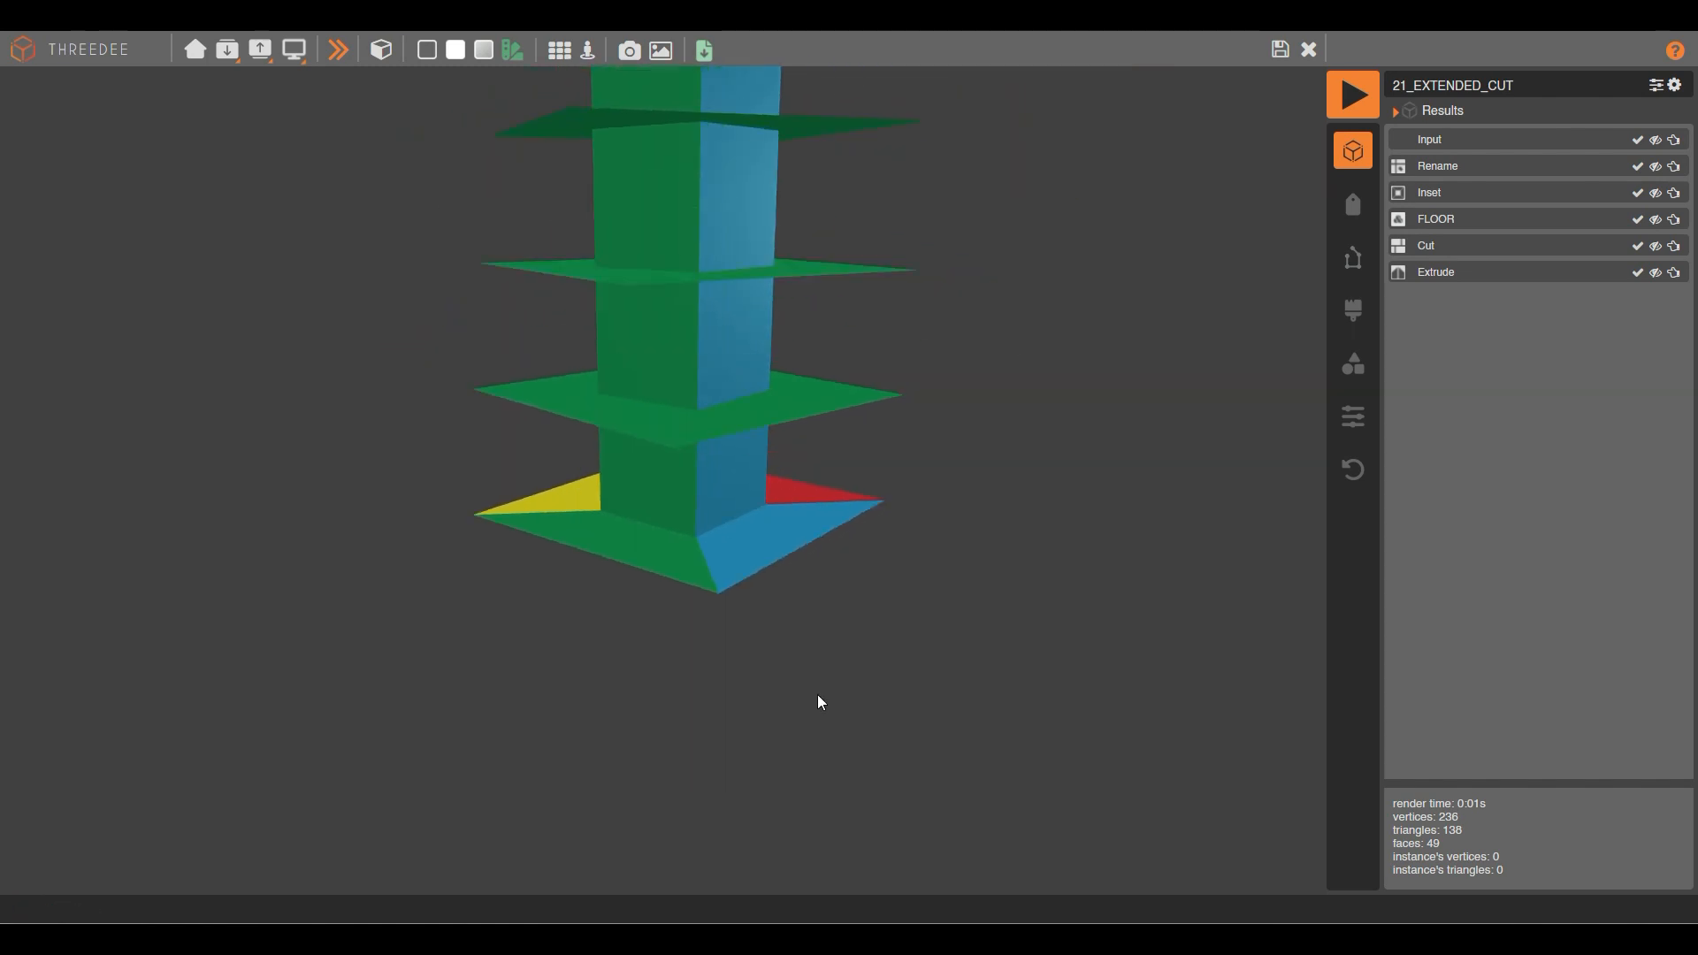
right_drag(714, 213, 688, 509)
scroll(656, 421, up, 3)
drag(656, 429, 681, 621)
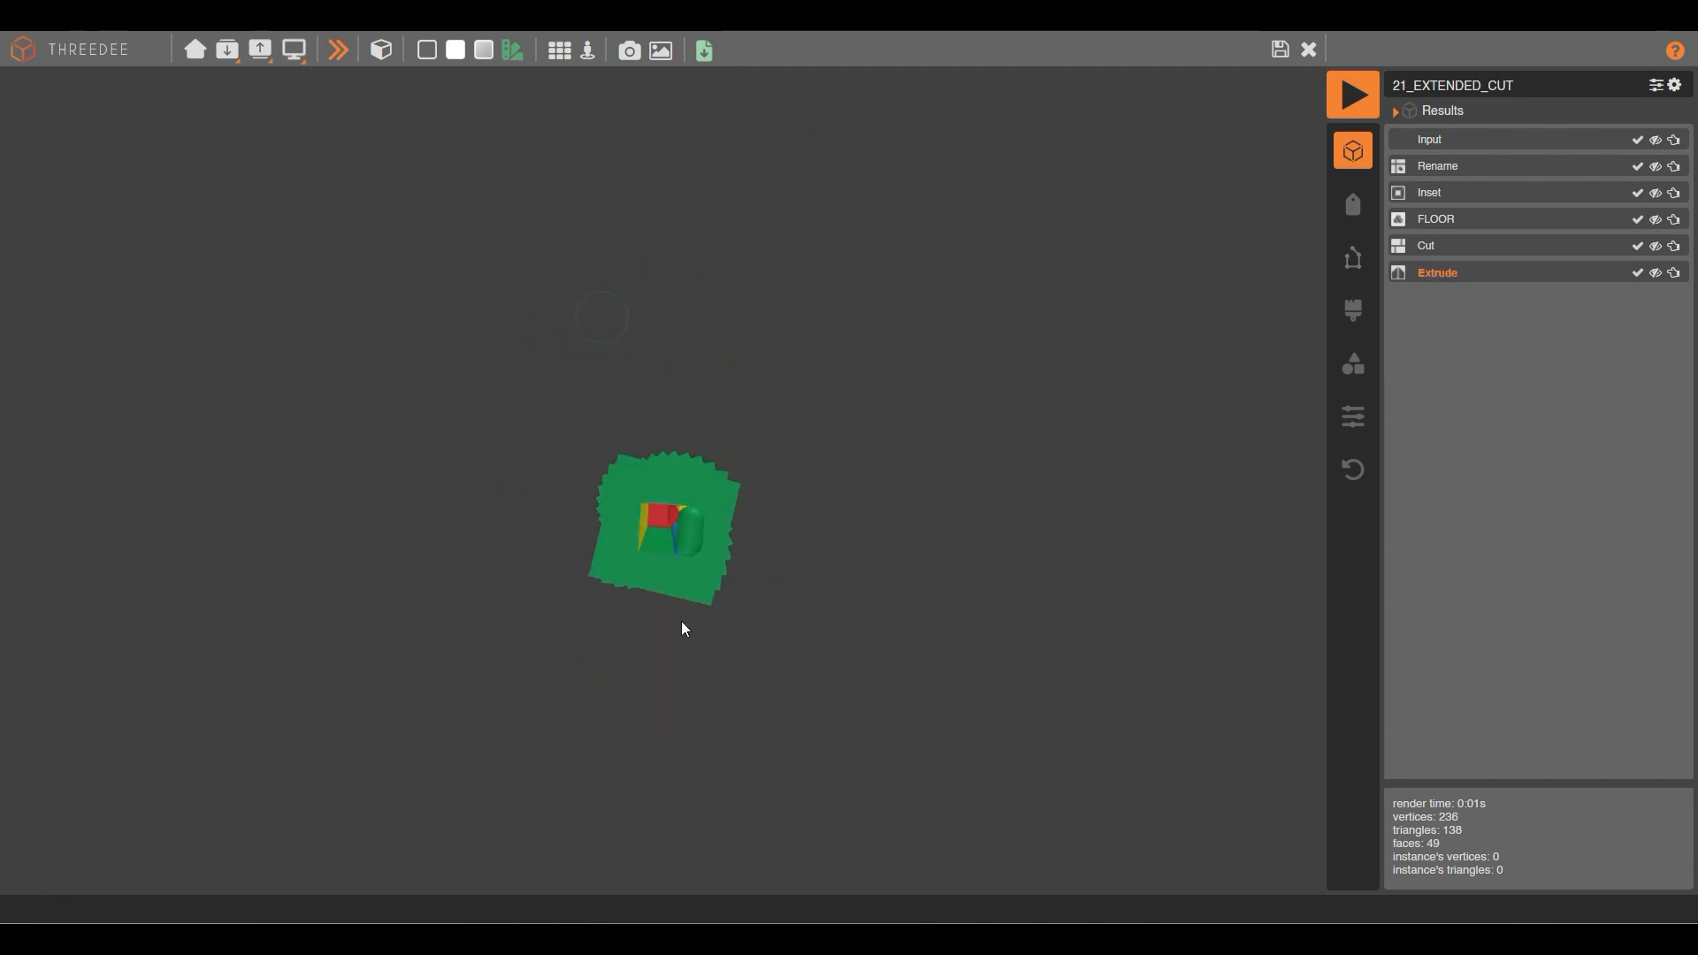
scroll(681, 619, up, 8)
drag(661, 540, 699, 453)
click(664, 680)
scroll(693, 665, down, 8)
scroll(700, 453, down, 4)
drag(903, 489, 834, 421)
Back in the node graph, delete the wire linking Cut to the Extrude node.
click(1278, 50)
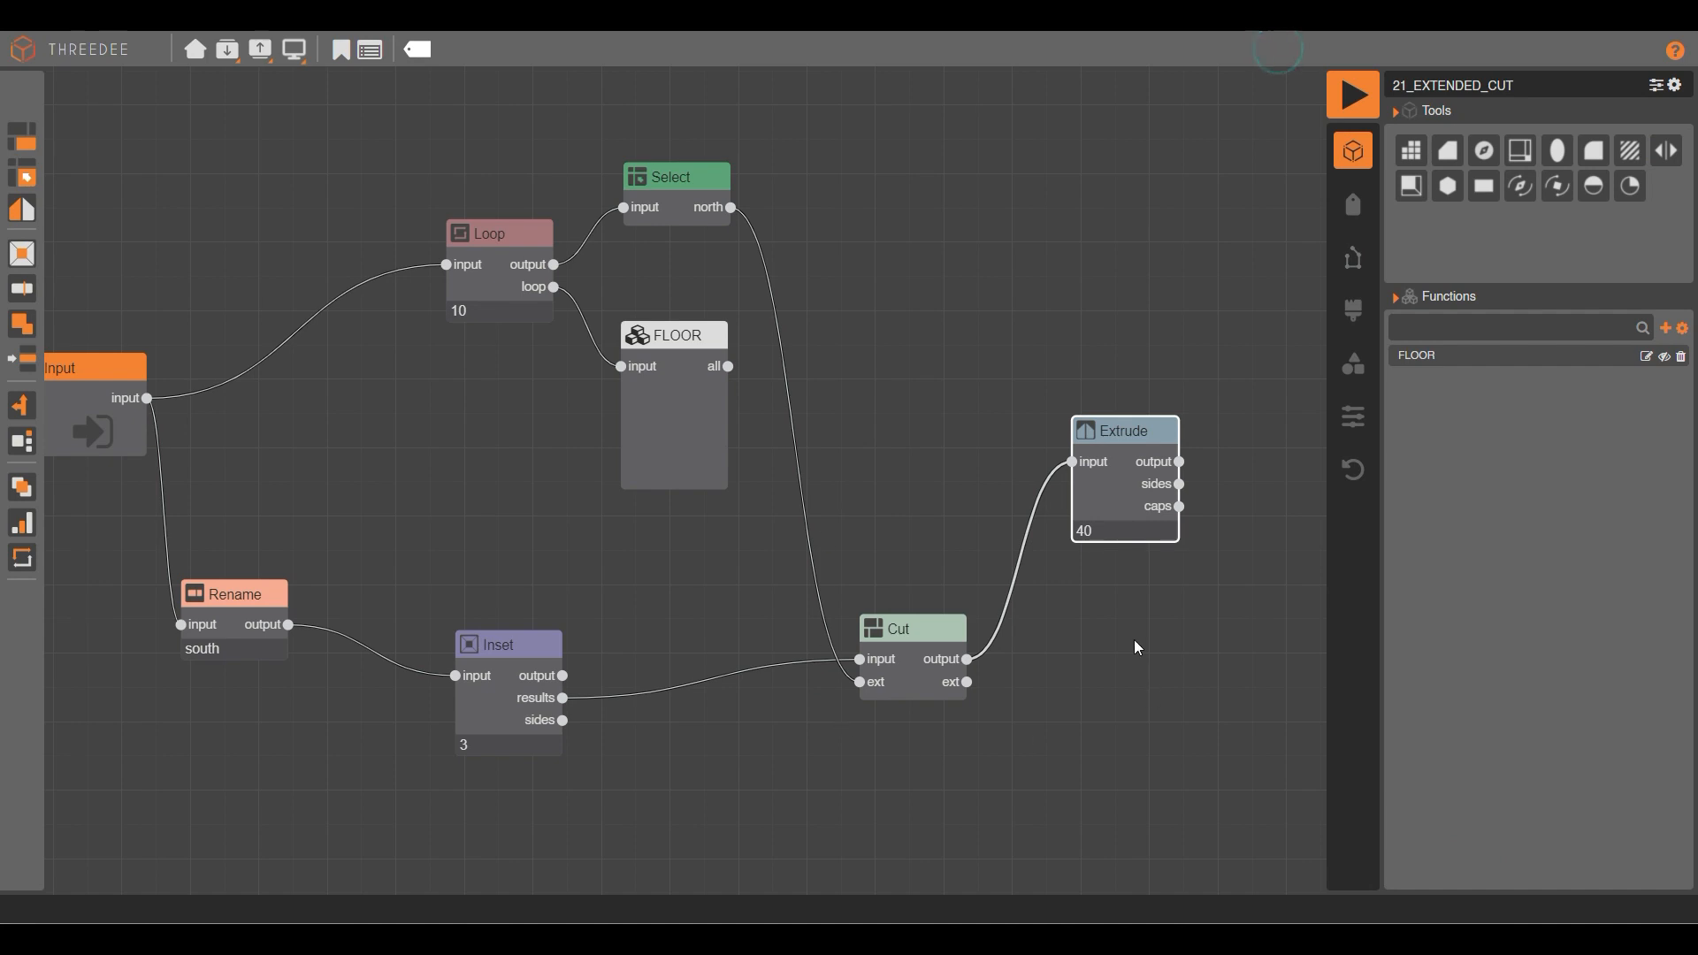
drag(1005, 671, 854, 566)
scroll(854, 566, up, 4)
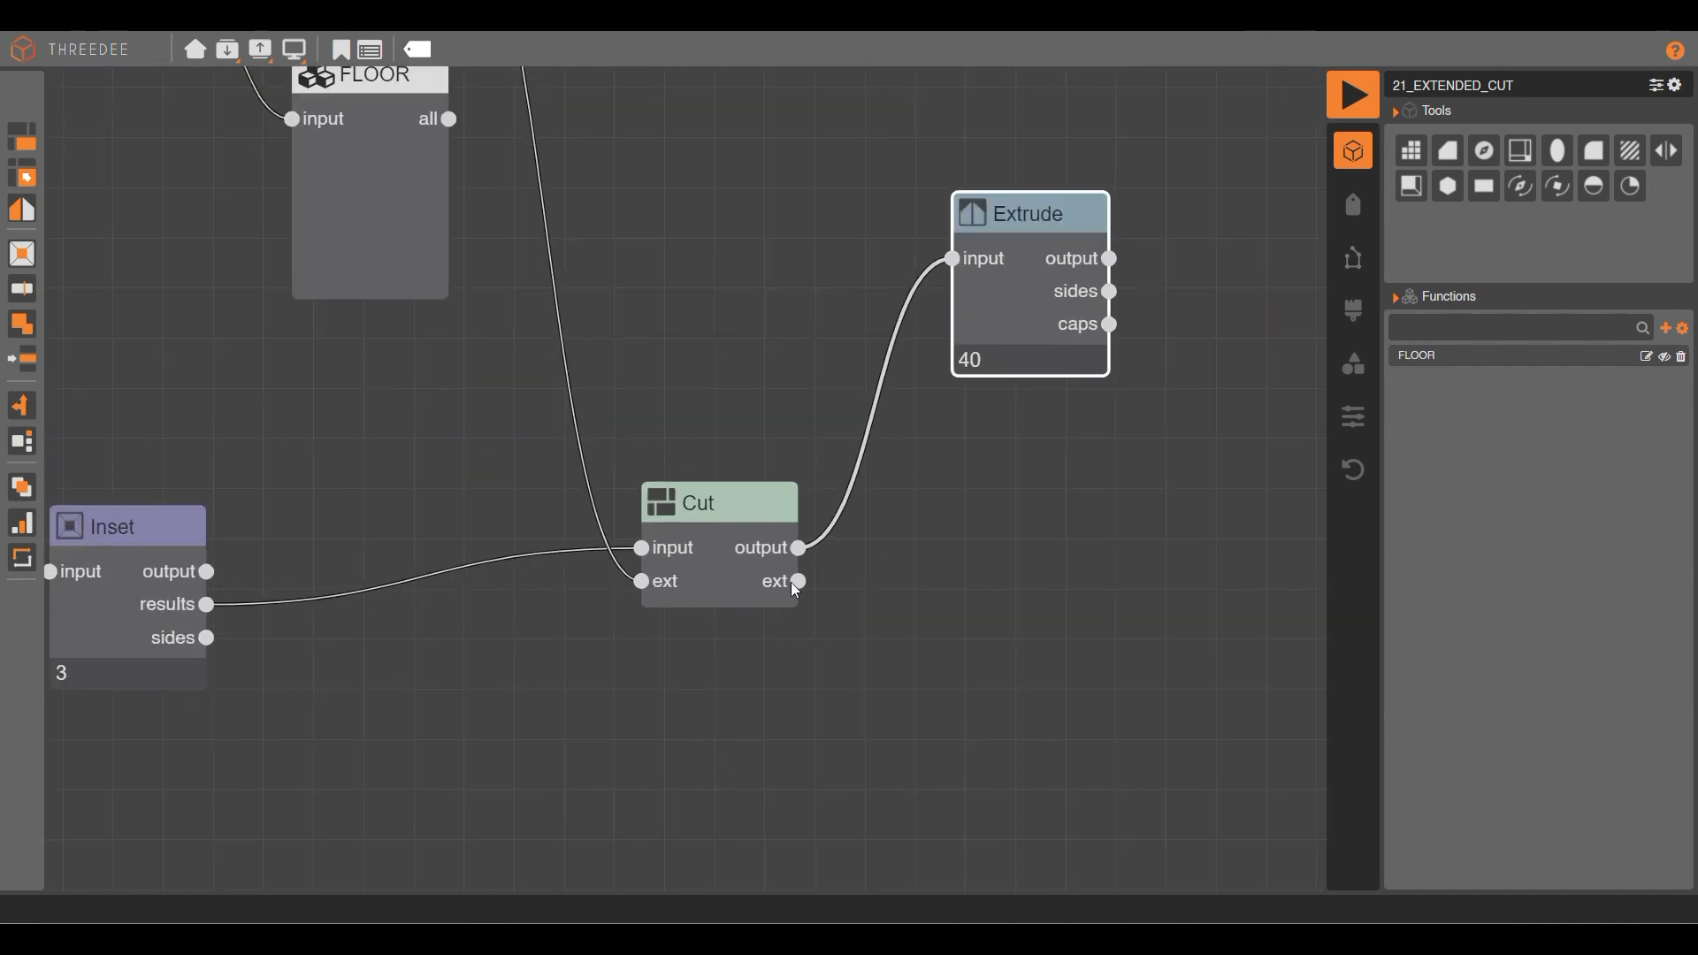
scroll(939, 535, down, 3)
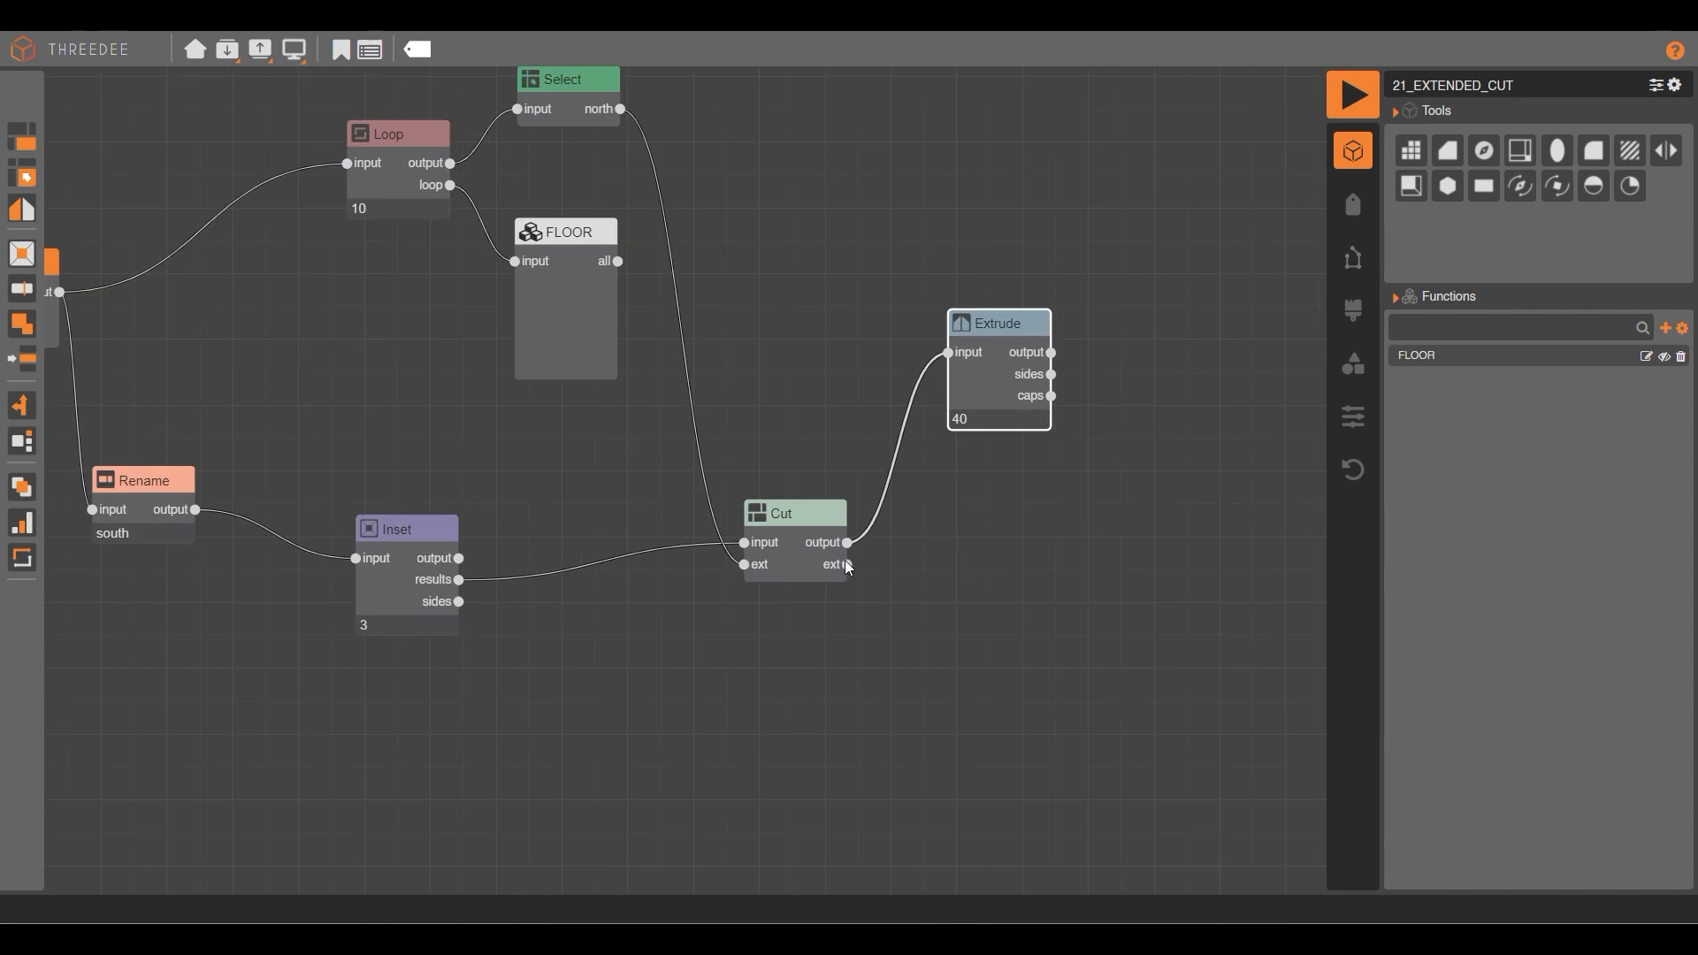
click(950, 352)
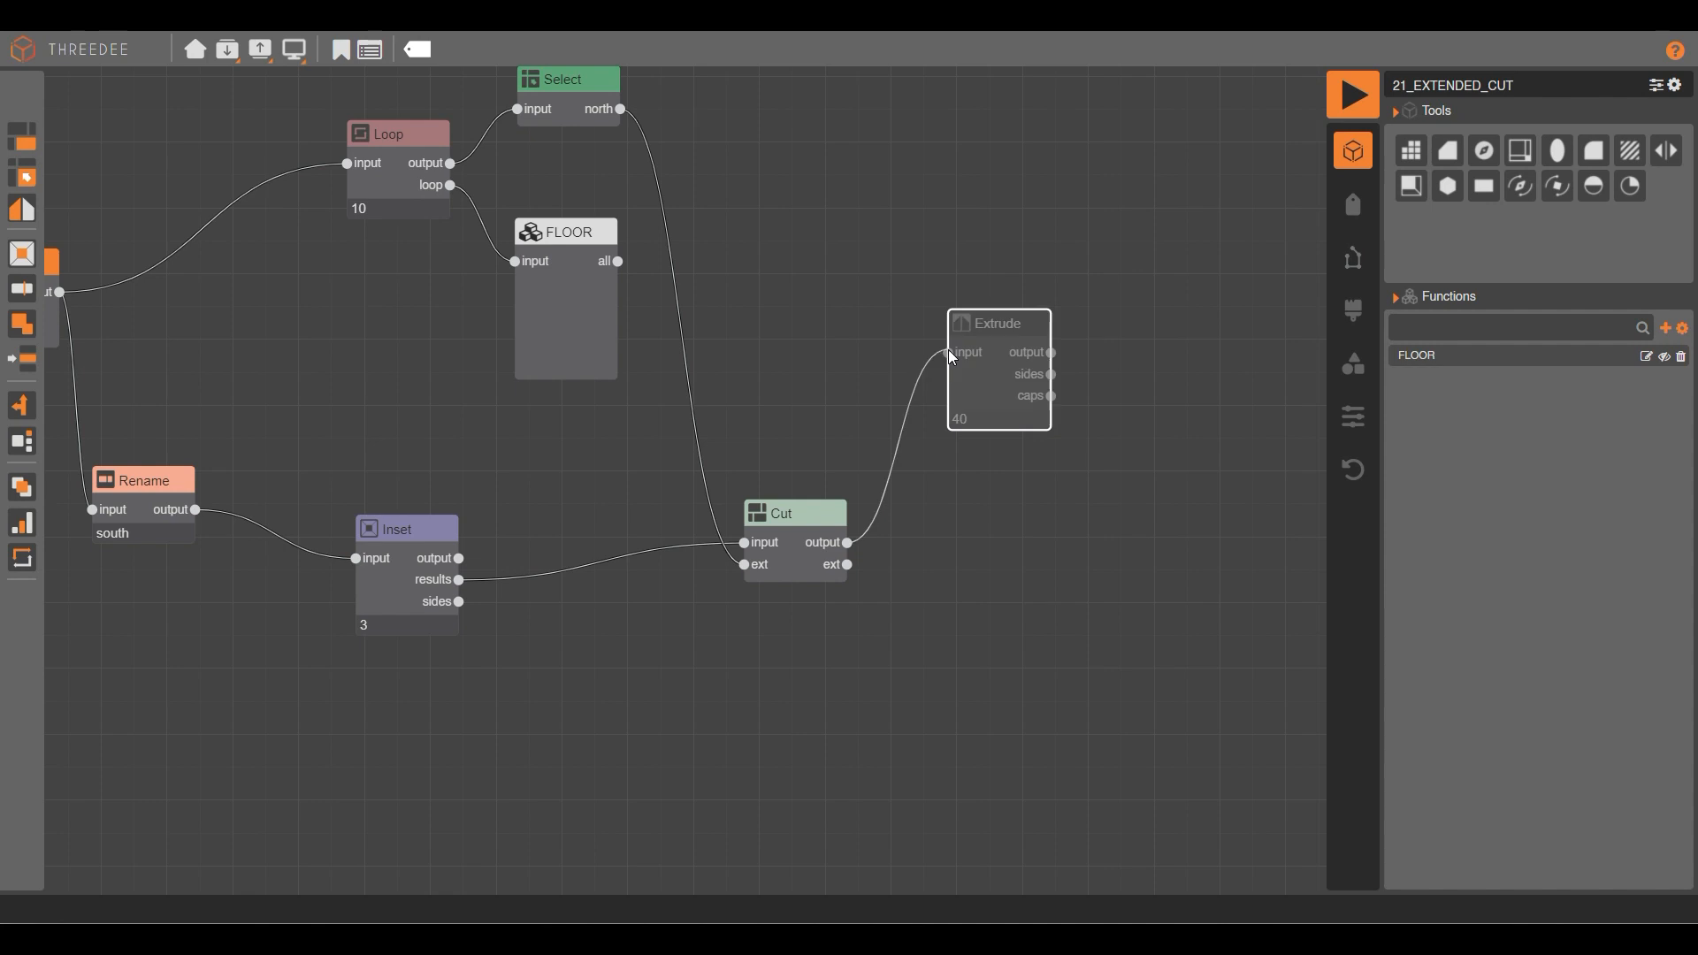
Branch a Select node from Cut's ext output that picks the invisible-labelled faces.
drag(849, 564, 919, 607)
click(999, 665)
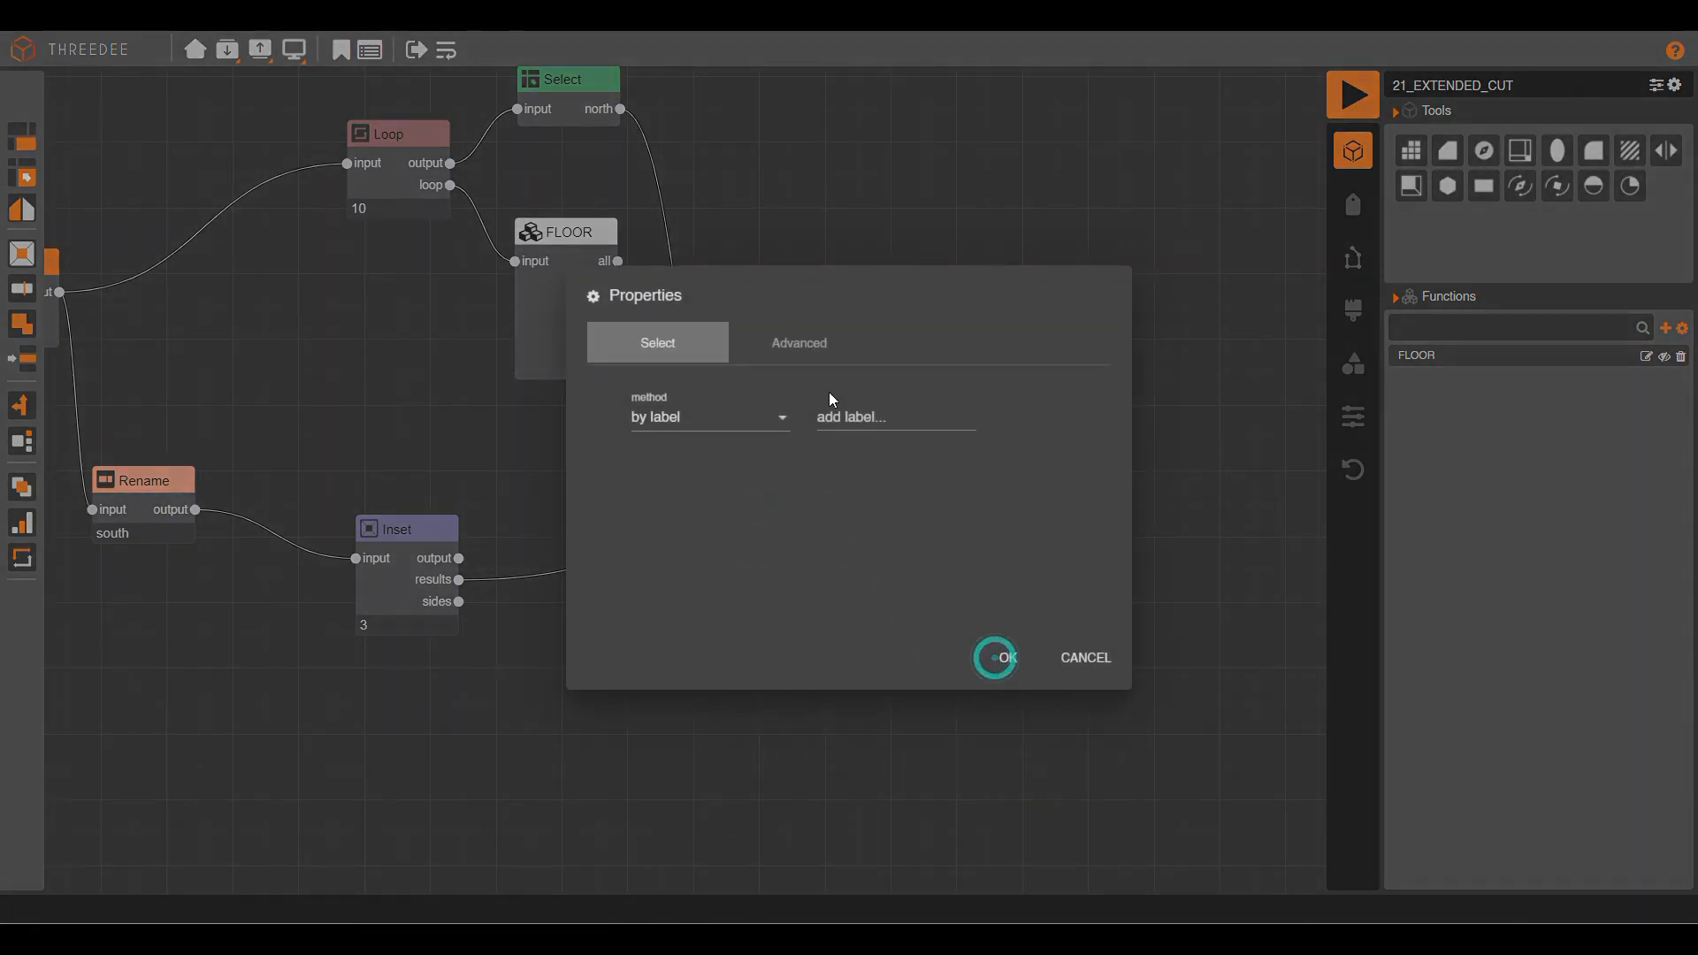
click(871, 413)
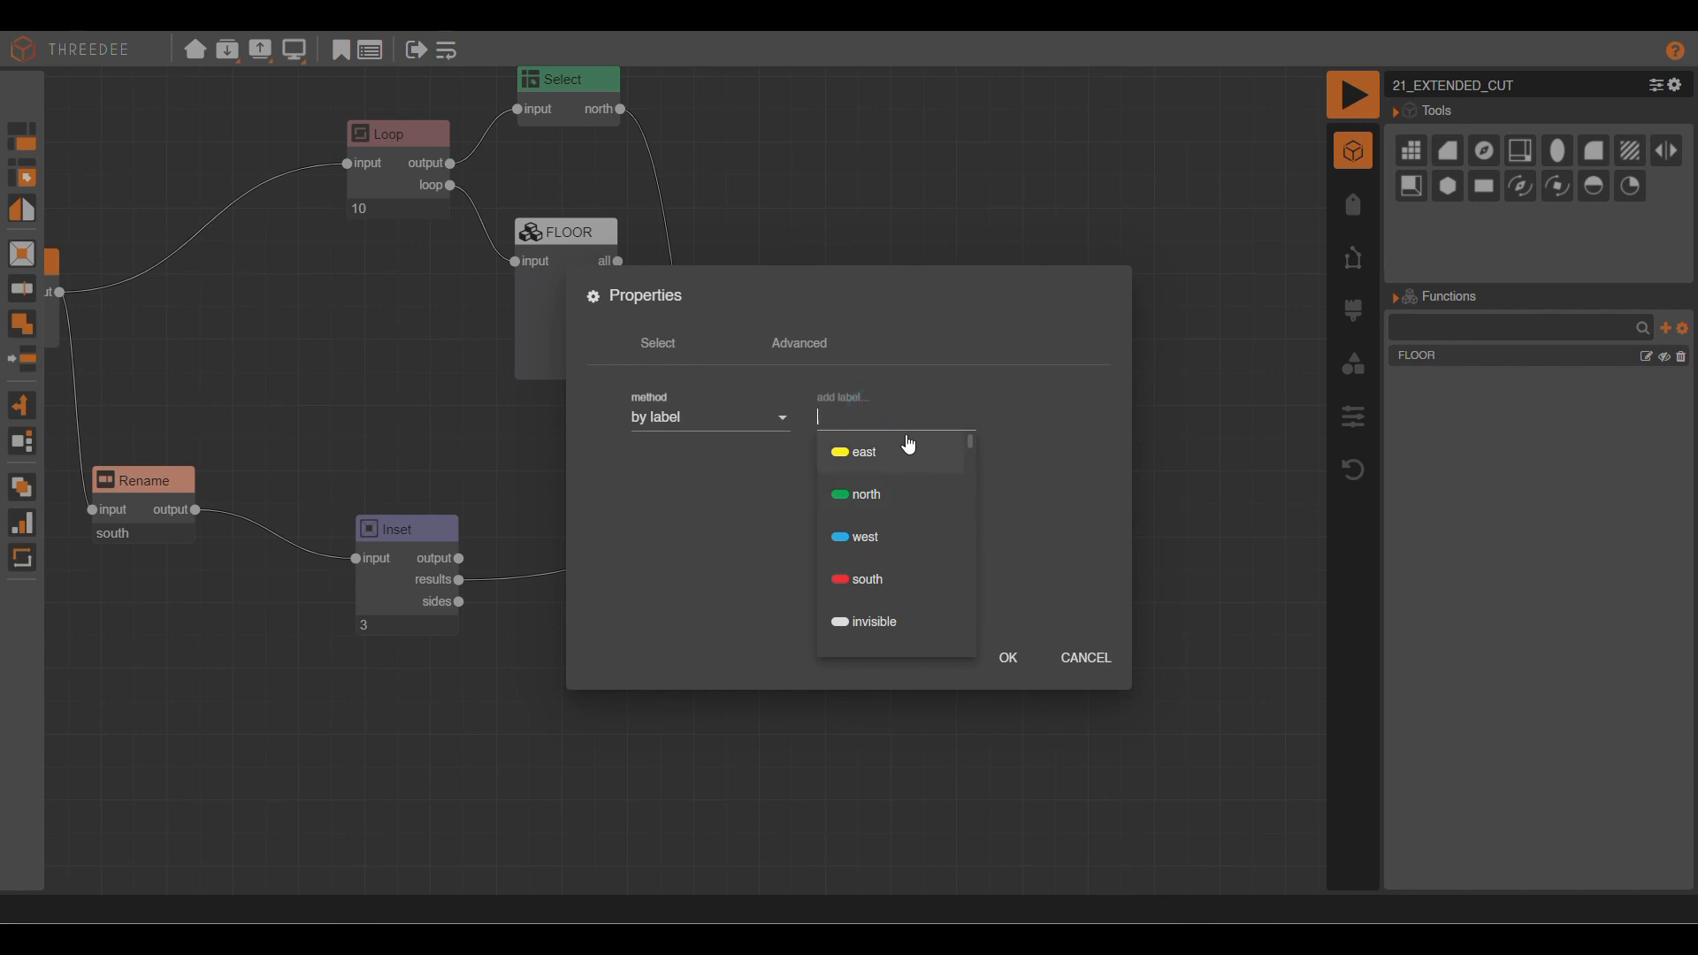
click(901, 622)
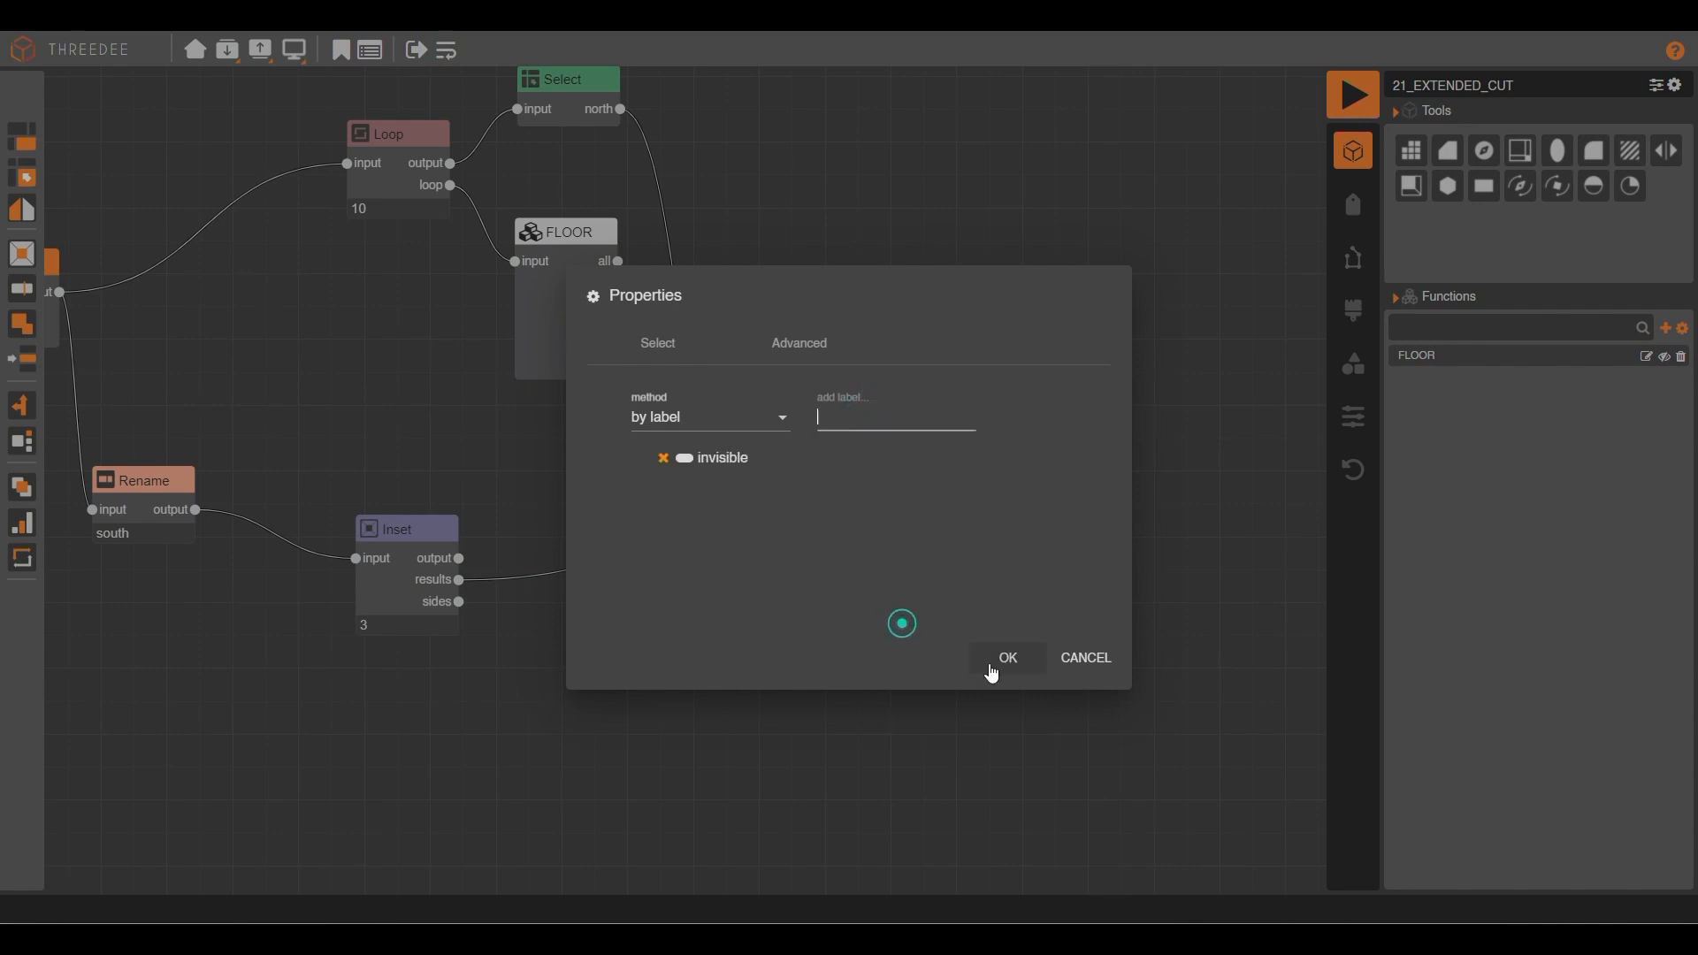
click(1004, 661)
Add a Rename node after the selection relabelling all faces south, then render.
drag(1022, 647, 1125, 559)
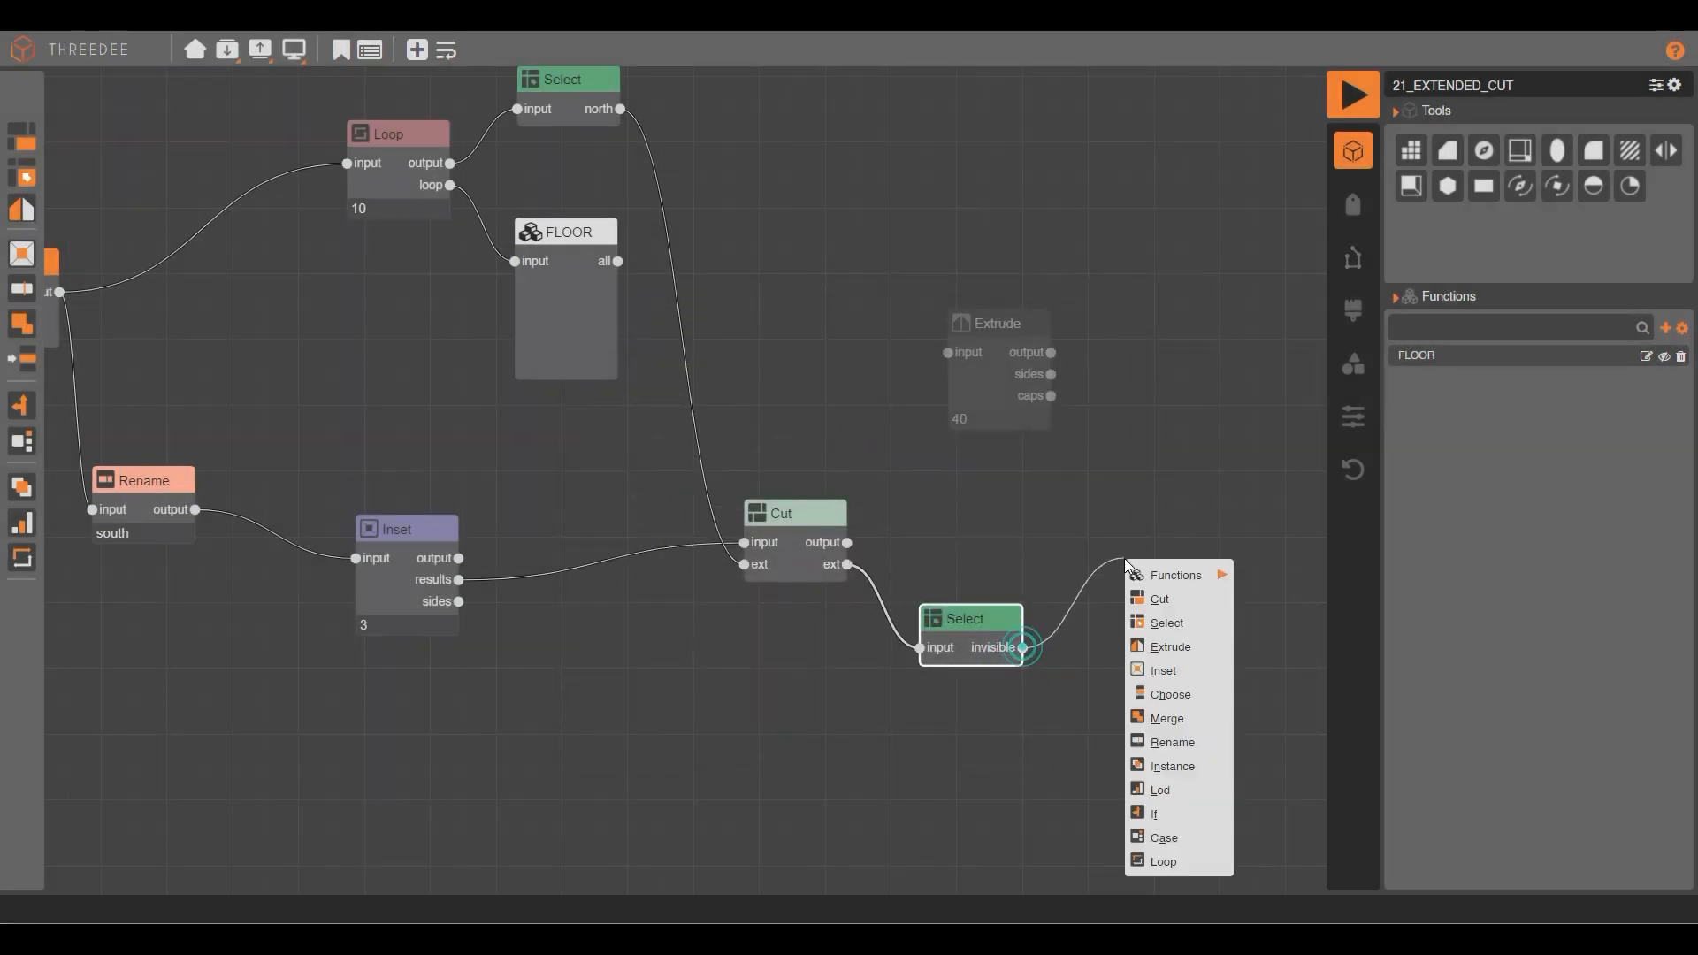
click(1196, 747)
click(1196, 747)
click(698, 475)
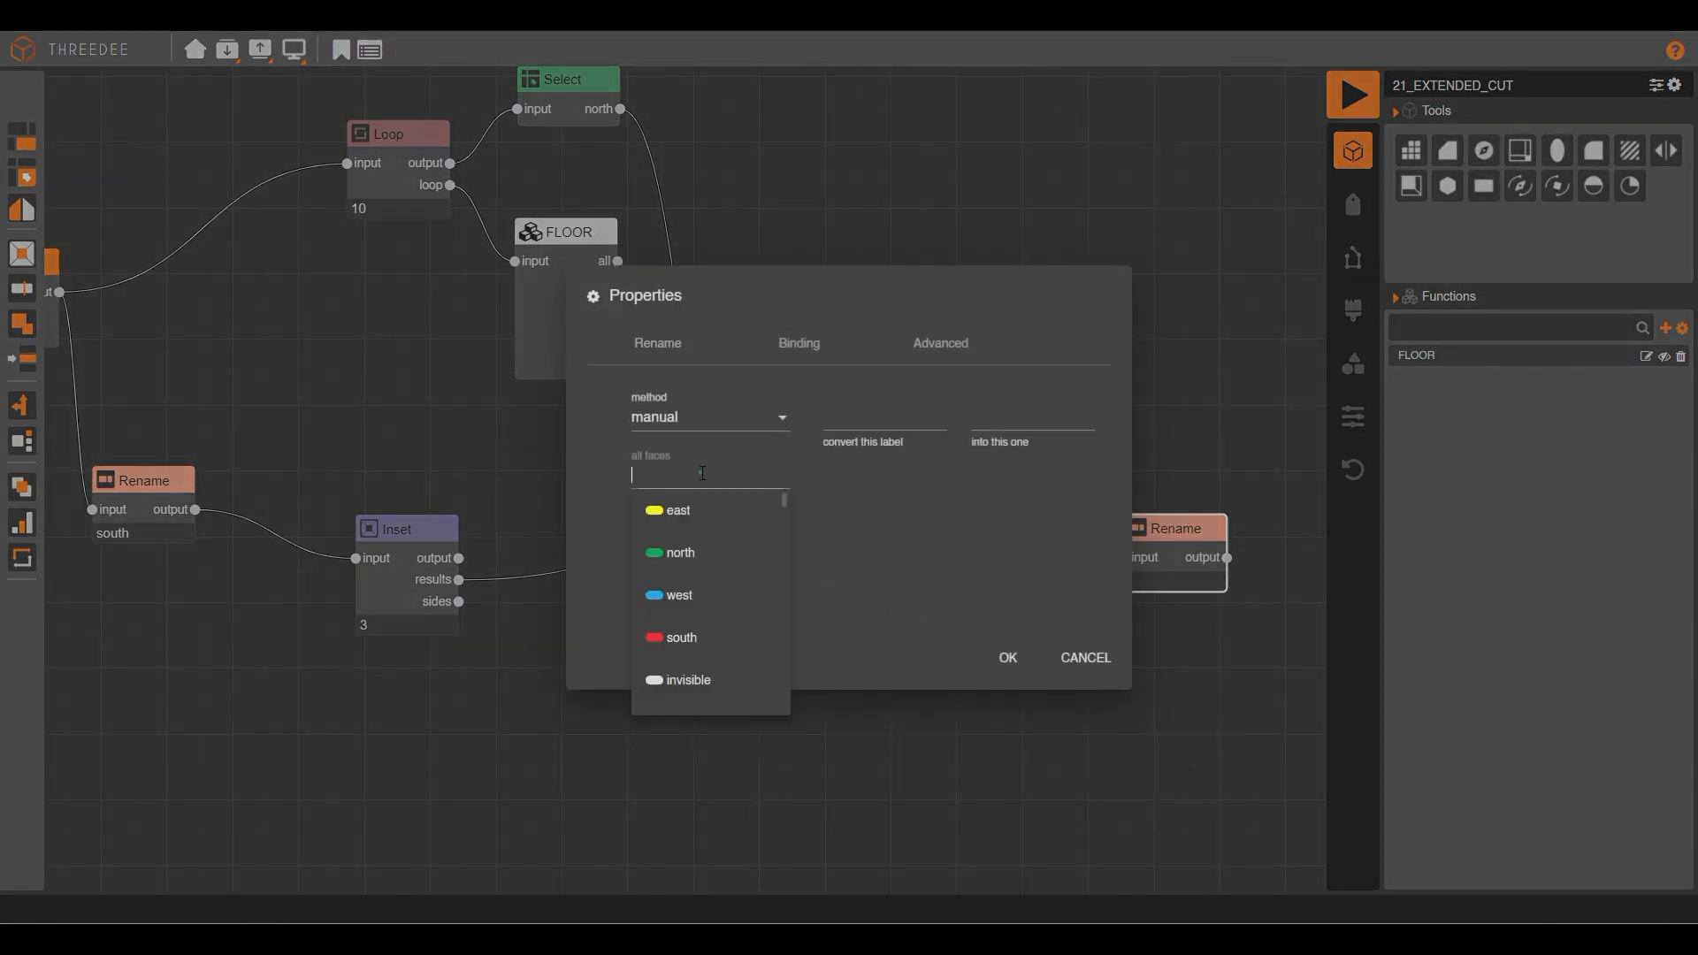
click(703, 652)
click(1006, 658)
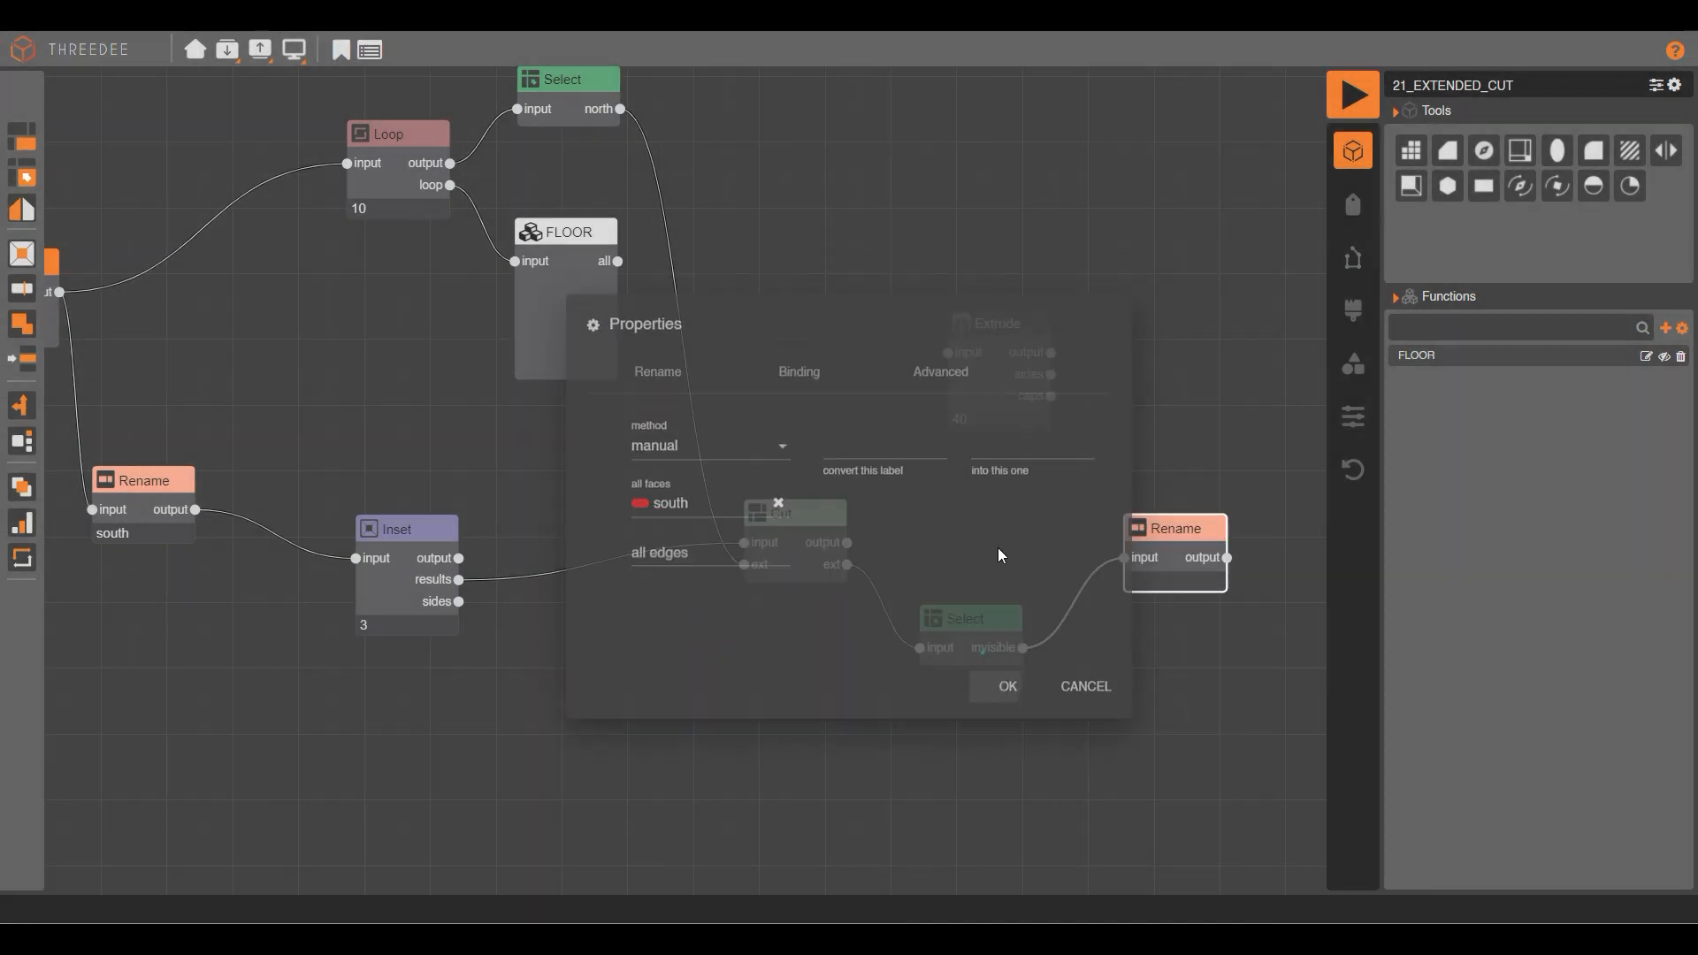
click(1350, 97)
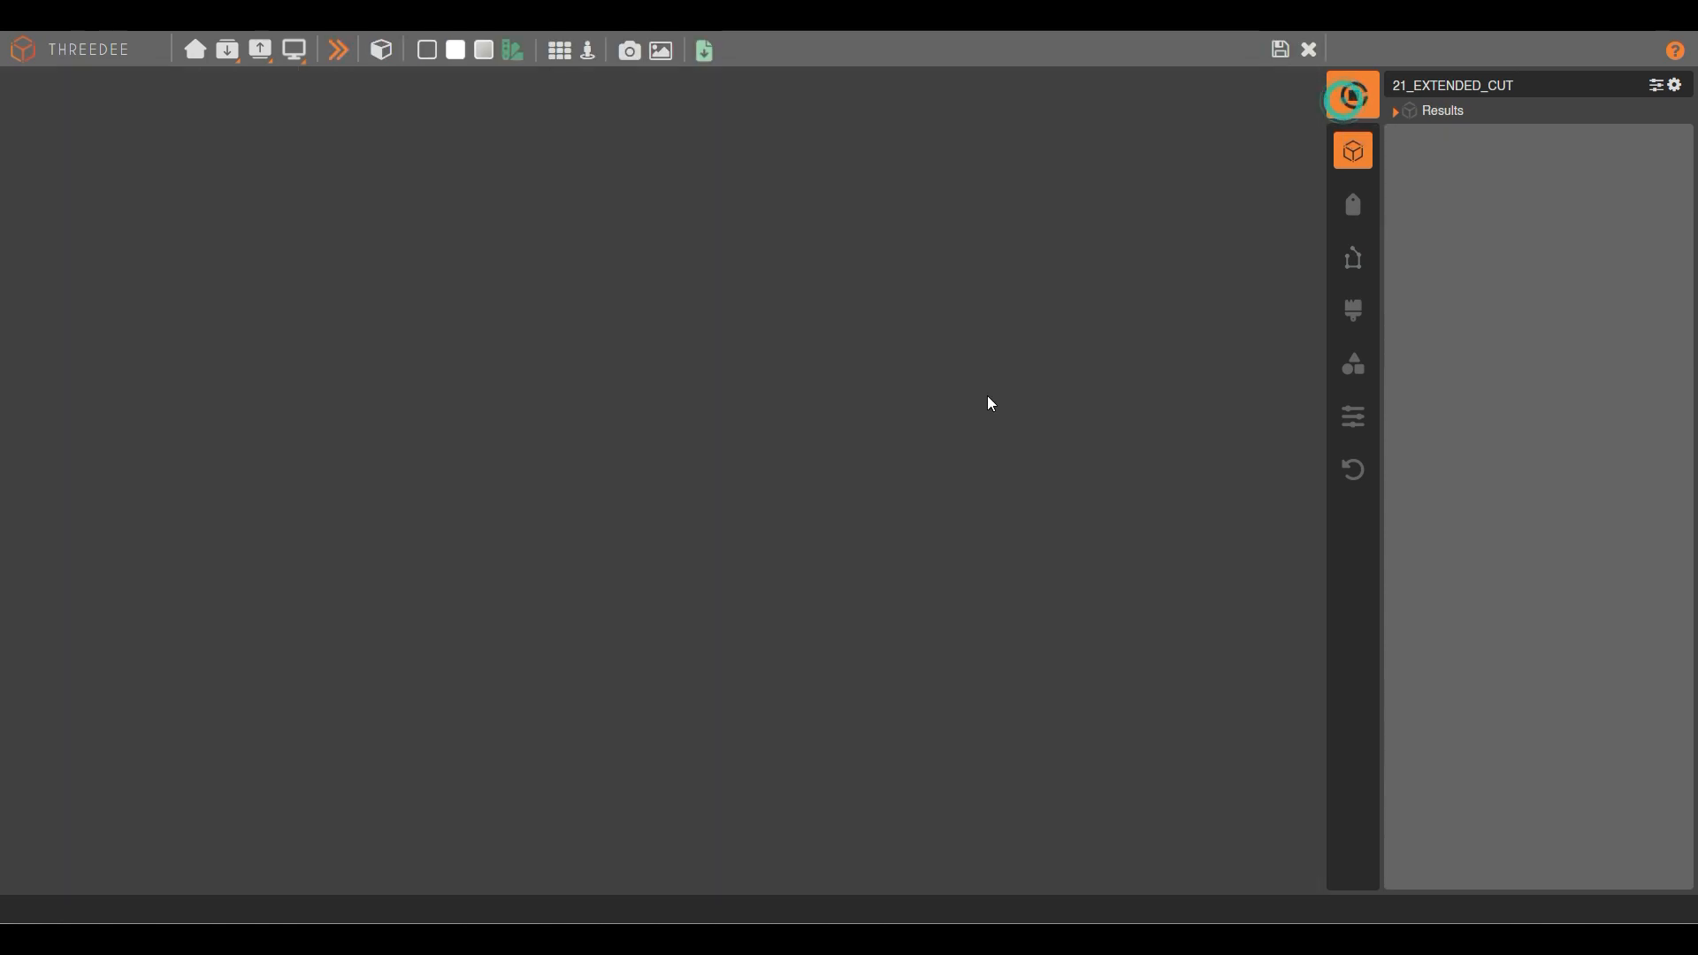
Orbit and zoom to the tower top and inspect the red south-labelled square face.
drag(766, 371, 661, 512)
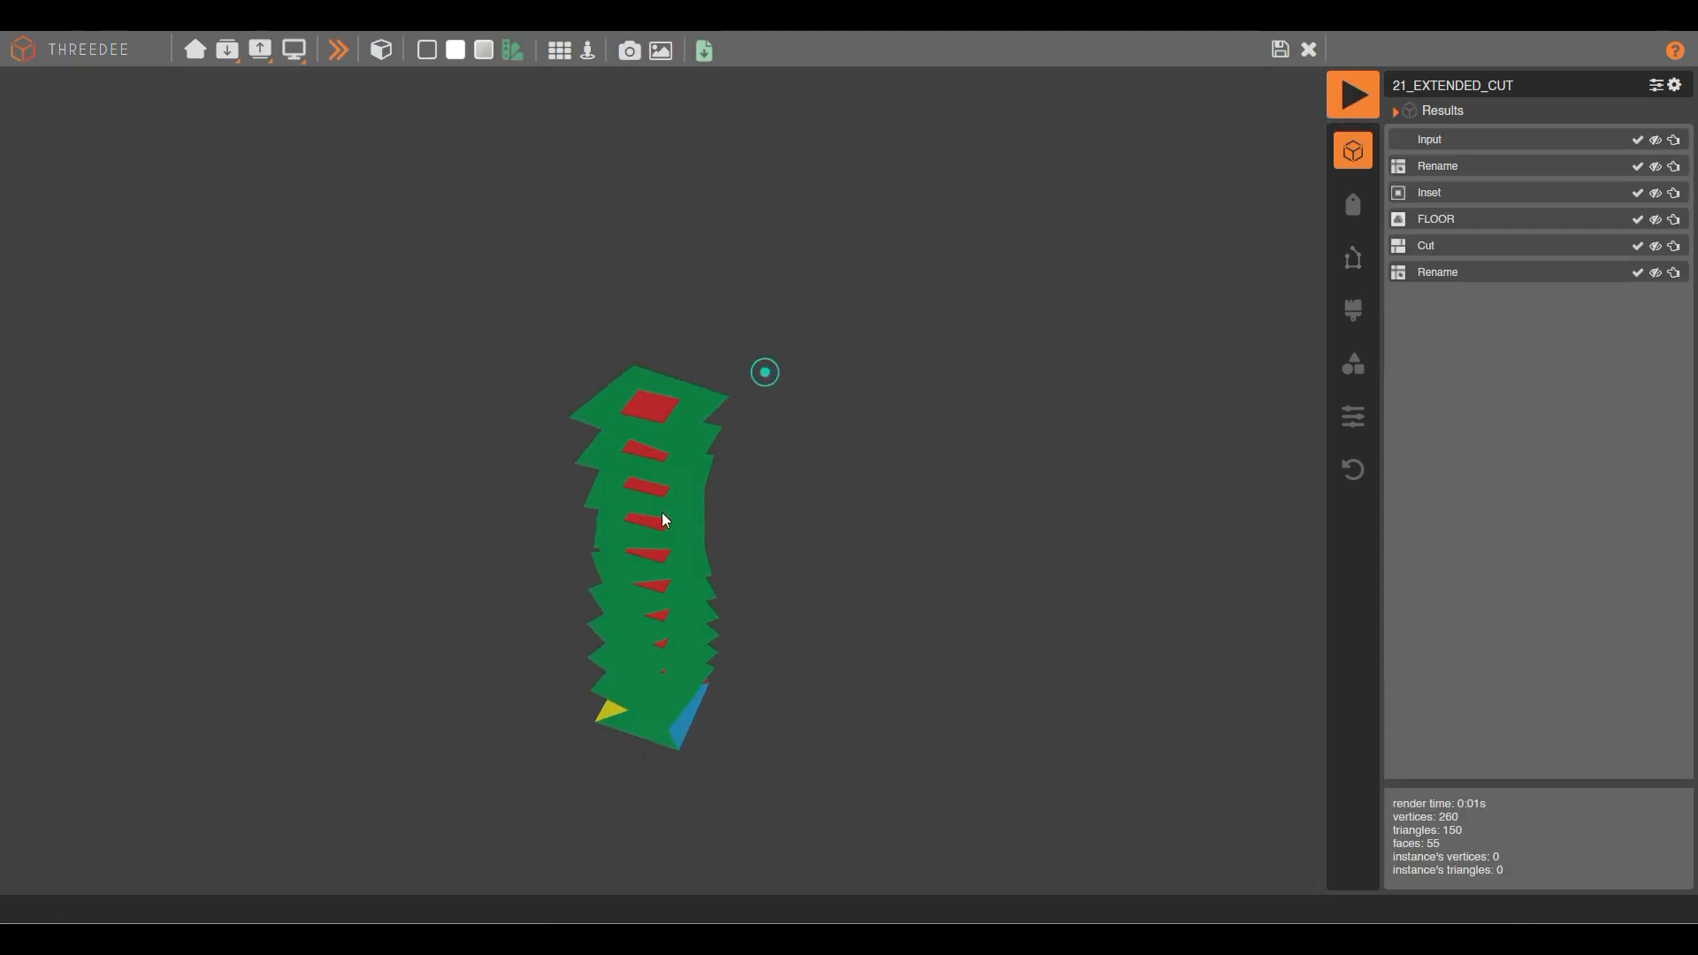
scroll(665, 424, up, 5)
right_drag(667, 331, 657, 478)
click(656, 476)
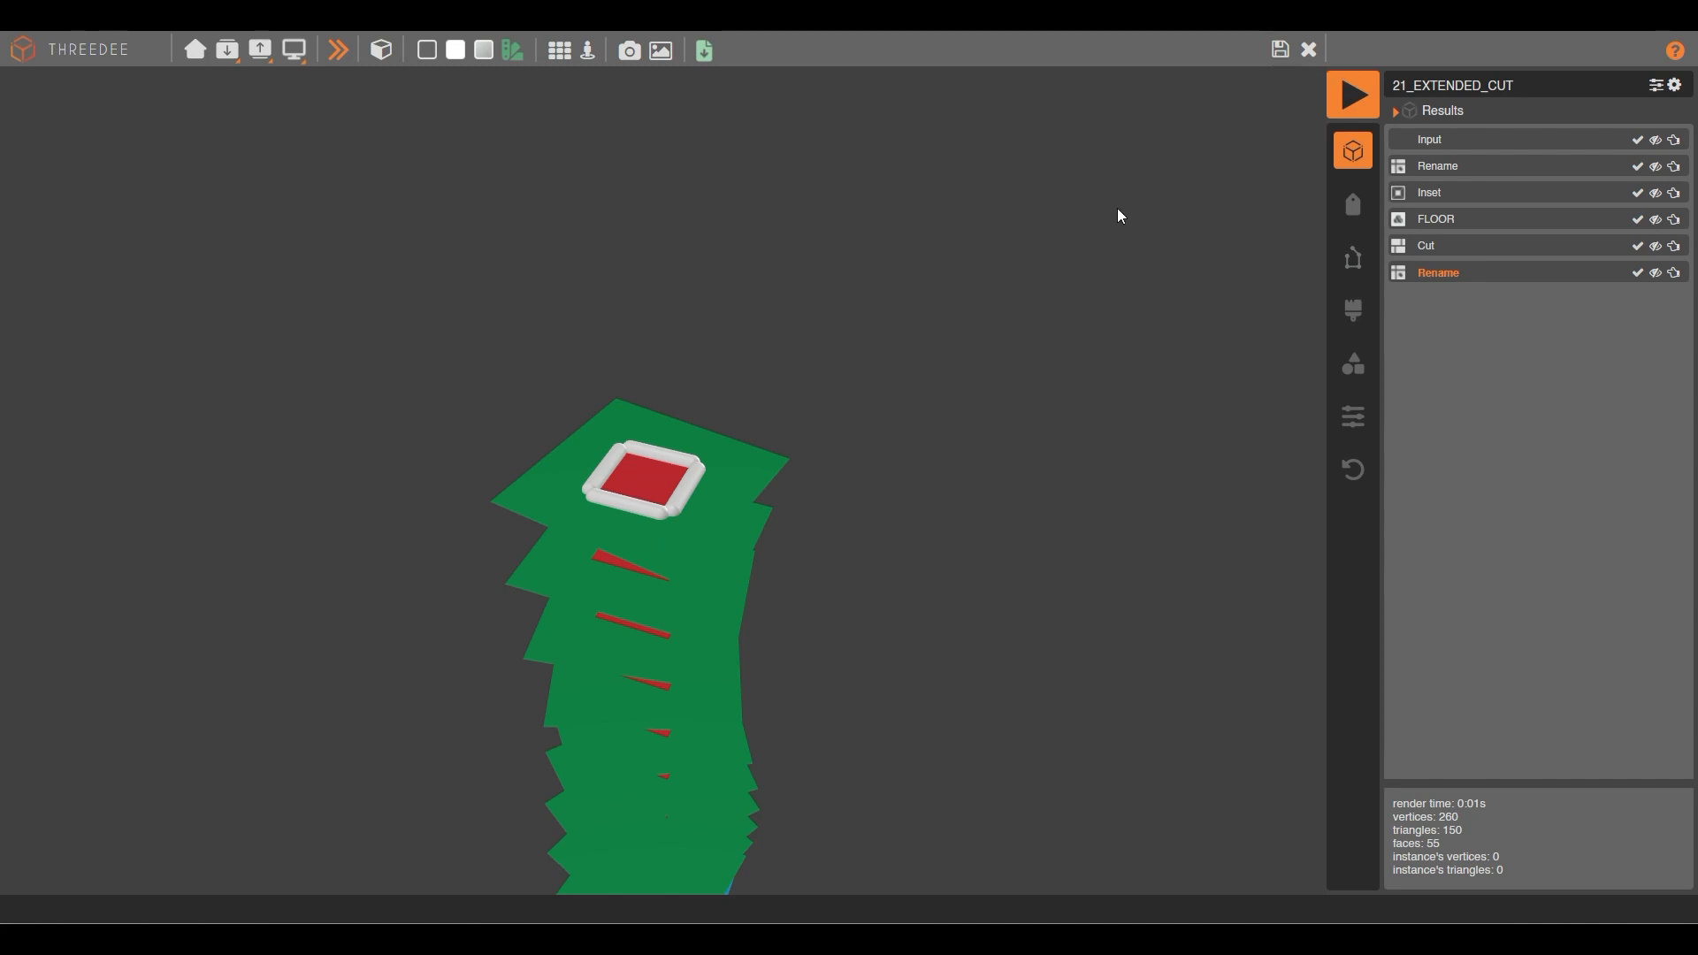
click(778, 588)
Add north to the Select node's chosen face labels.
click(1309, 50)
drag(1011, 527, 876, 353)
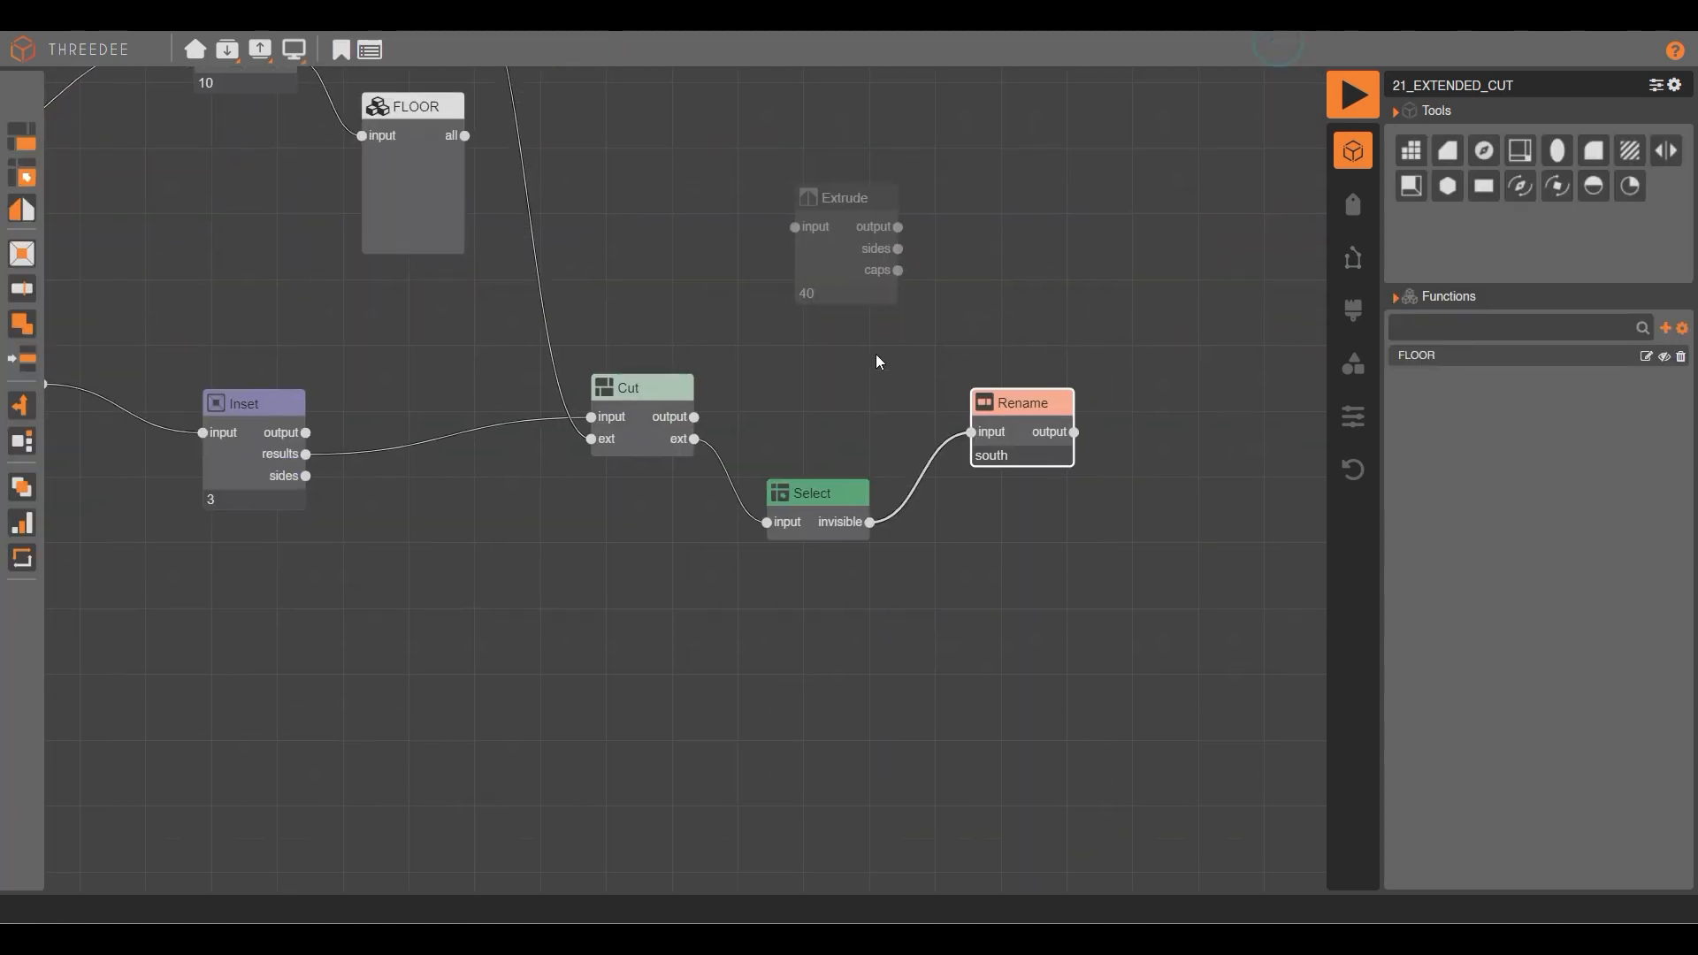
scroll(851, 525, up, 2)
click(799, 500)
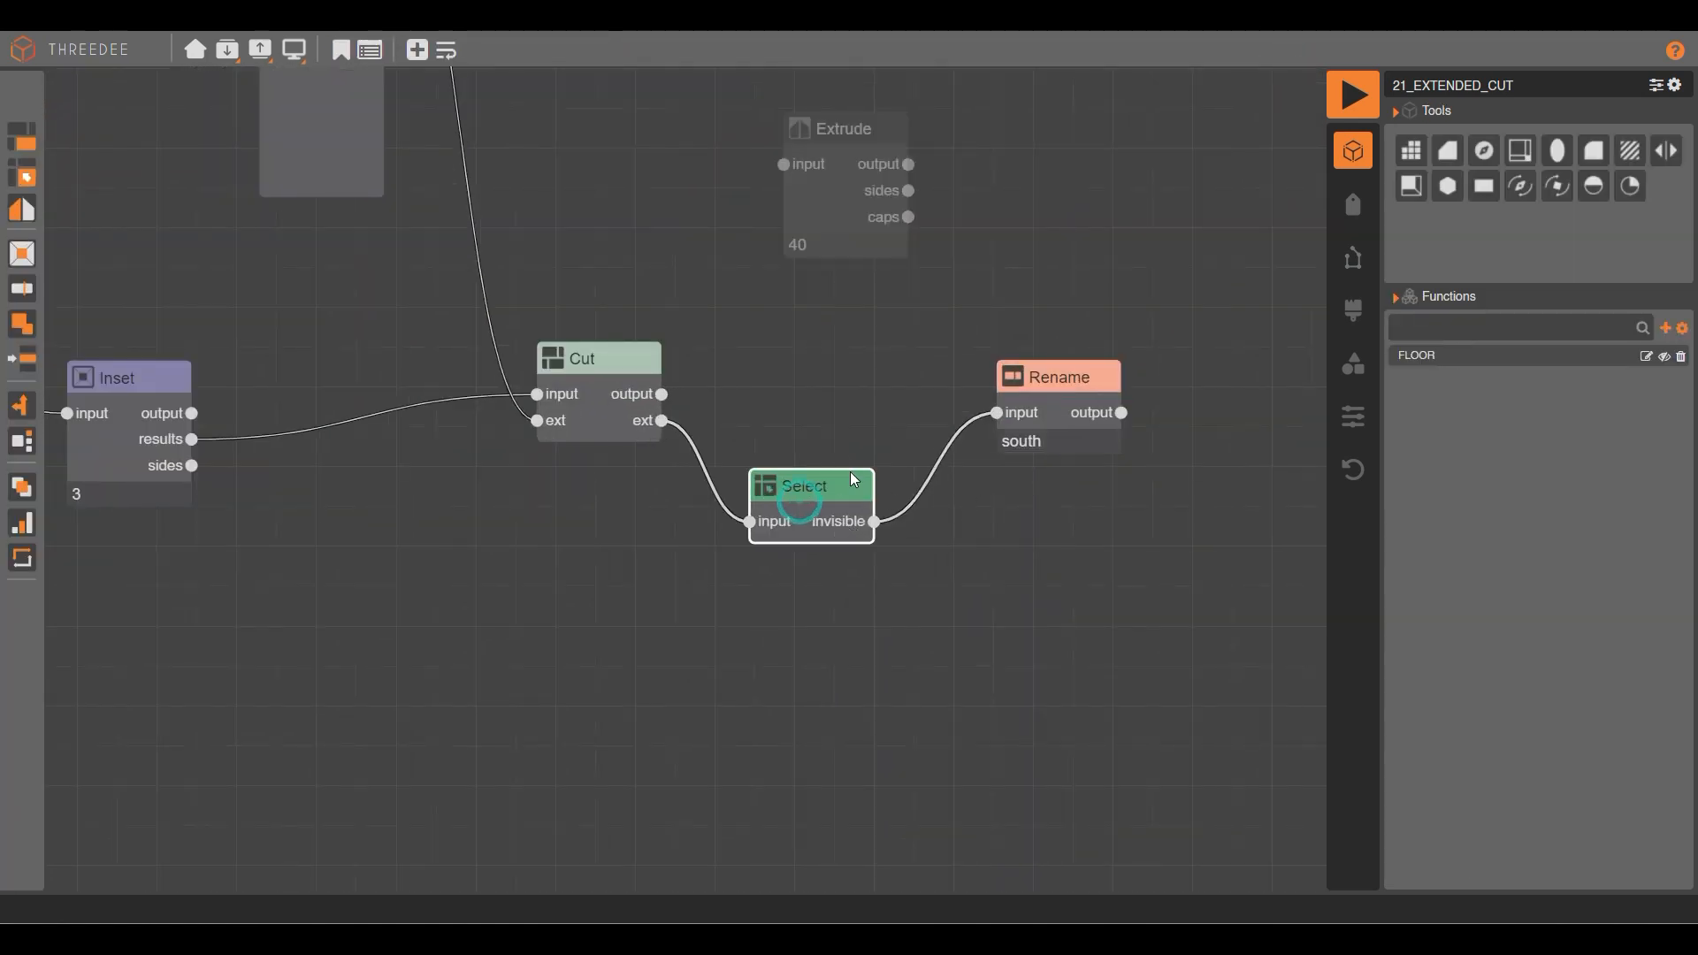
click(416, 50)
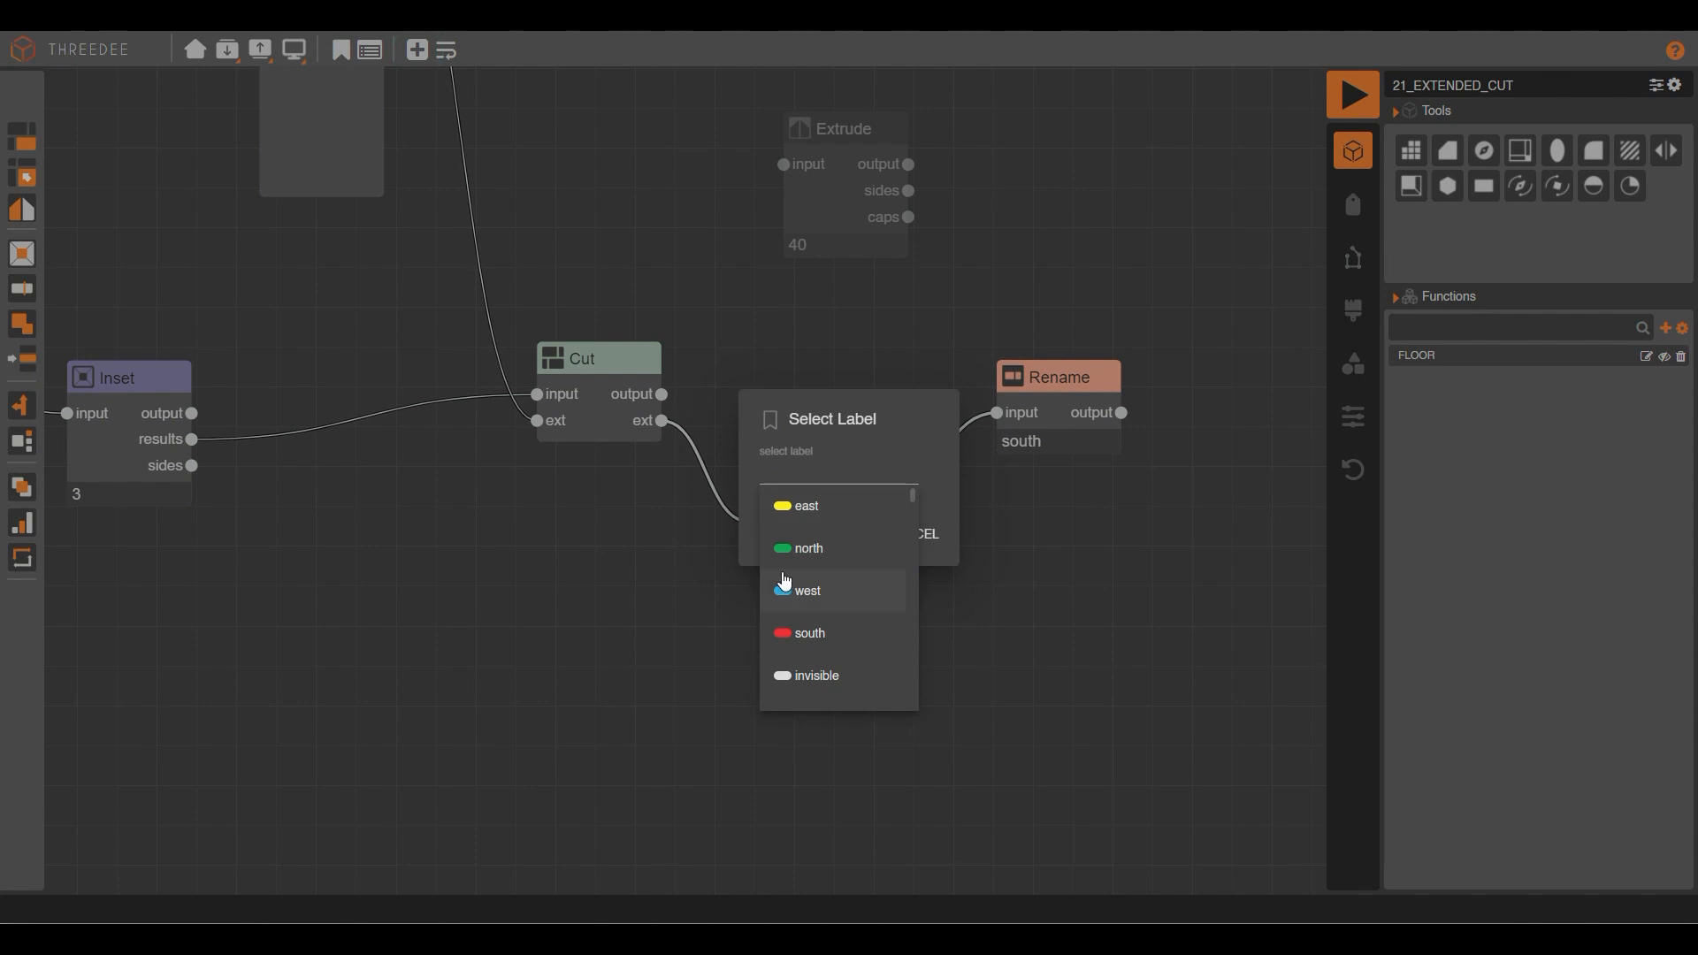
click(814, 553)
Feed the north faces into a new Rename node setting all faces to west, and render.
drag(874, 548, 988, 656)
click(1049, 786)
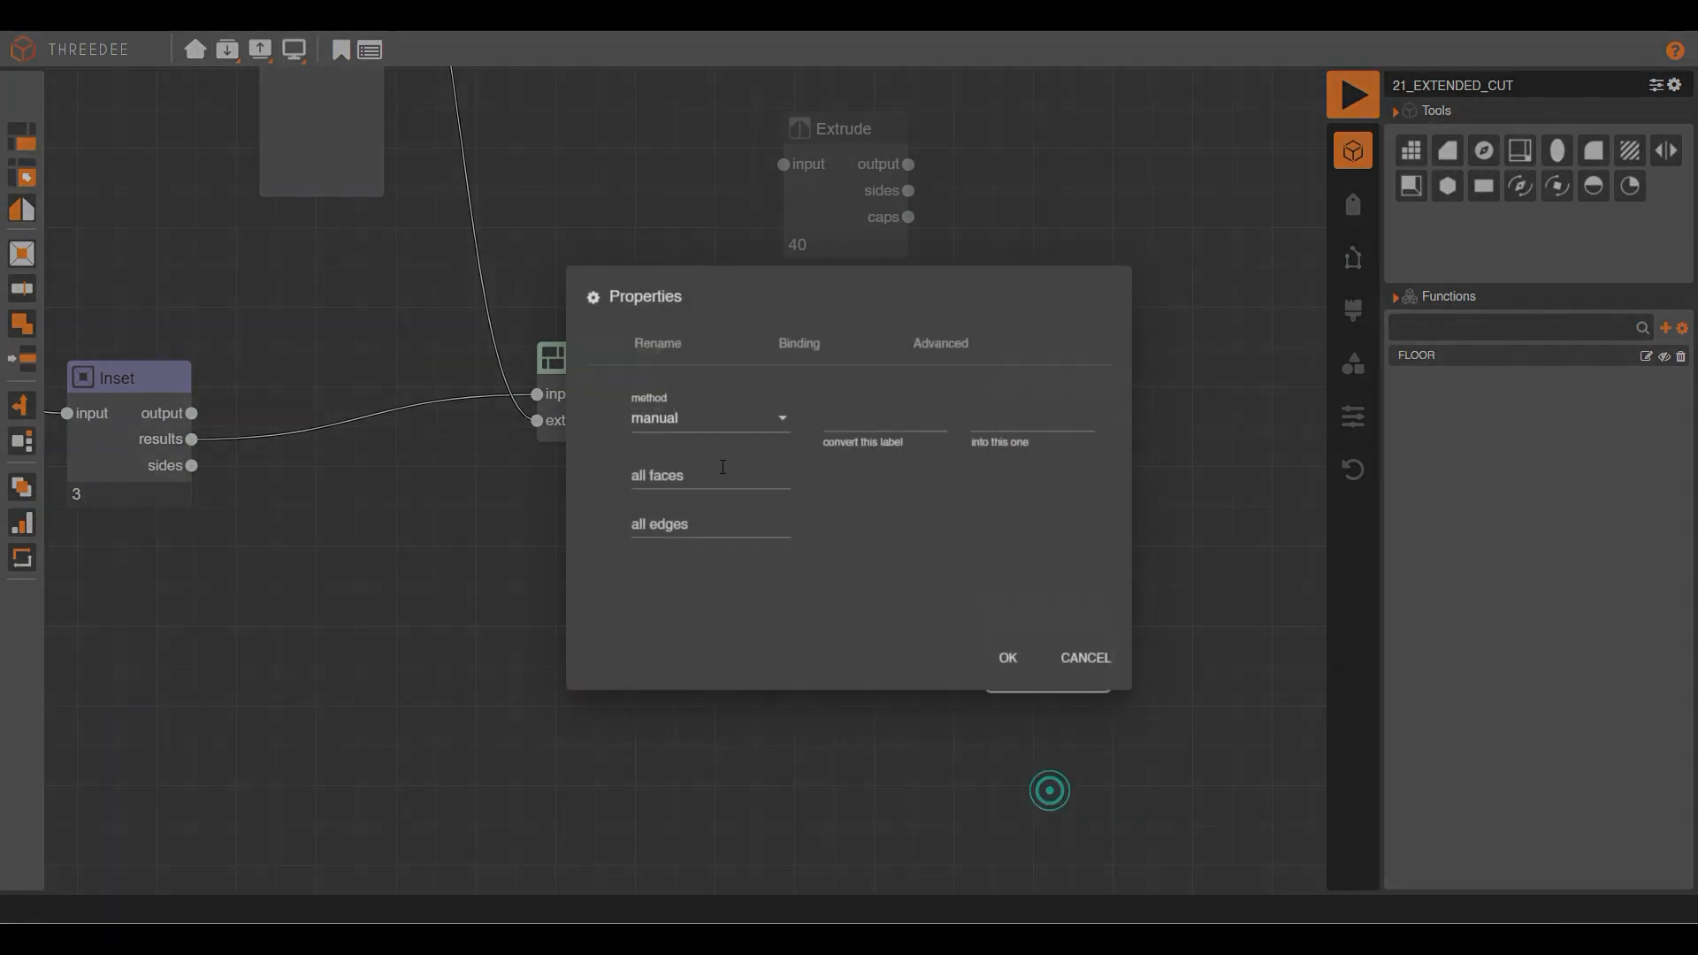
click(665, 474)
click(688, 591)
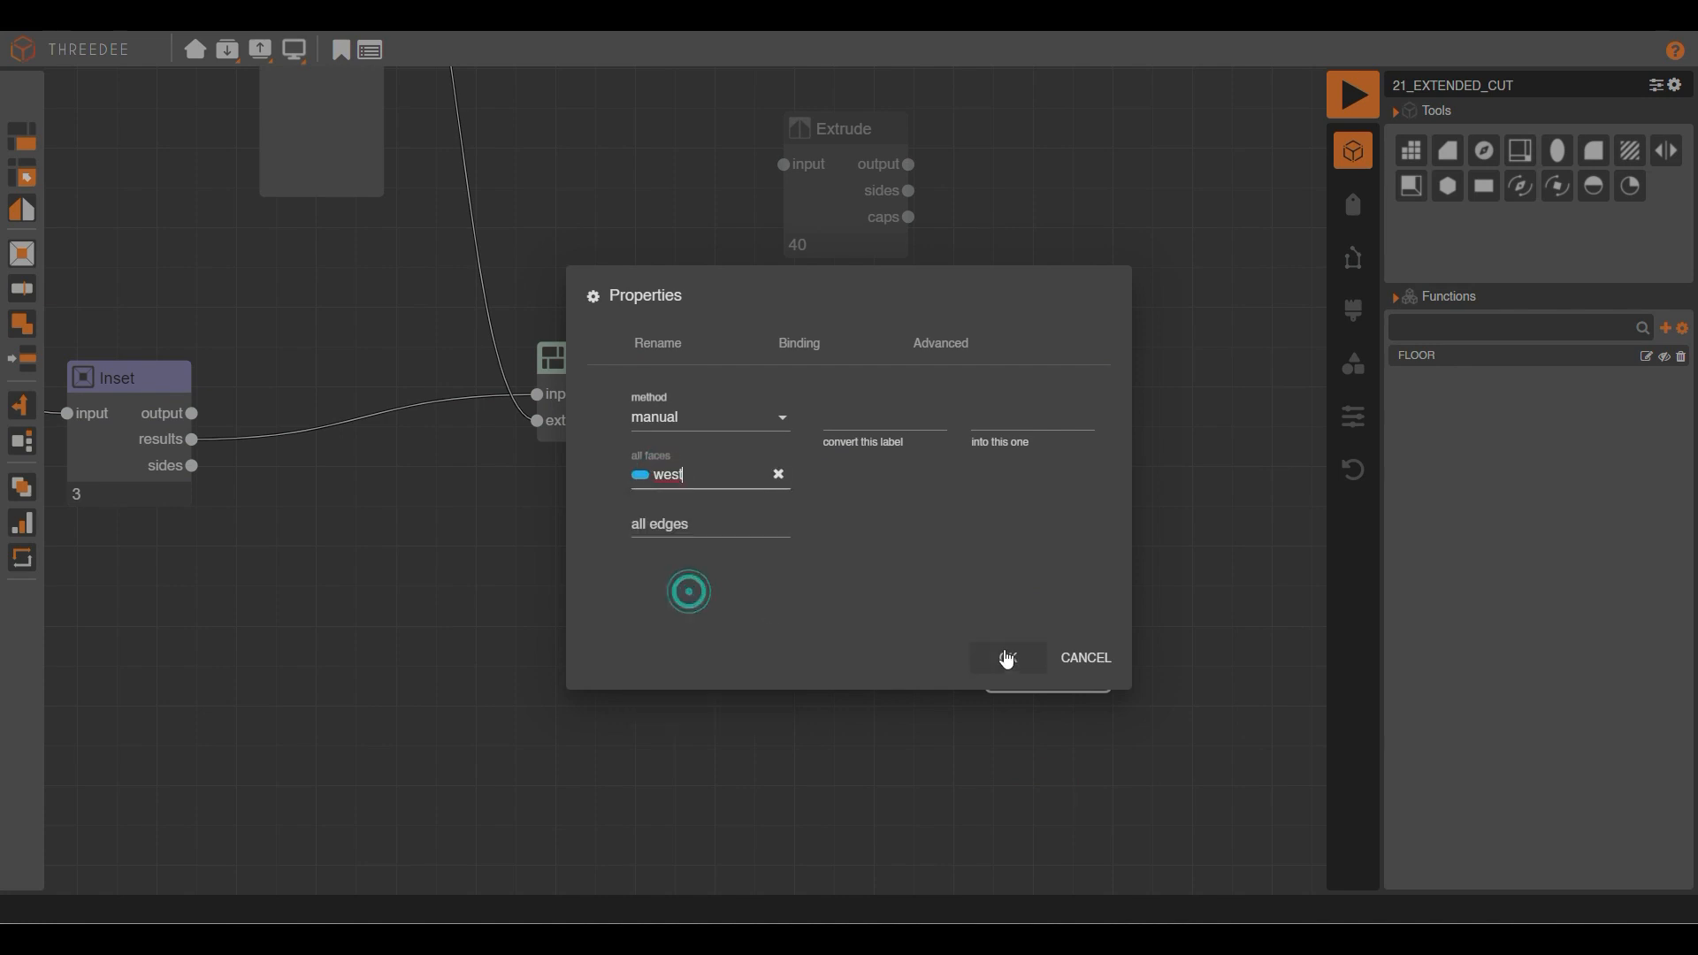
click(1008, 657)
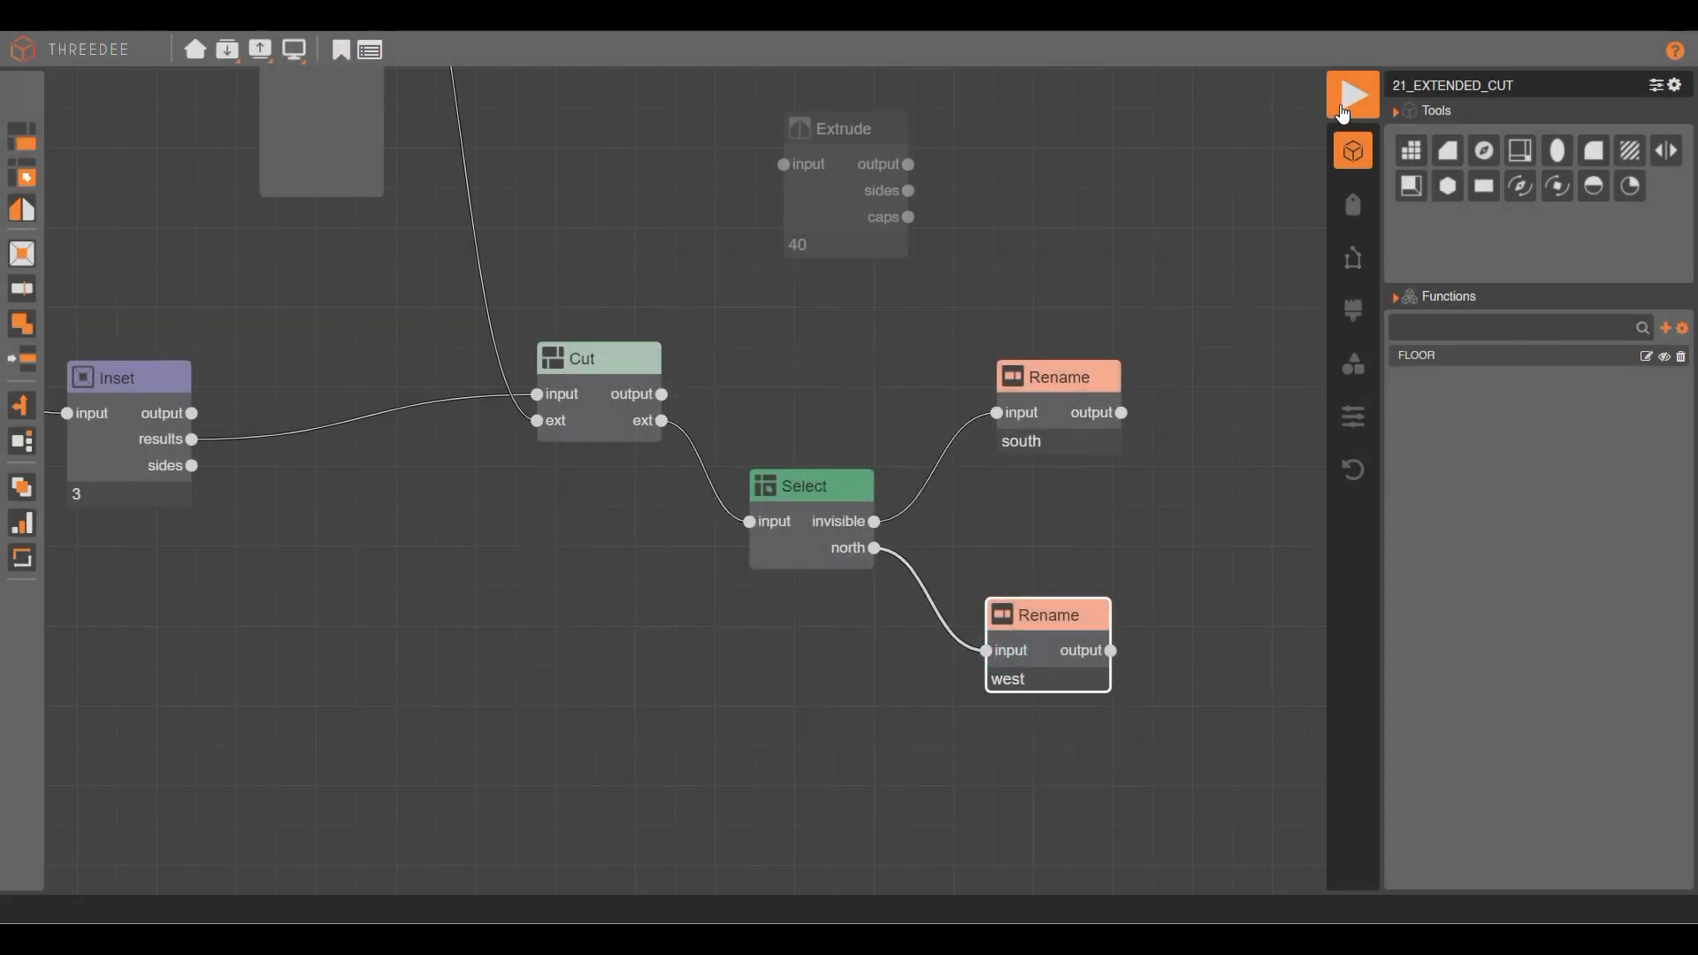
click(1342, 112)
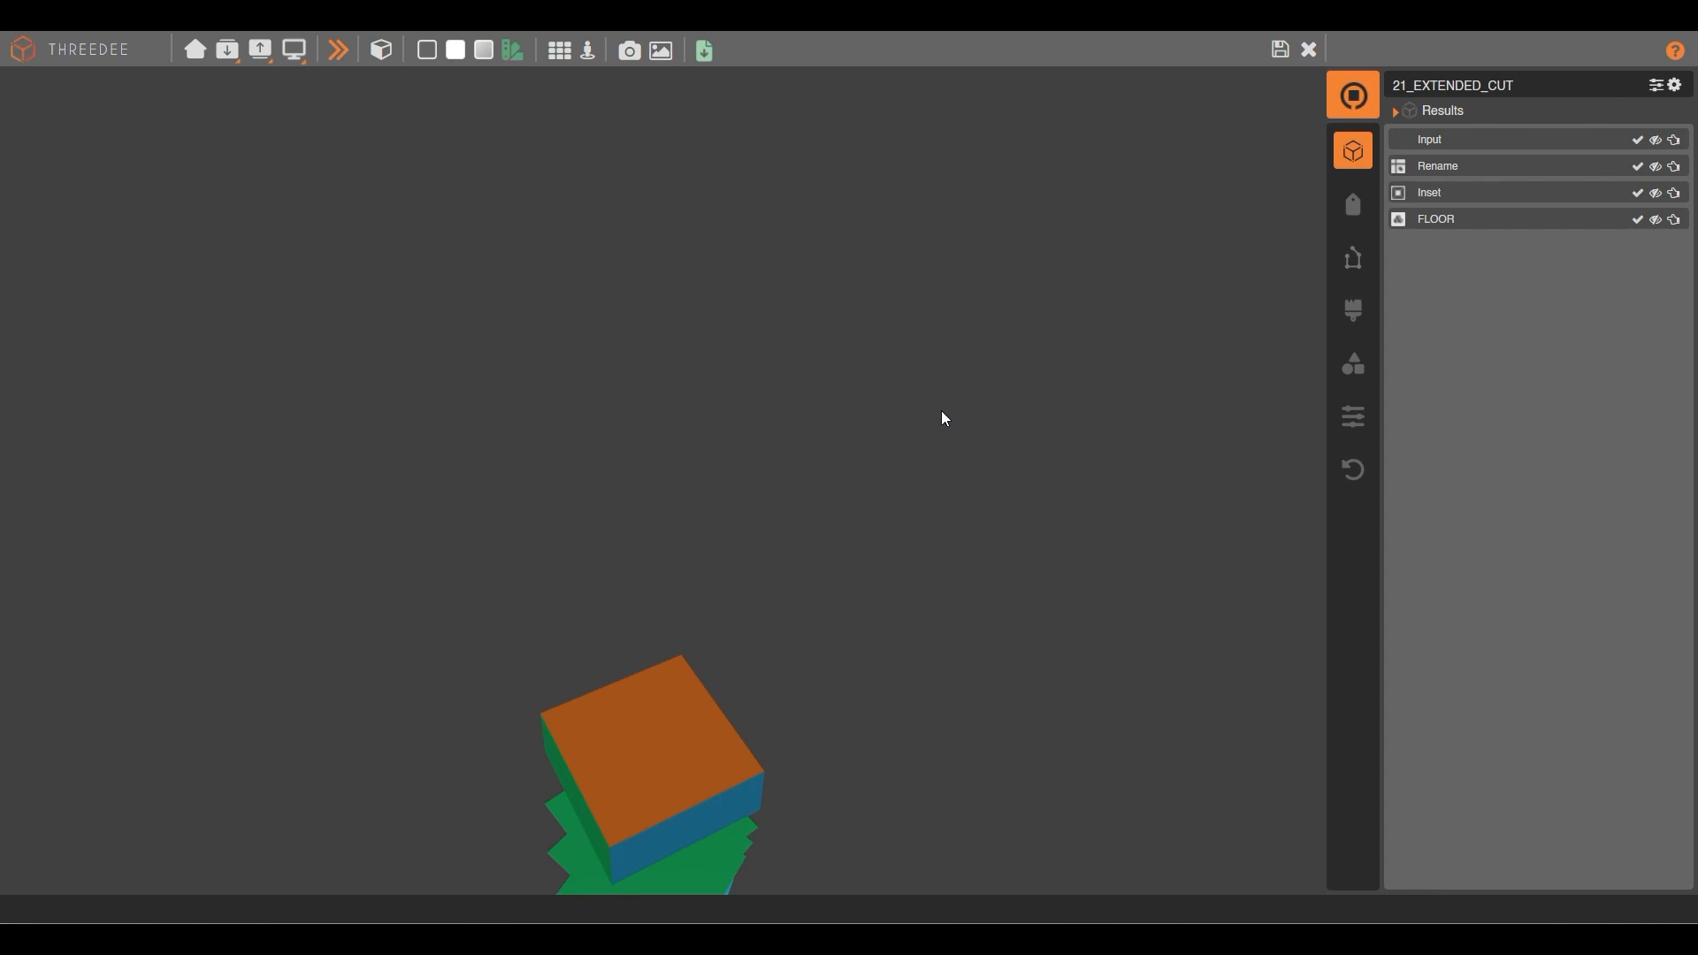
Orbit the render to inspect the blue west floor plates with their red inset squares.
drag(690, 424, 685, 265)
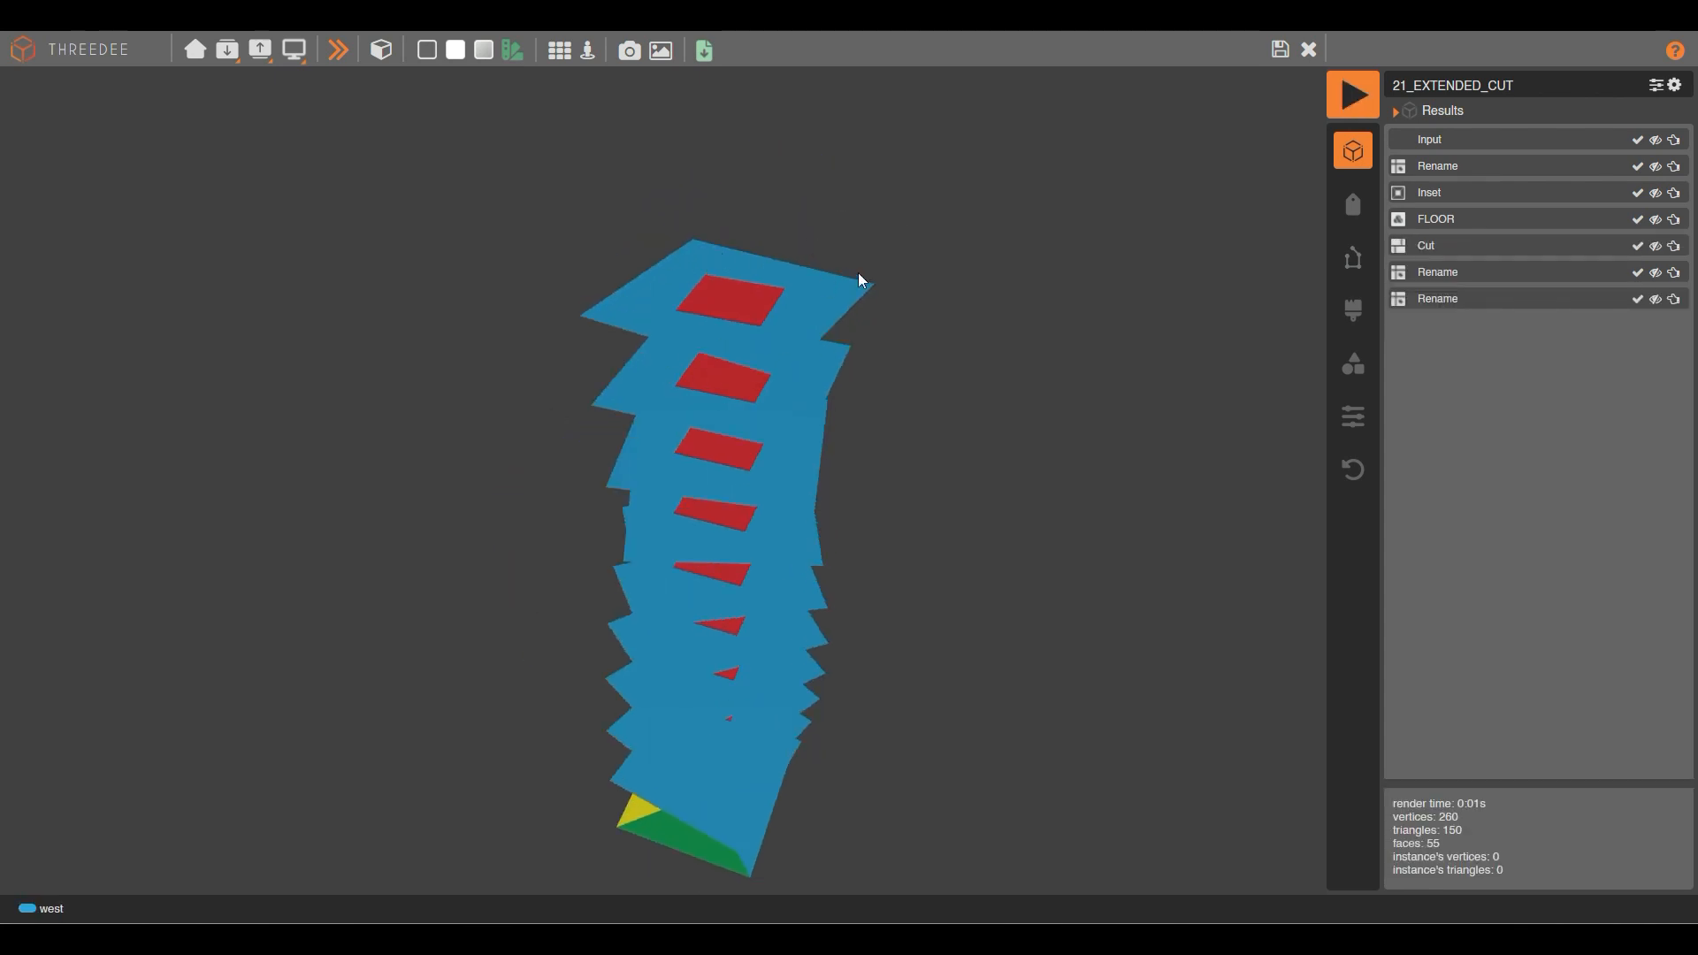
mouse_move(736, 448)
mouse_down()
mouse_move(837, 530)
mouse_move(872, 326)
mouse_move(758, 557)
mouse_move(862, 608)
mouse_move(820, 663)
mouse_move(808, 636)
mouse_move(851, 619)
mouse_move(830, 680)
mouse_move(806, 561)
mouse_move(679, 543)
mouse_move(734, 515)
mouse_up()
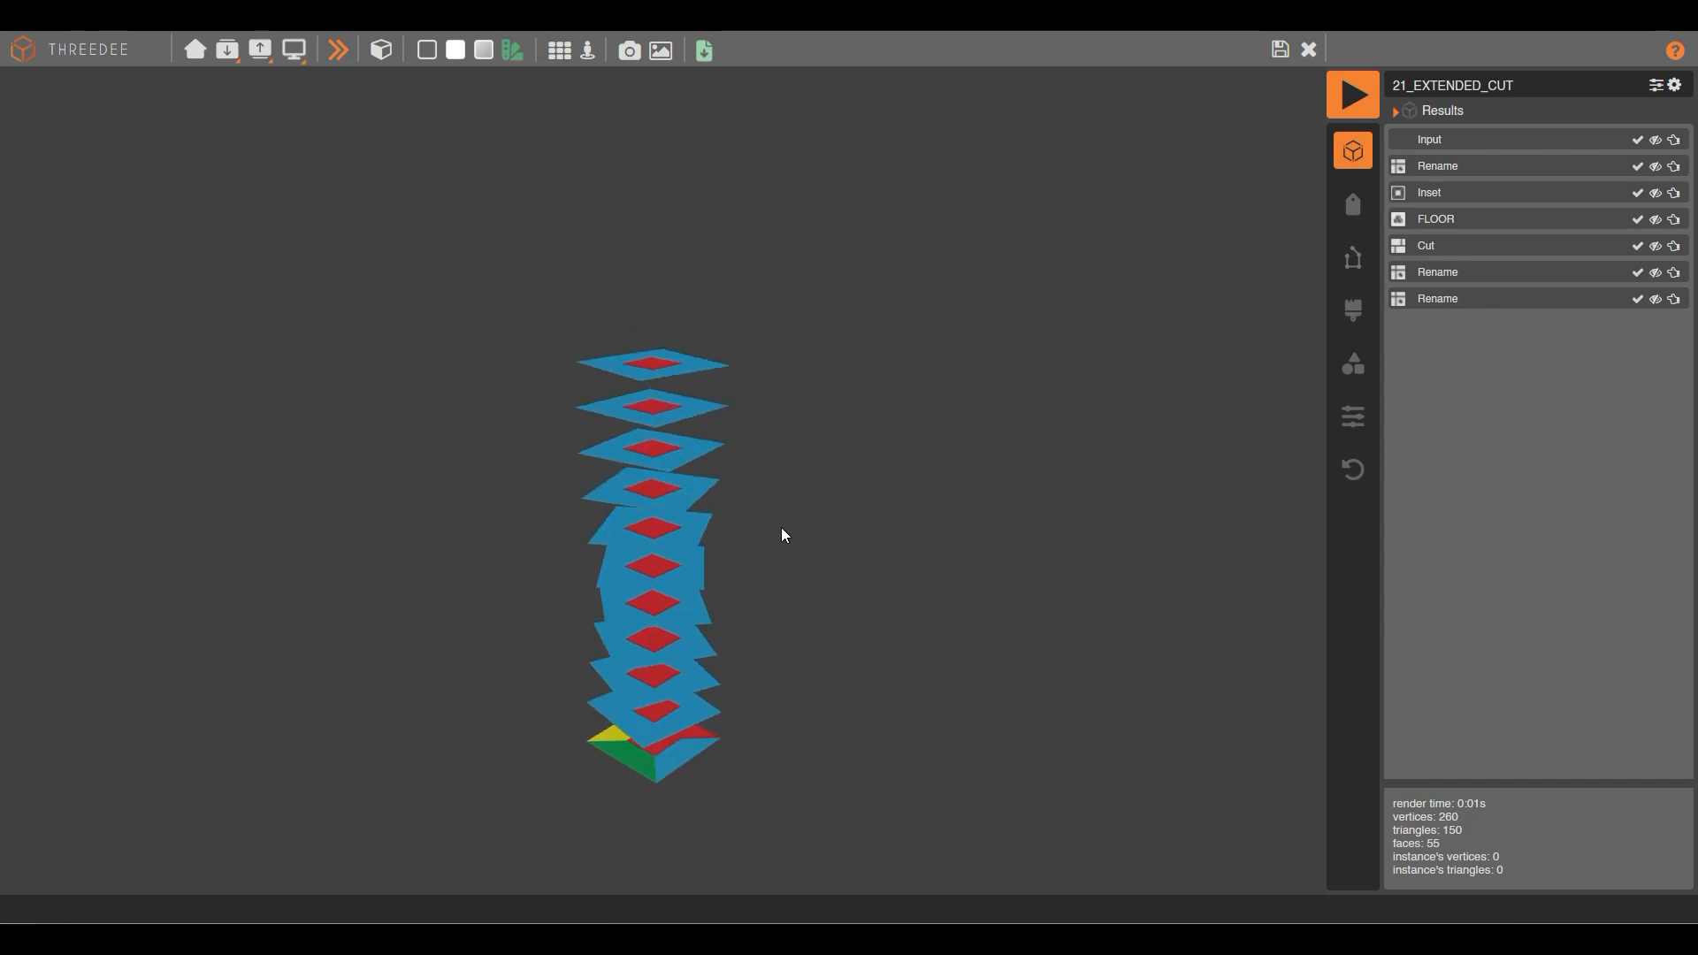
drag(622, 307, 742, 453)
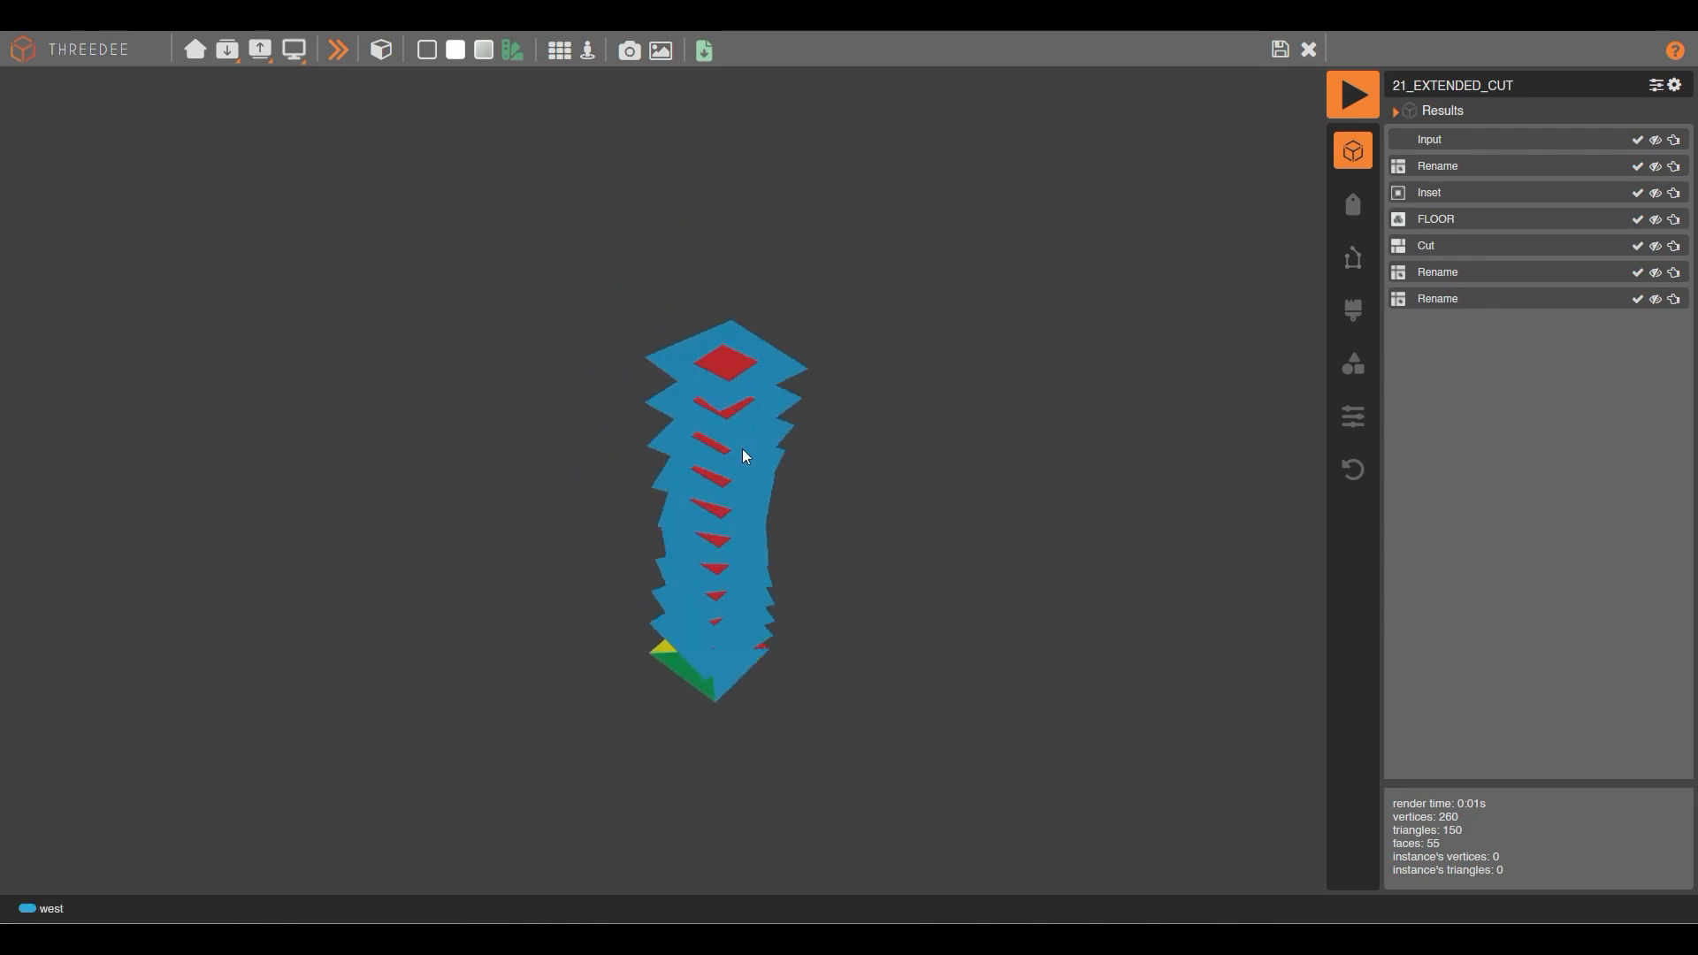
Render the two-extrusion house model (30 vertices, 8 faces) and orbit around it.
click(1280, 49)
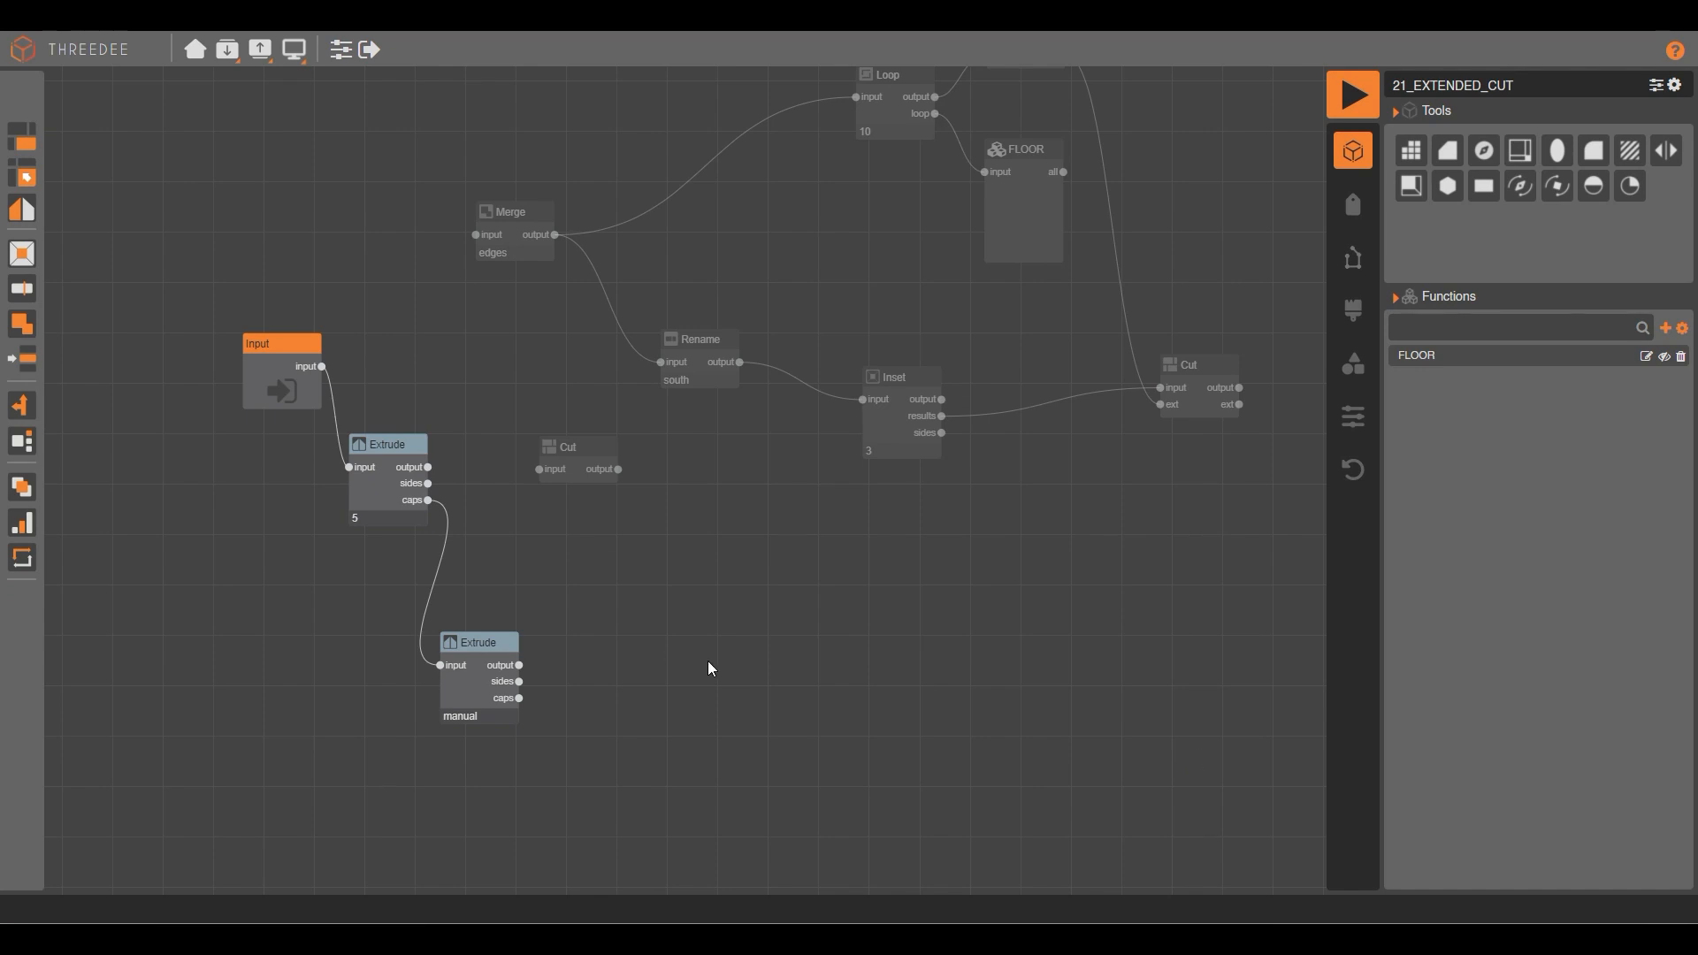
click(1347, 95)
drag(662, 511, 496, 496)
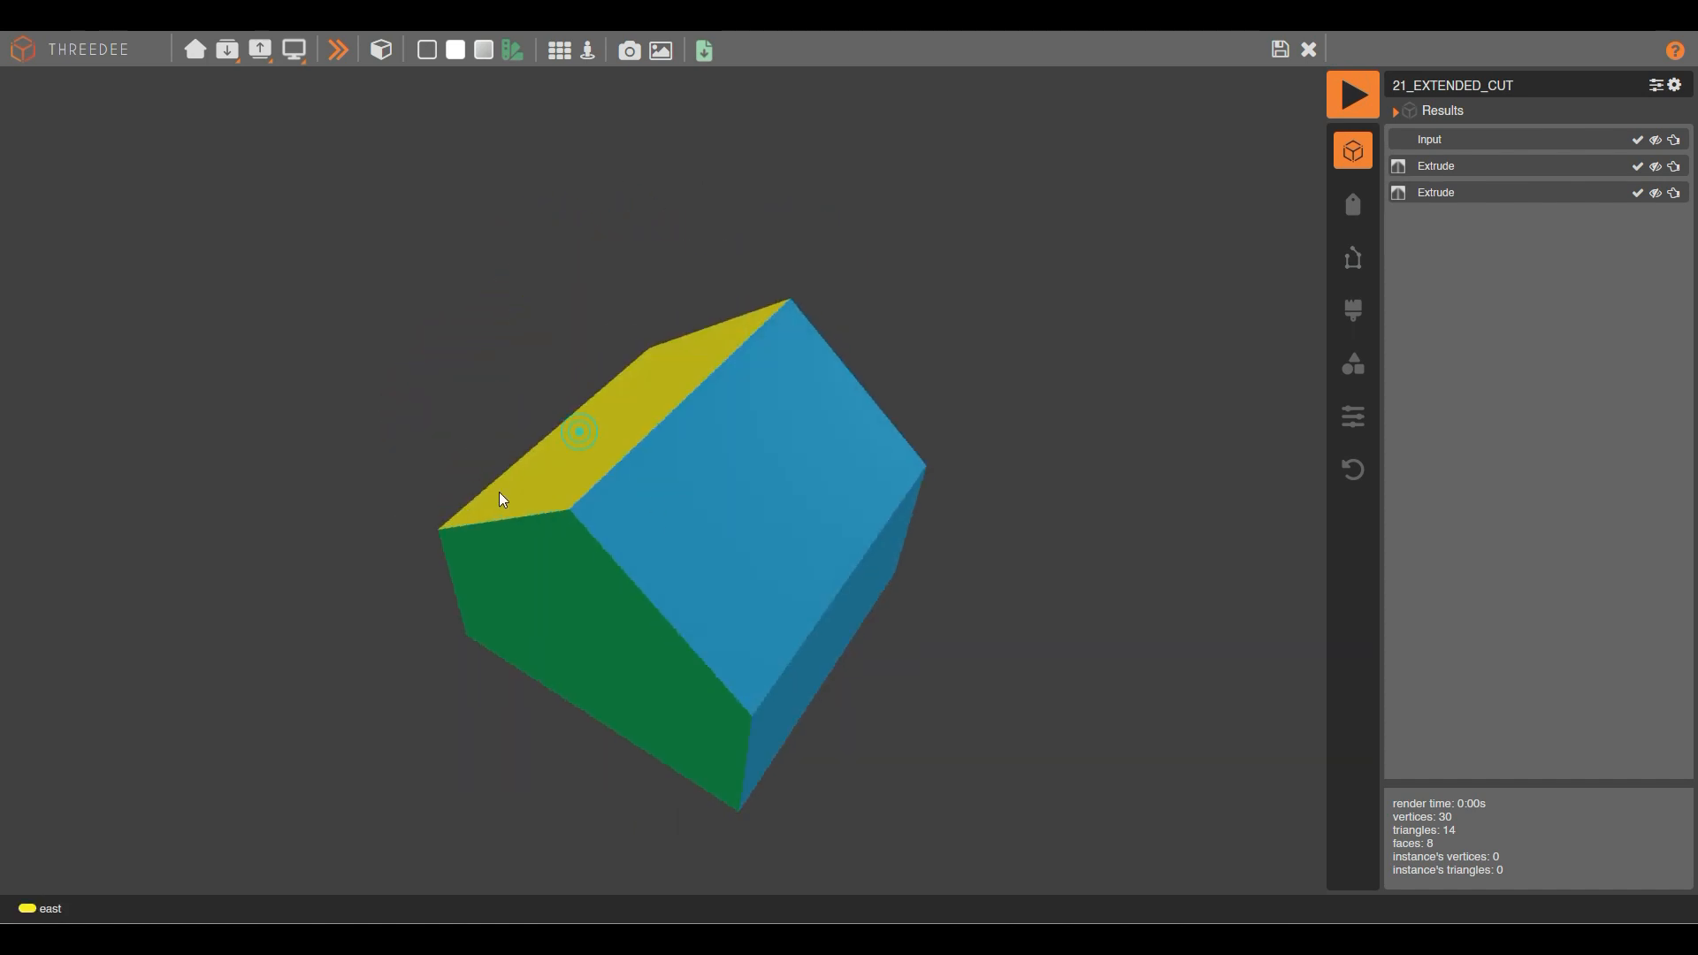
drag(856, 559, 826, 504)
scroll(701, 549, up, 5)
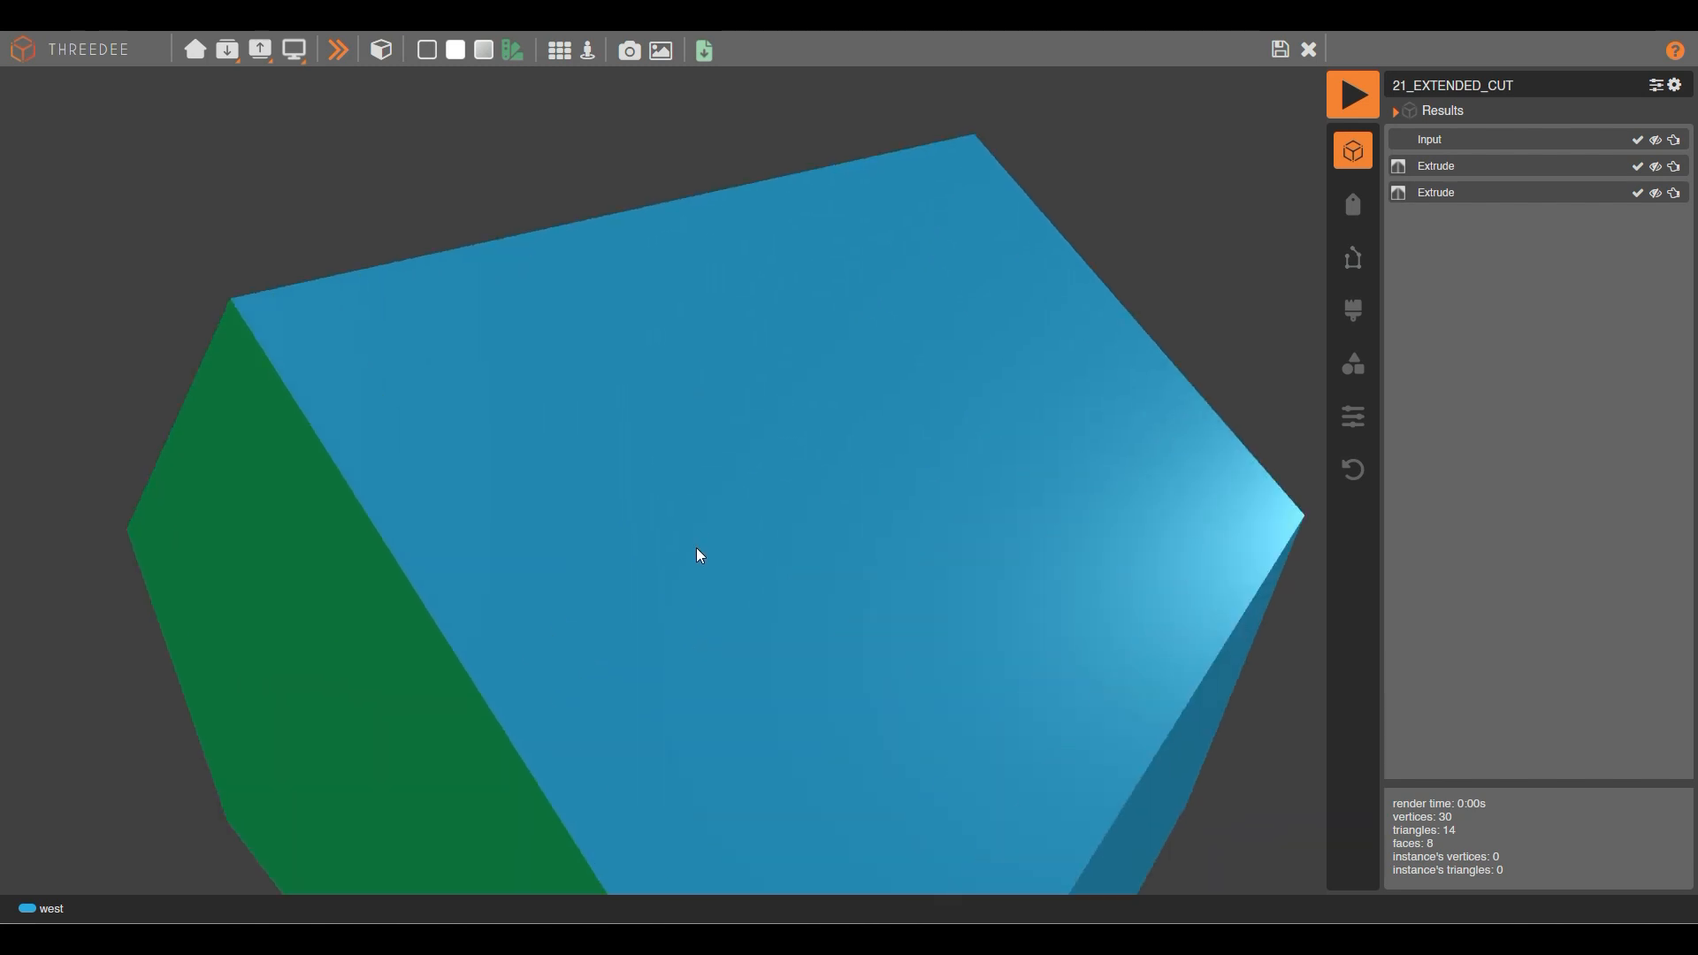
scroll(690, 549, down, 3)
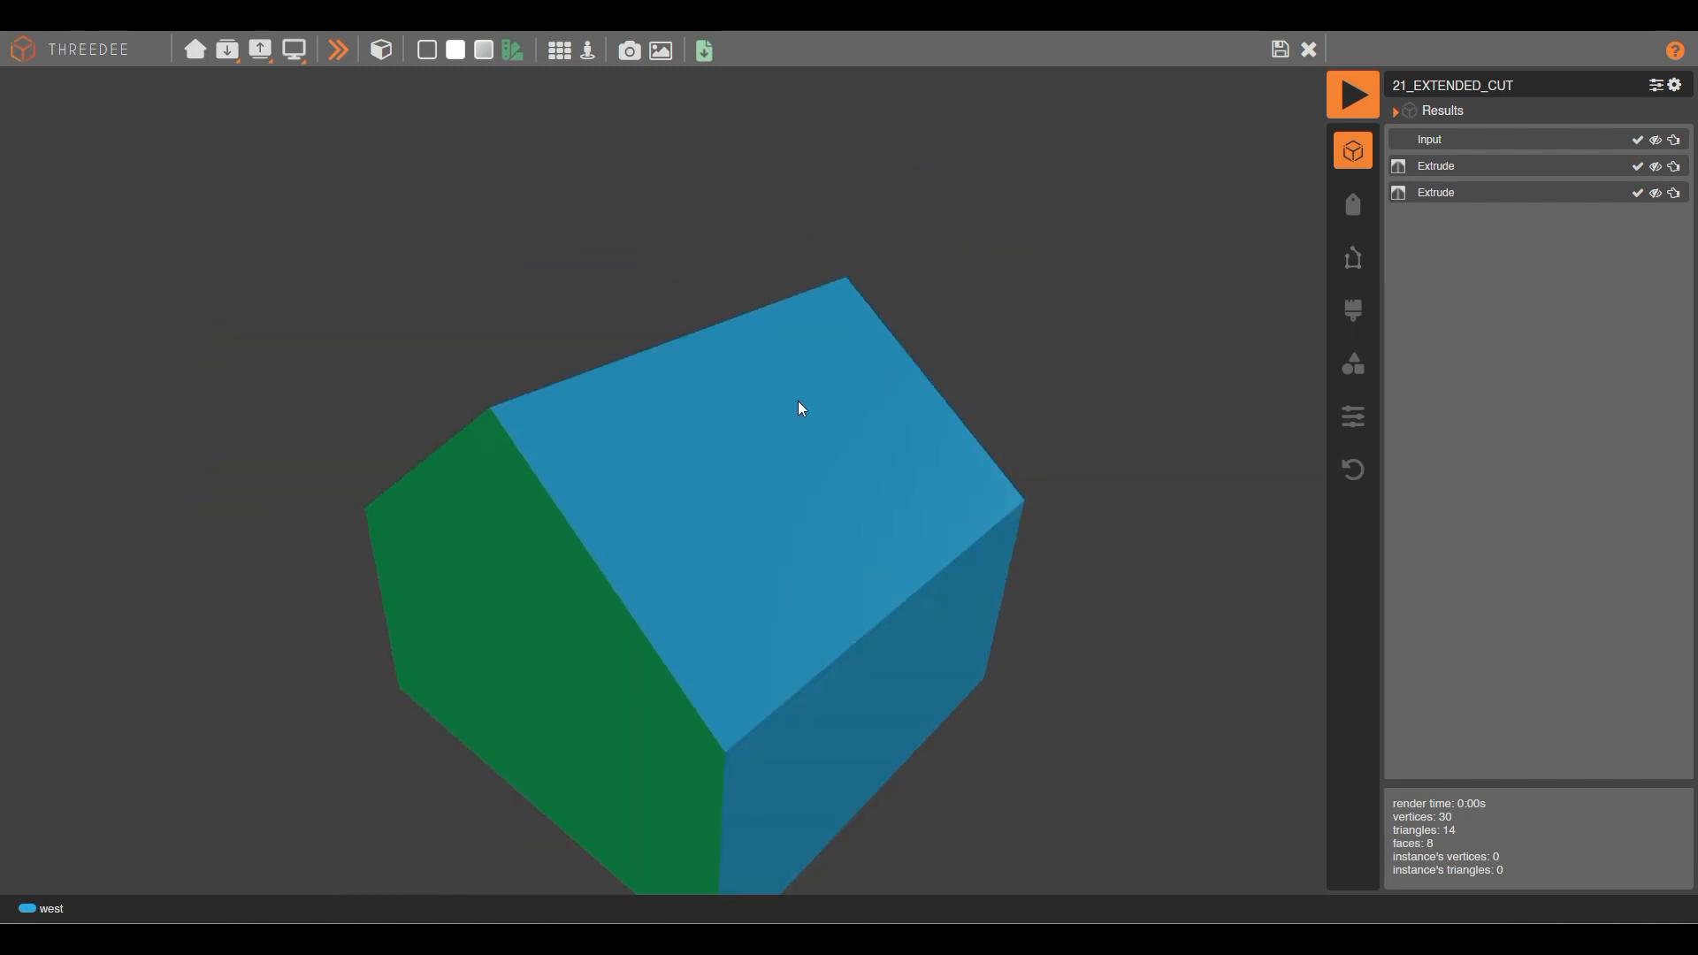
drag(648, 409, 565, 519)
drag(752, 430, 750, 455)
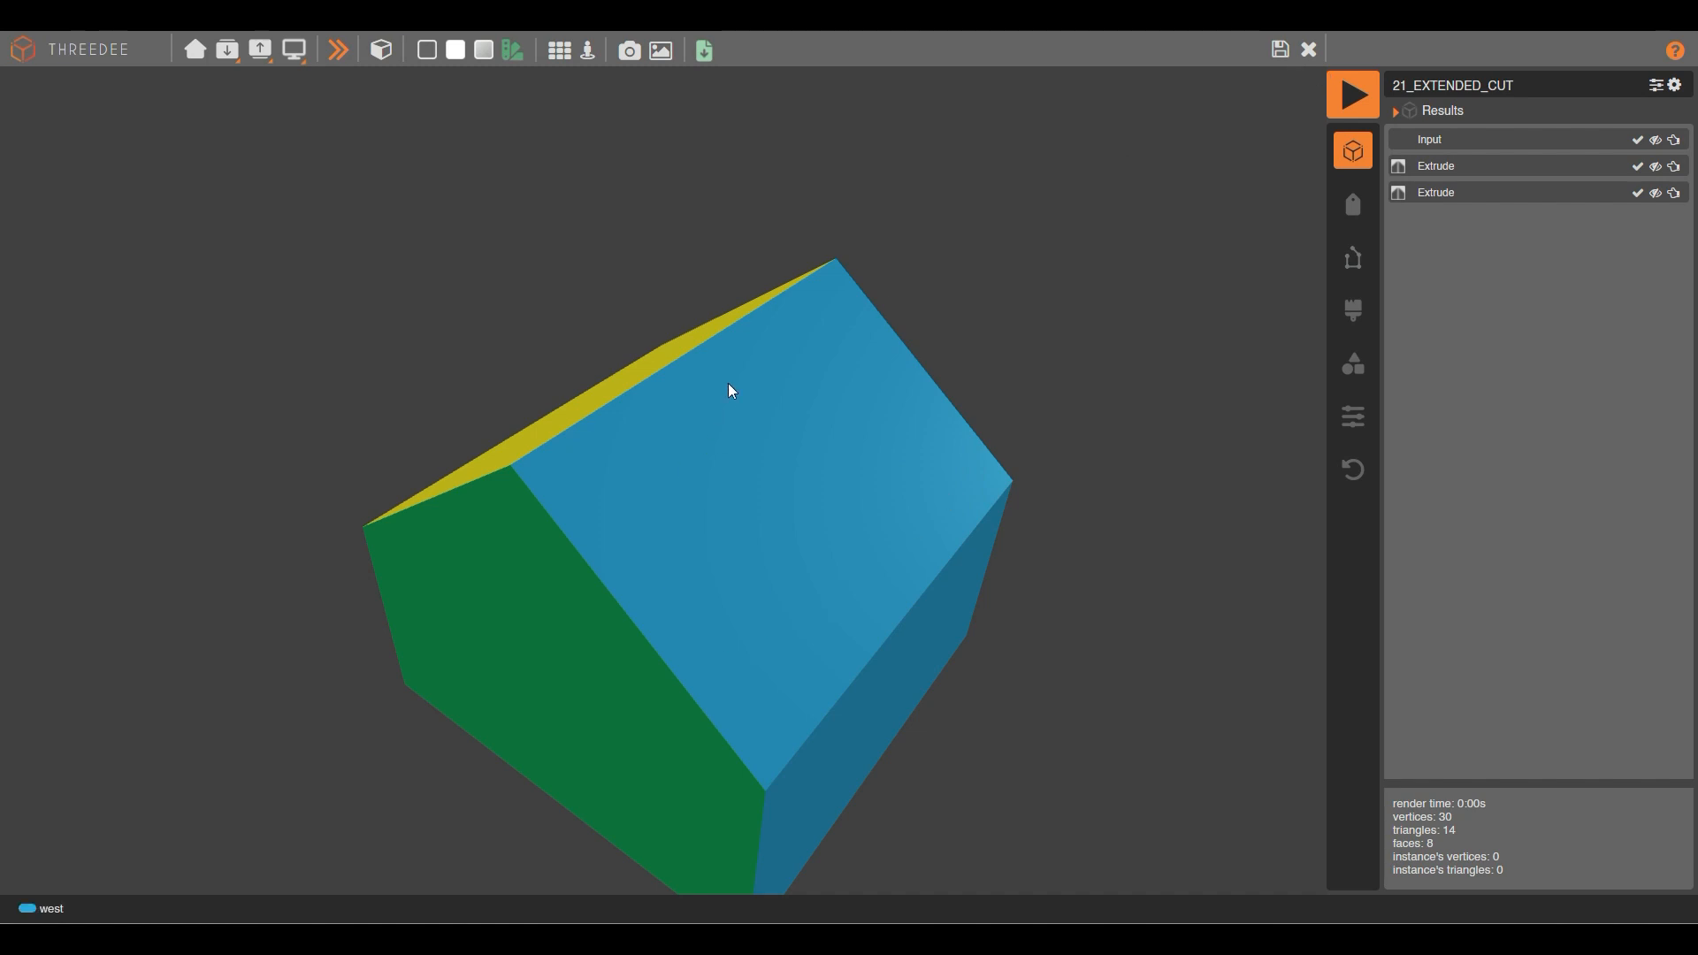
Wire the first Extrude's caps into Cut, unlink the lower Extrude, and render the red-topped box.
click(1280, 53)
scroll(375, 508, up, 3)
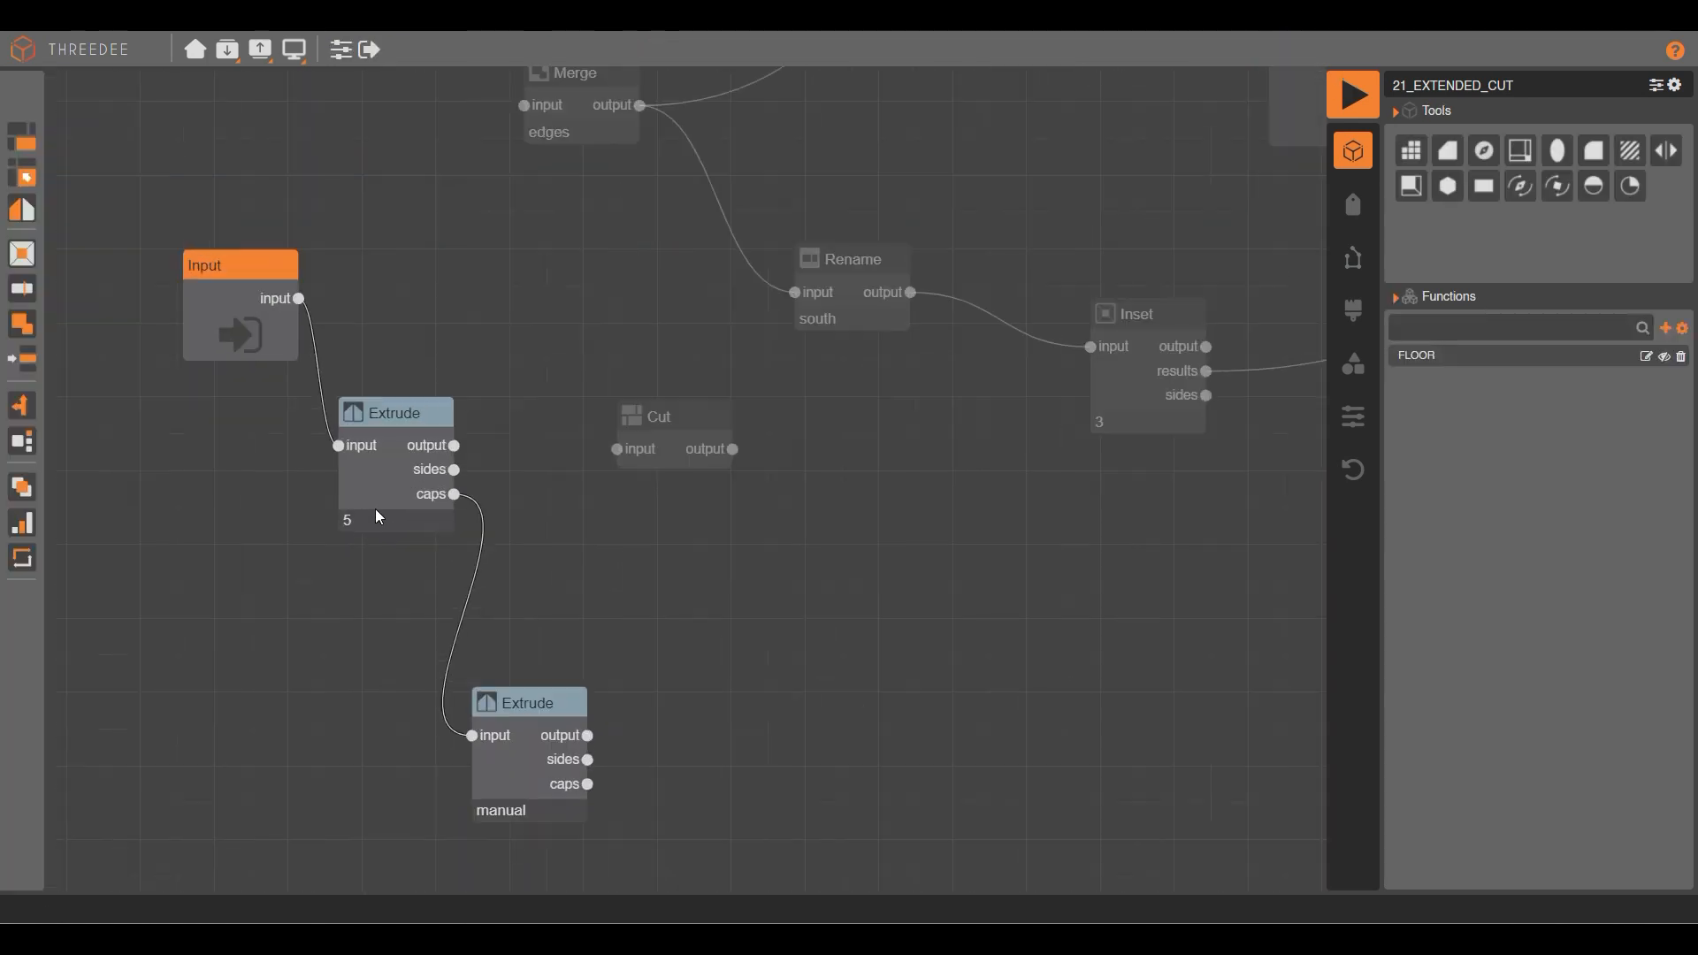
drag(464, 497, 641, 443)
scroll(610, 491, down, 3)
scroll(519, 605, up, 3)
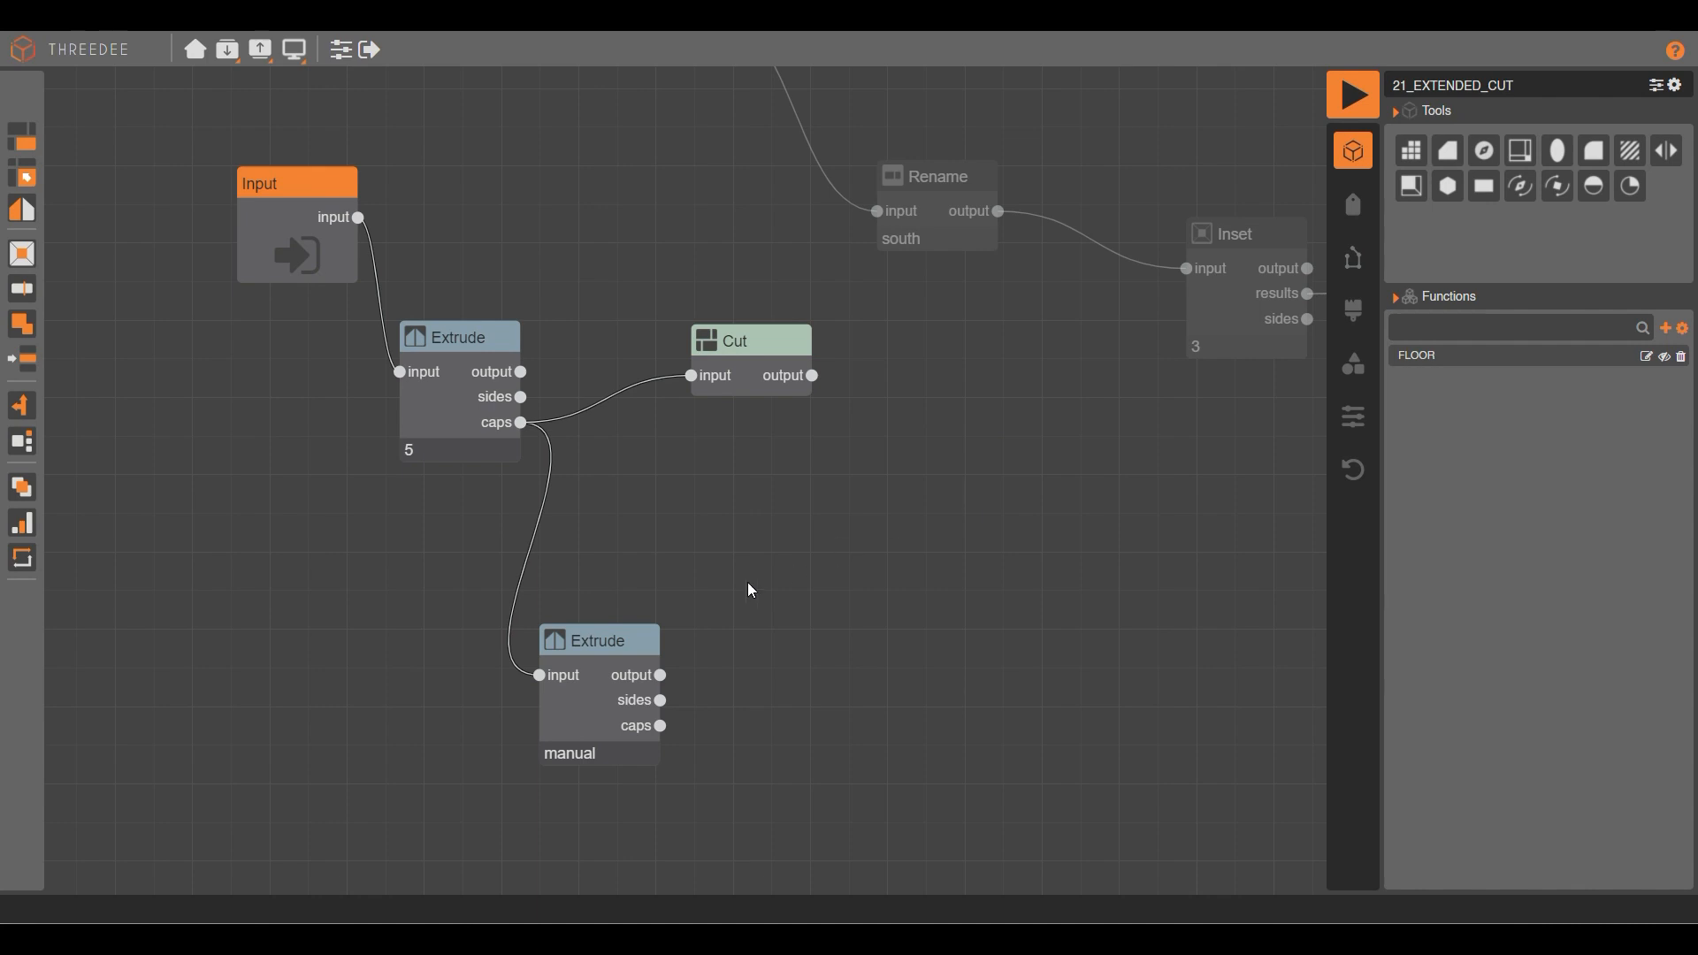
click(543, 677)
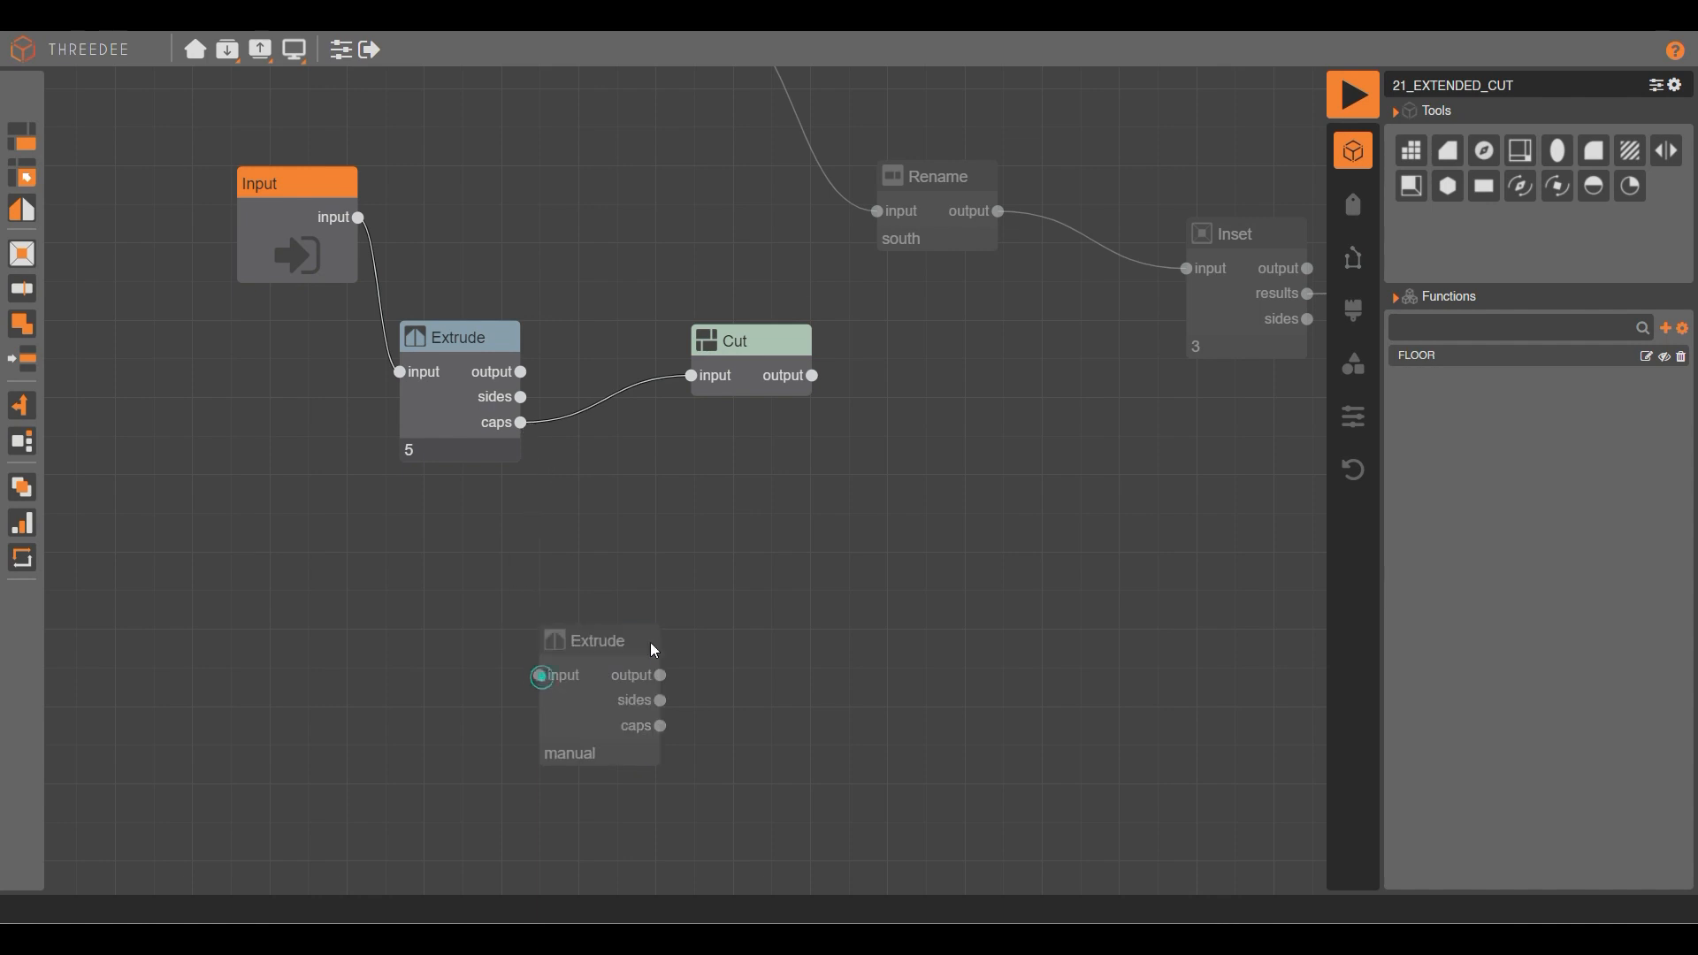
click(1350, 108)
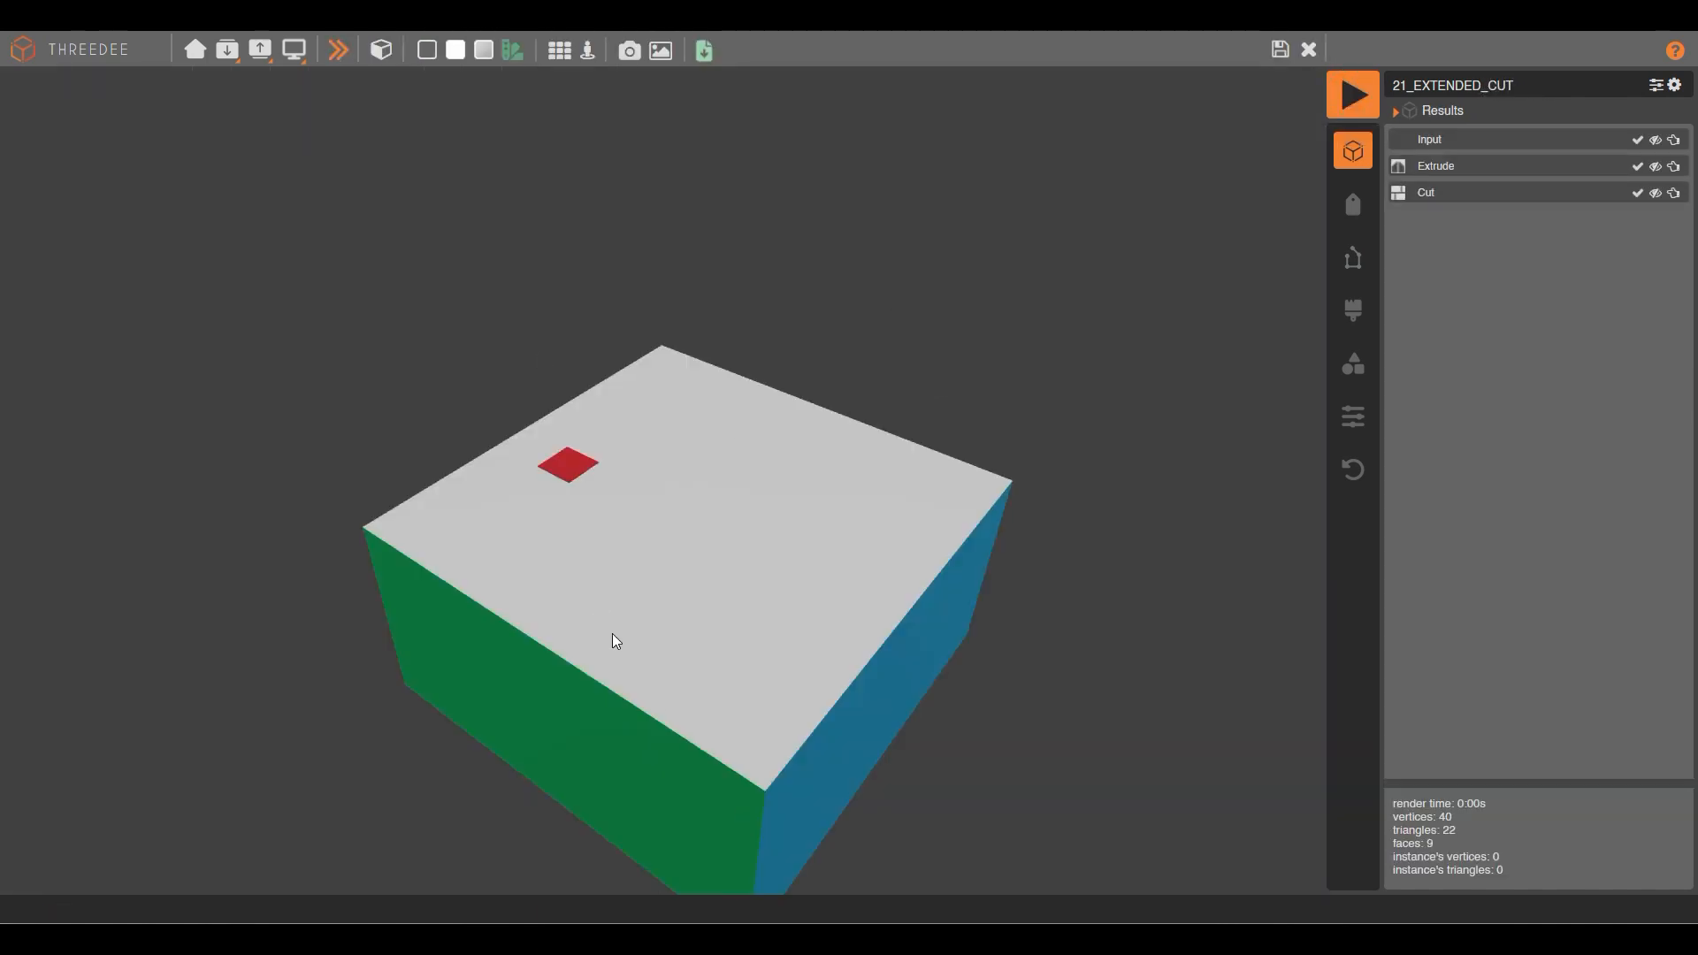
Regenerate the box six times so the red cut square moves, then return to the node graph.
click(720, 463)
click(529, 315)
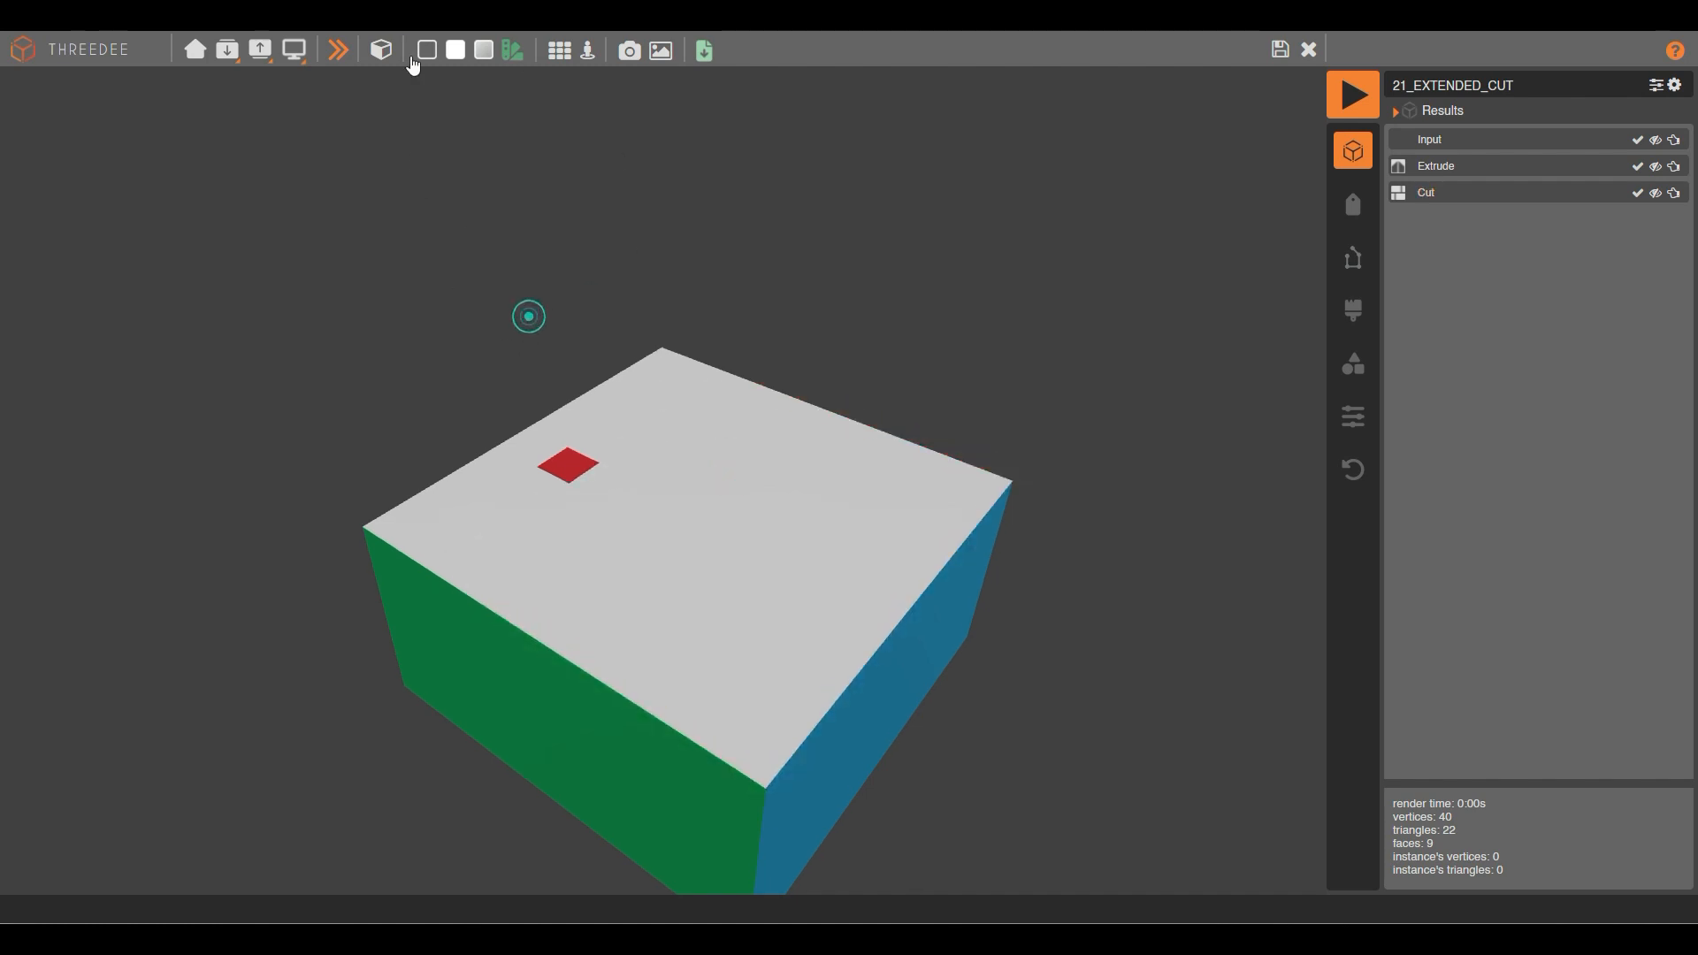
click(344, 60)
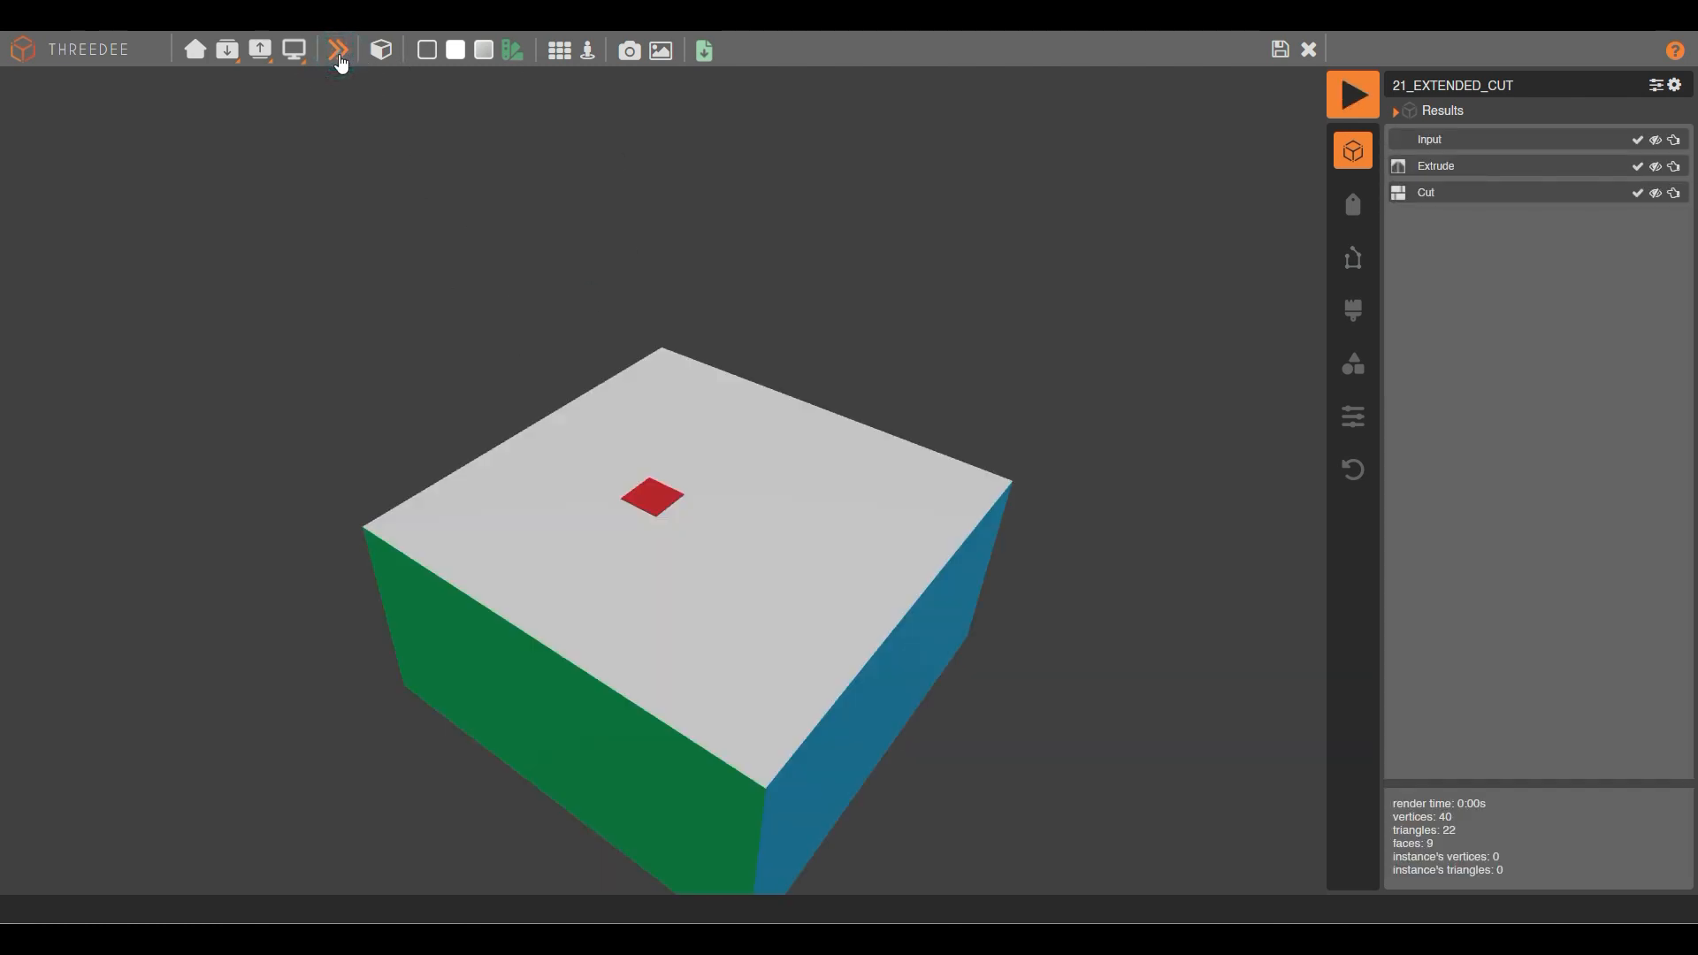
click(341, 55)
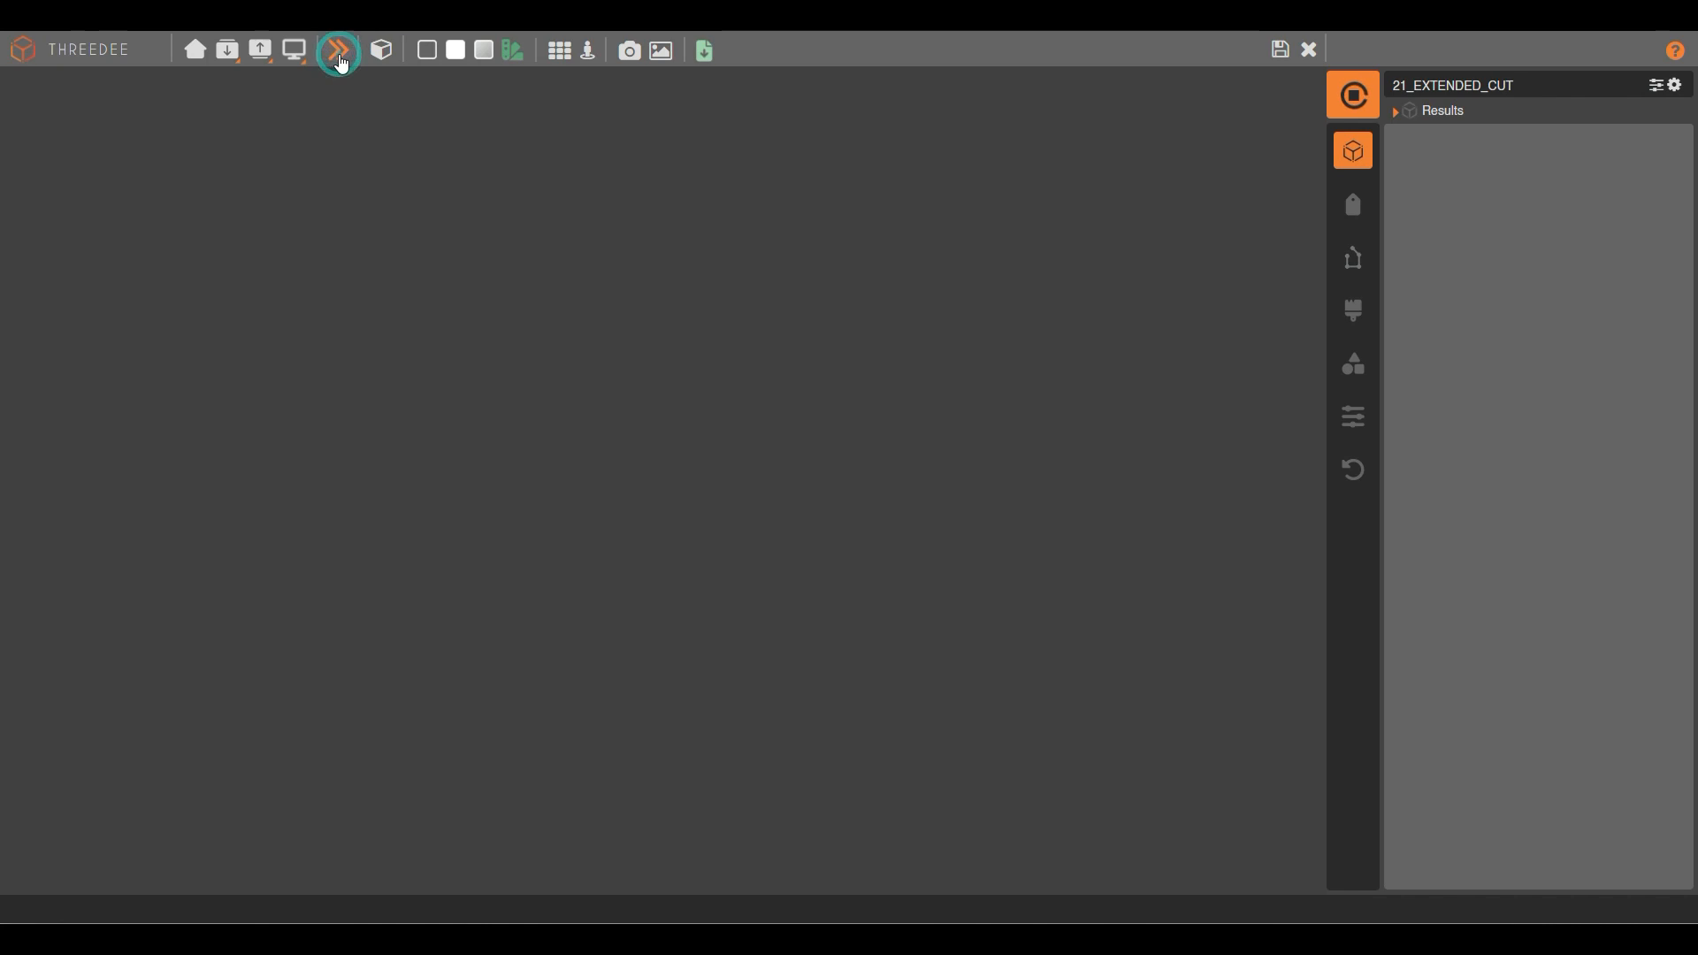
click(338, 55)
click(339, 55)
click(340, 57)
click(340, 57)
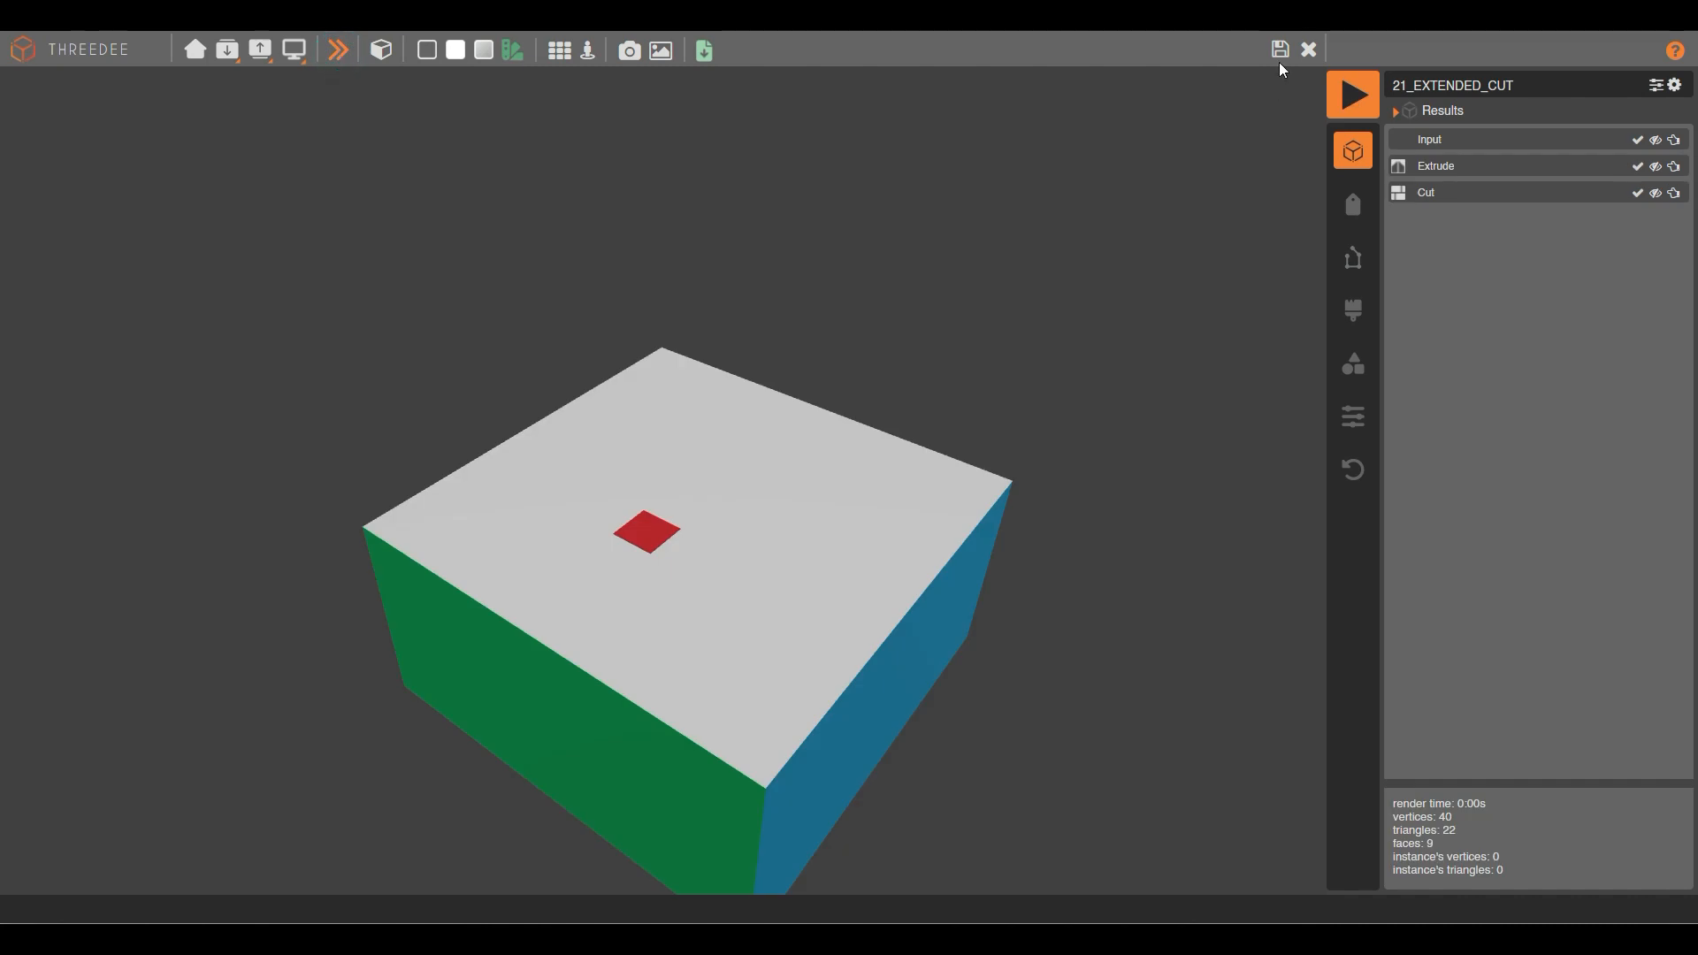
click(1279, 55)
drag(527, 422, 538, 679)
Reconnect caps to the manual Extrude and paste a copy of the Cut node below.
drag(1068, 407, 824, 364)
scroll(659, 439, down, 4)
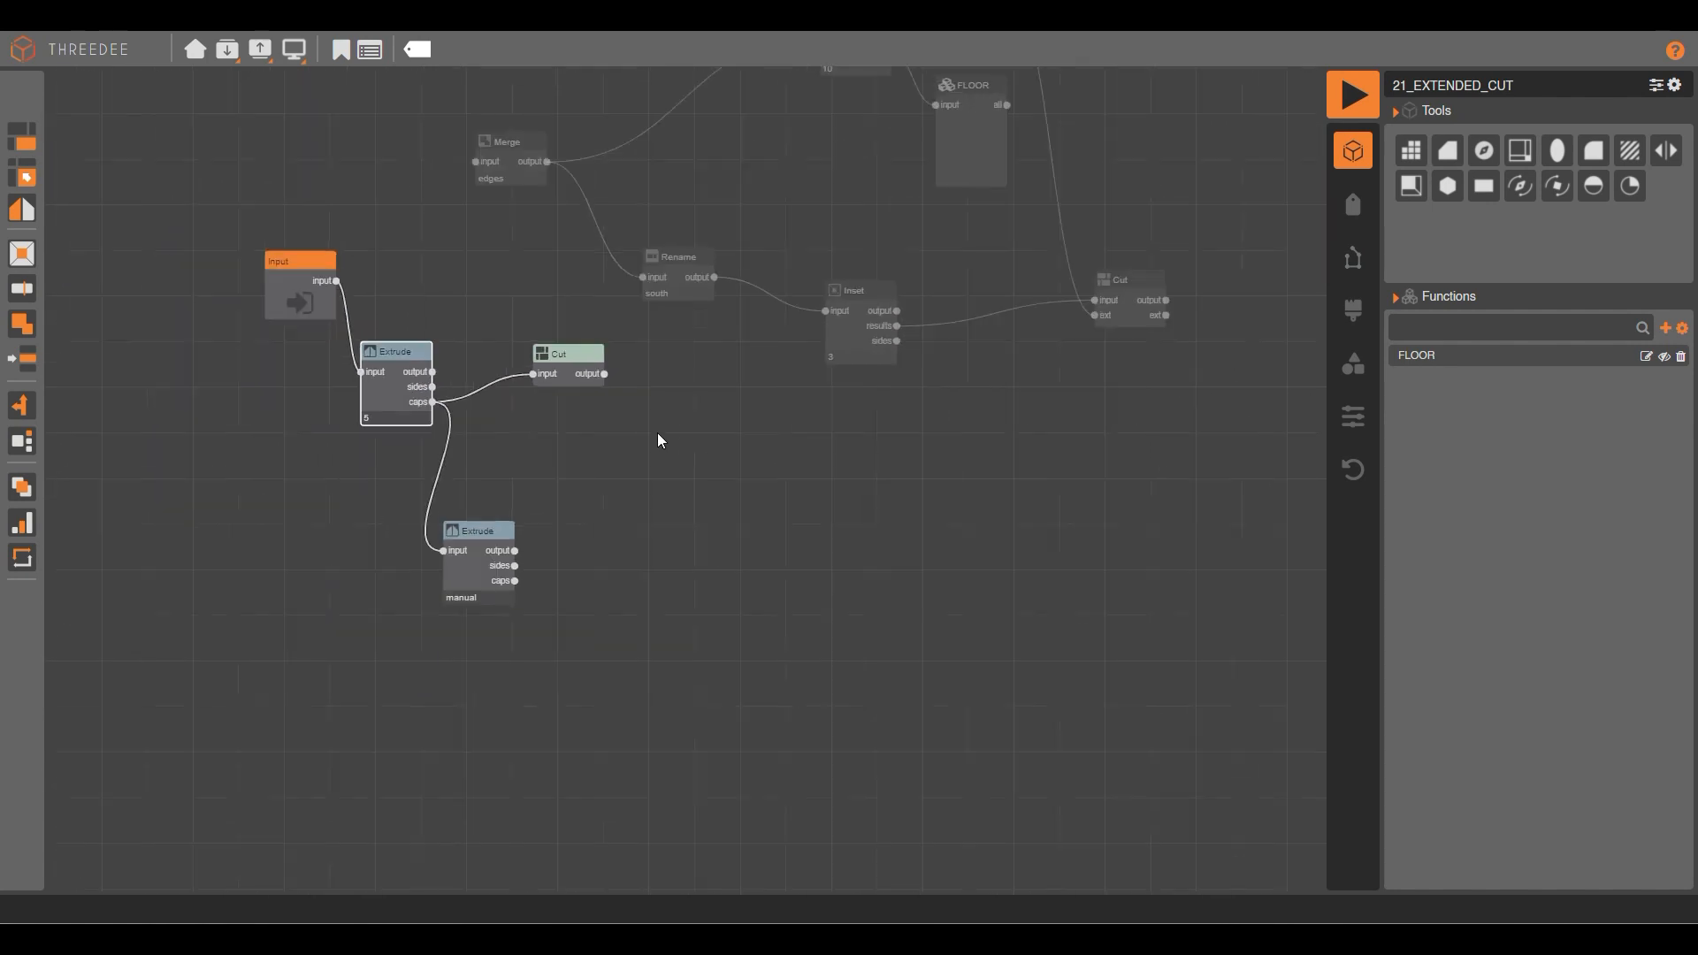
click(1106, 279)
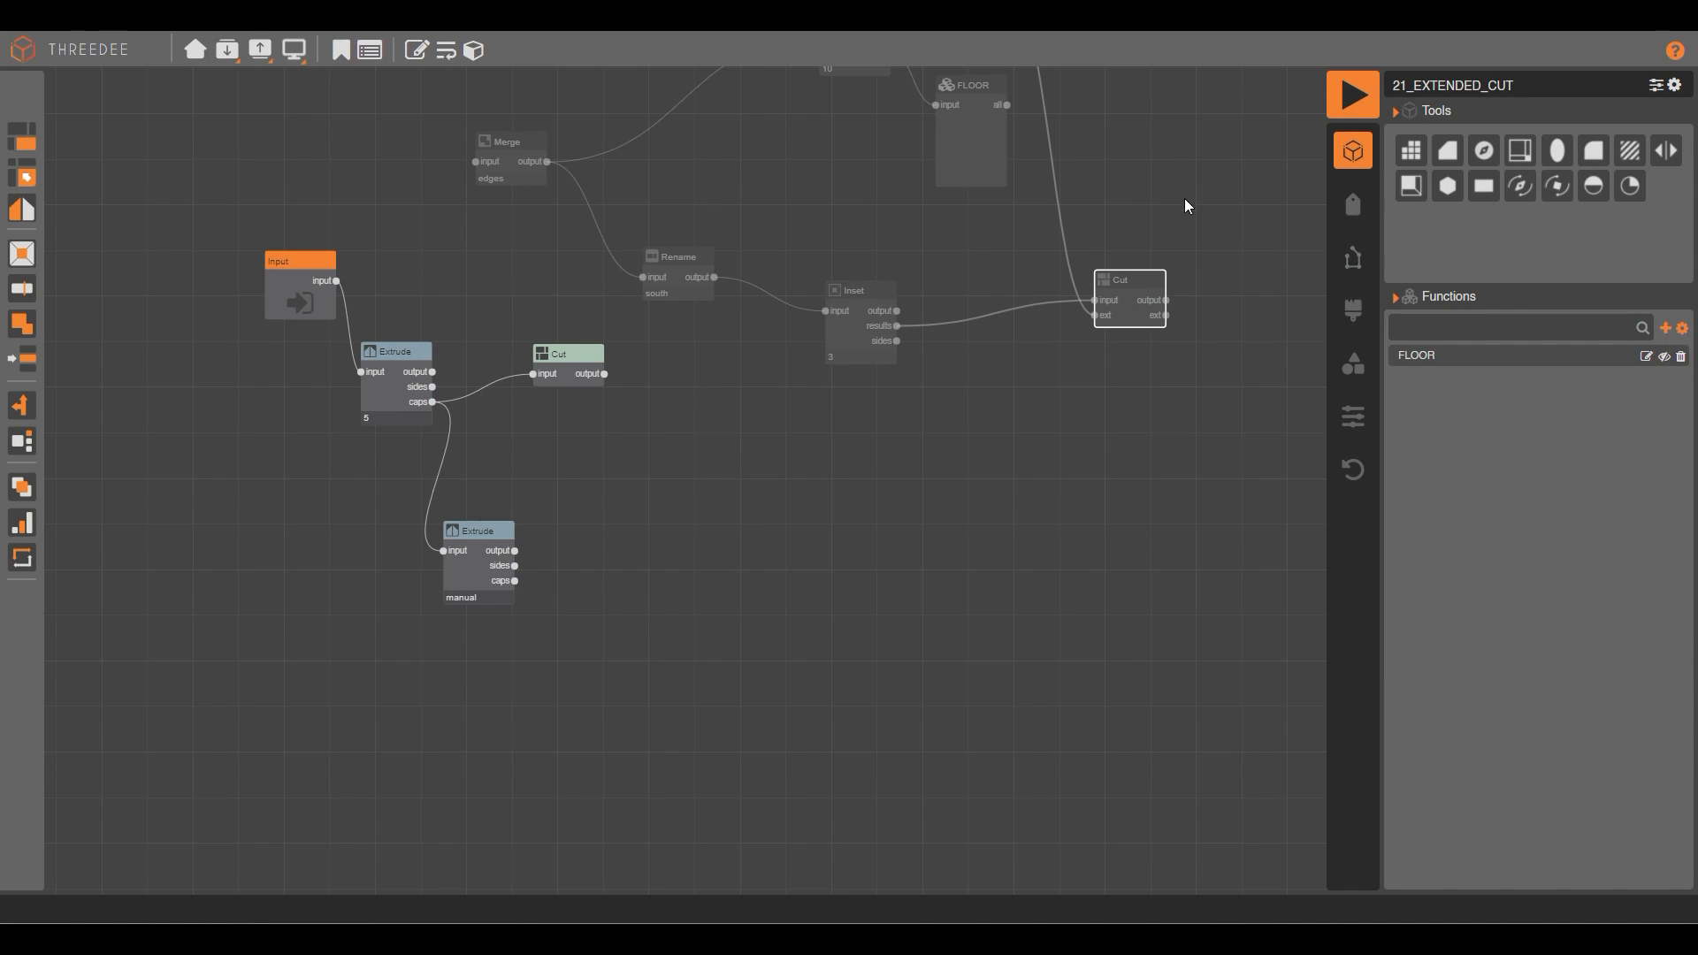
click(1012, 479)
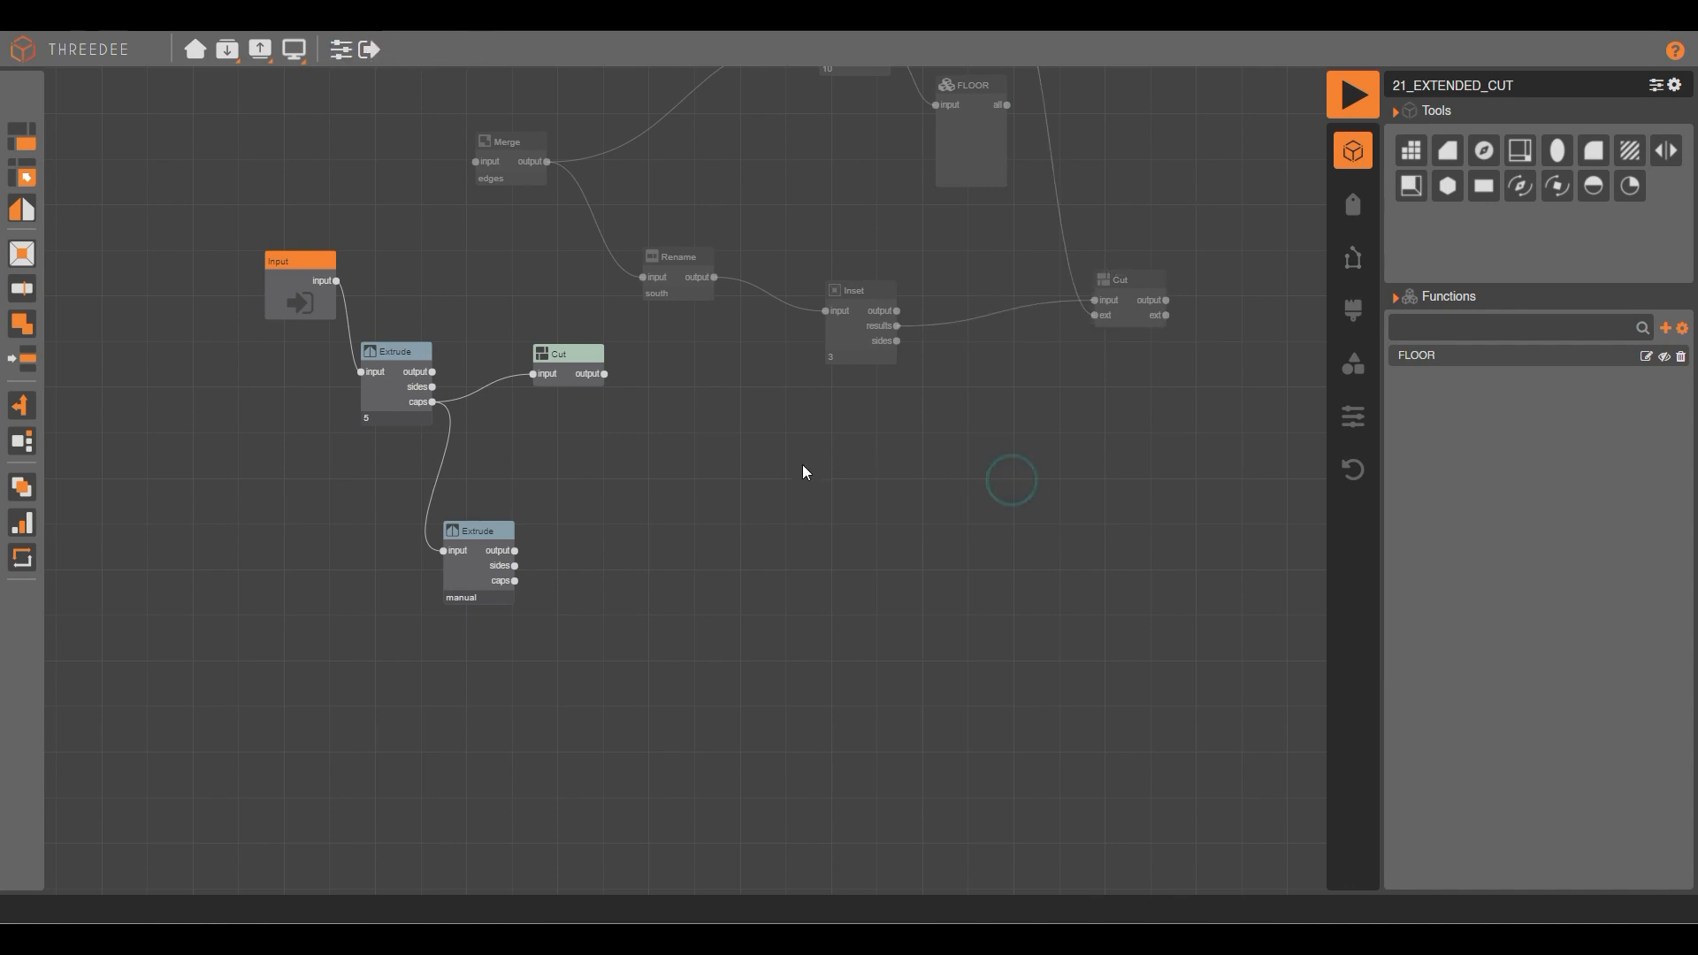
key(ctrl+v)
drag(1169, 309, 746, 470)
Feed the first Cut's output and the manual Extrude's sides into the new Cut's input and ext.
scroll(674, 422, up, 4)
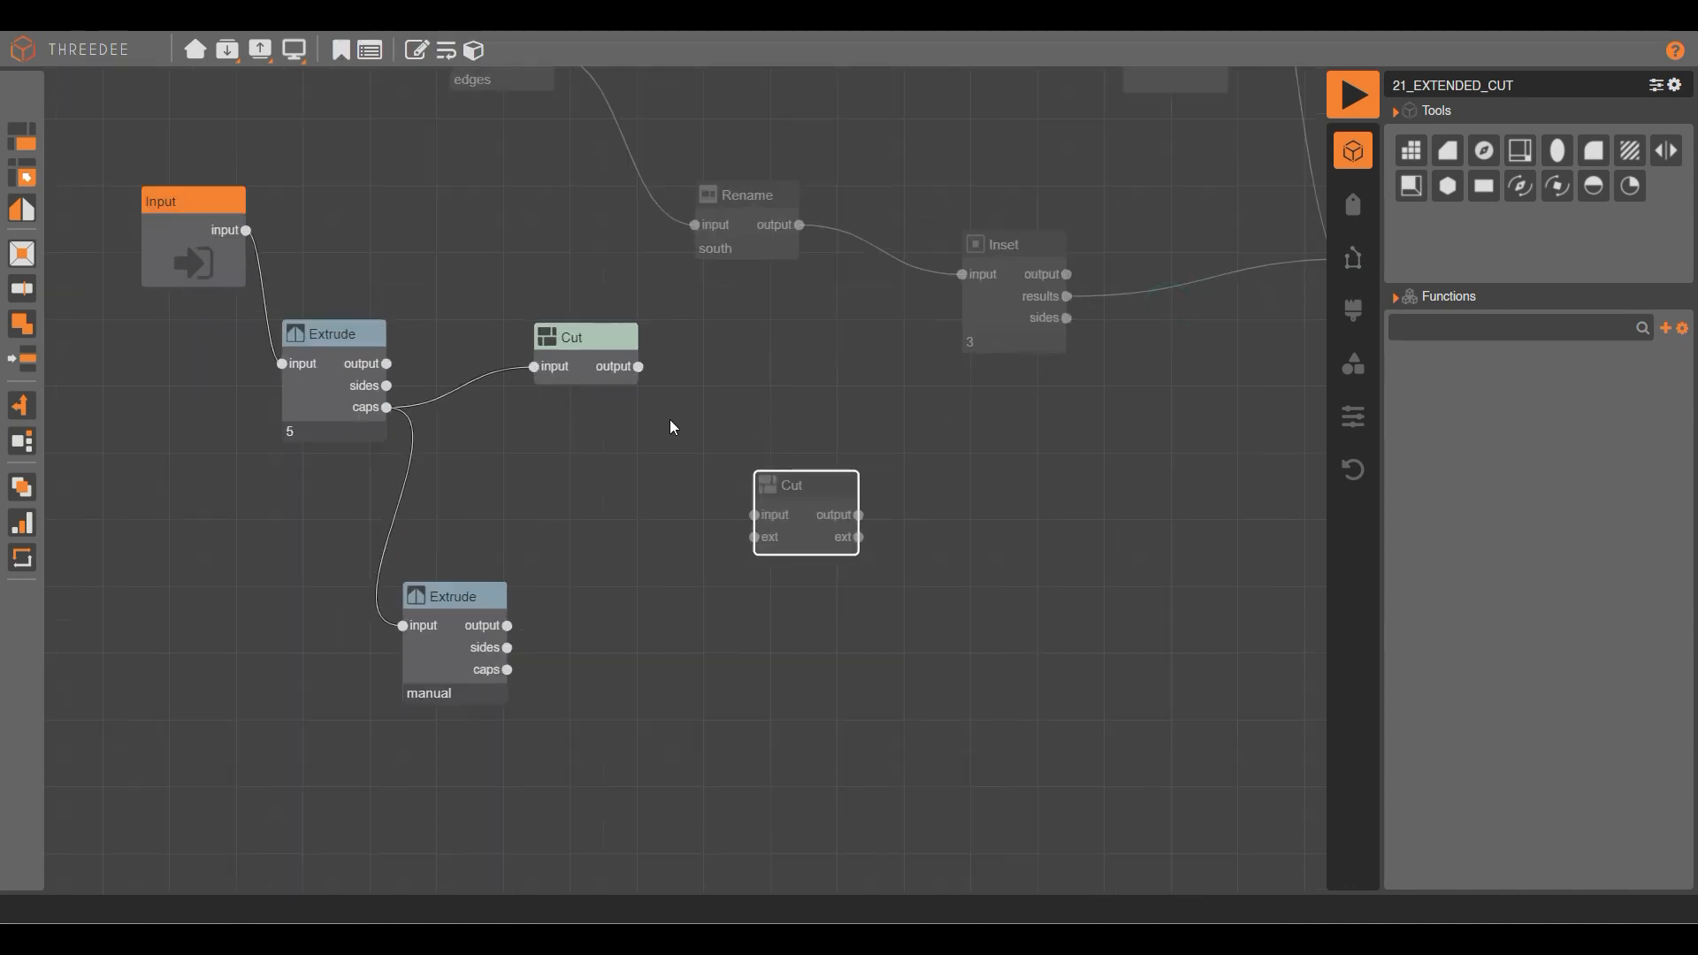
drag(638, 367, 754, 515)
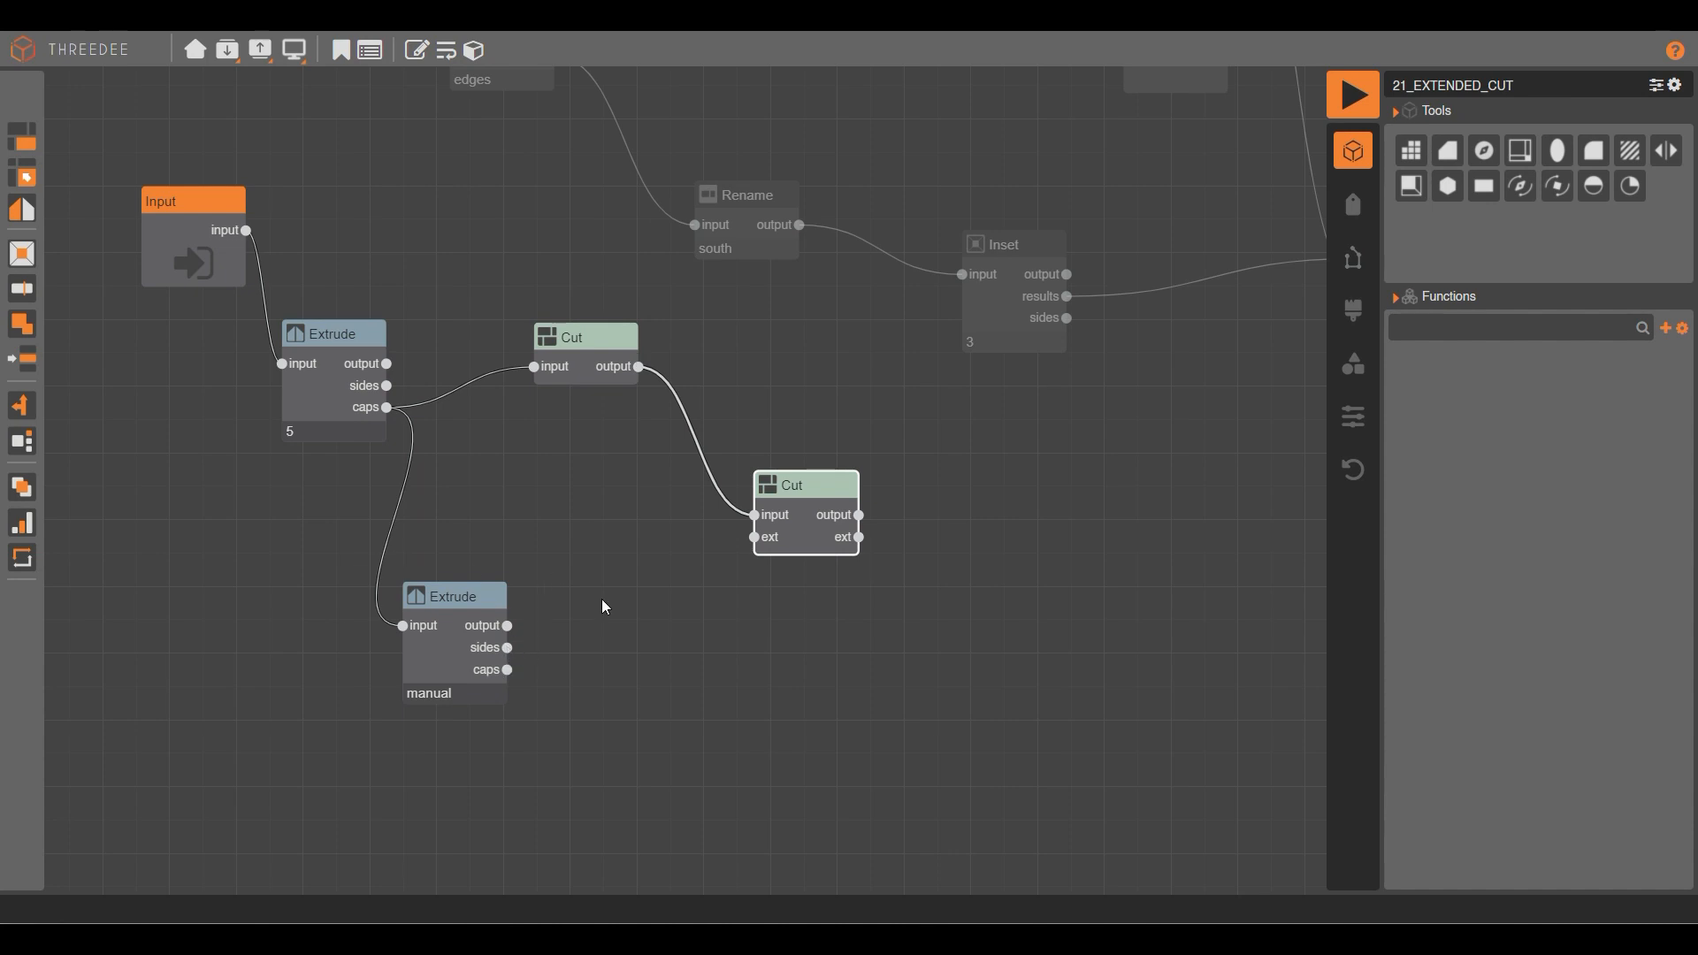
drag(506, 647, 752, 537)
click(1353, 94)
drag(881, 381, 976, 354)
scroll(745, 508, up, 6)
scroll(745, 513, up, 3)
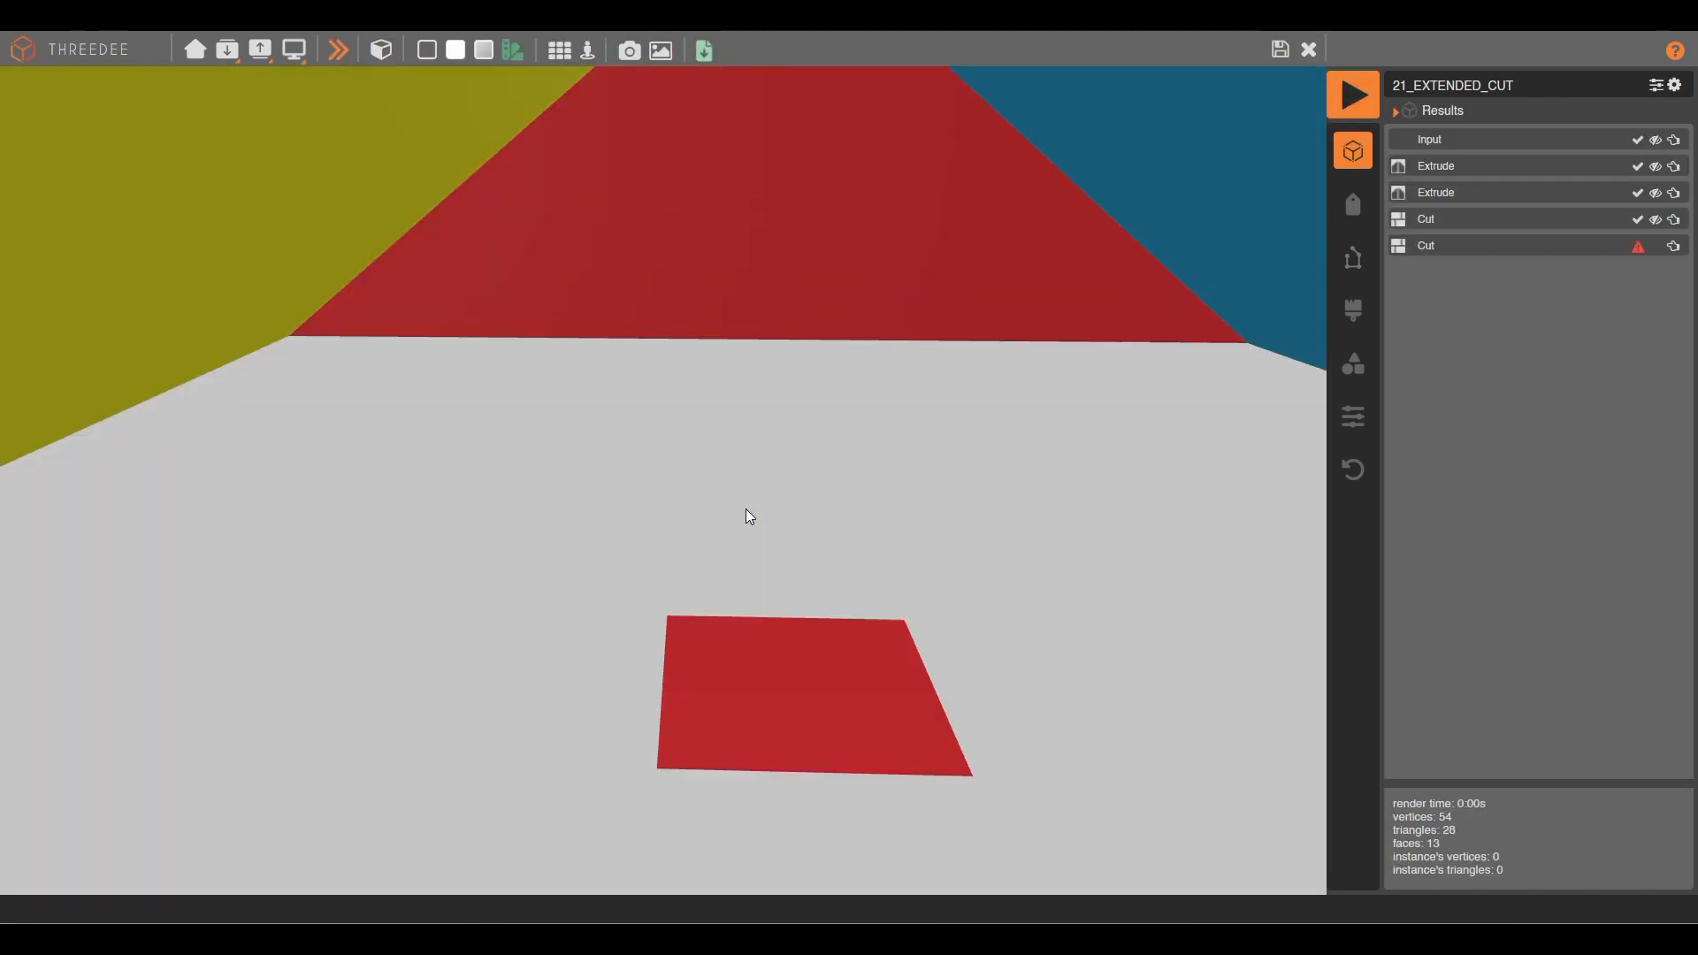
scroll(745, 511, down, 5)
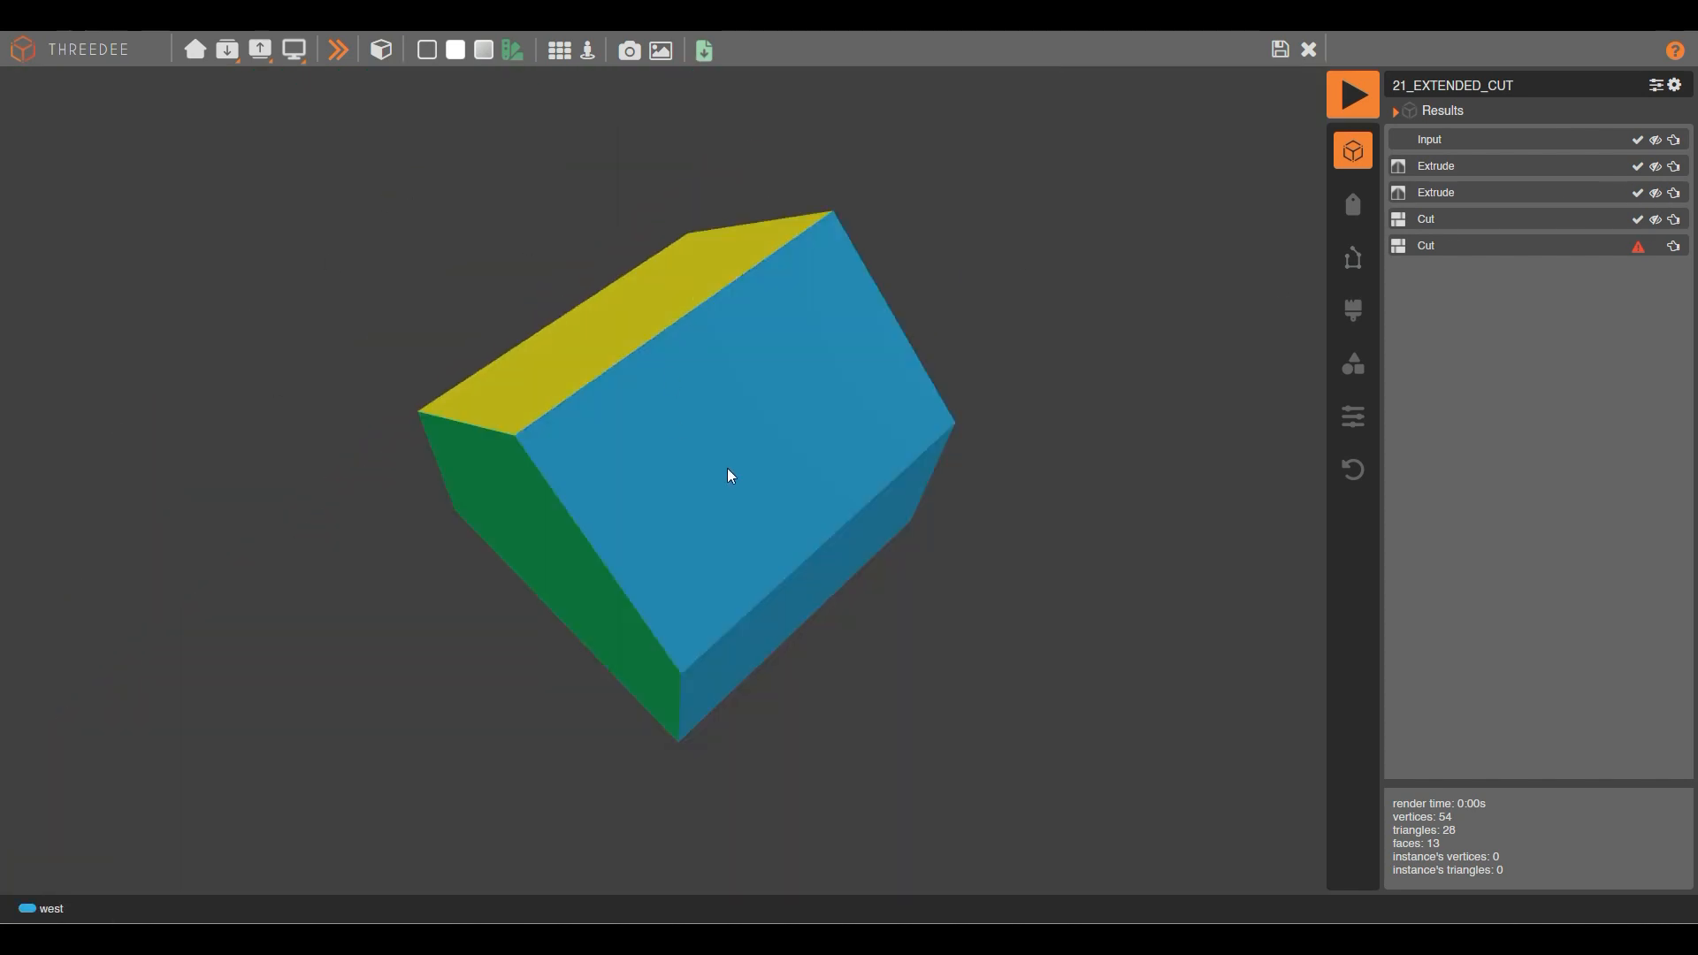
drag(729, 464, 741, 406)
right_drag(752, 257, 756, 391)
scroll(719, 489, up, 5)
scroll(603, 571, up, 4)
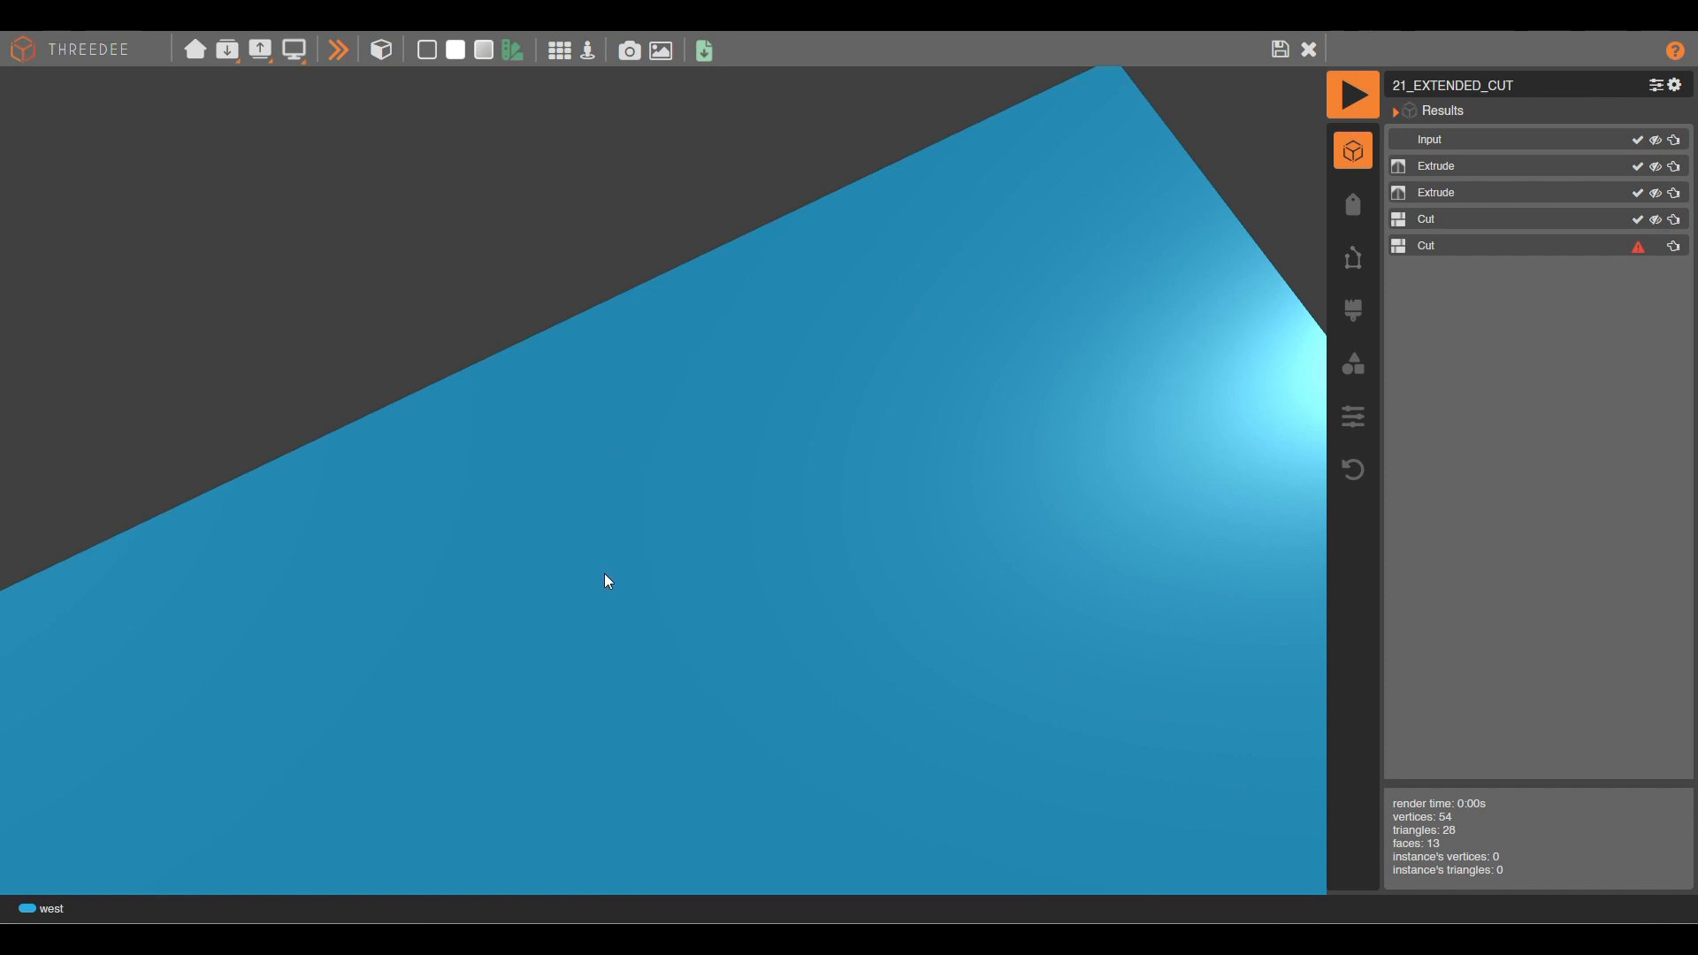
drag(605, 566, 830, 536)
scroll(841, 437, down, 2)
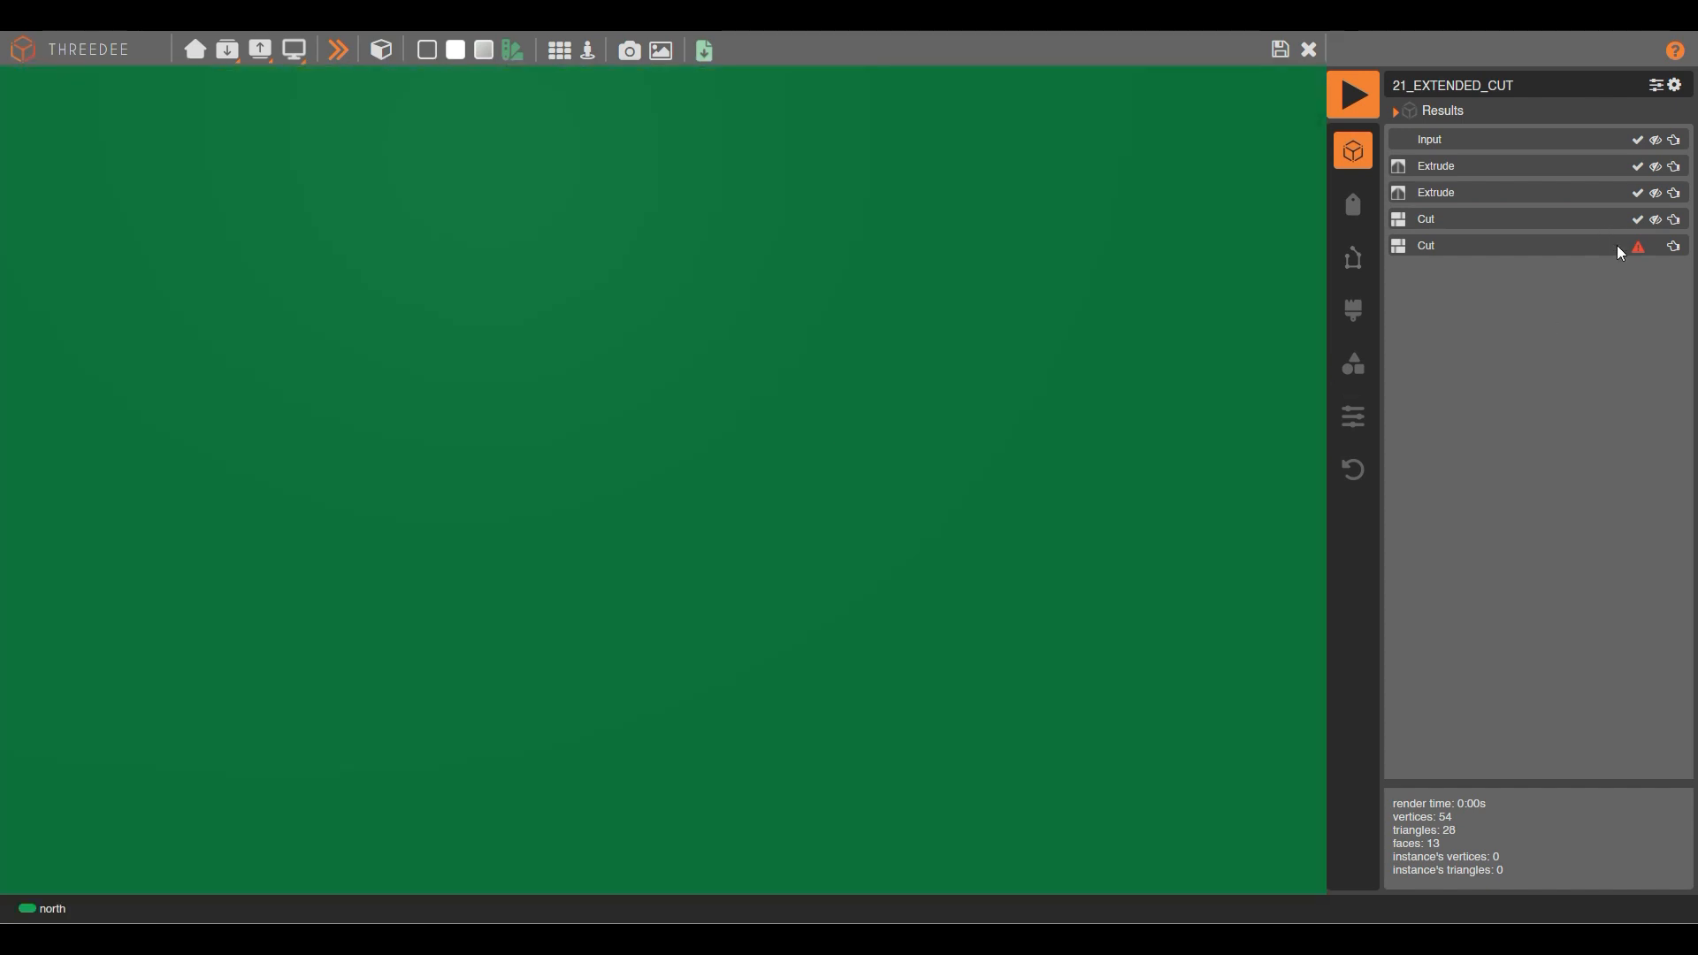
scroll(821, 284, down, 5)
drag(920, 369, 1307, 226)
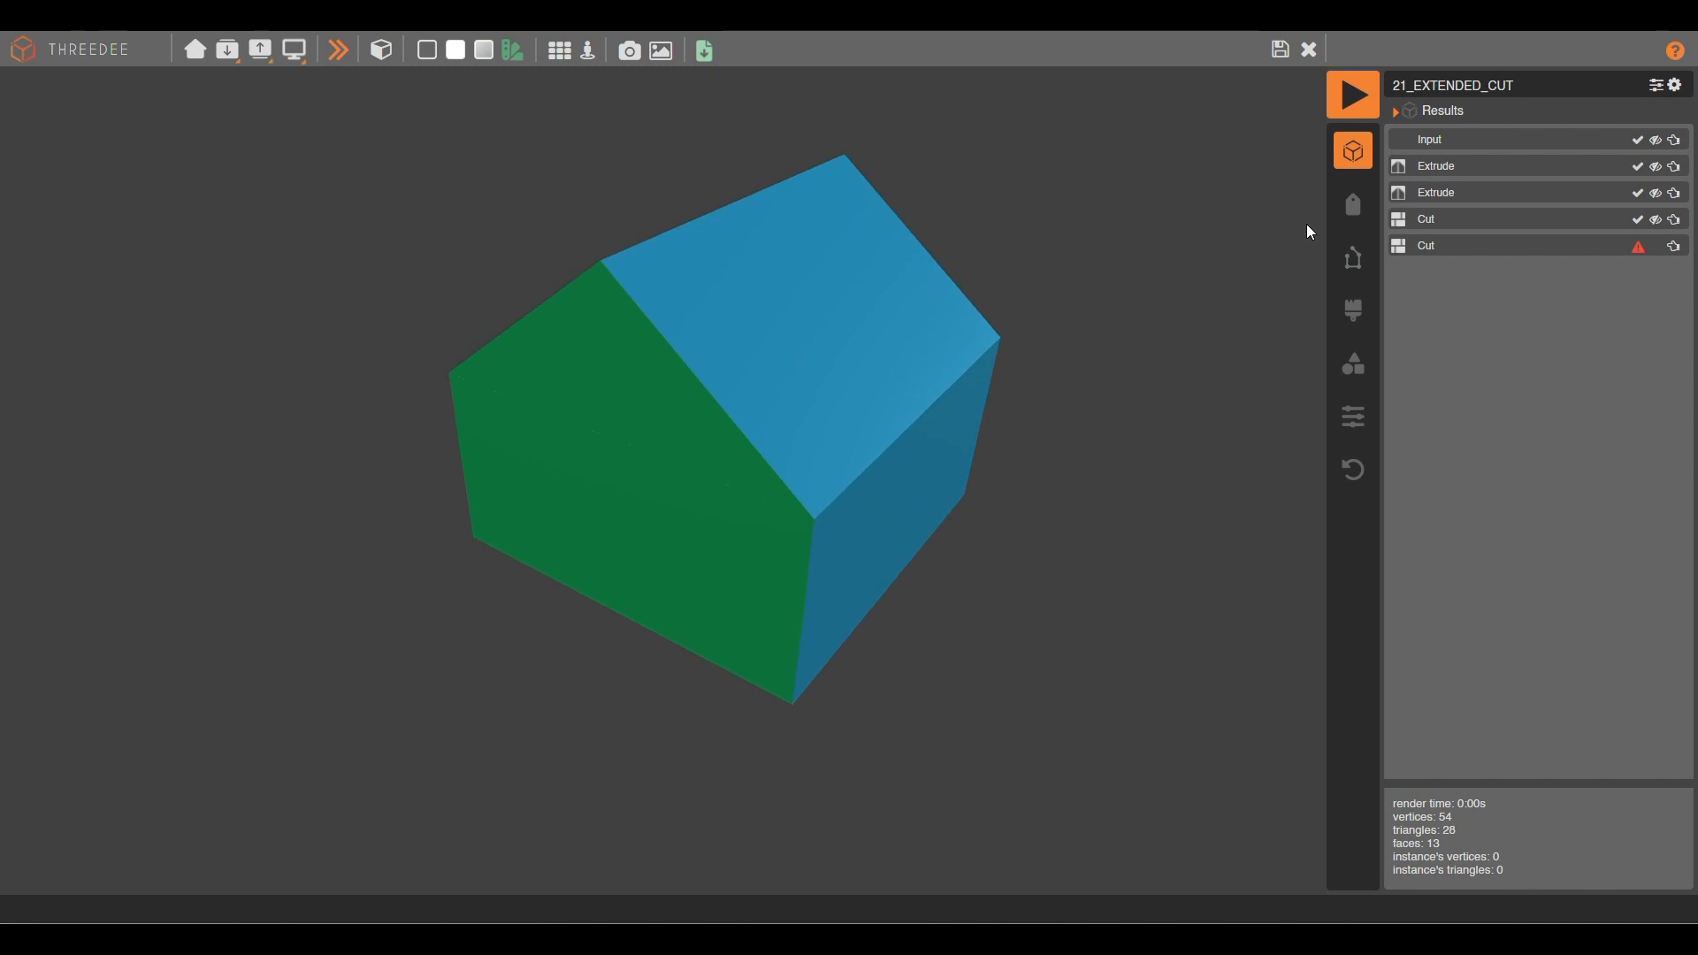
click(1637, 247)
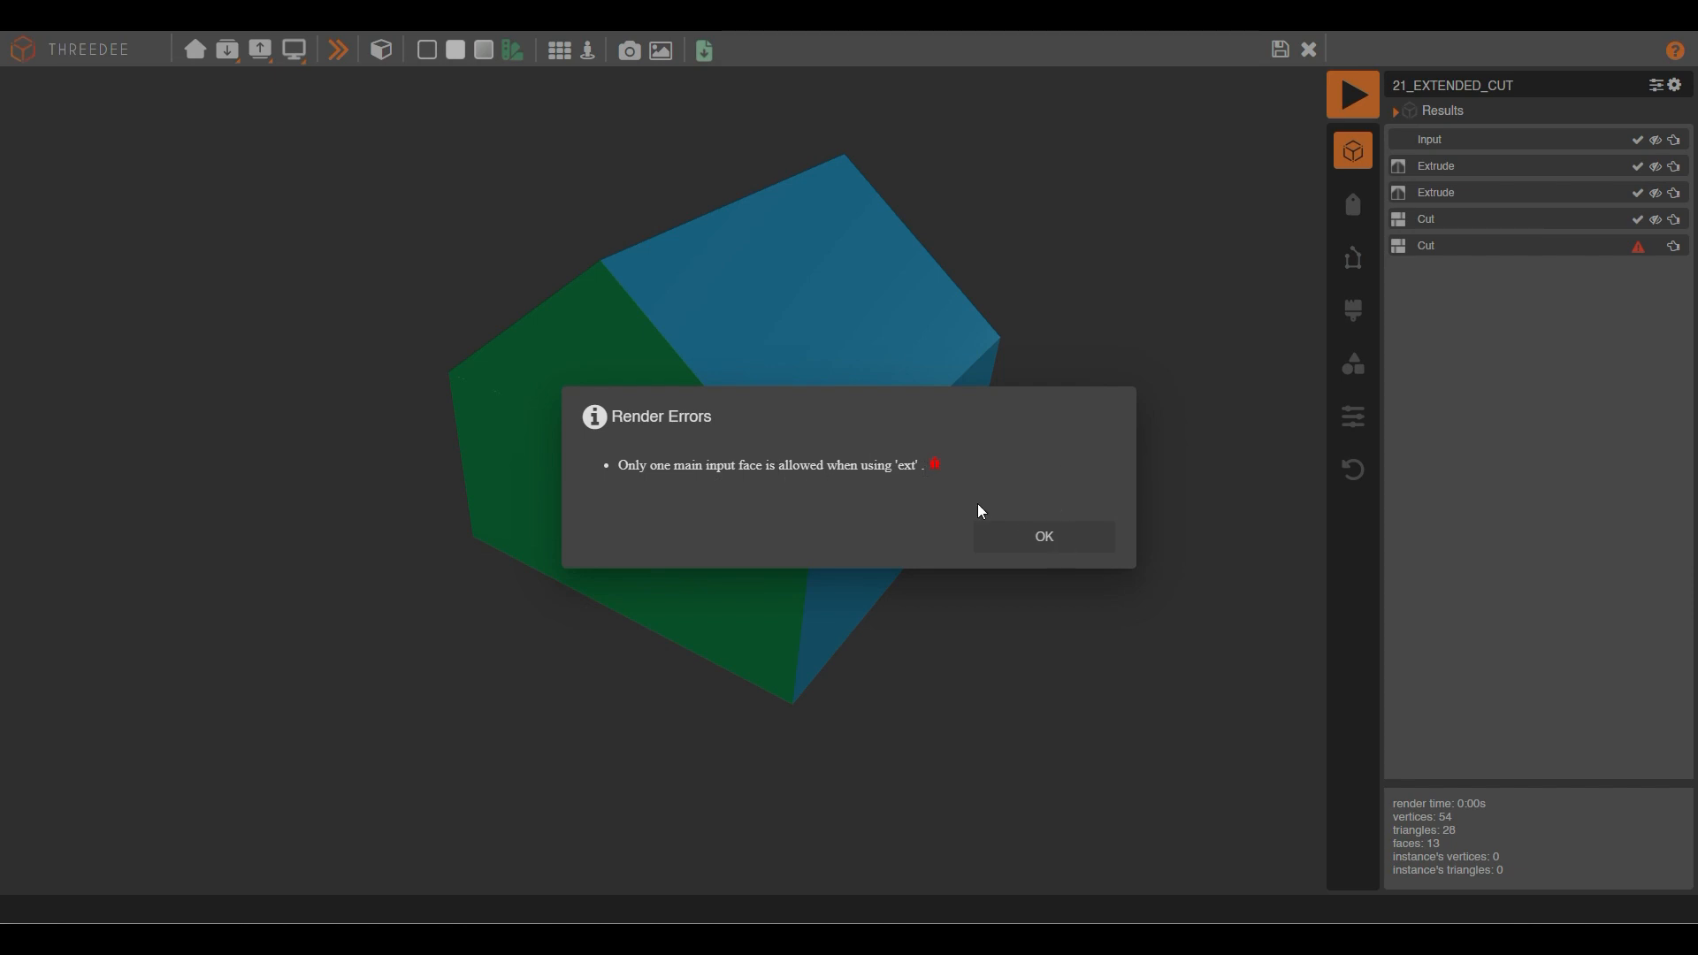
click(1039, 530)
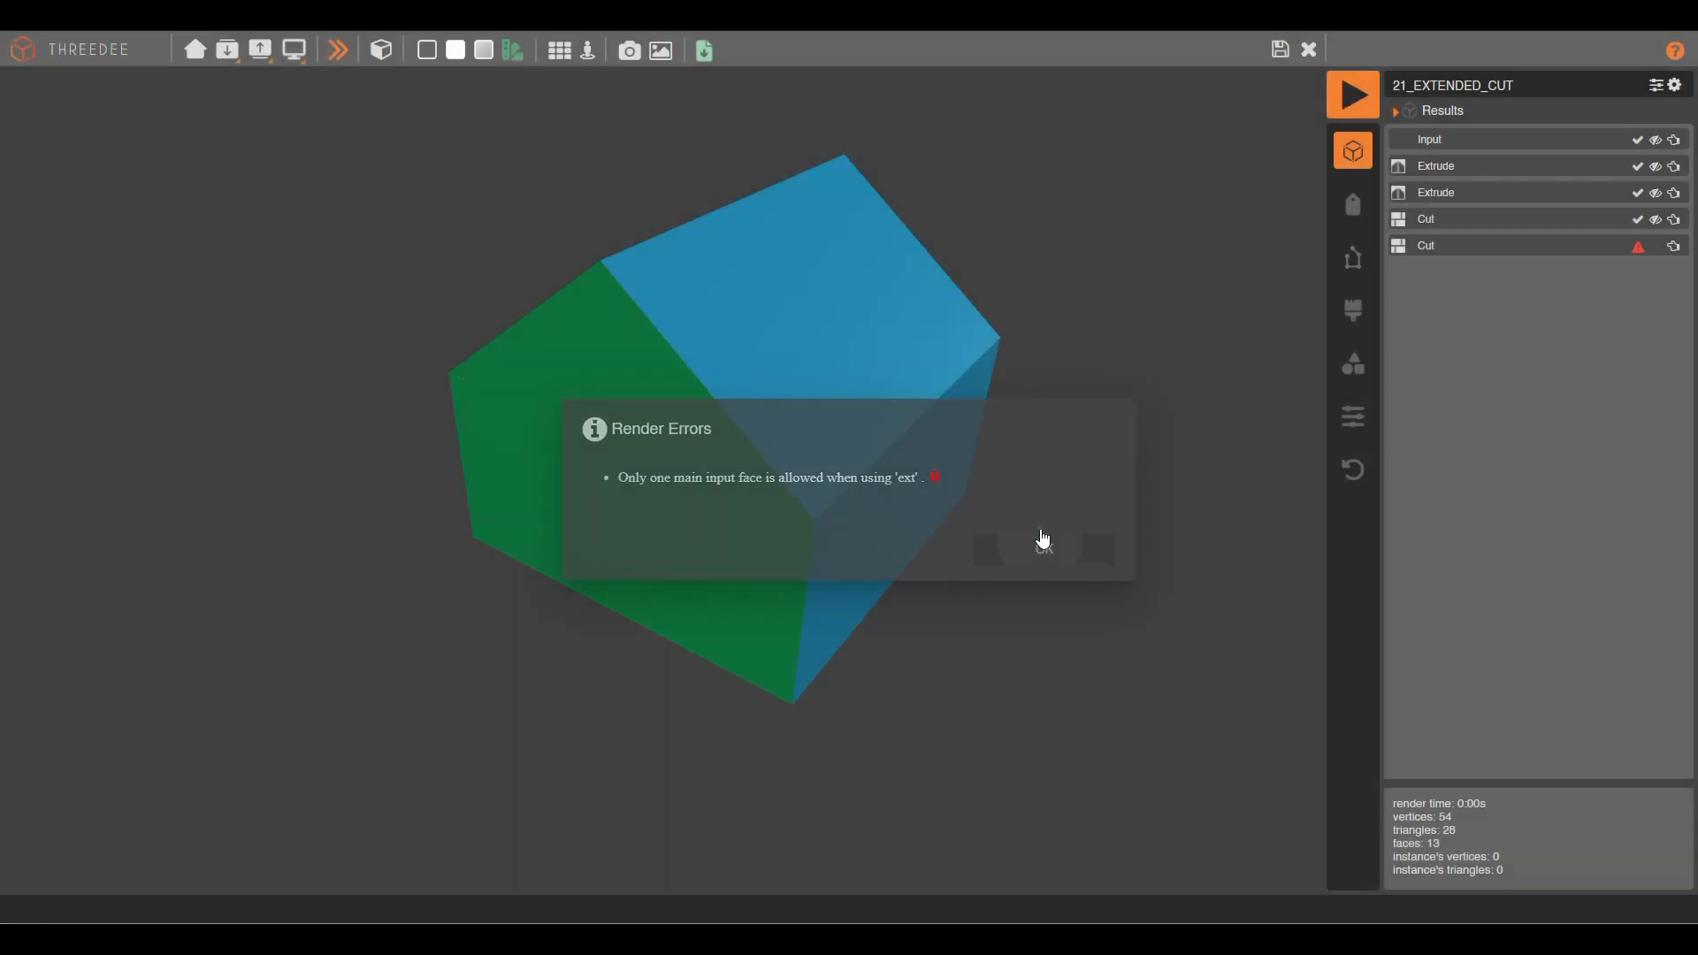
click(1281, 52)
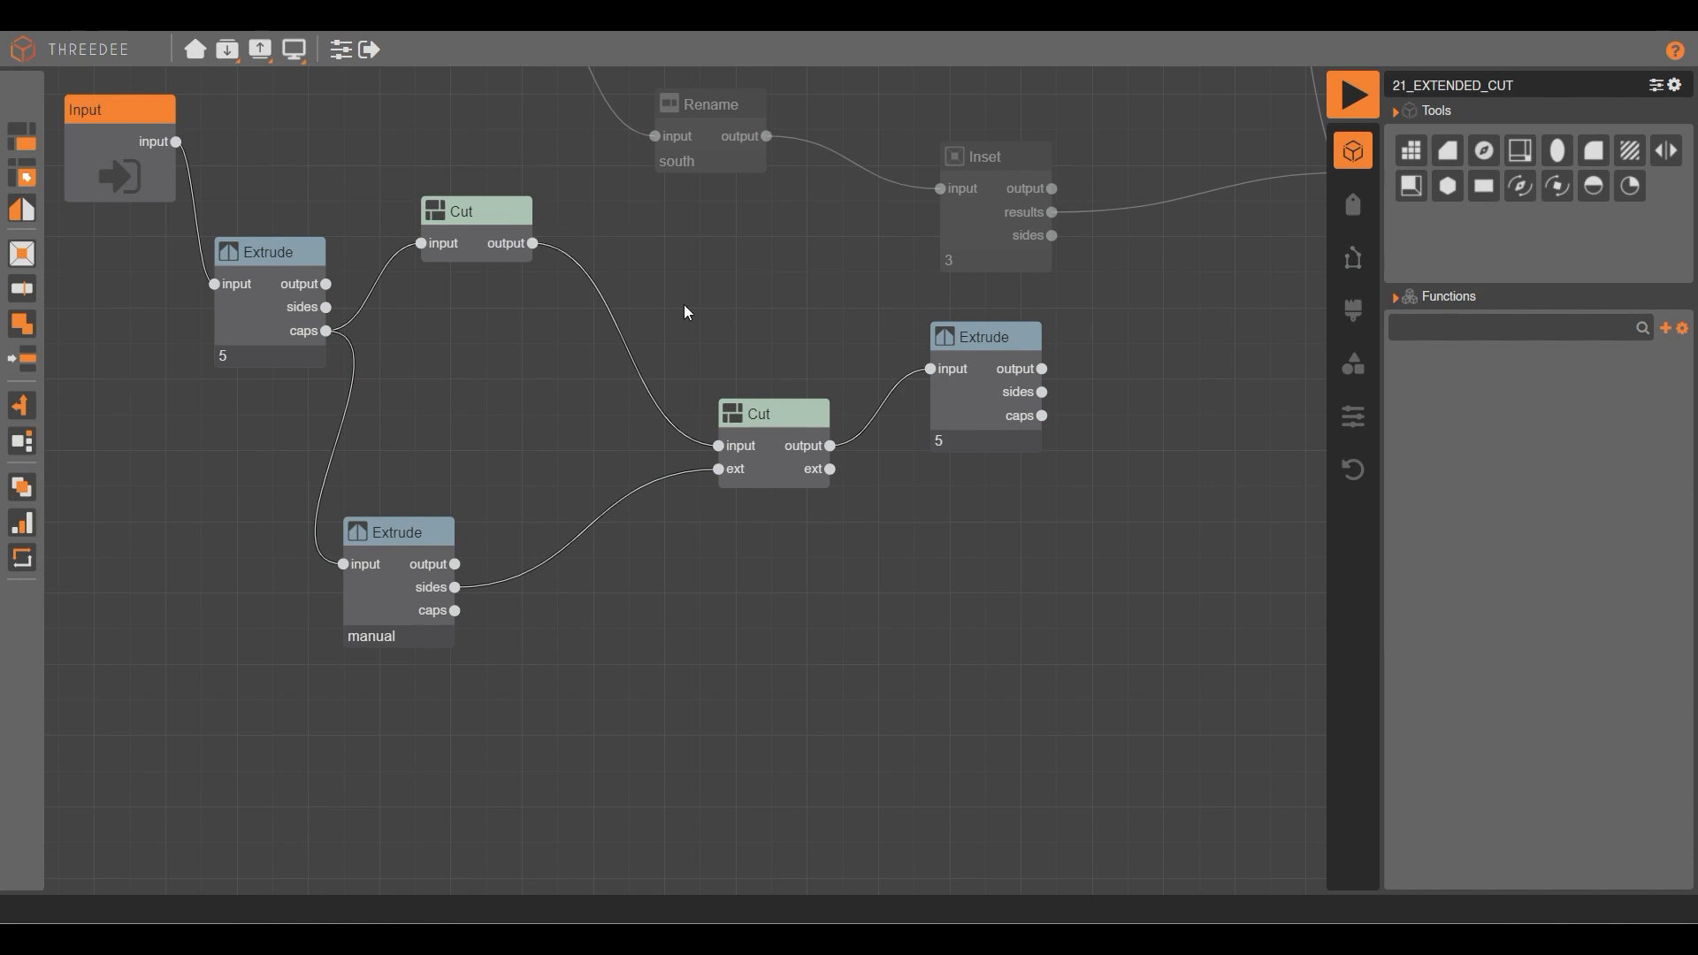
Open the first Cut's face layout to confirm its red centre square is labelled south.
double_click(475, 225)
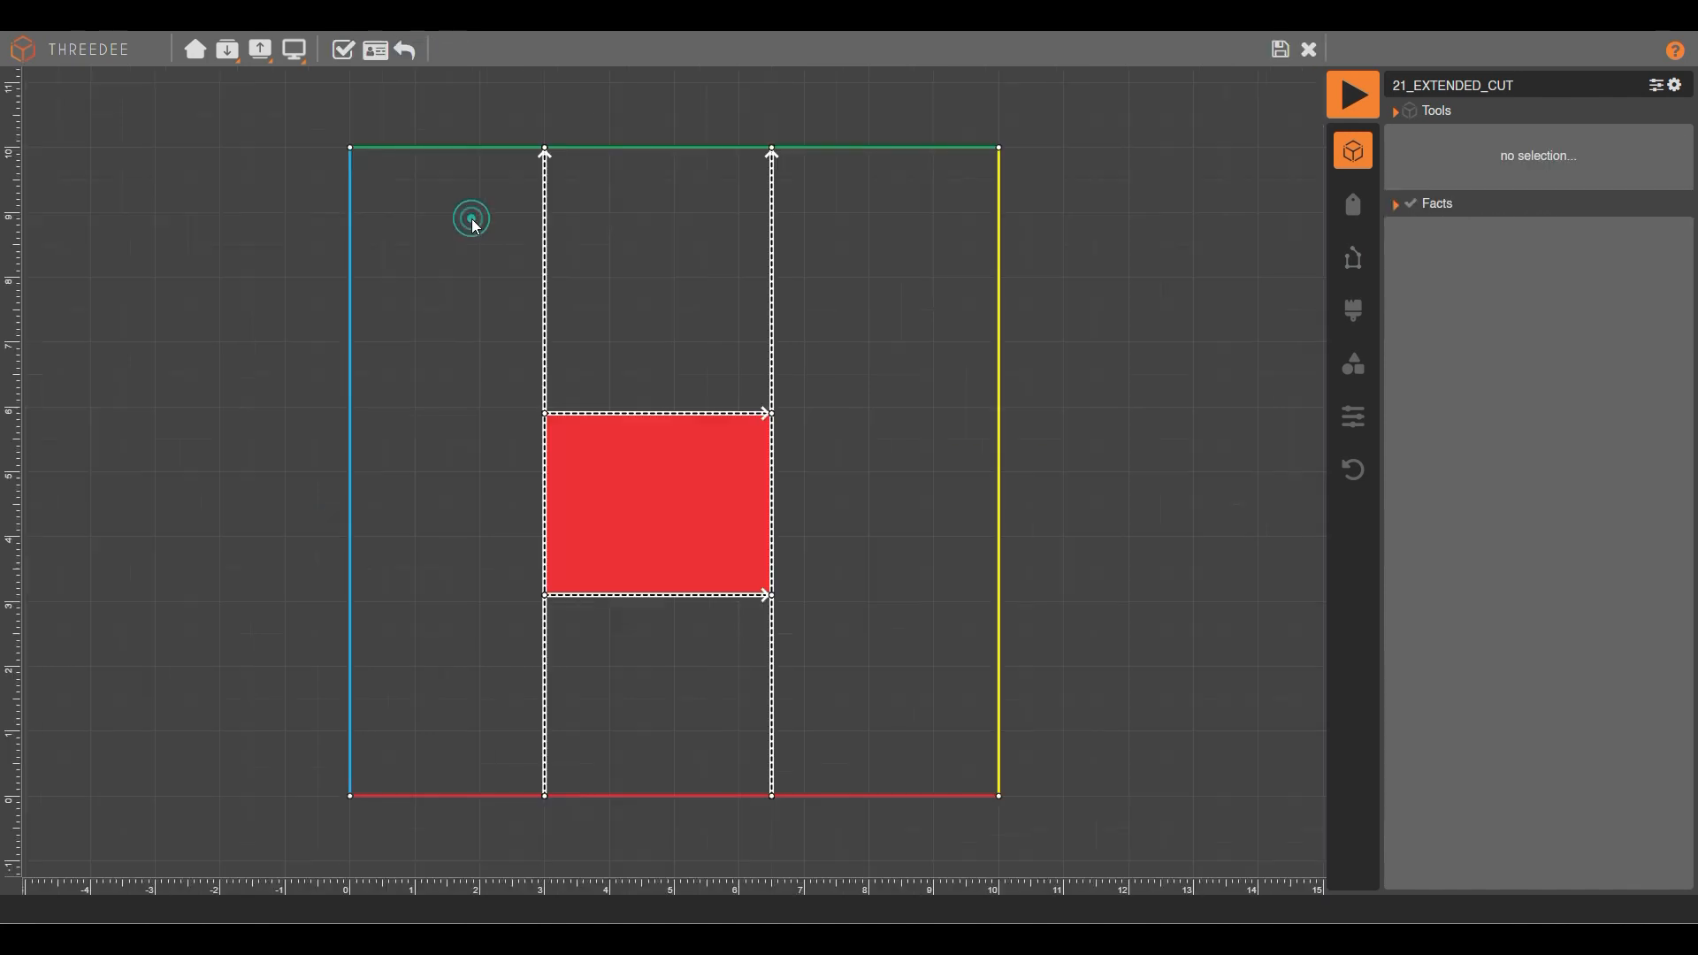
click(685, 495)
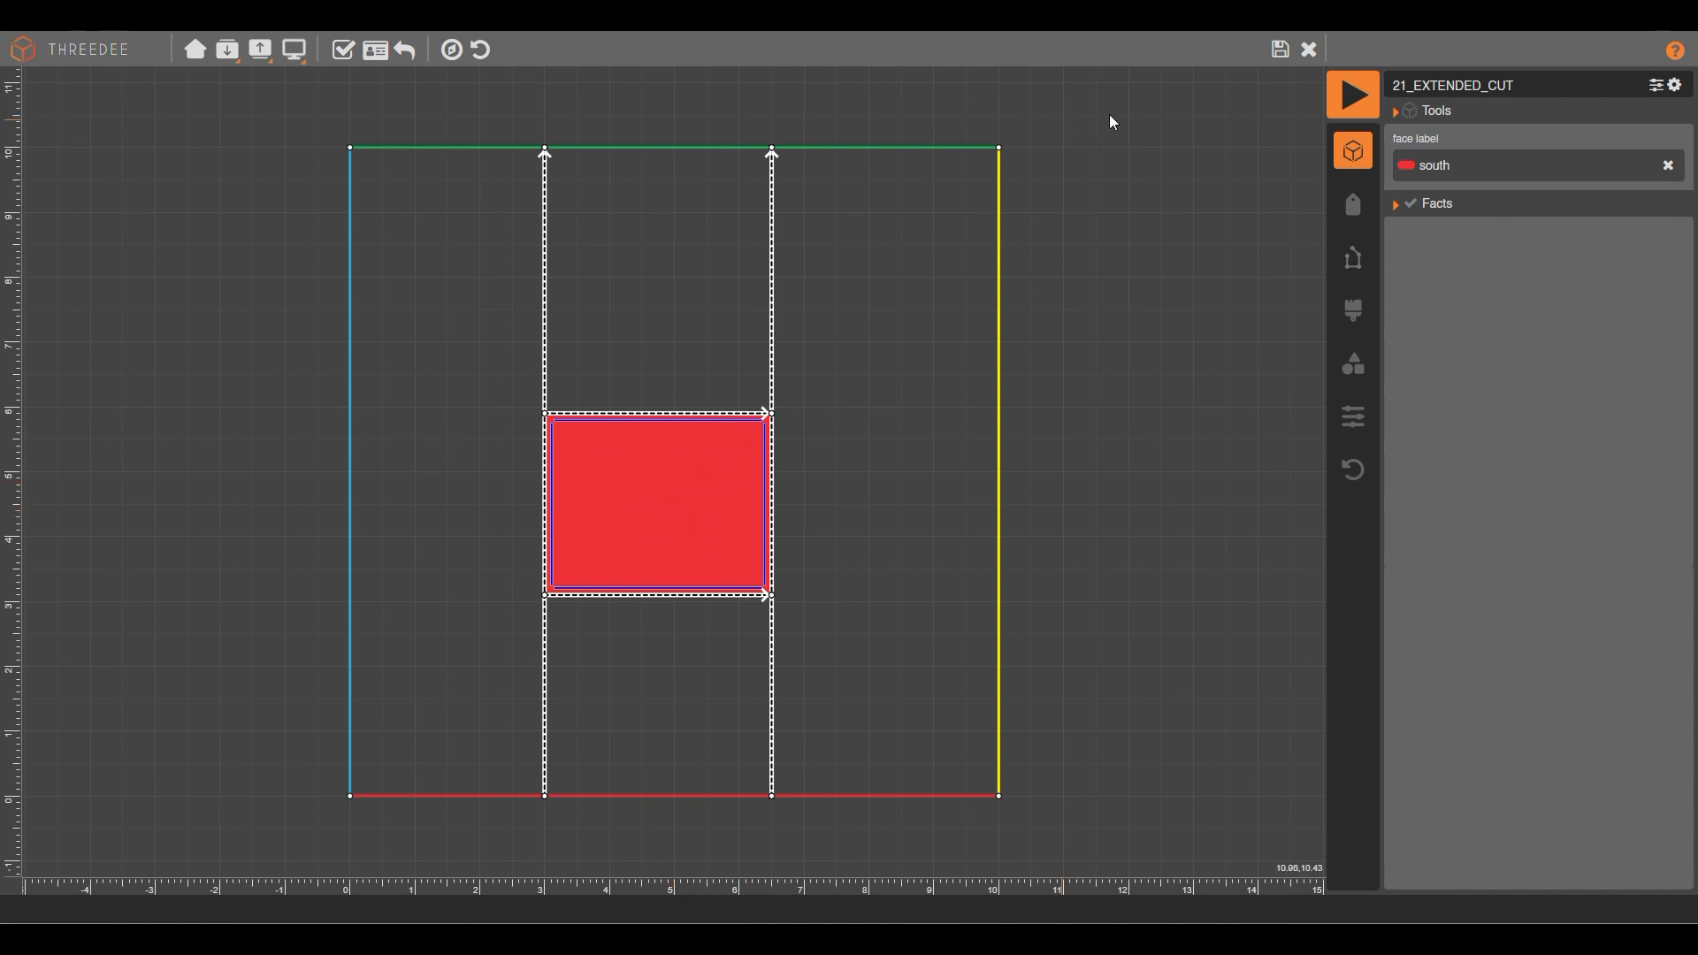
click(1280, 49)
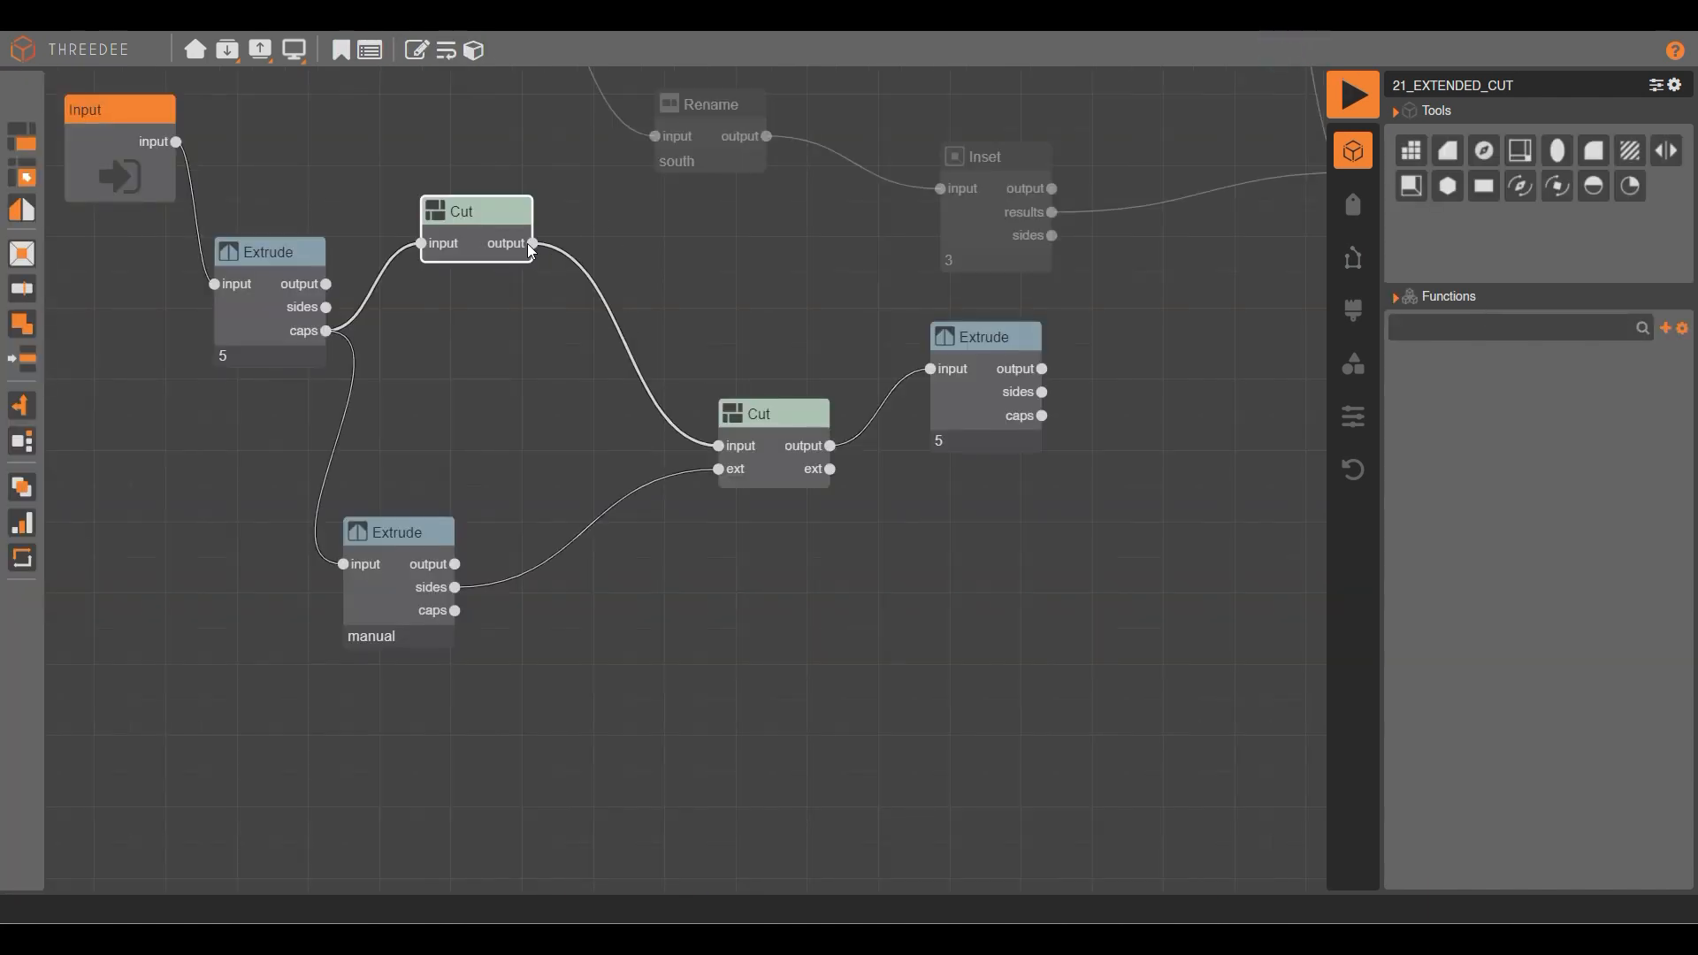
Add a Select node after the first Cut that picks the south-labelled face.
drag(537, 250, 569, 321)
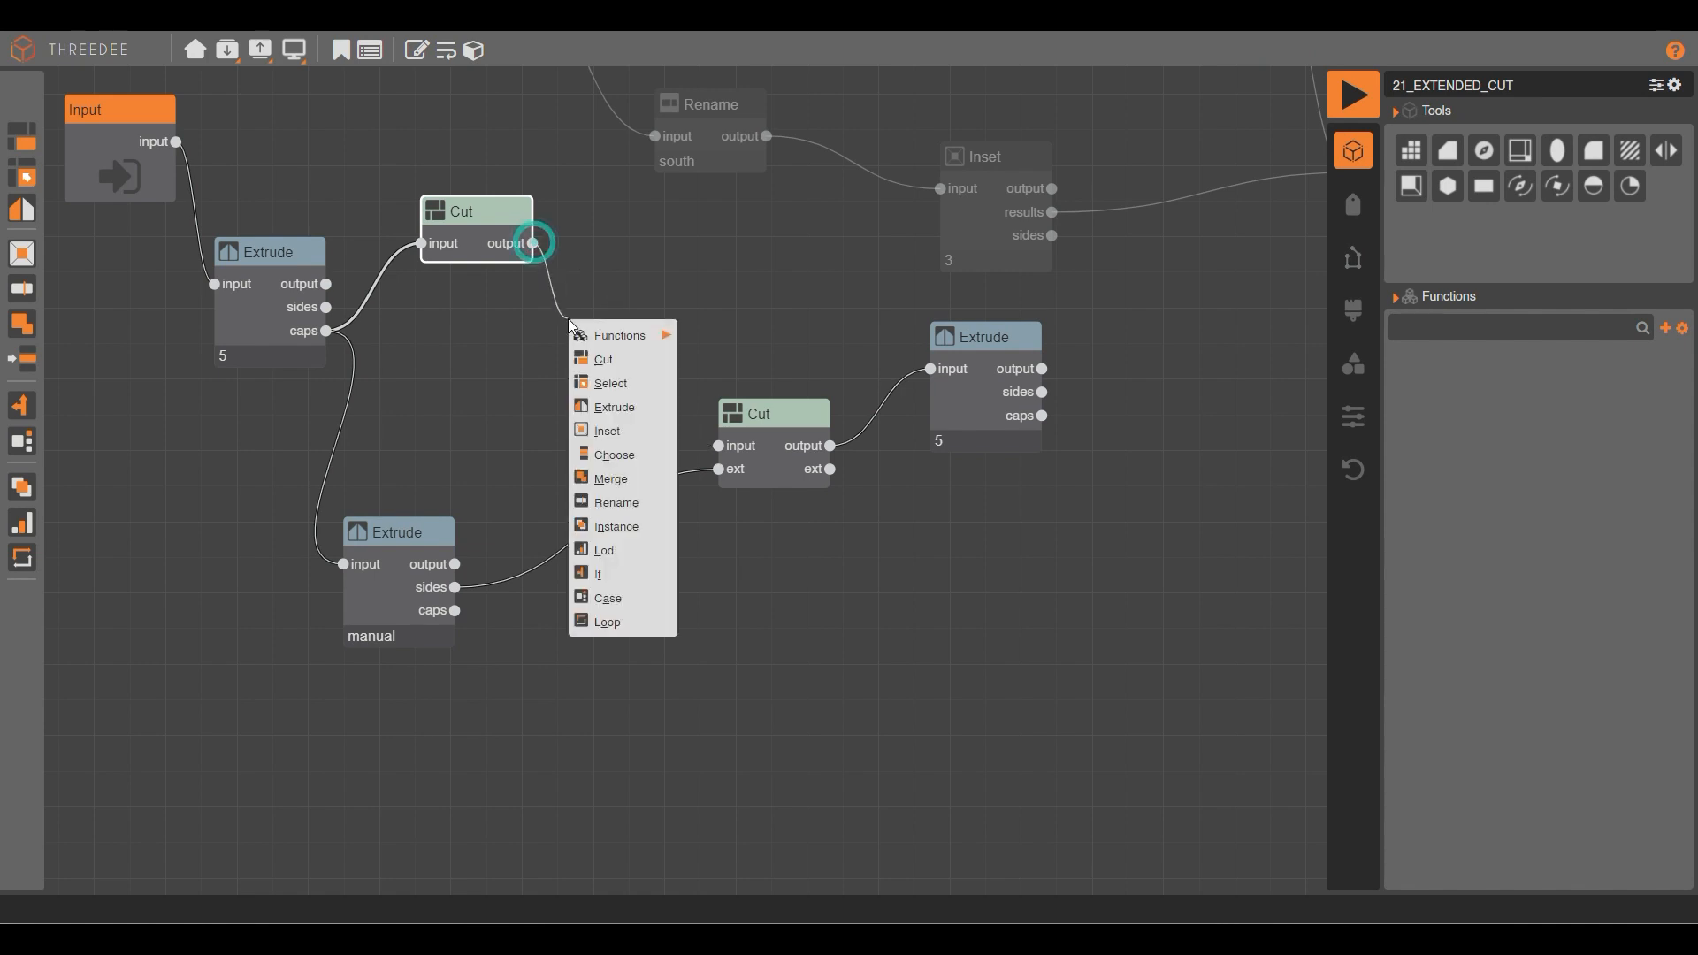
click(621, 384)
click(869, 412)
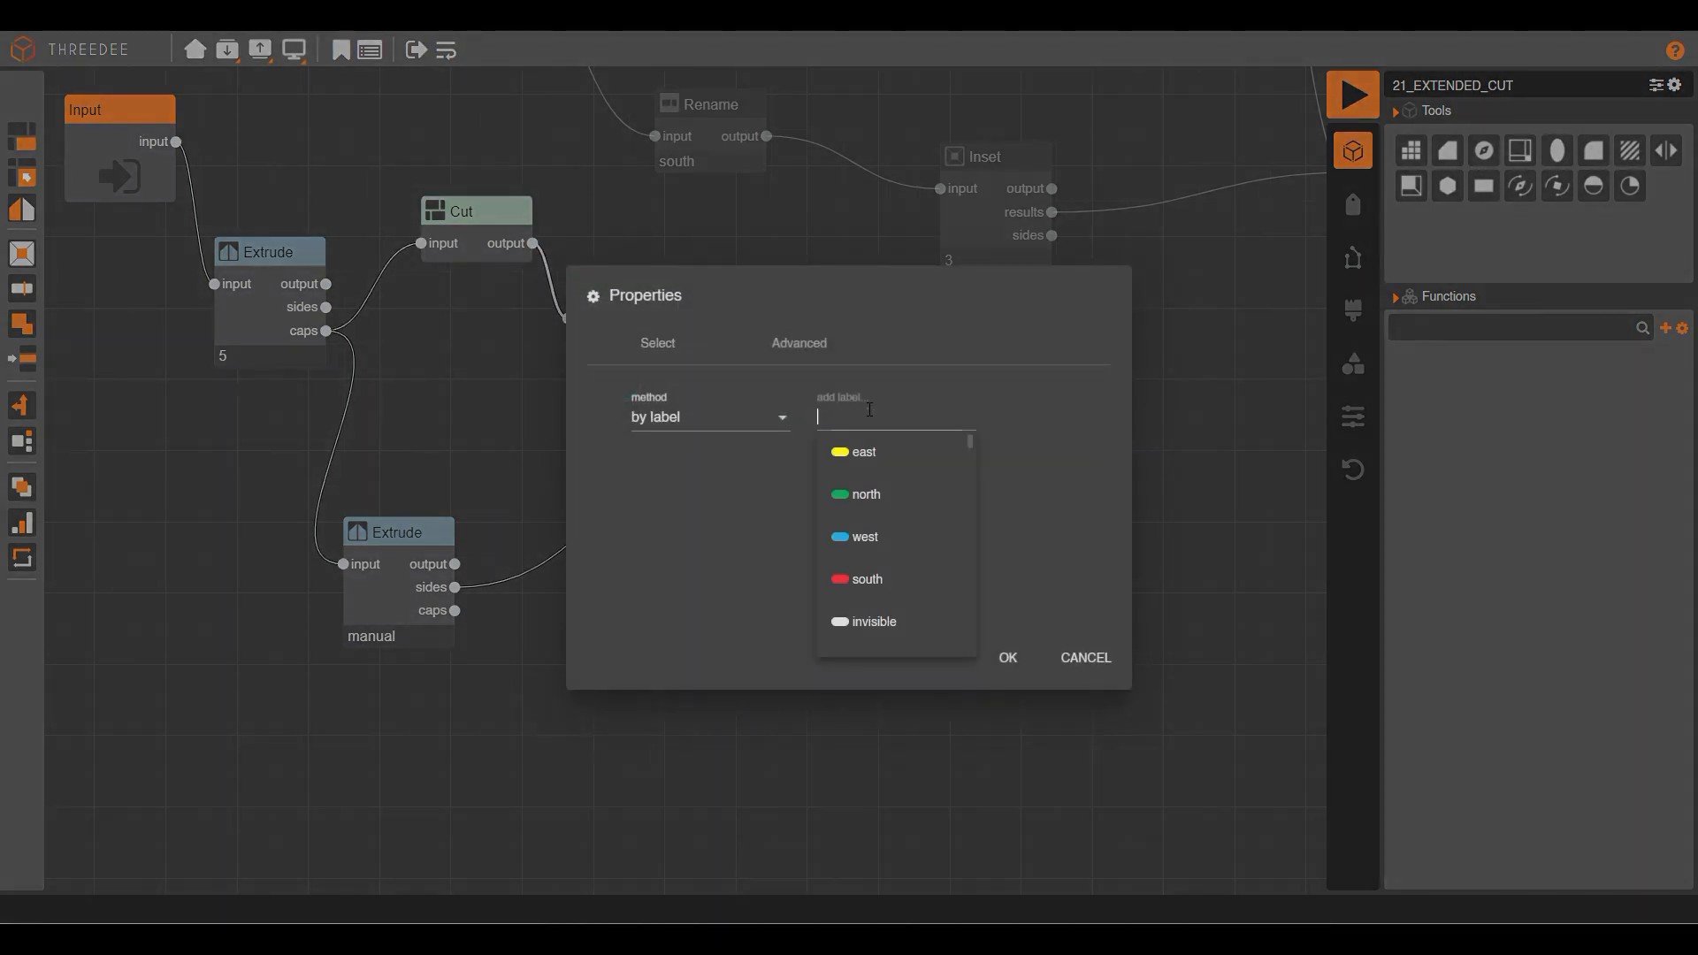
click(875, 617)
click(876, 595)
click(1007, 659)
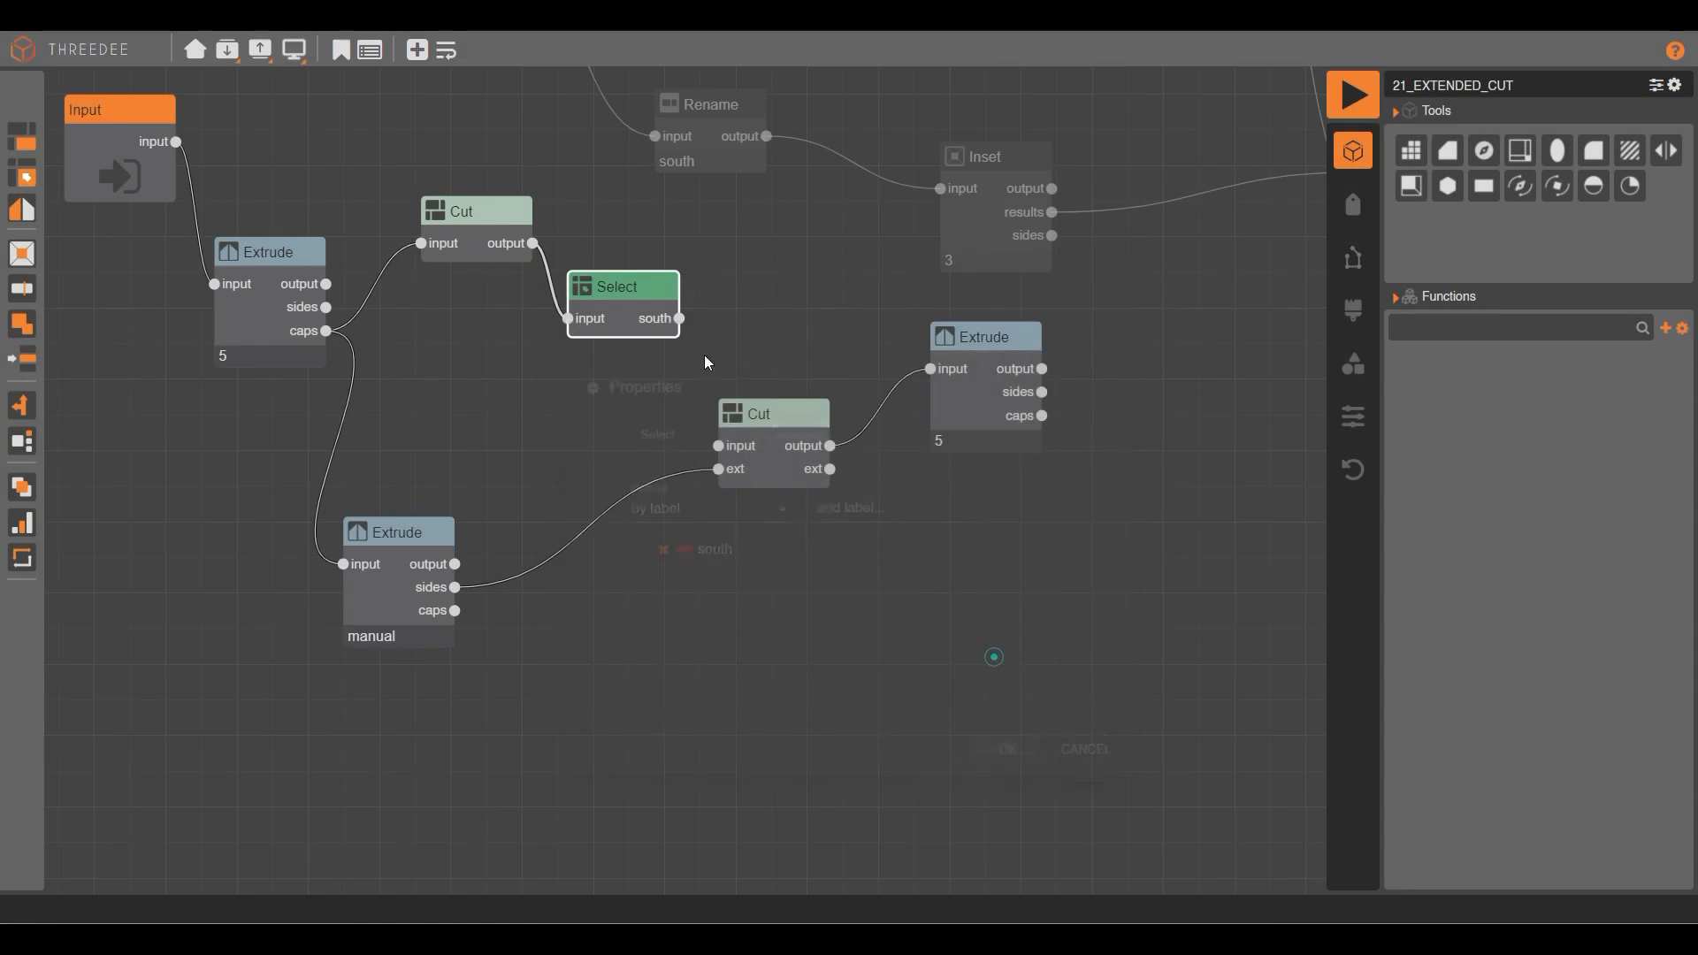
Wire the Select node's south output into the second Cut's input and tidy the node positions.
double_click(486, 210)
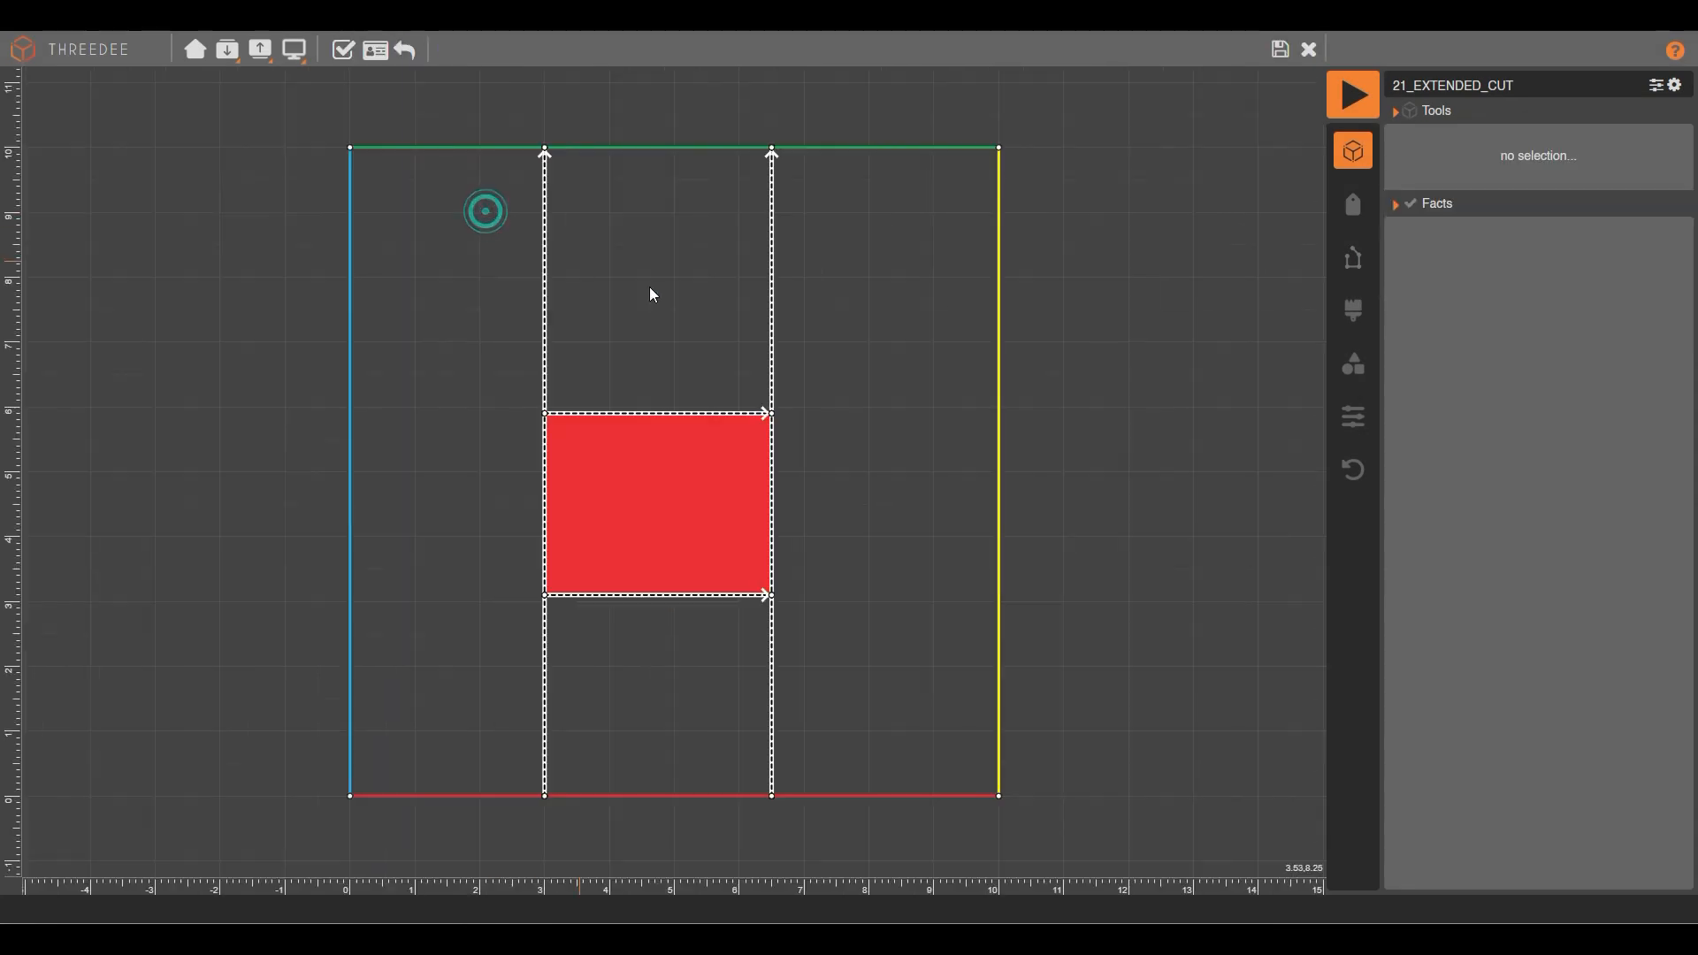
click(1281, 51)
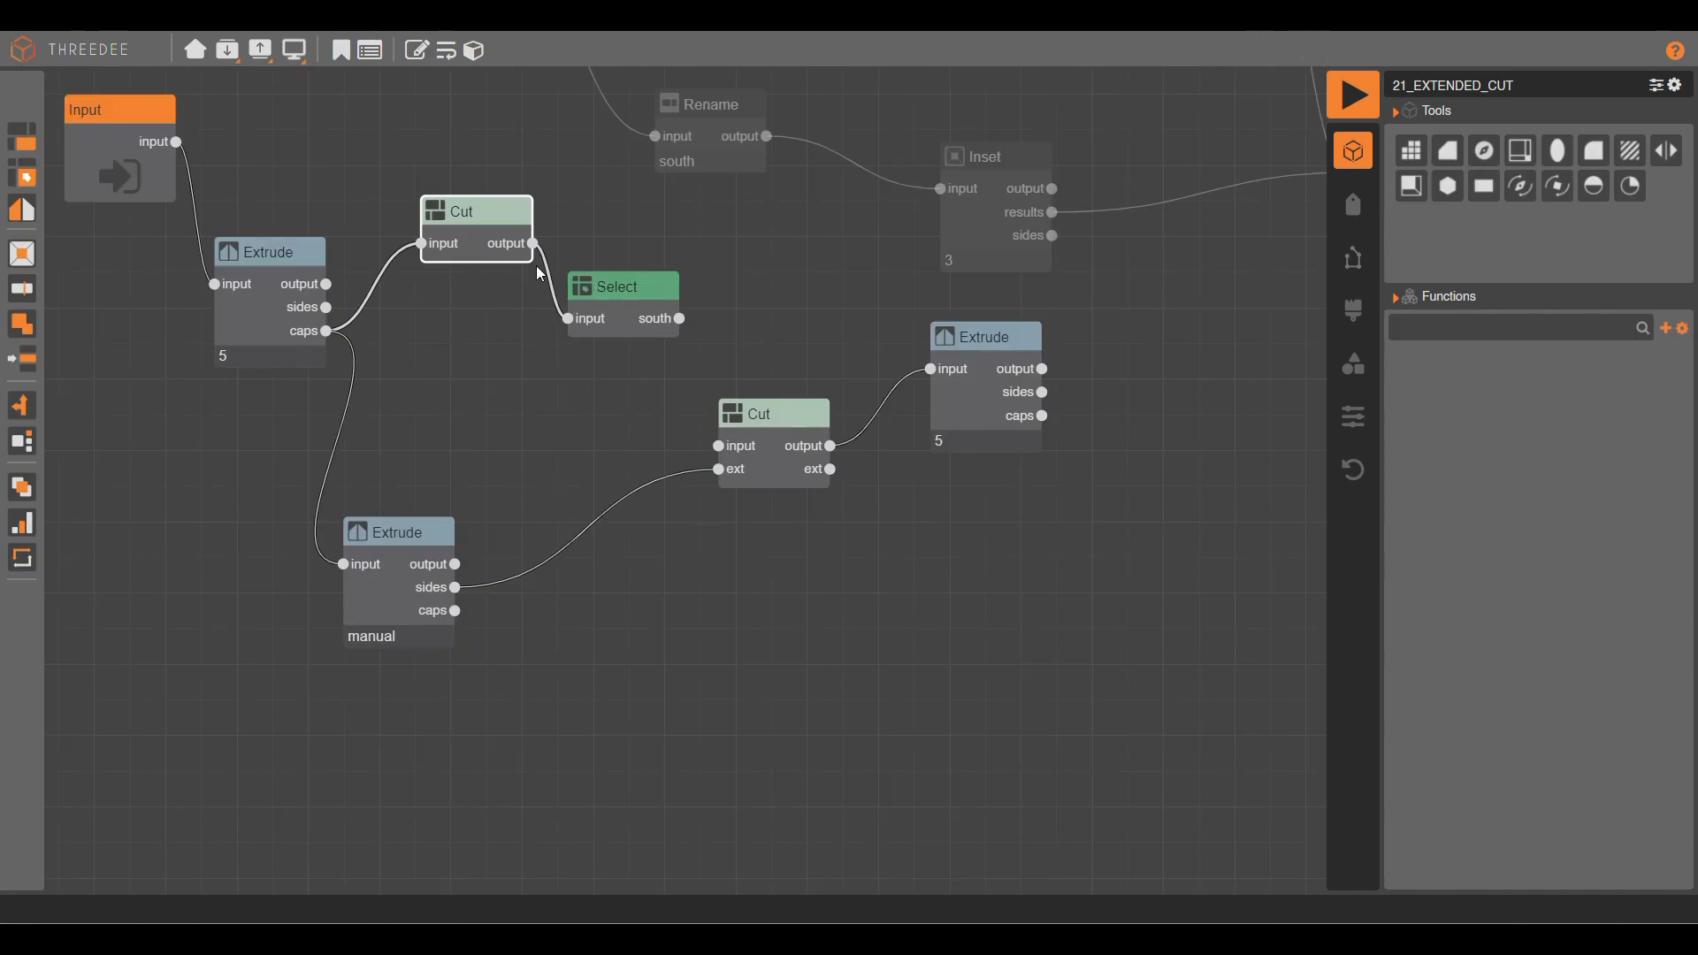
drag(681, 320, 718, 446)
drag(607, 305, 610, 320)
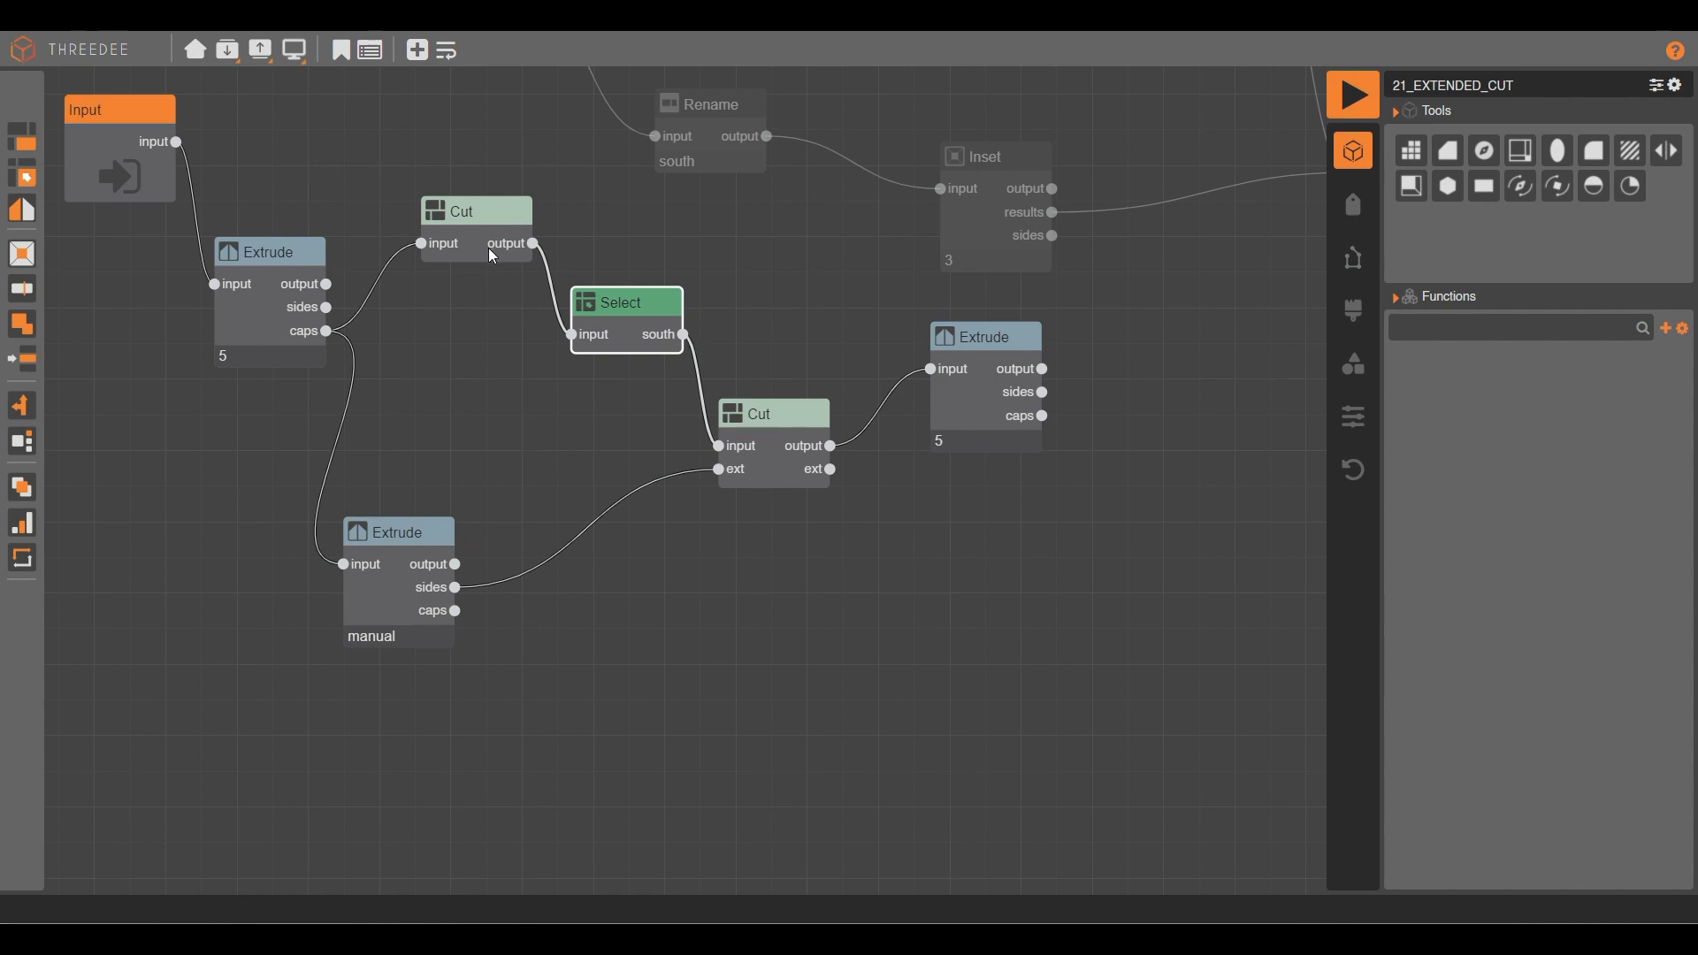
drag(961, 354, 974, 377)
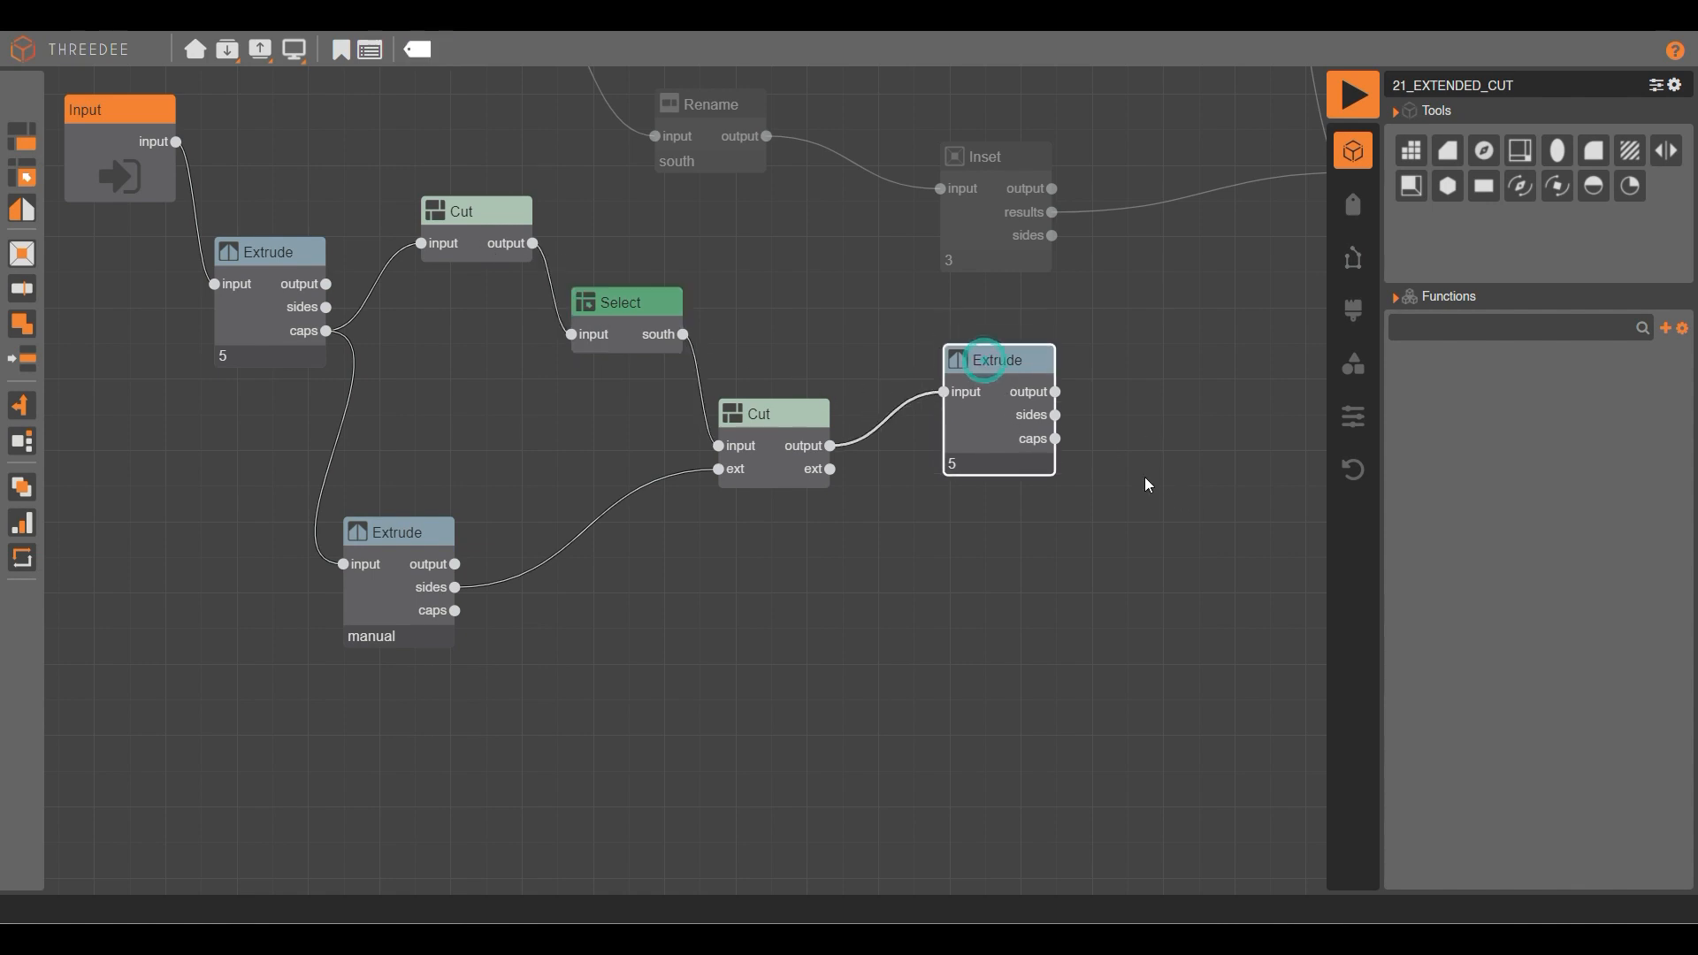
Render the current house model and orbit it to check the roof.
click(1352, 106)
drag(1108, 375, 877, 226)
click(1309, 49)
Disconnect Extrude 5's input and render the house showing only the square hole.
click(945, 389)
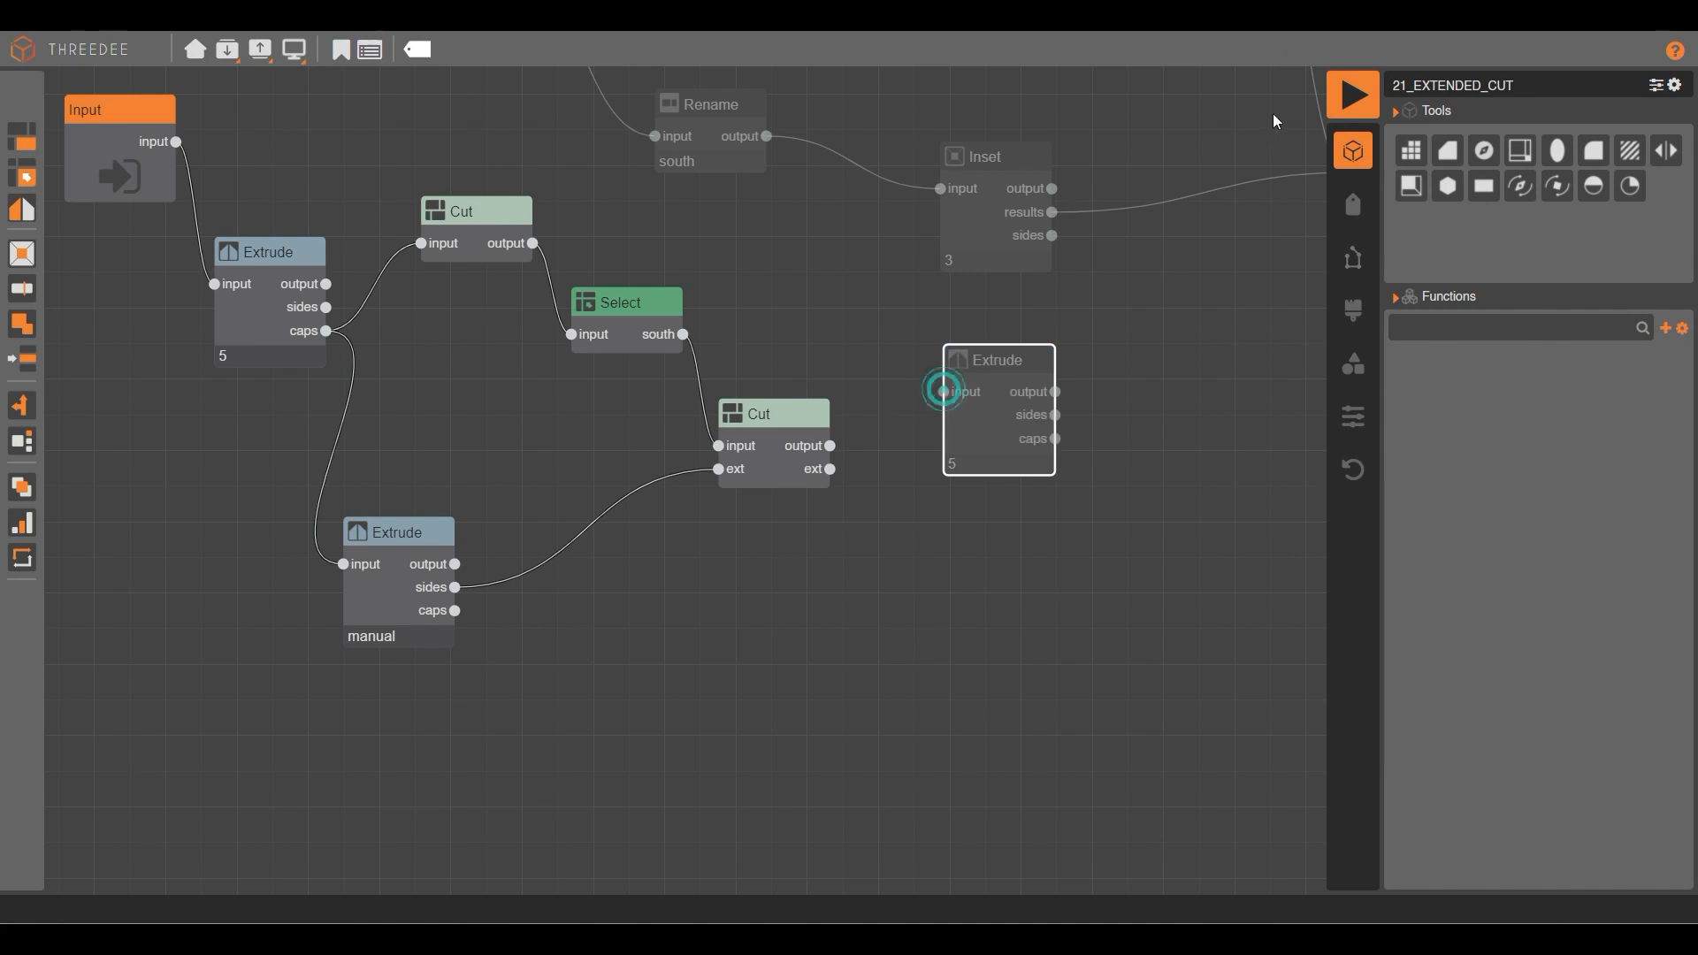
click(1352, 97)
drag(626, 281, 969, 377)
scroll(704, 489, up, 5)
scroll(704, 490, up, 3)
drag(703, 490, 565, 580)
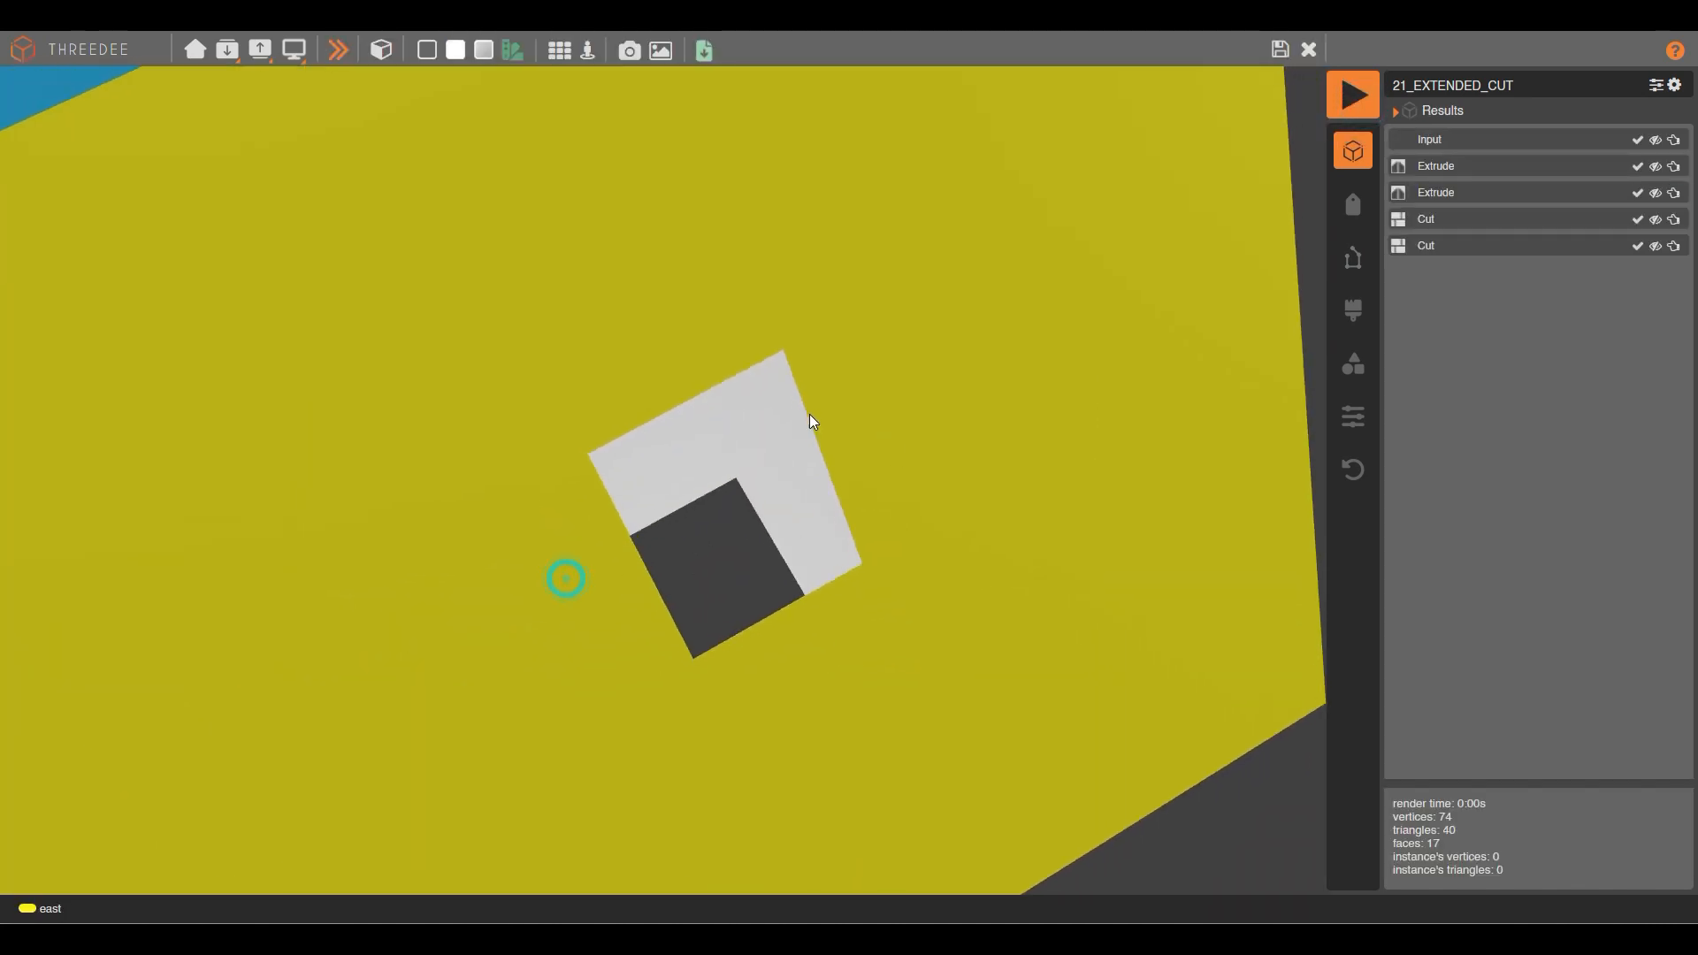
scroll(755, 550, down, 5)
drag(824, 527, 389, 72)
Cycle through seven model variations, then return to the node graph.
click(344, 56)
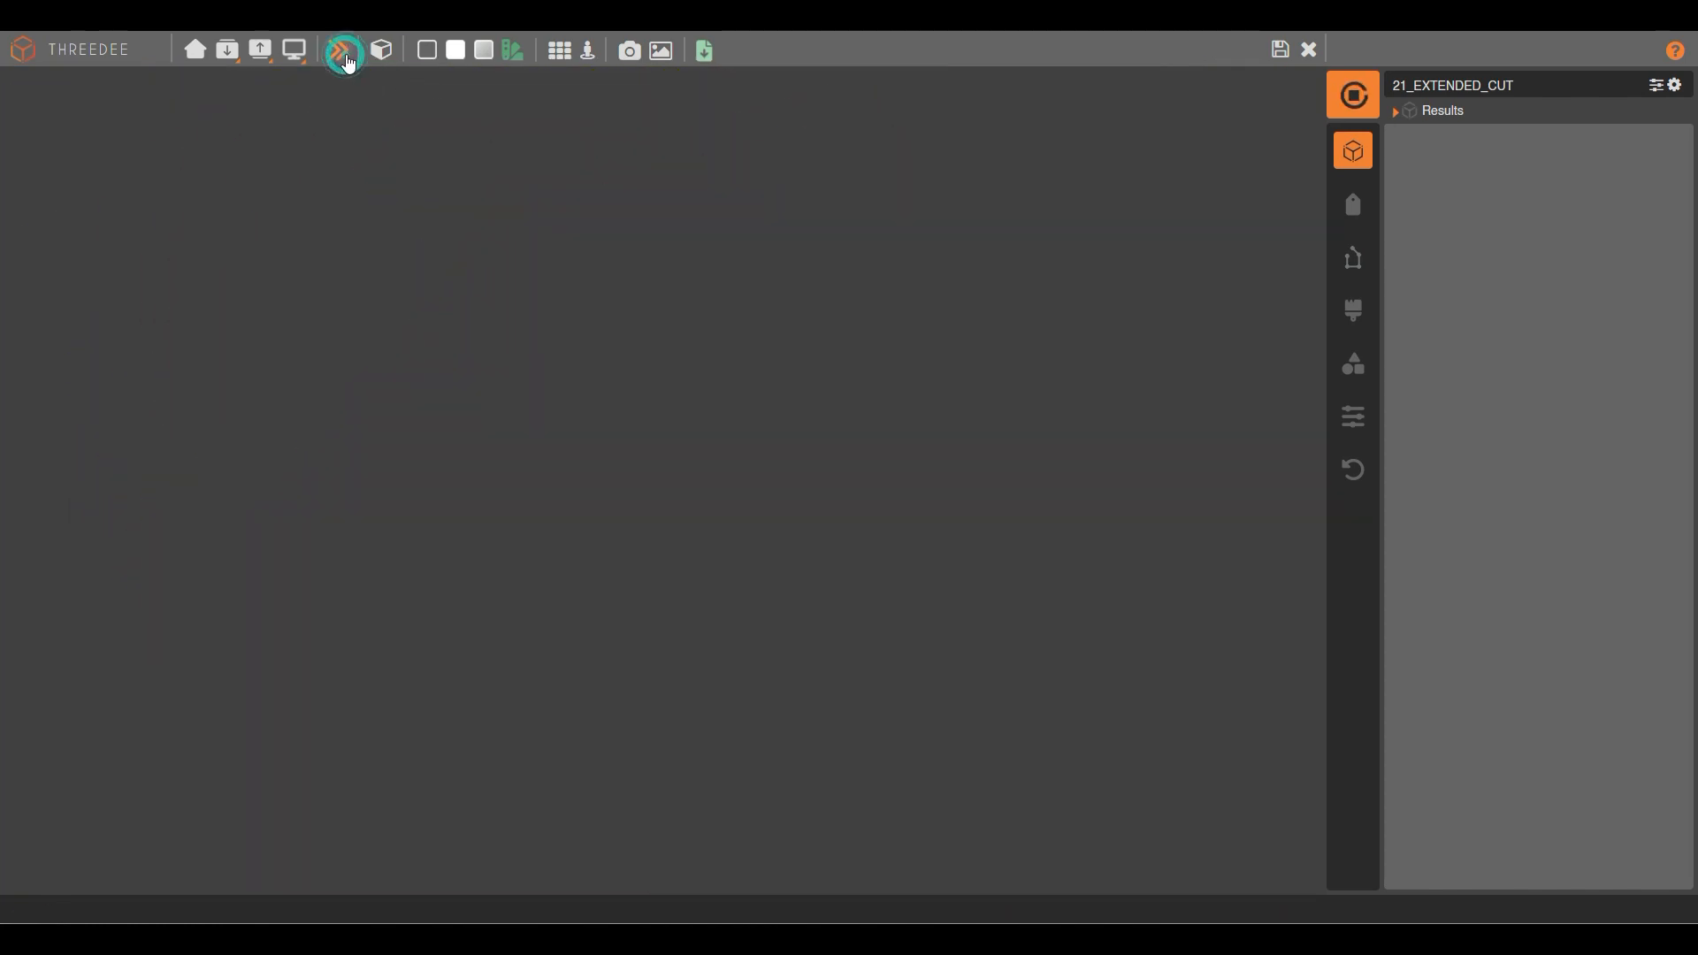
click(345, 58)
click(346, 58)
click(346, 58)
click(346, 59)
click(346, 59)
click(345, 59)
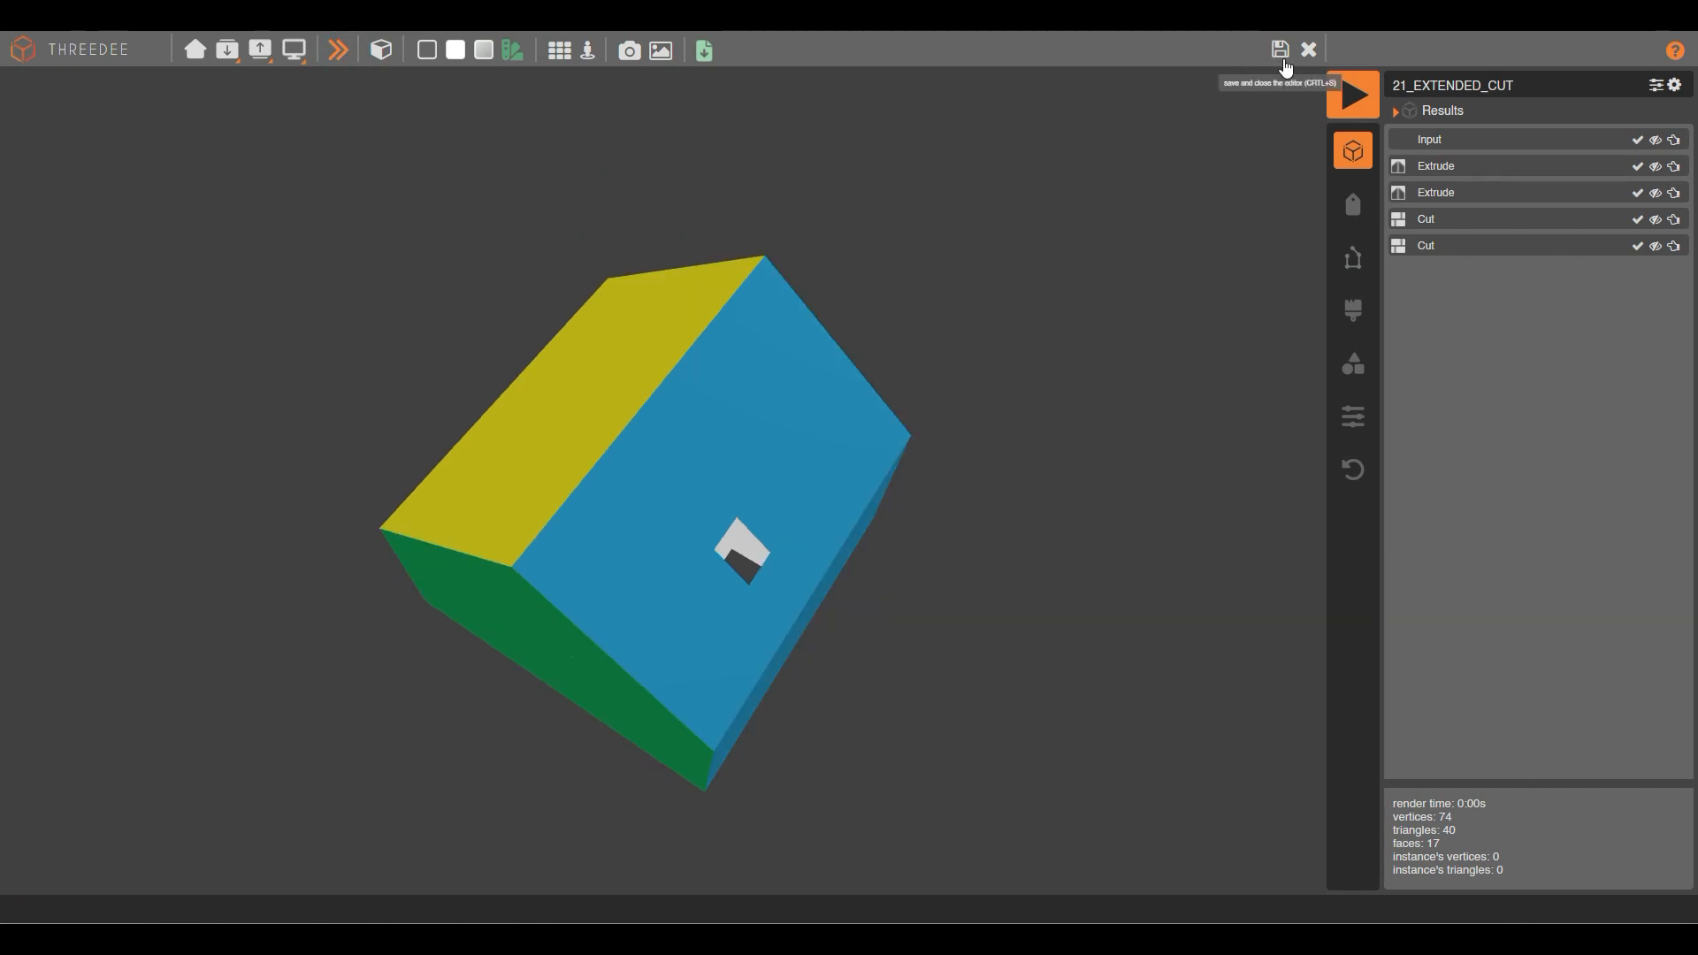
click(1280, 49)
scroll(902, 473, up, 2)
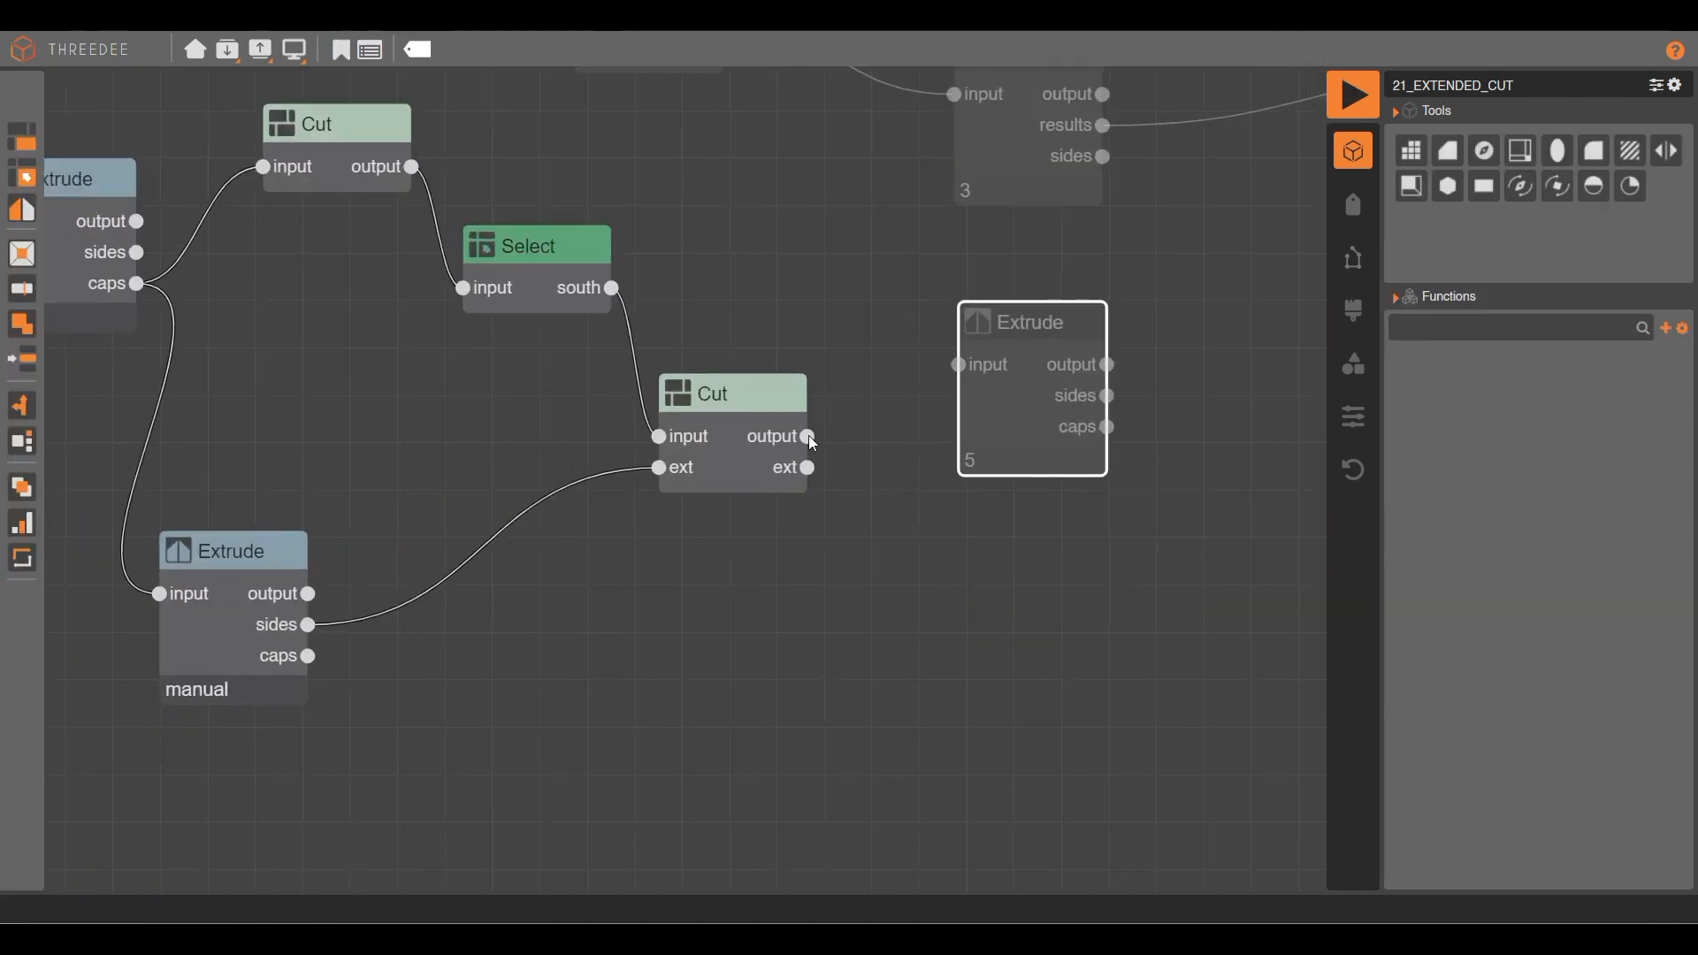
Link the second Cut's output to Extrude 5 and render the house with its chimney.
drag(804, 436, 959, 365)
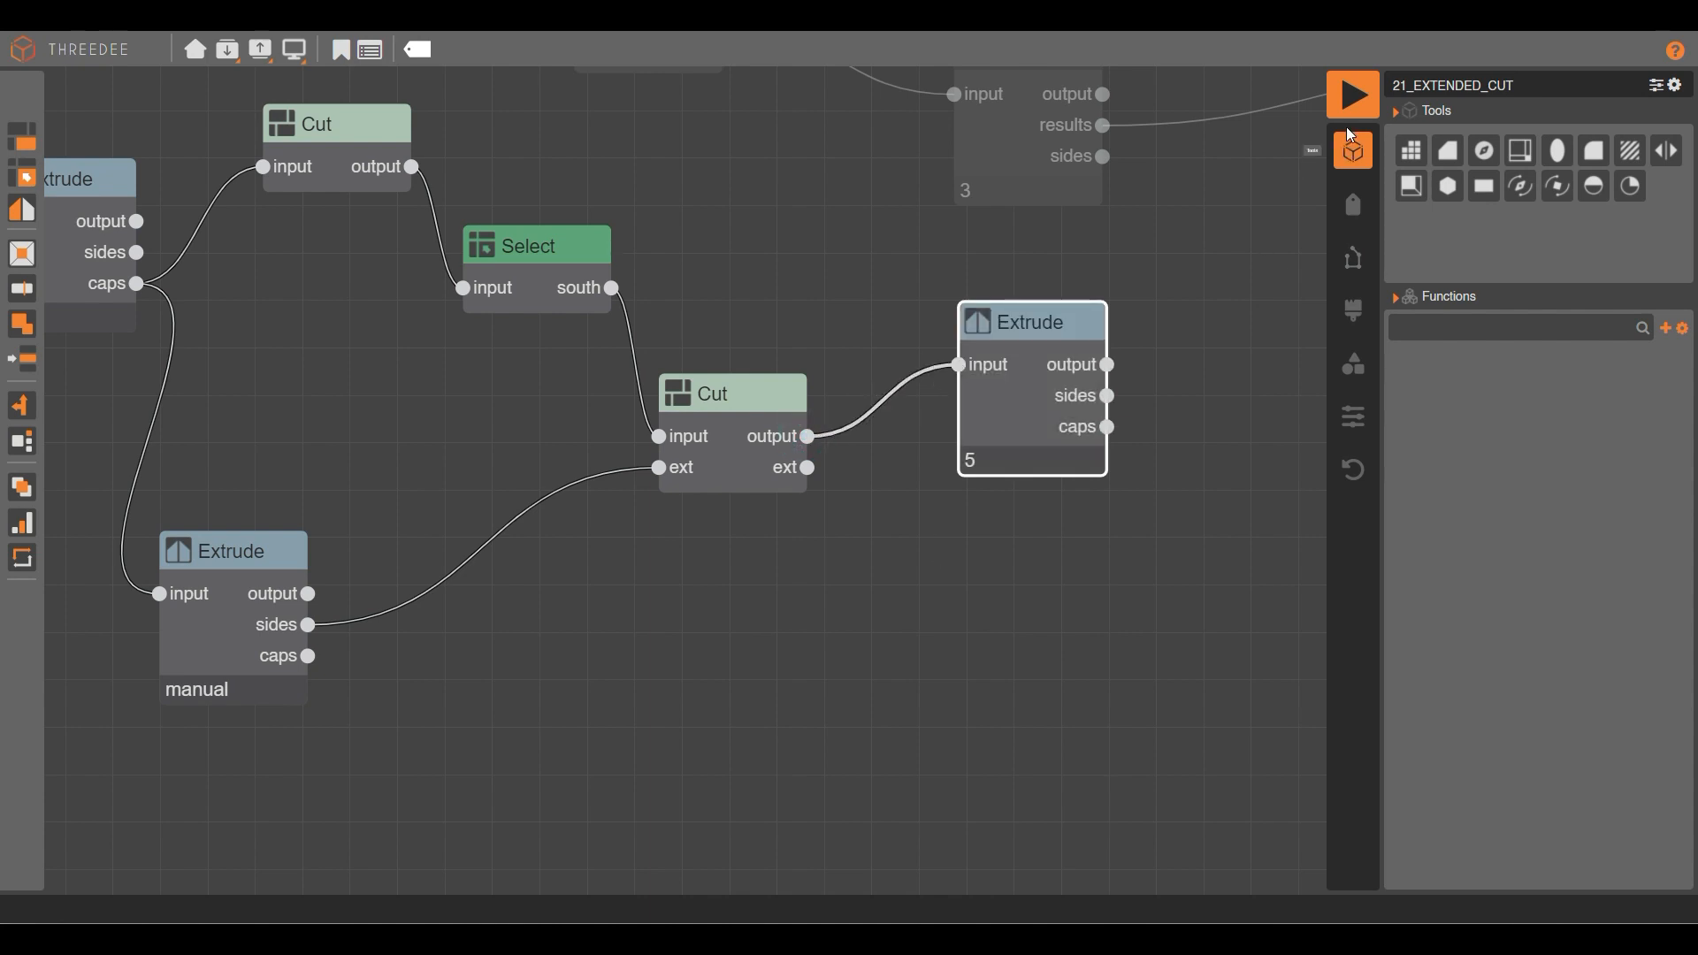
click(1357, 101)
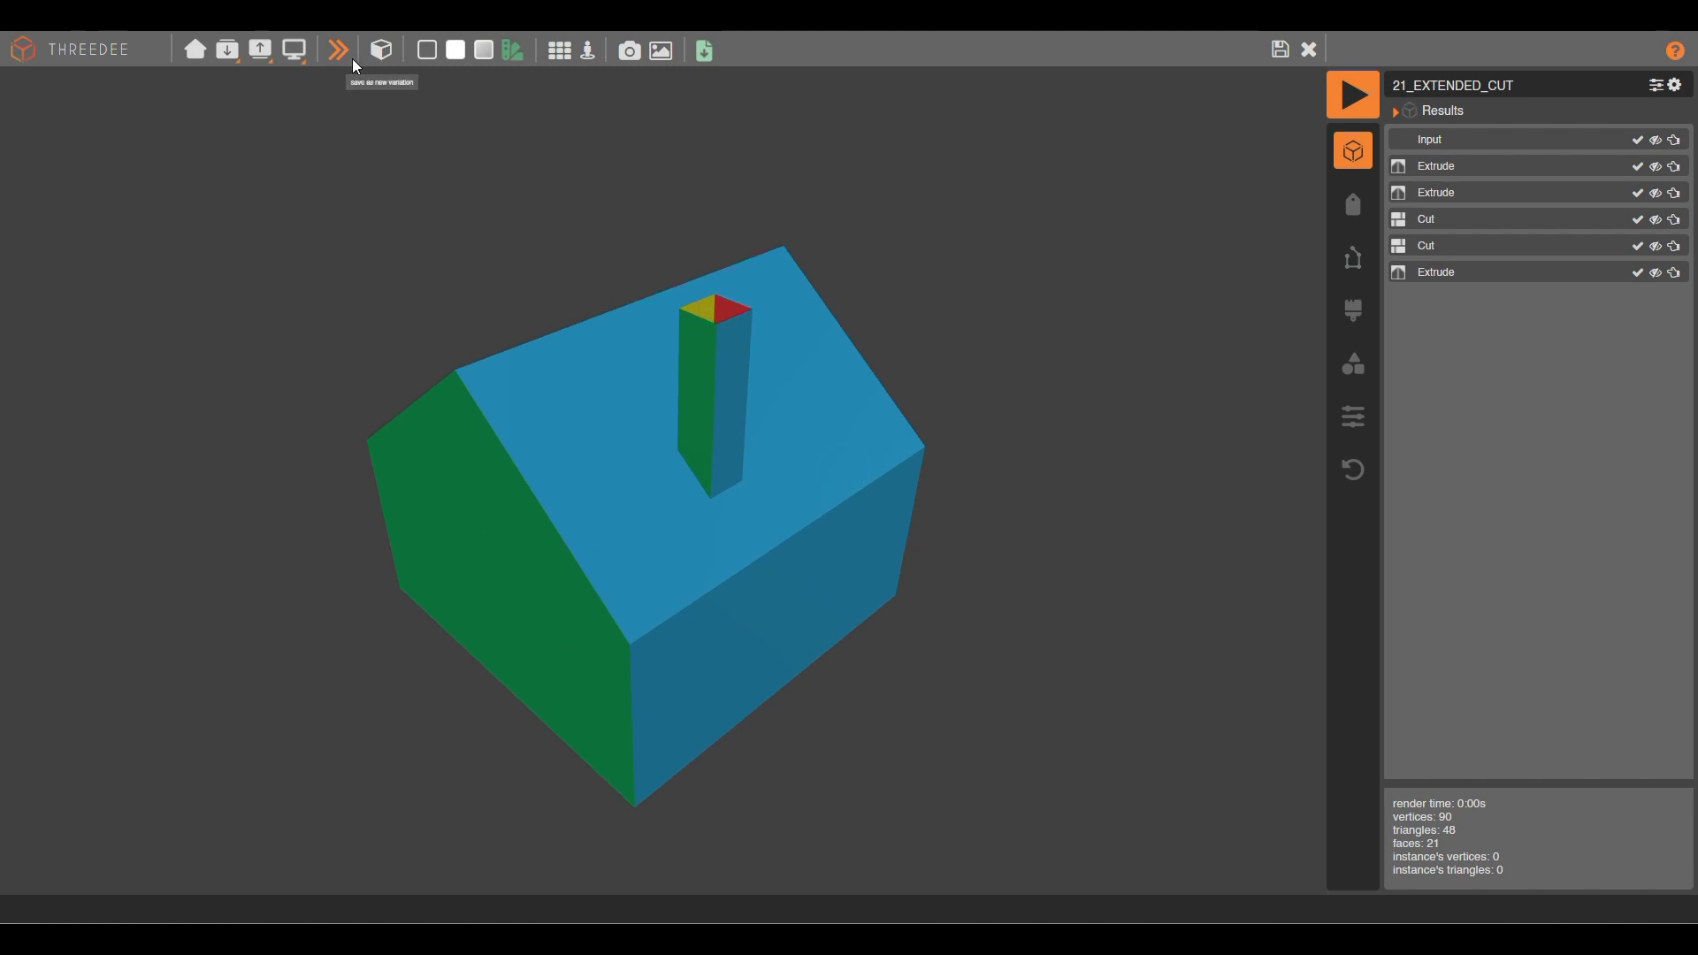
click(334, 60)
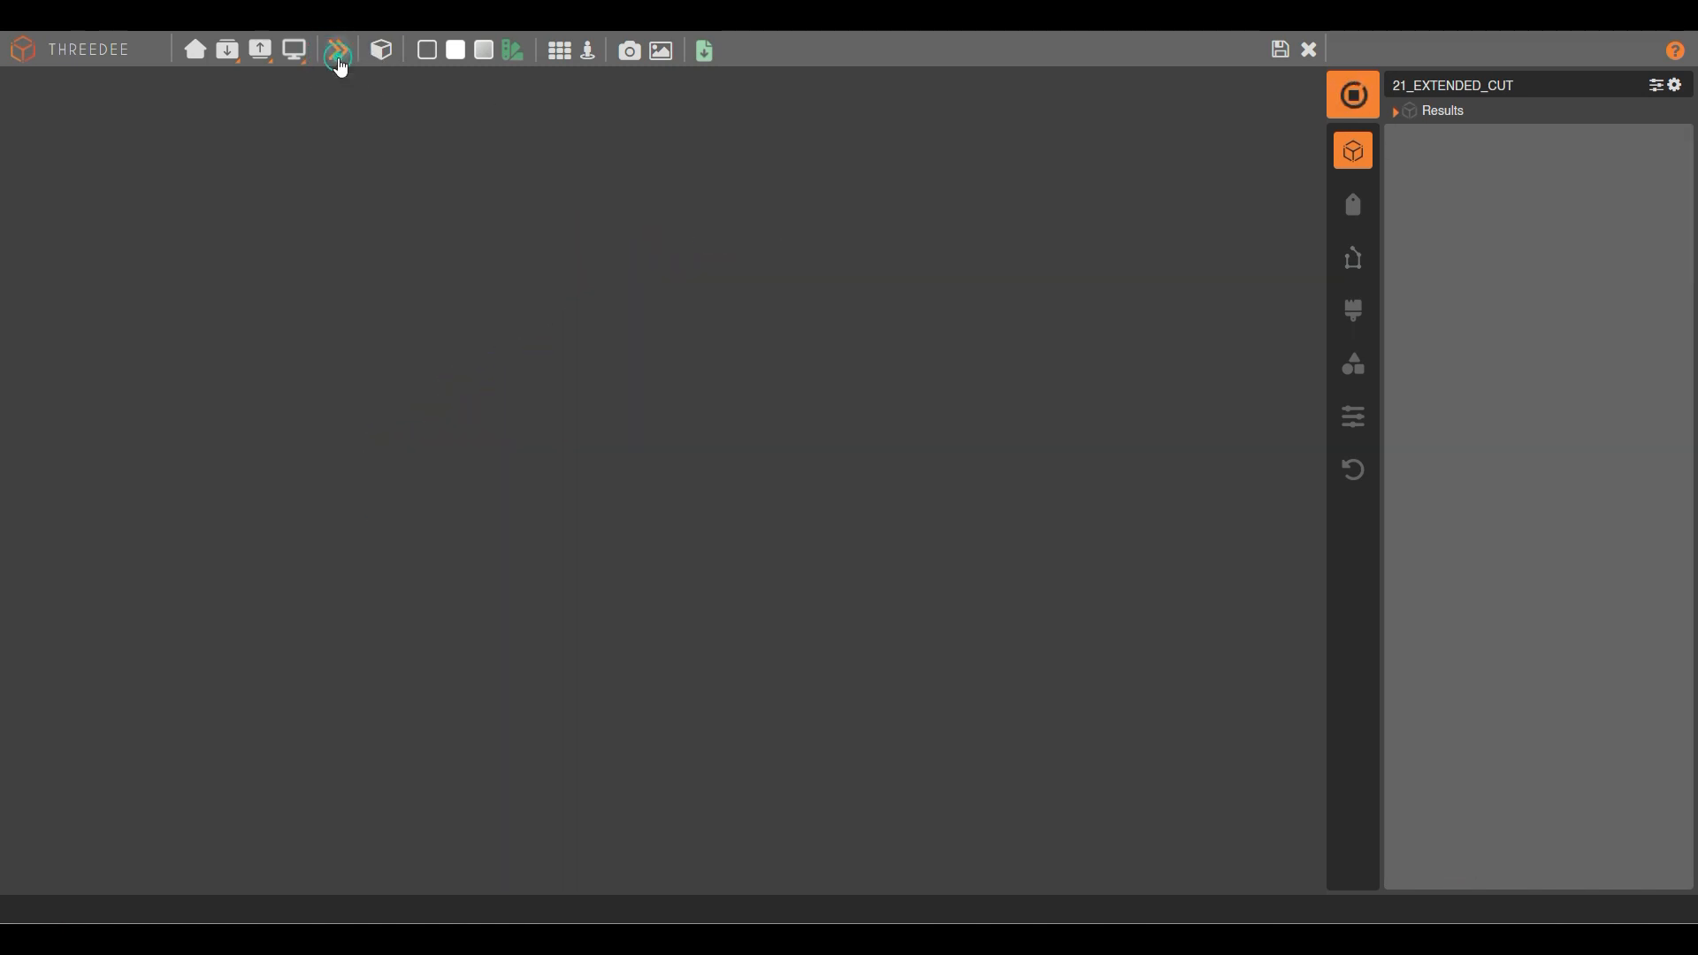
click(338, 60)
drag(637, 287, 599, 460)
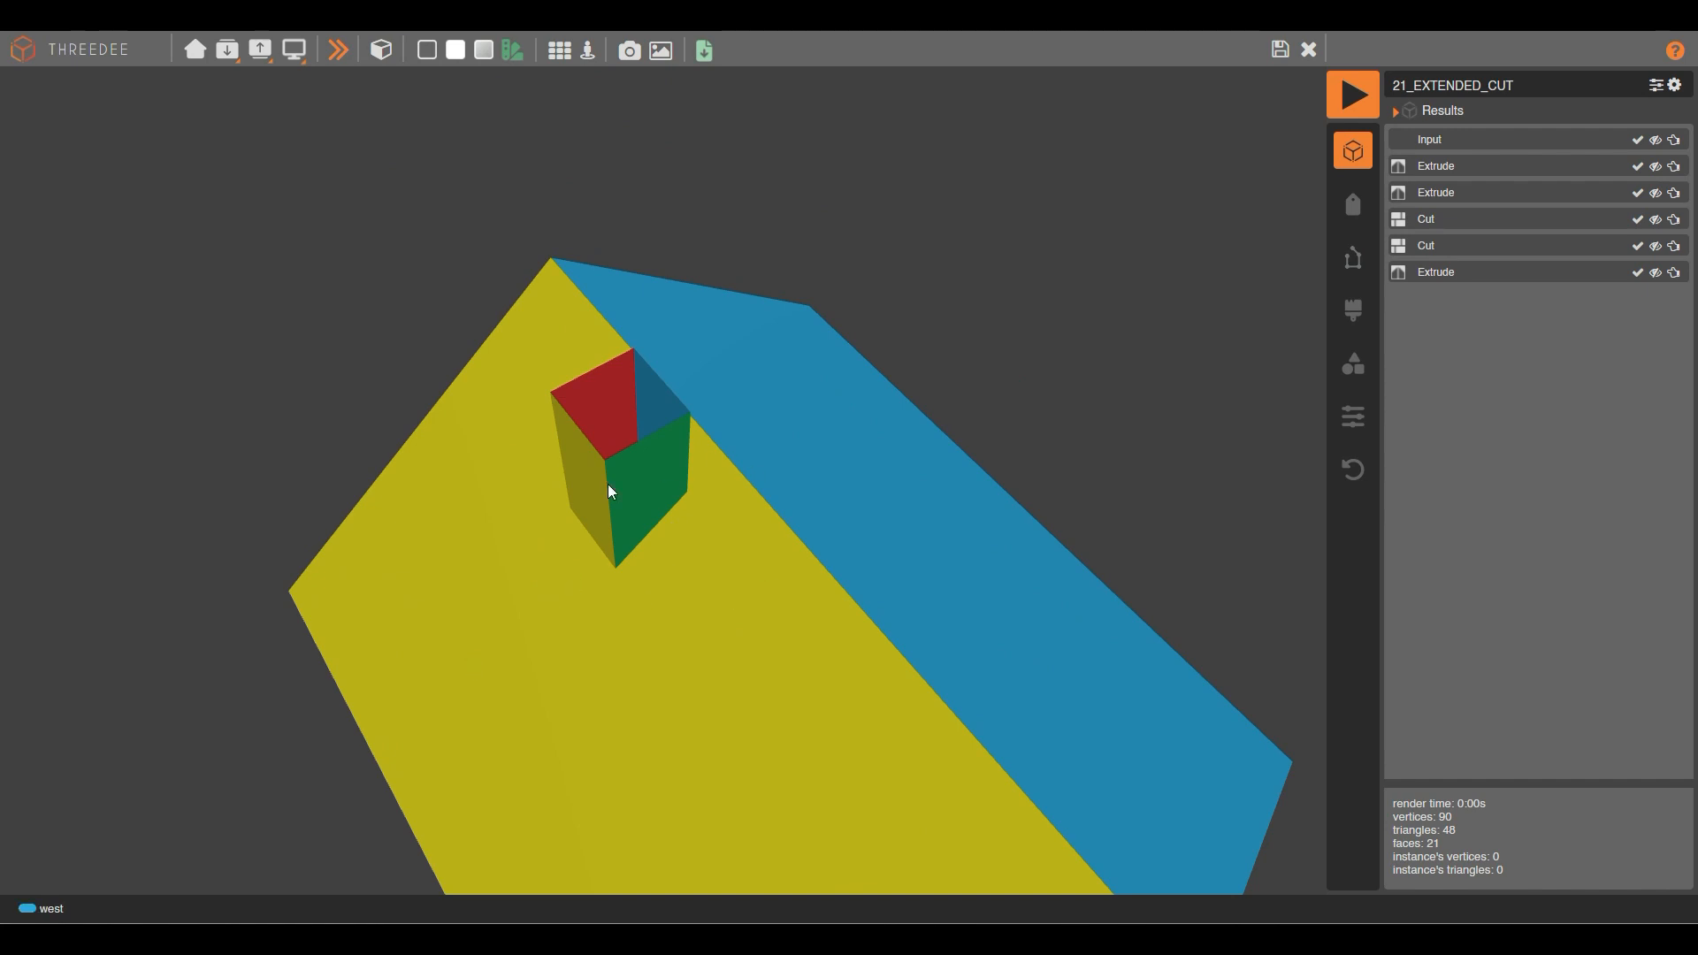
Generate three more variations, orbiting to inspect the chimney on the blue roof.
scroll(687, 497, down, 5)
drag(838, 528, 681, 478)
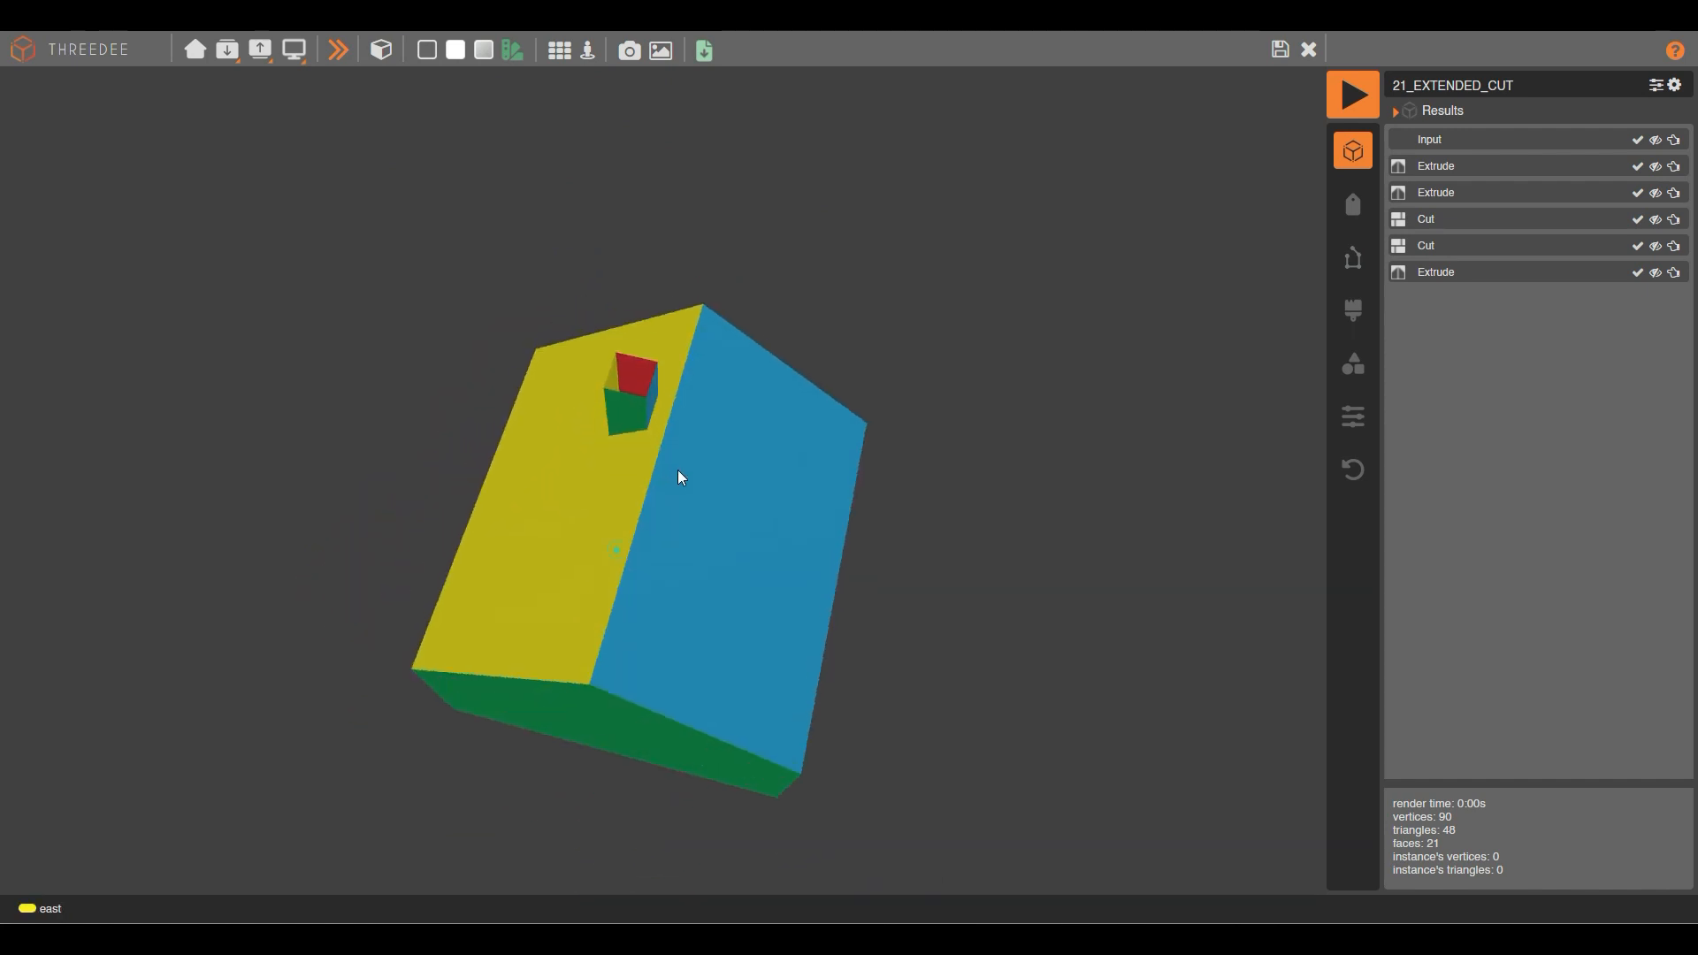
click(337, 51)
click(336, 52)
drag(883, 397, 734, 375)
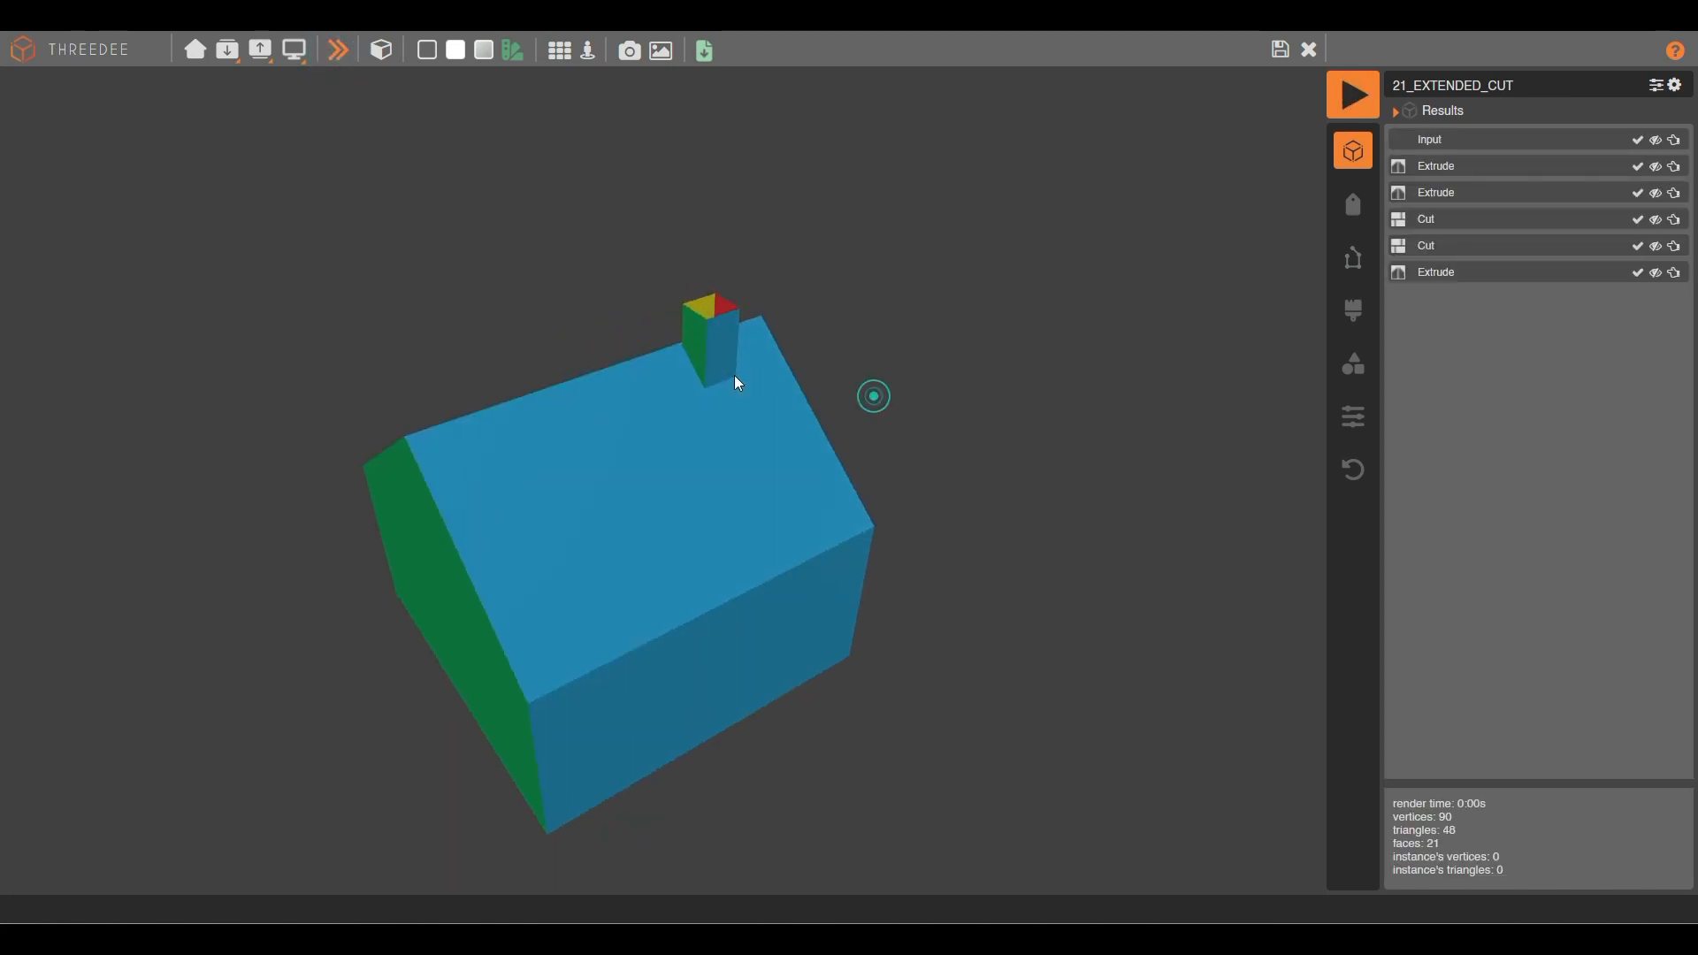
click(356, 57)
drag(451, 362, 531, 364)
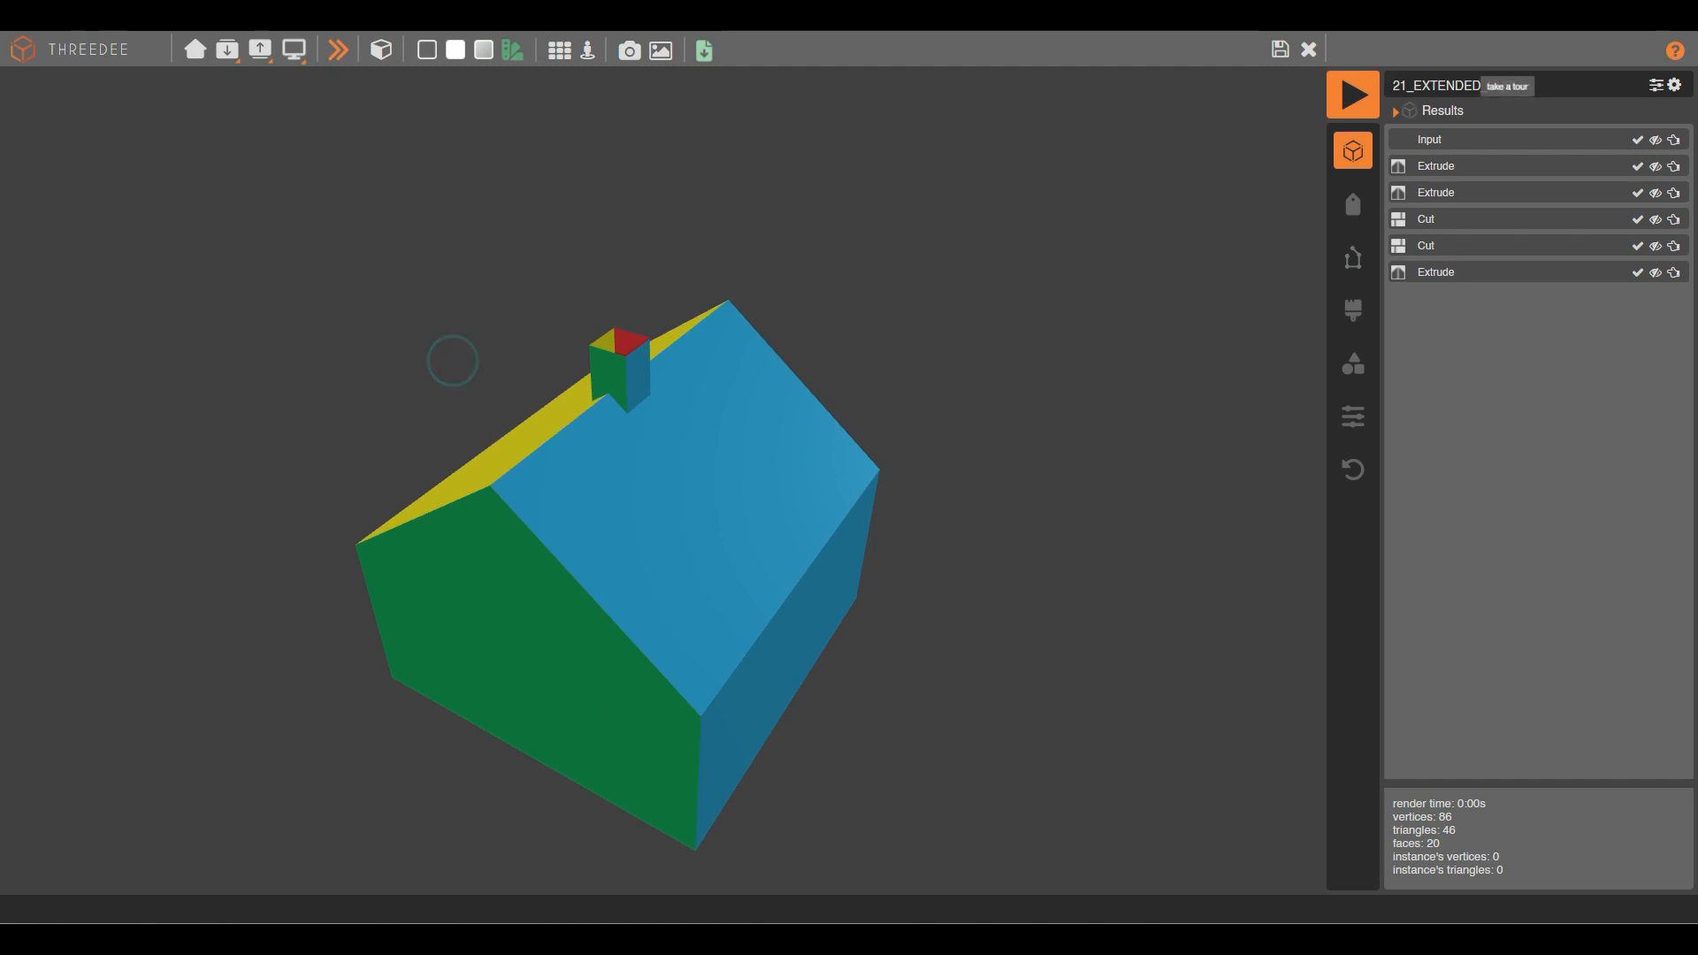
click(1309, 49)
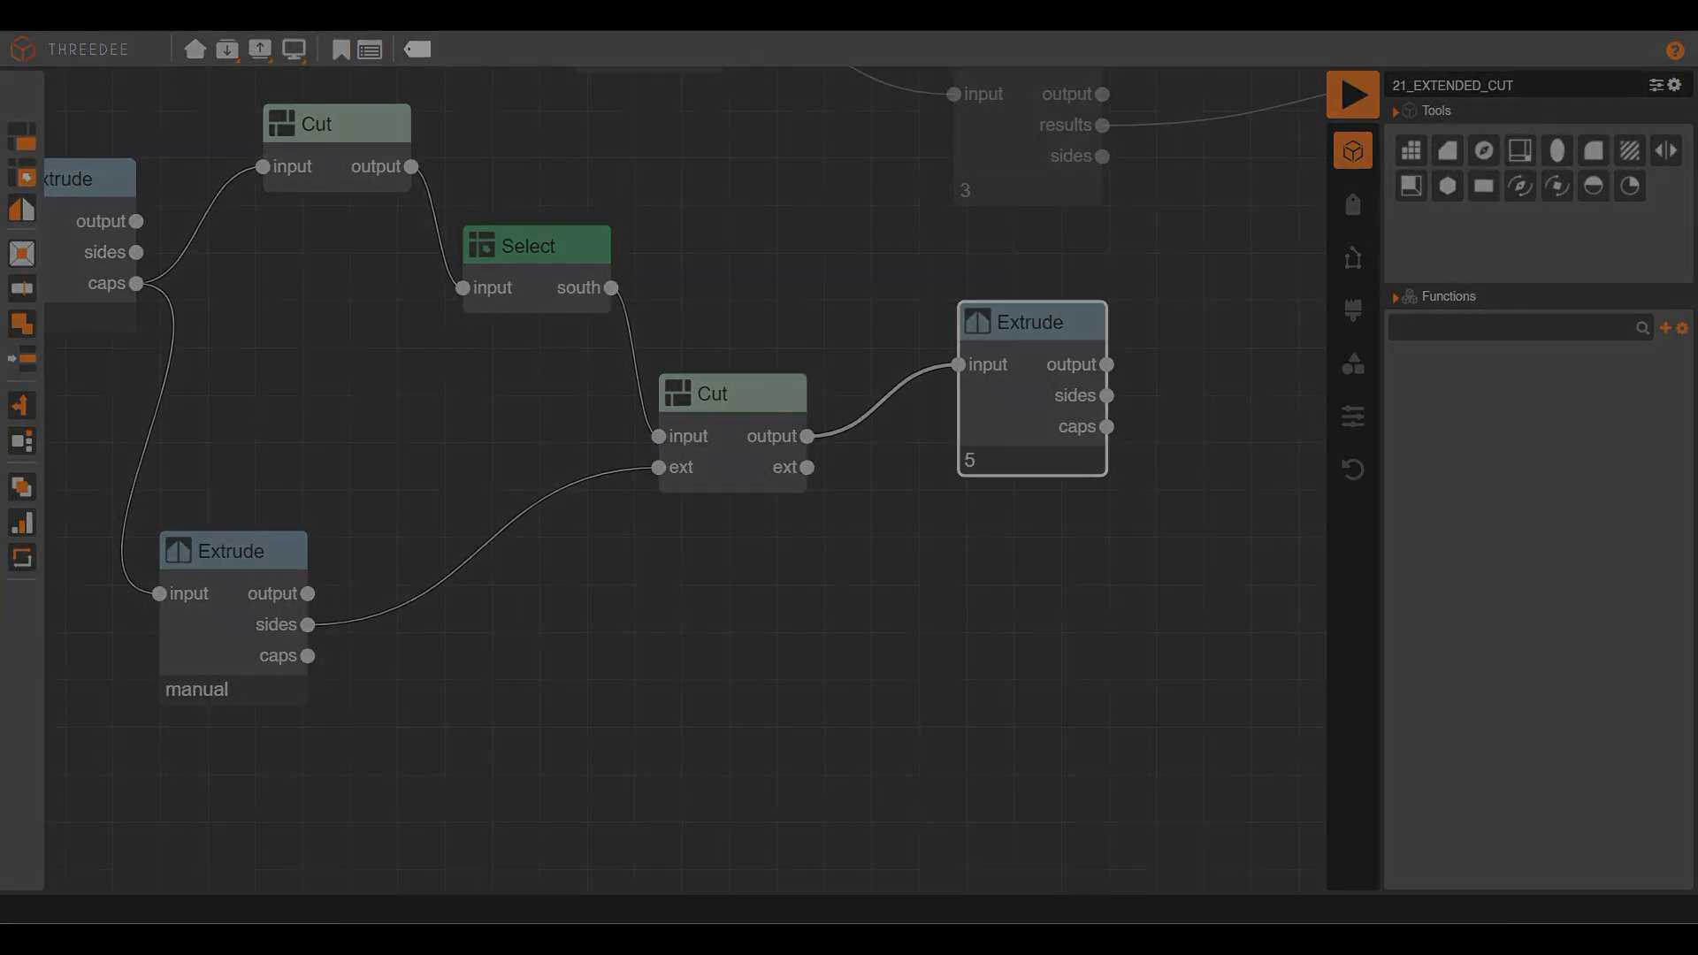